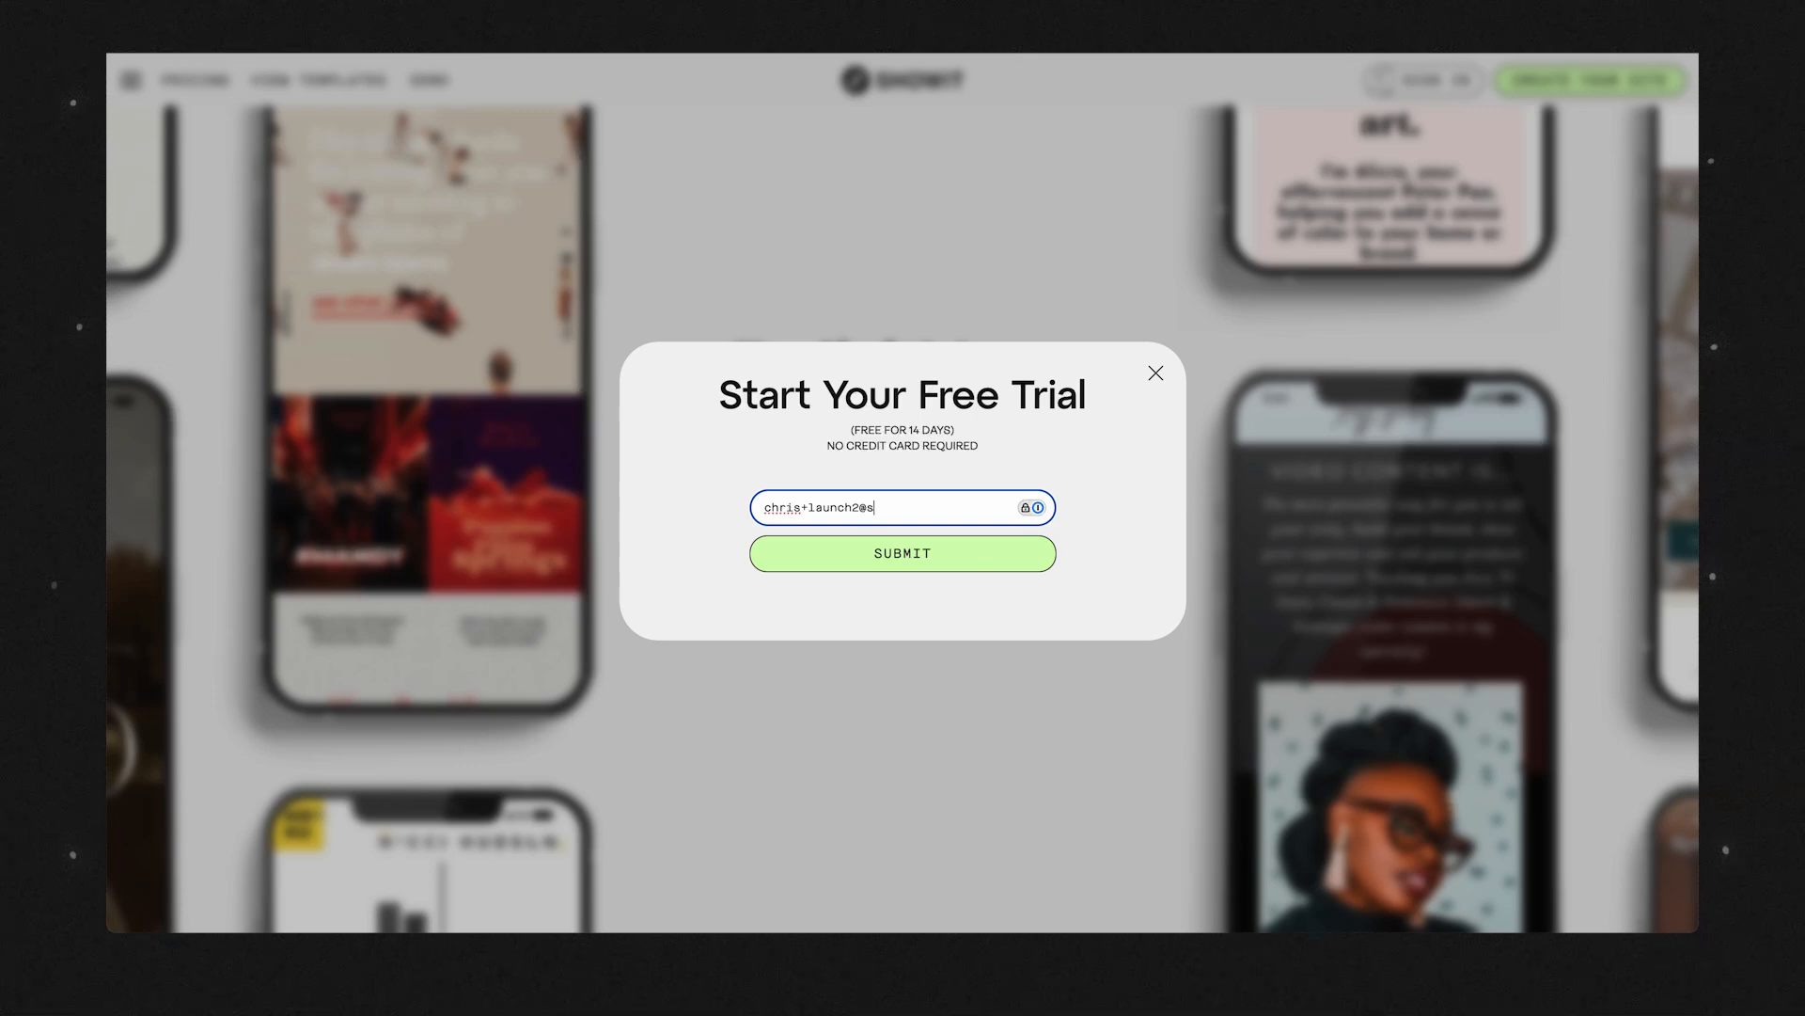
Submit the free-trial e-mail address and fill in the first name, last name and business name in the account form.
click(889, 555)
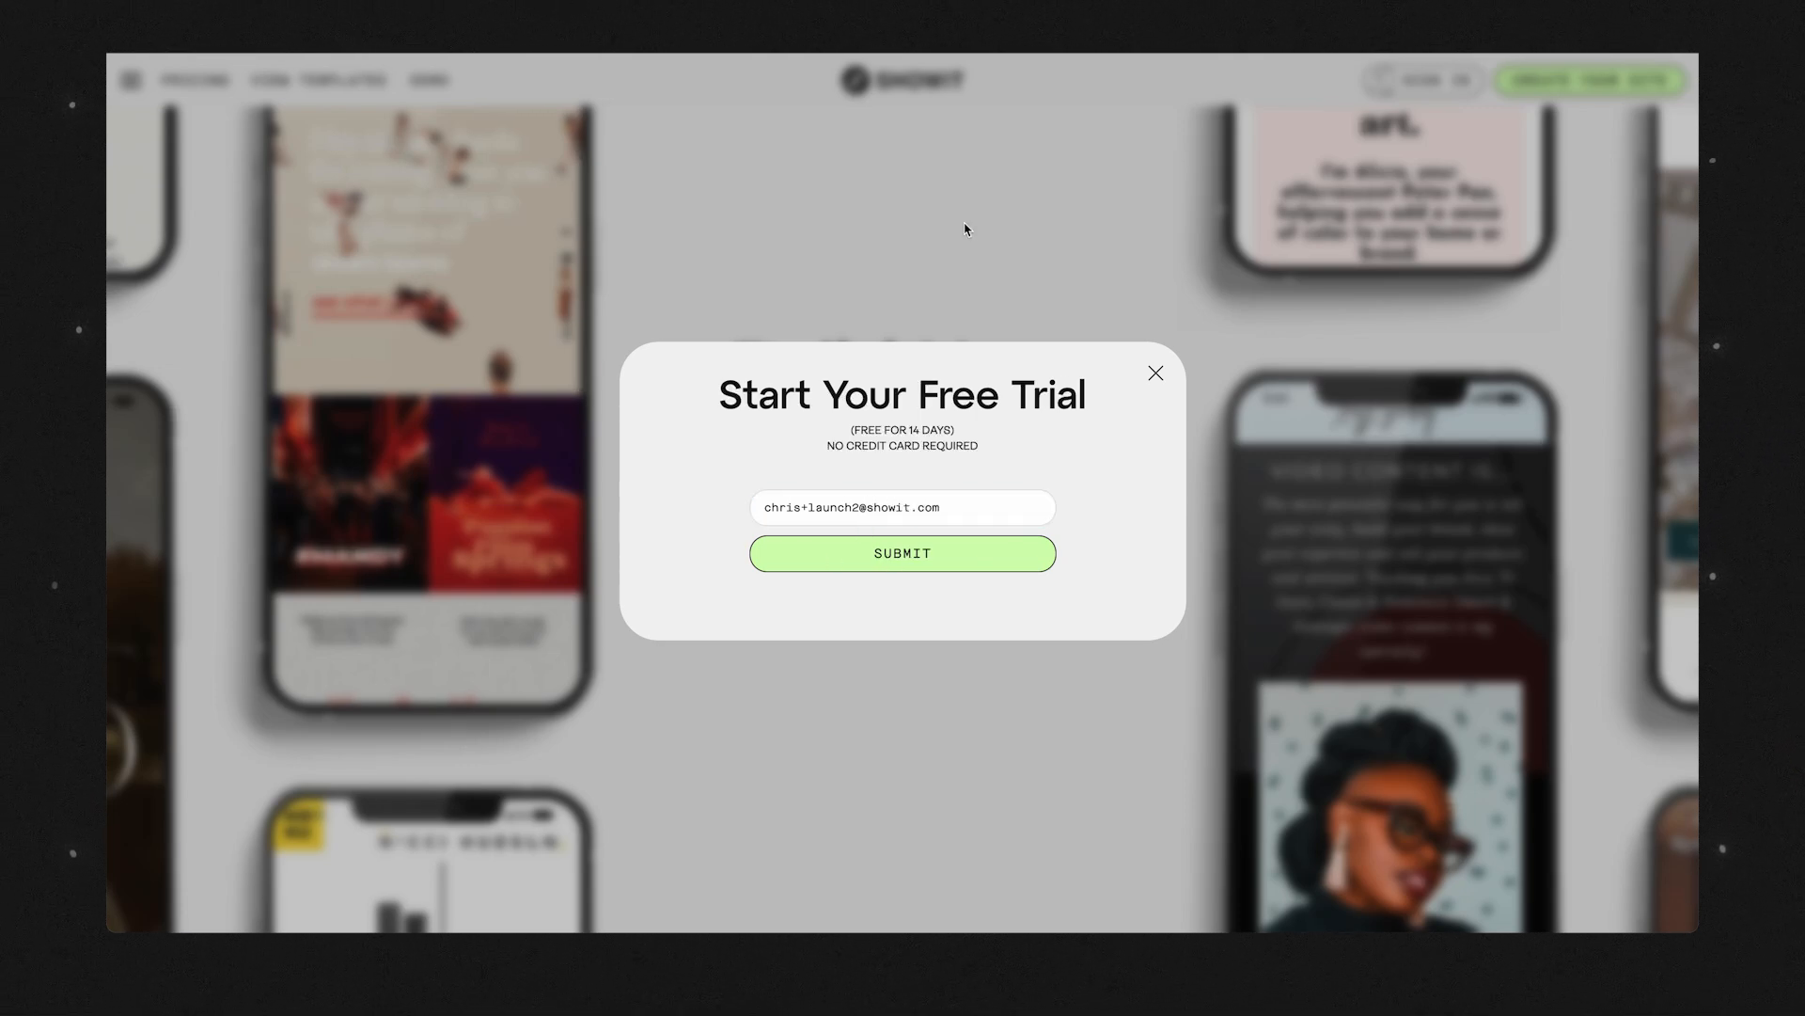
click(802, 231)
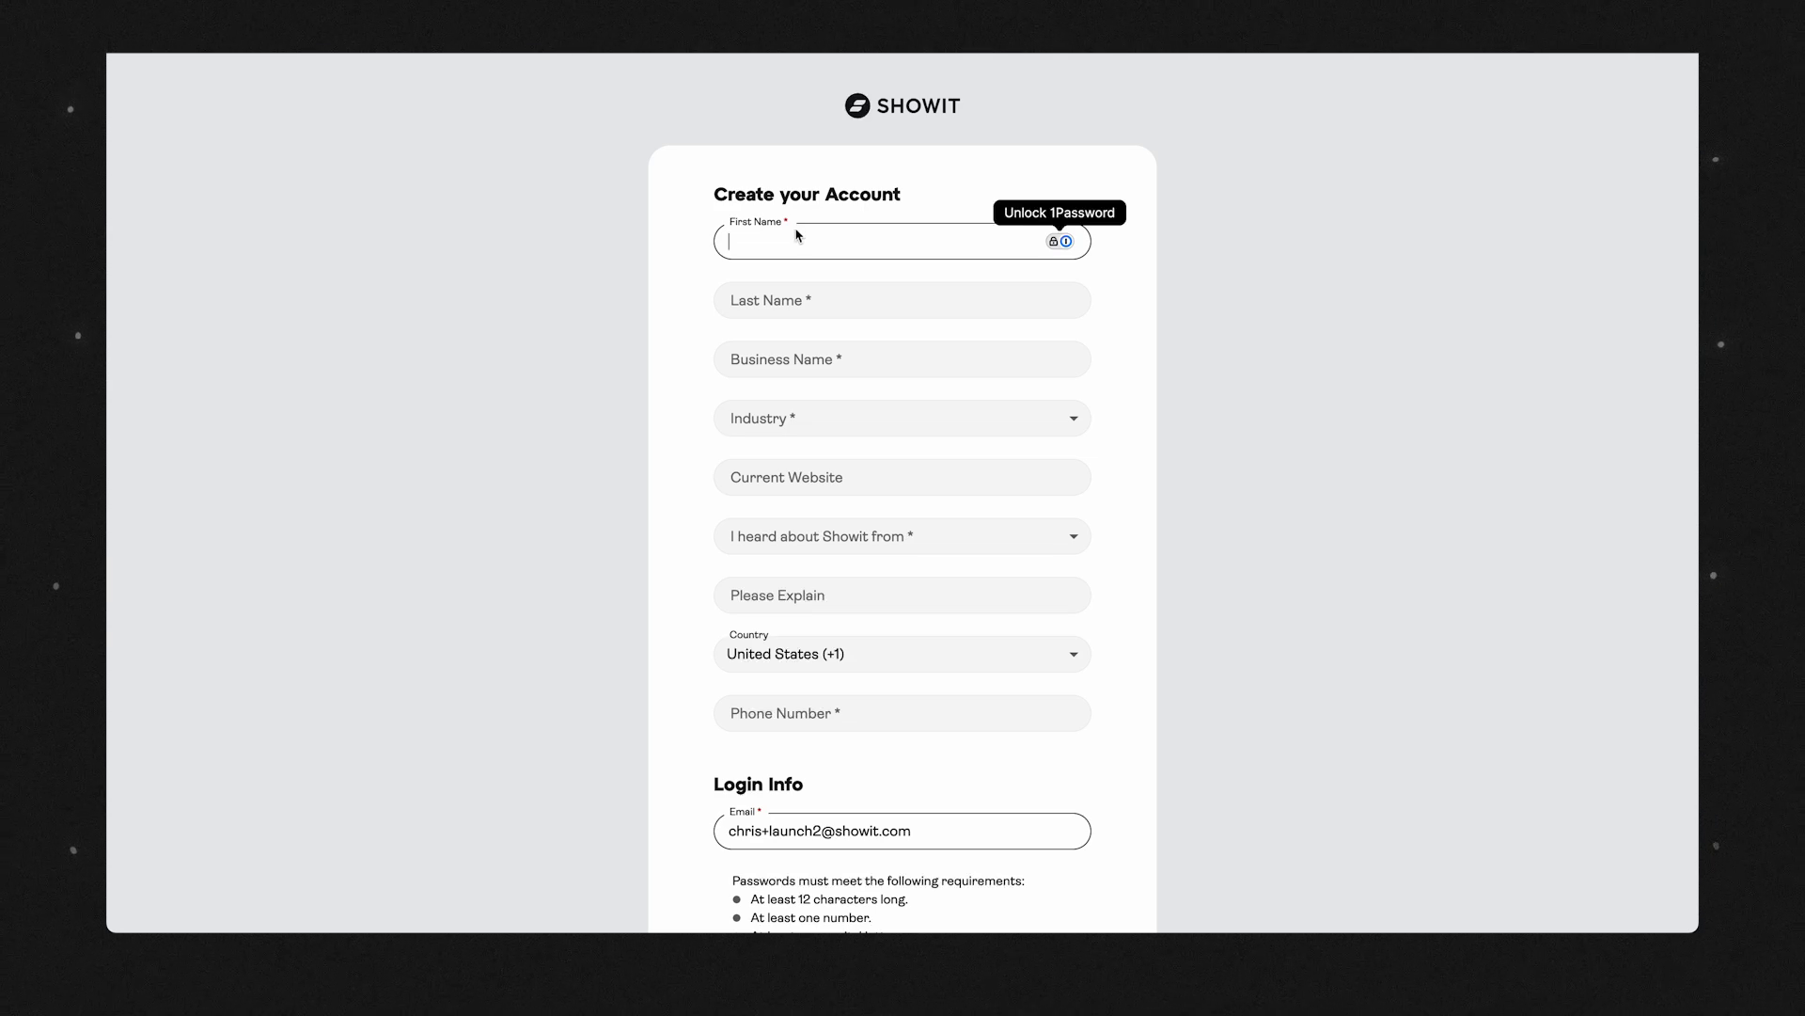
text(Chris)
key(Tab)
text(Misterek)
key(Tab)
text(Misterek Web Desig)
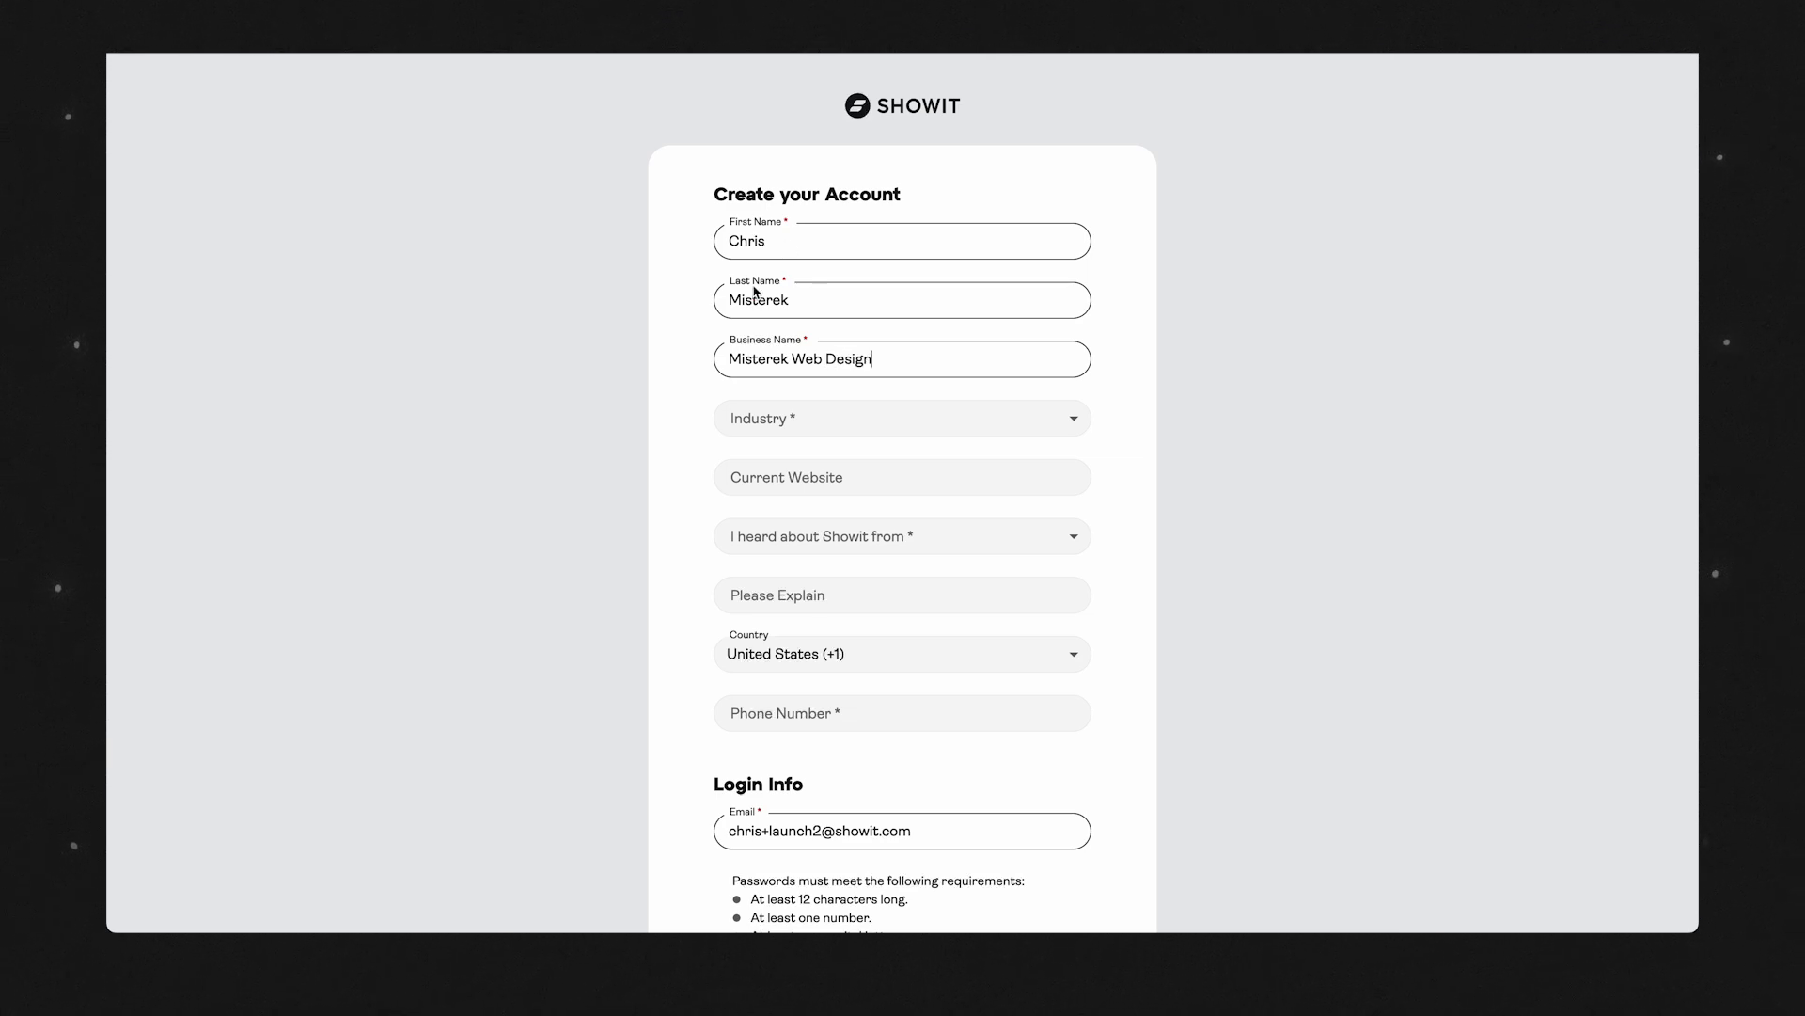
click(818, 418)
click(871, 468)
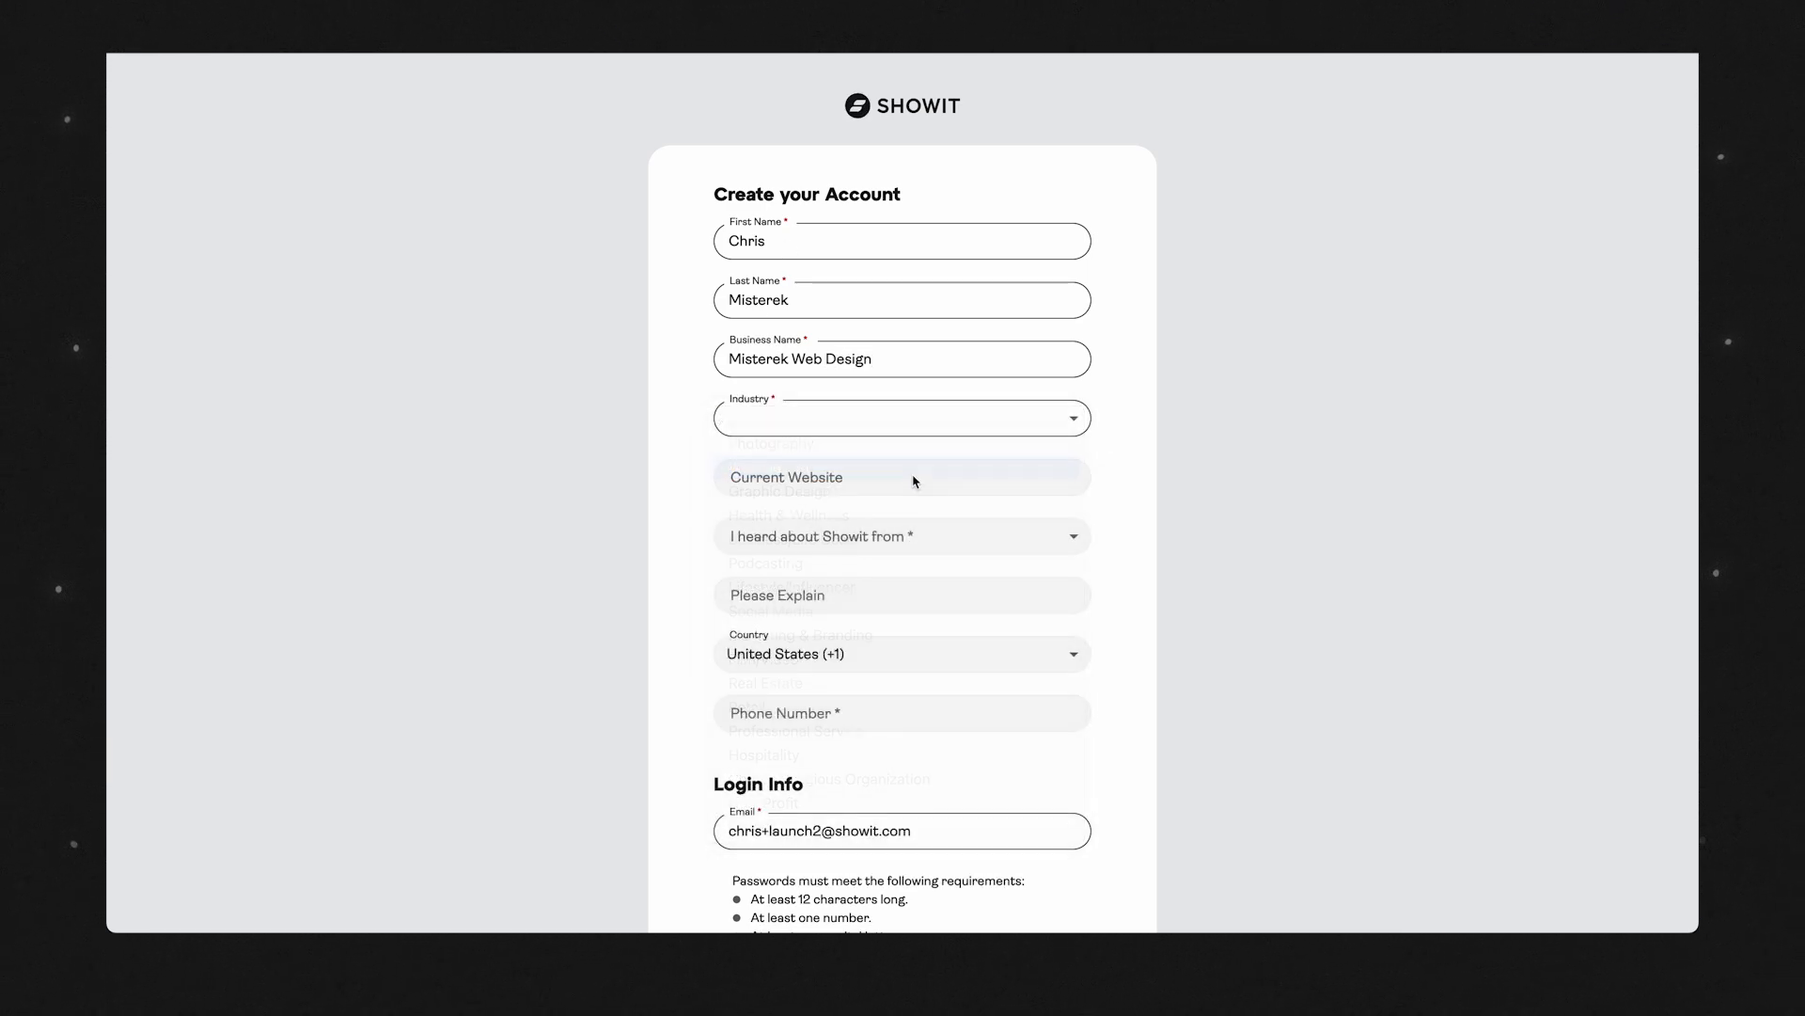
click(849, 481)
text(https:)
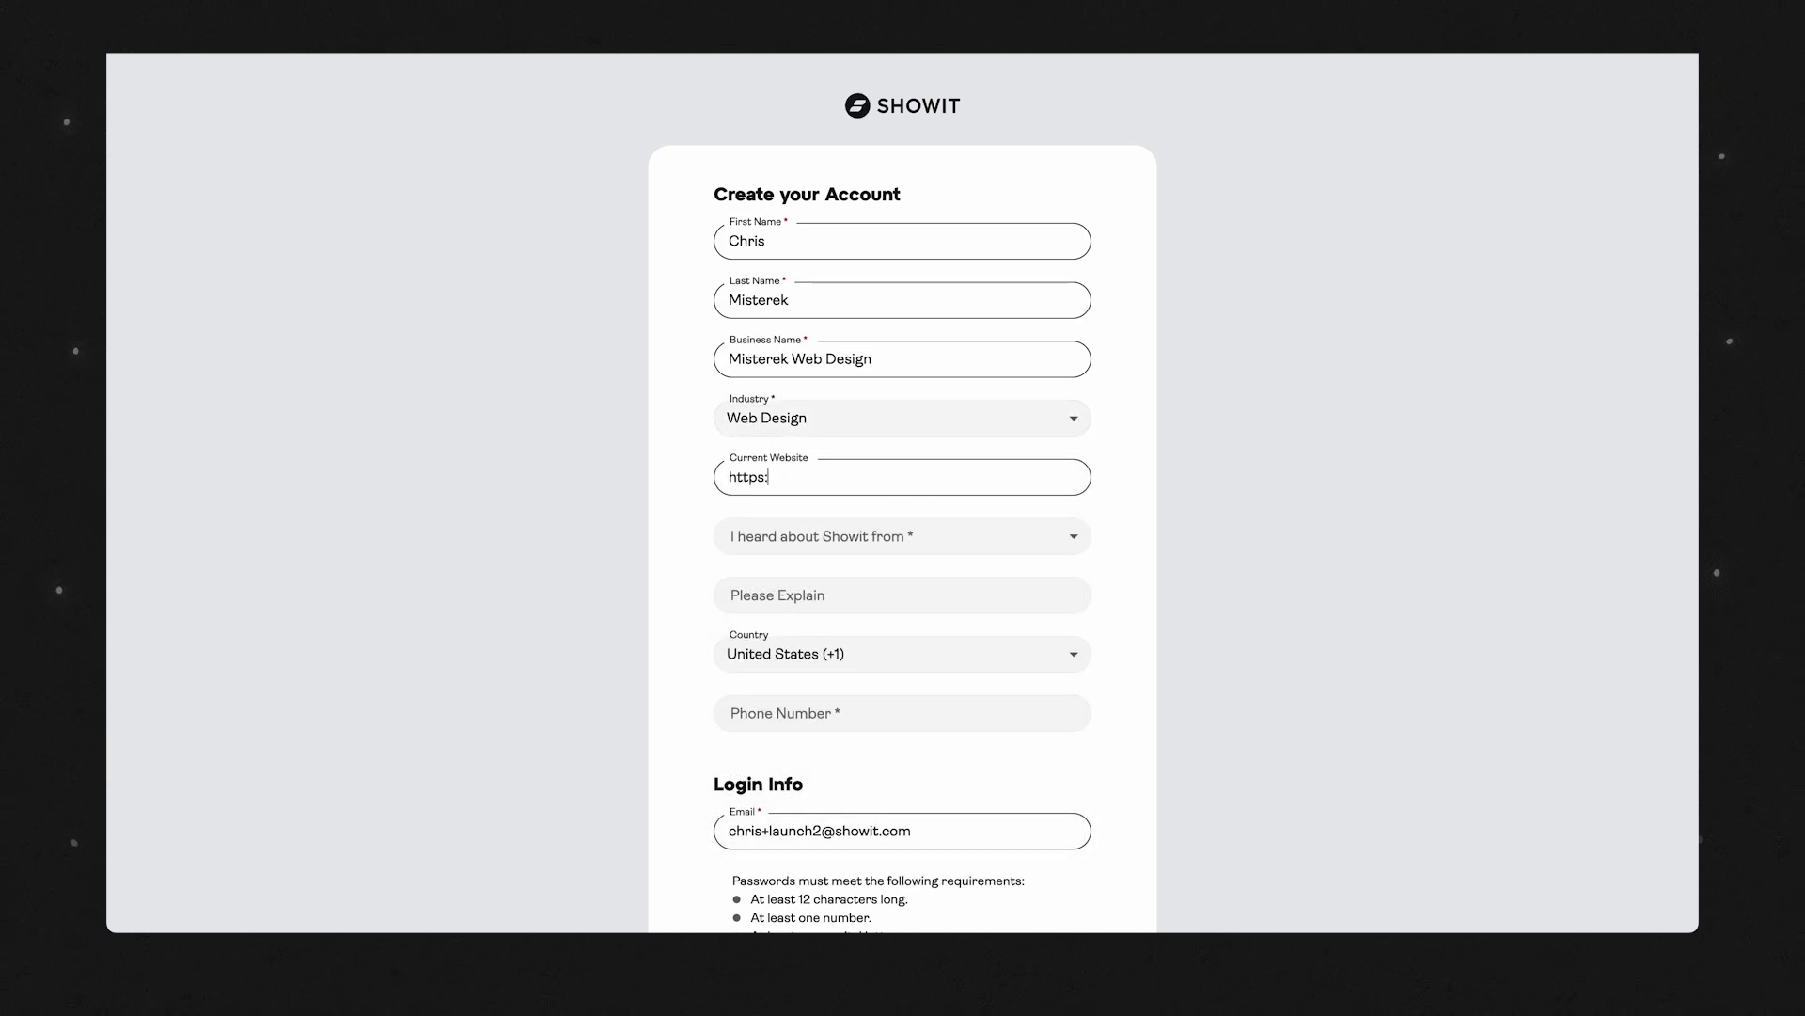
text(//misterekwebdesign.com)
key(Tab)
Set how you heard about Showit to Other and explain it with "I work here".
click(858, 543)
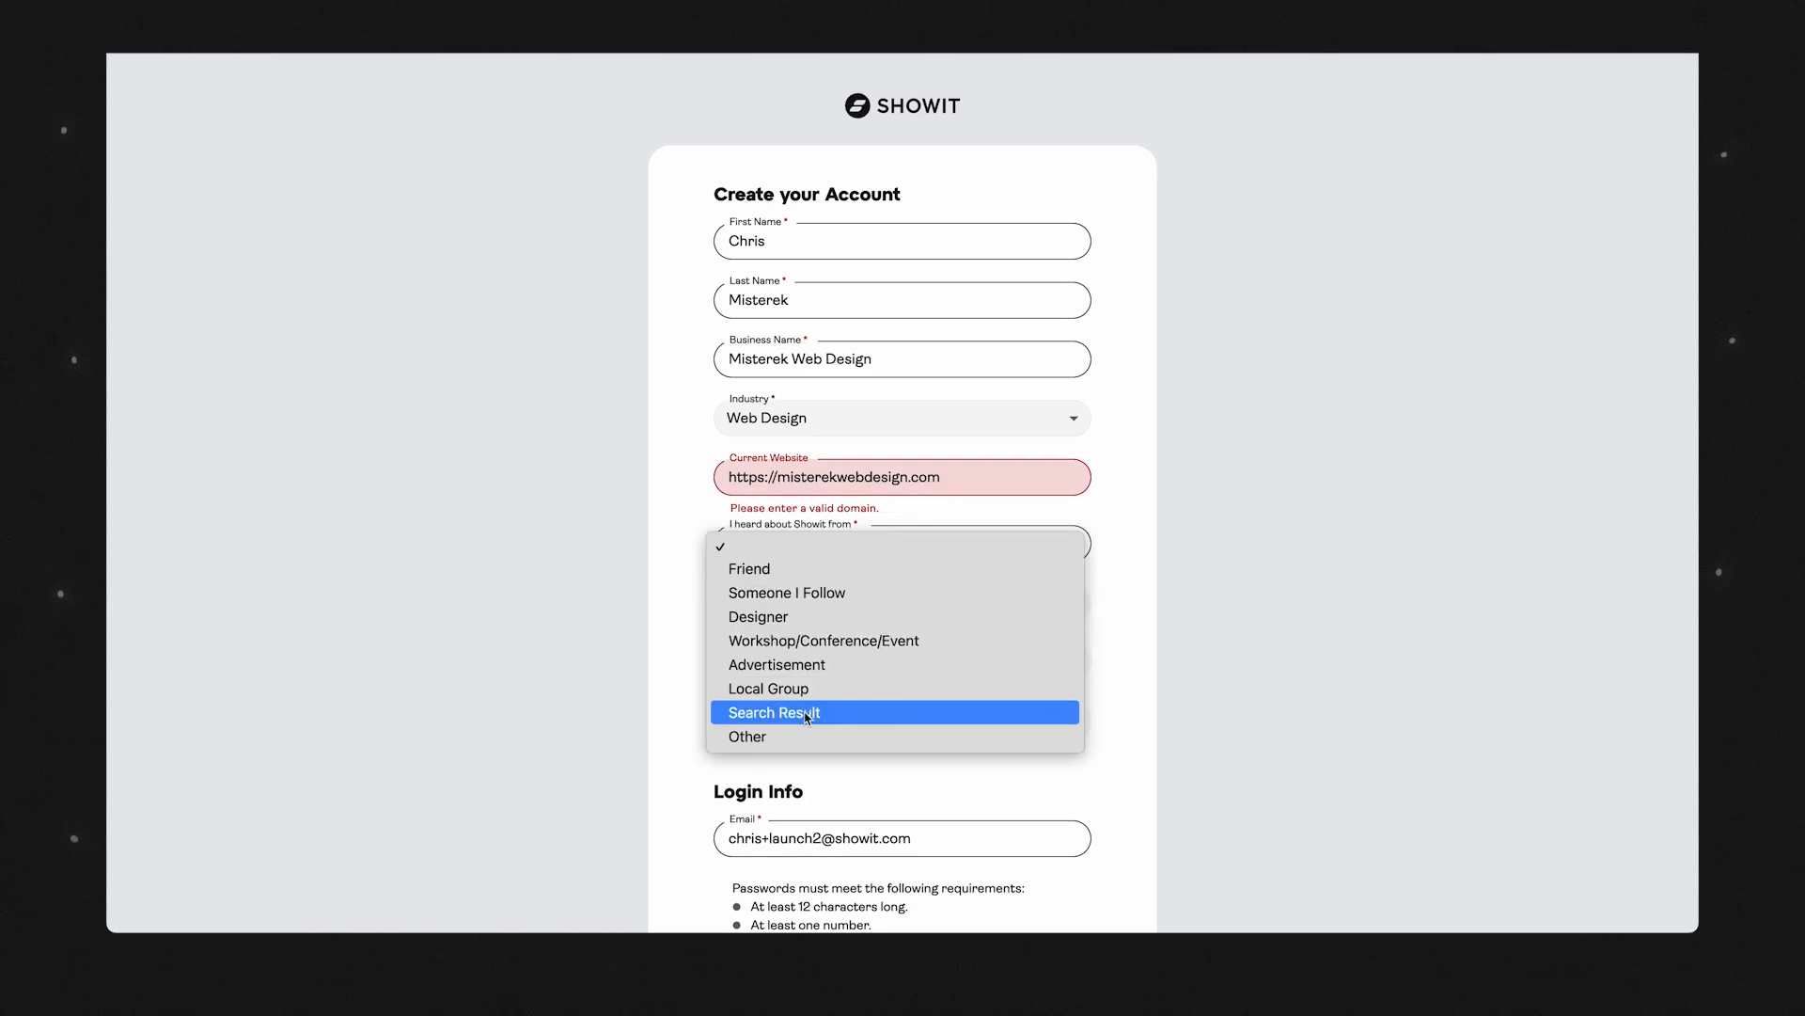
click(793, 735)
click(790, 613)
text(I work here)
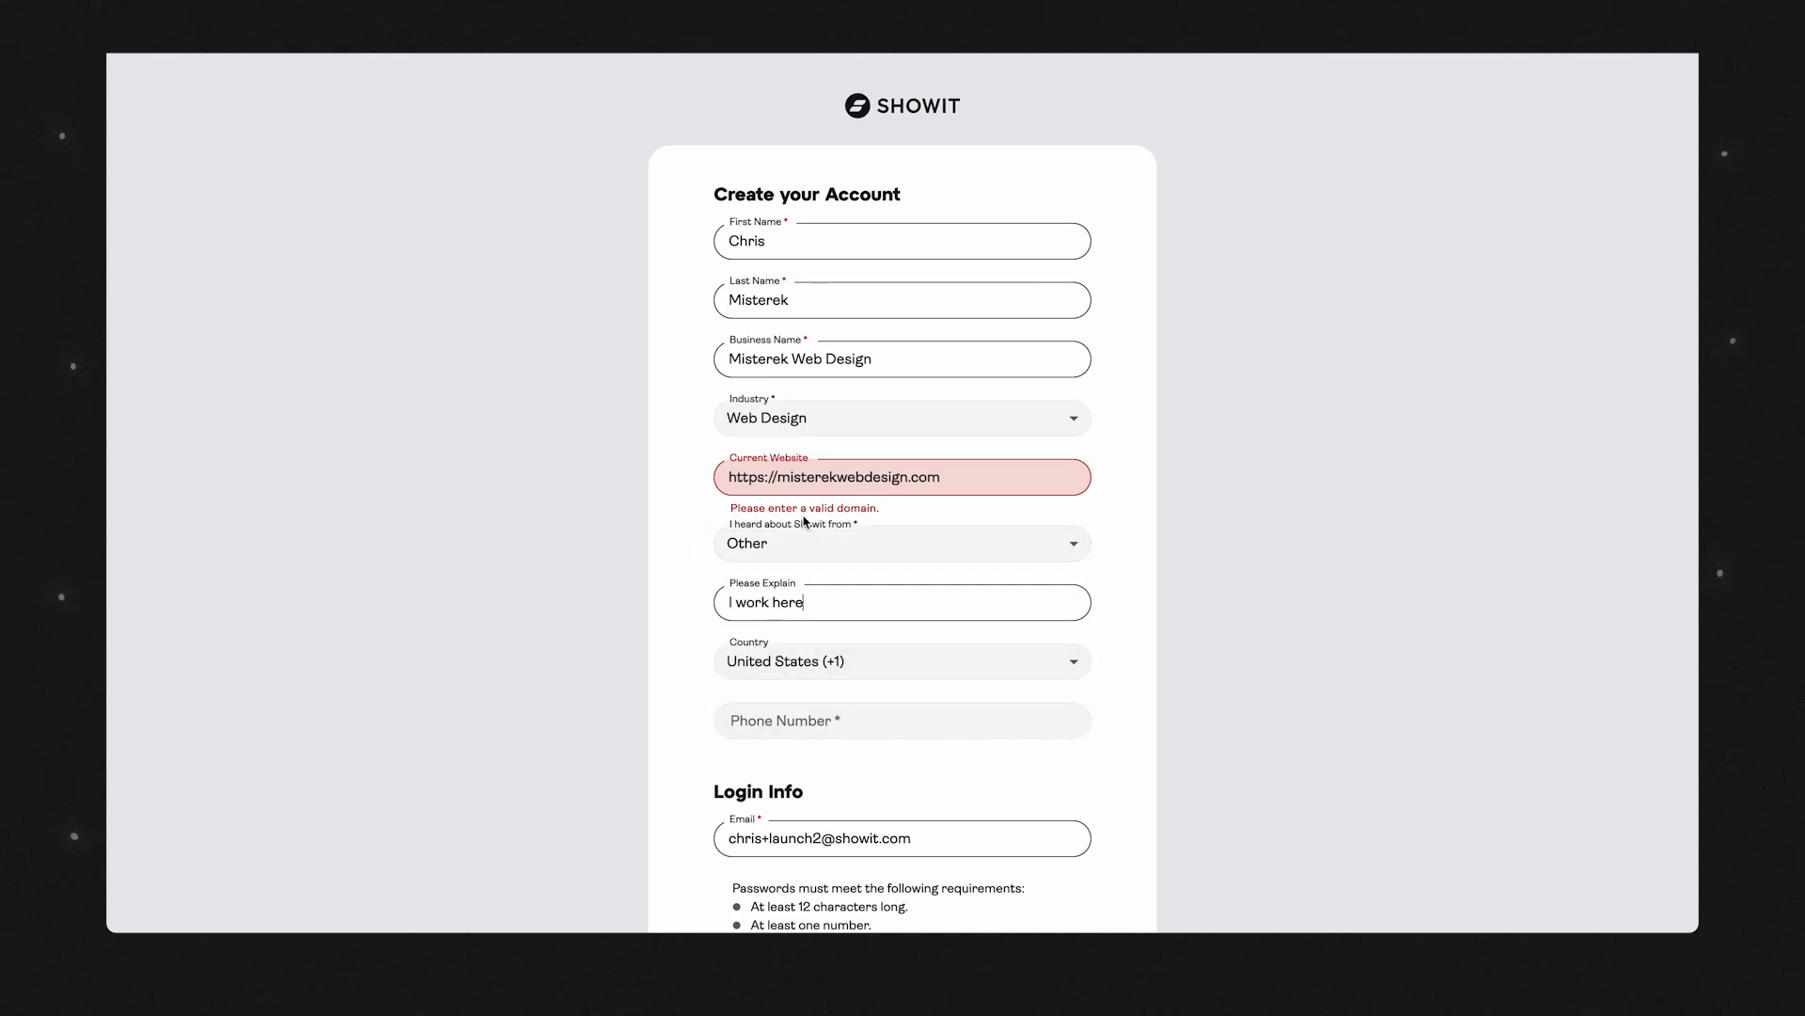
drag(778, 482, 623, 488)
key(BackSpace)
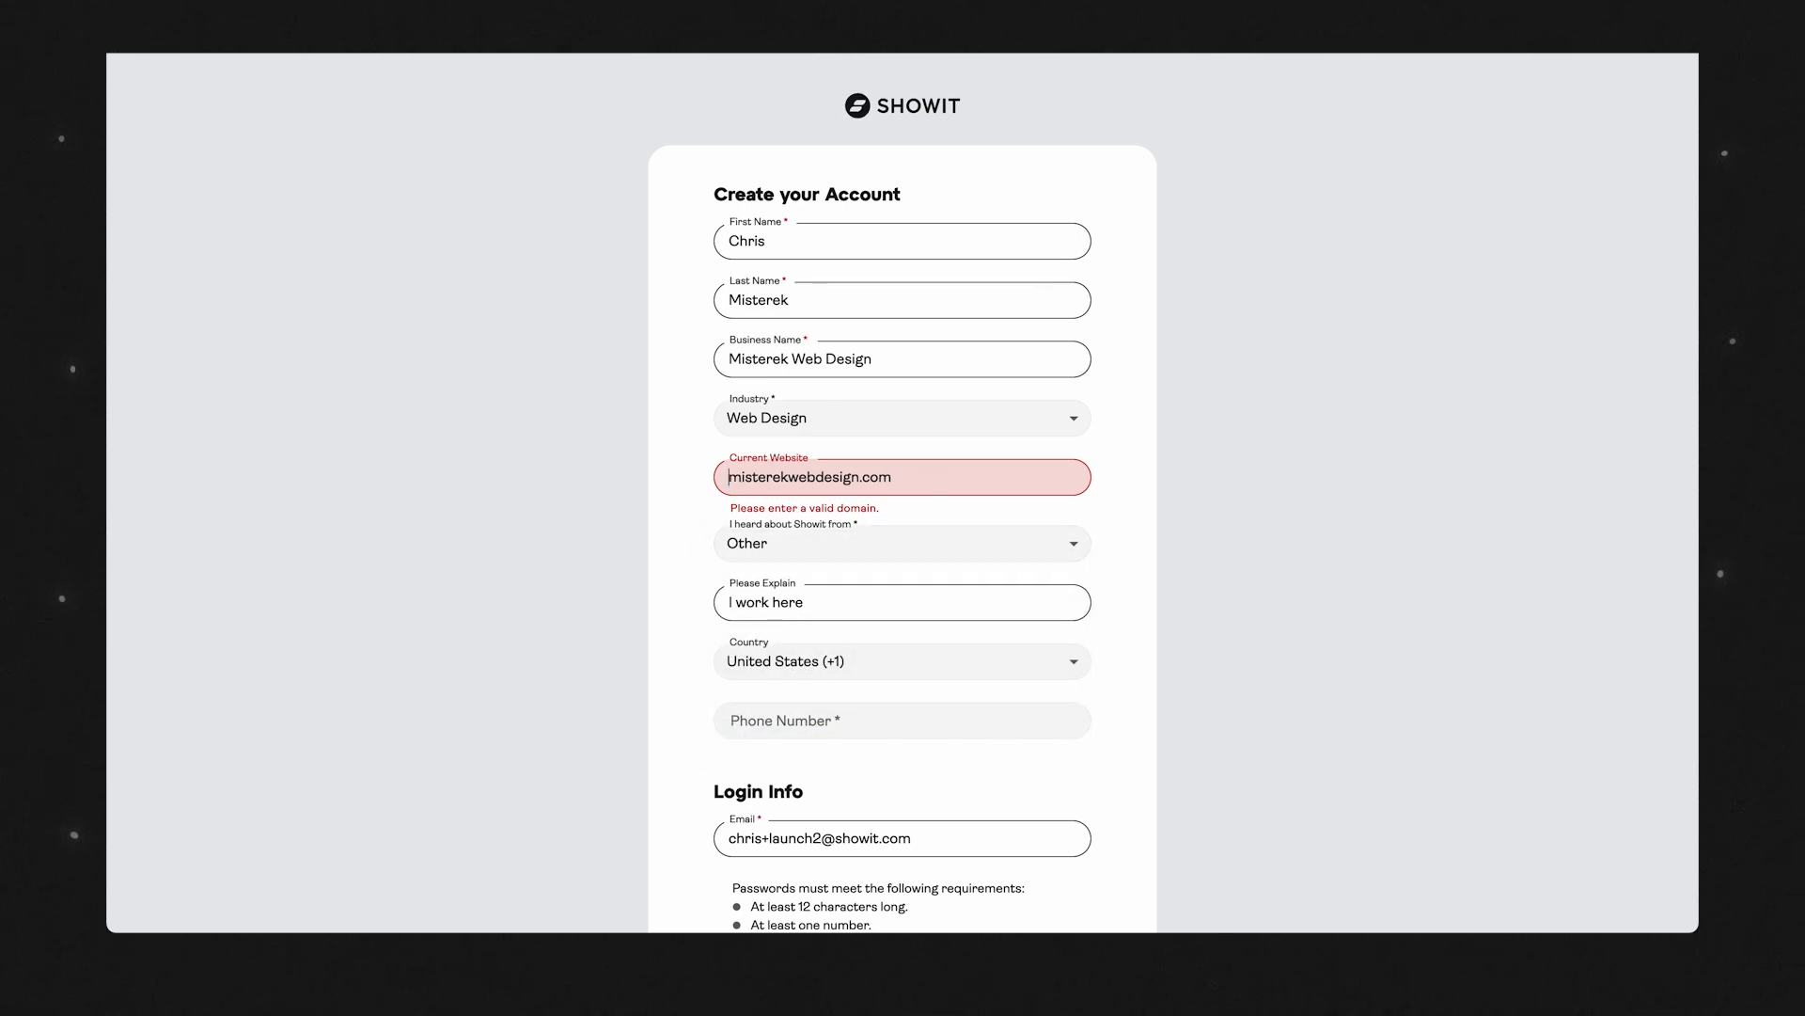
scroll(1023, 685, down, 1)
click(862, 677)
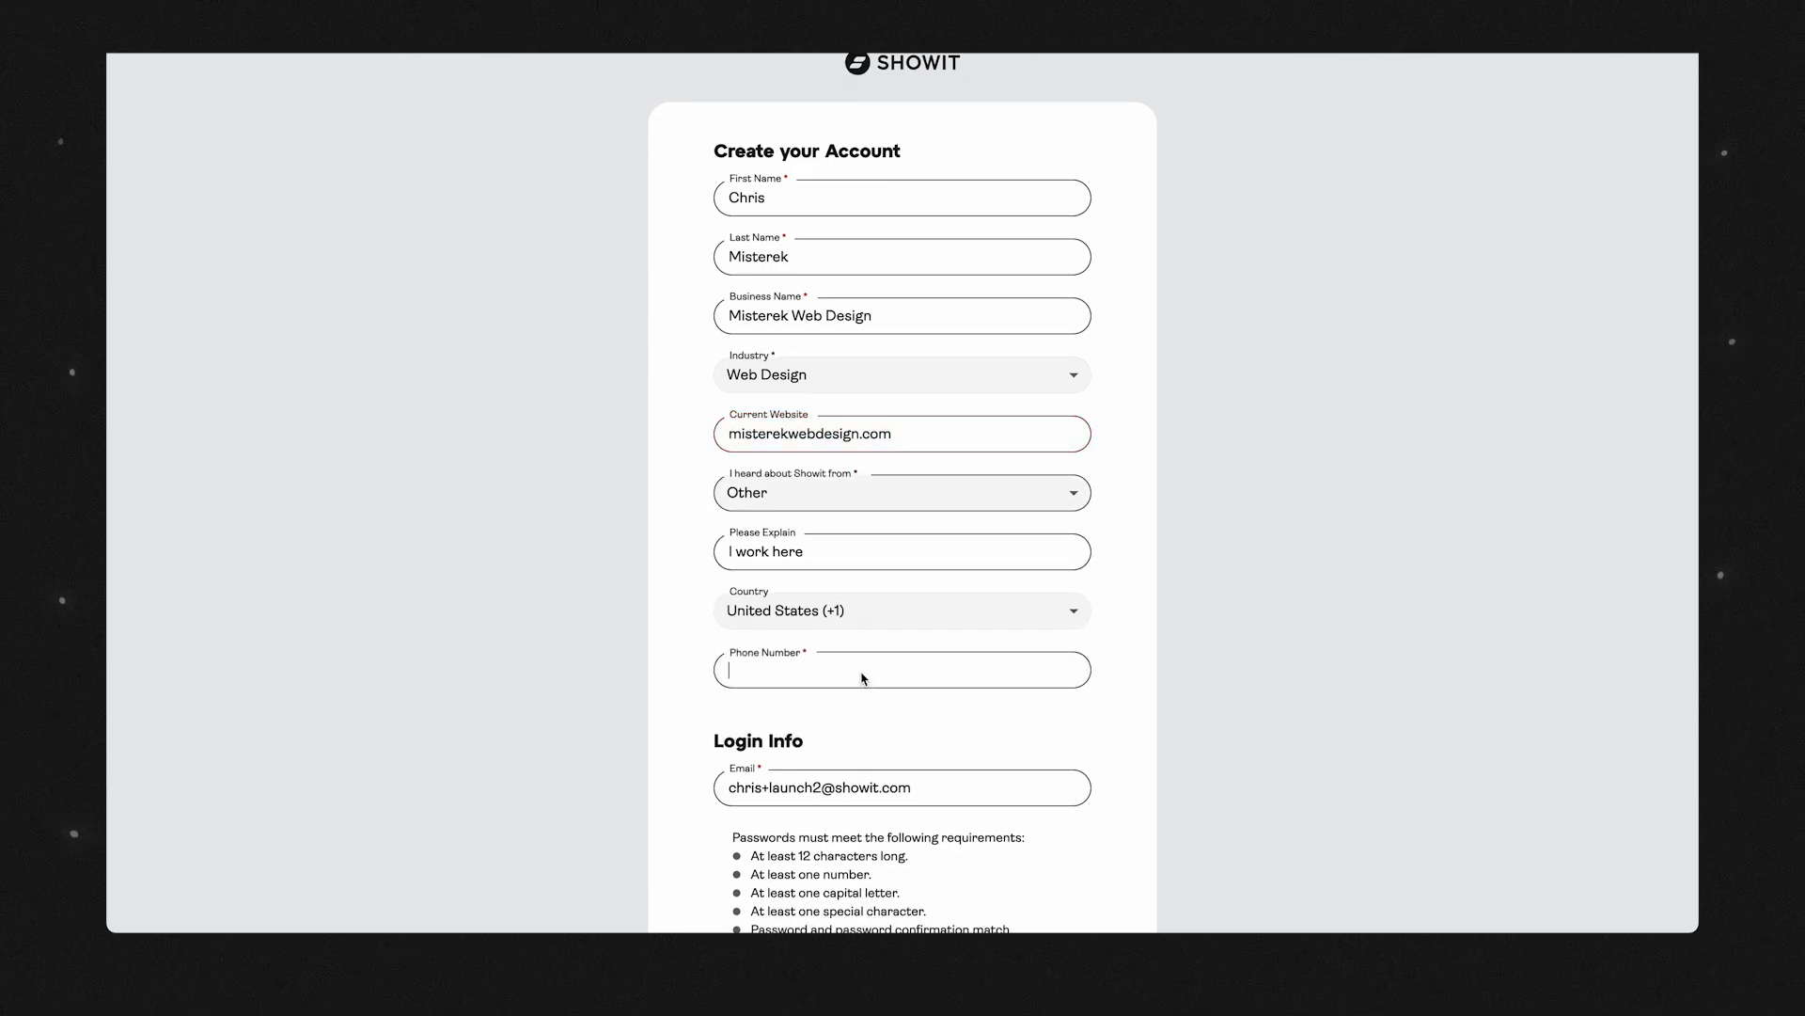
text(????)
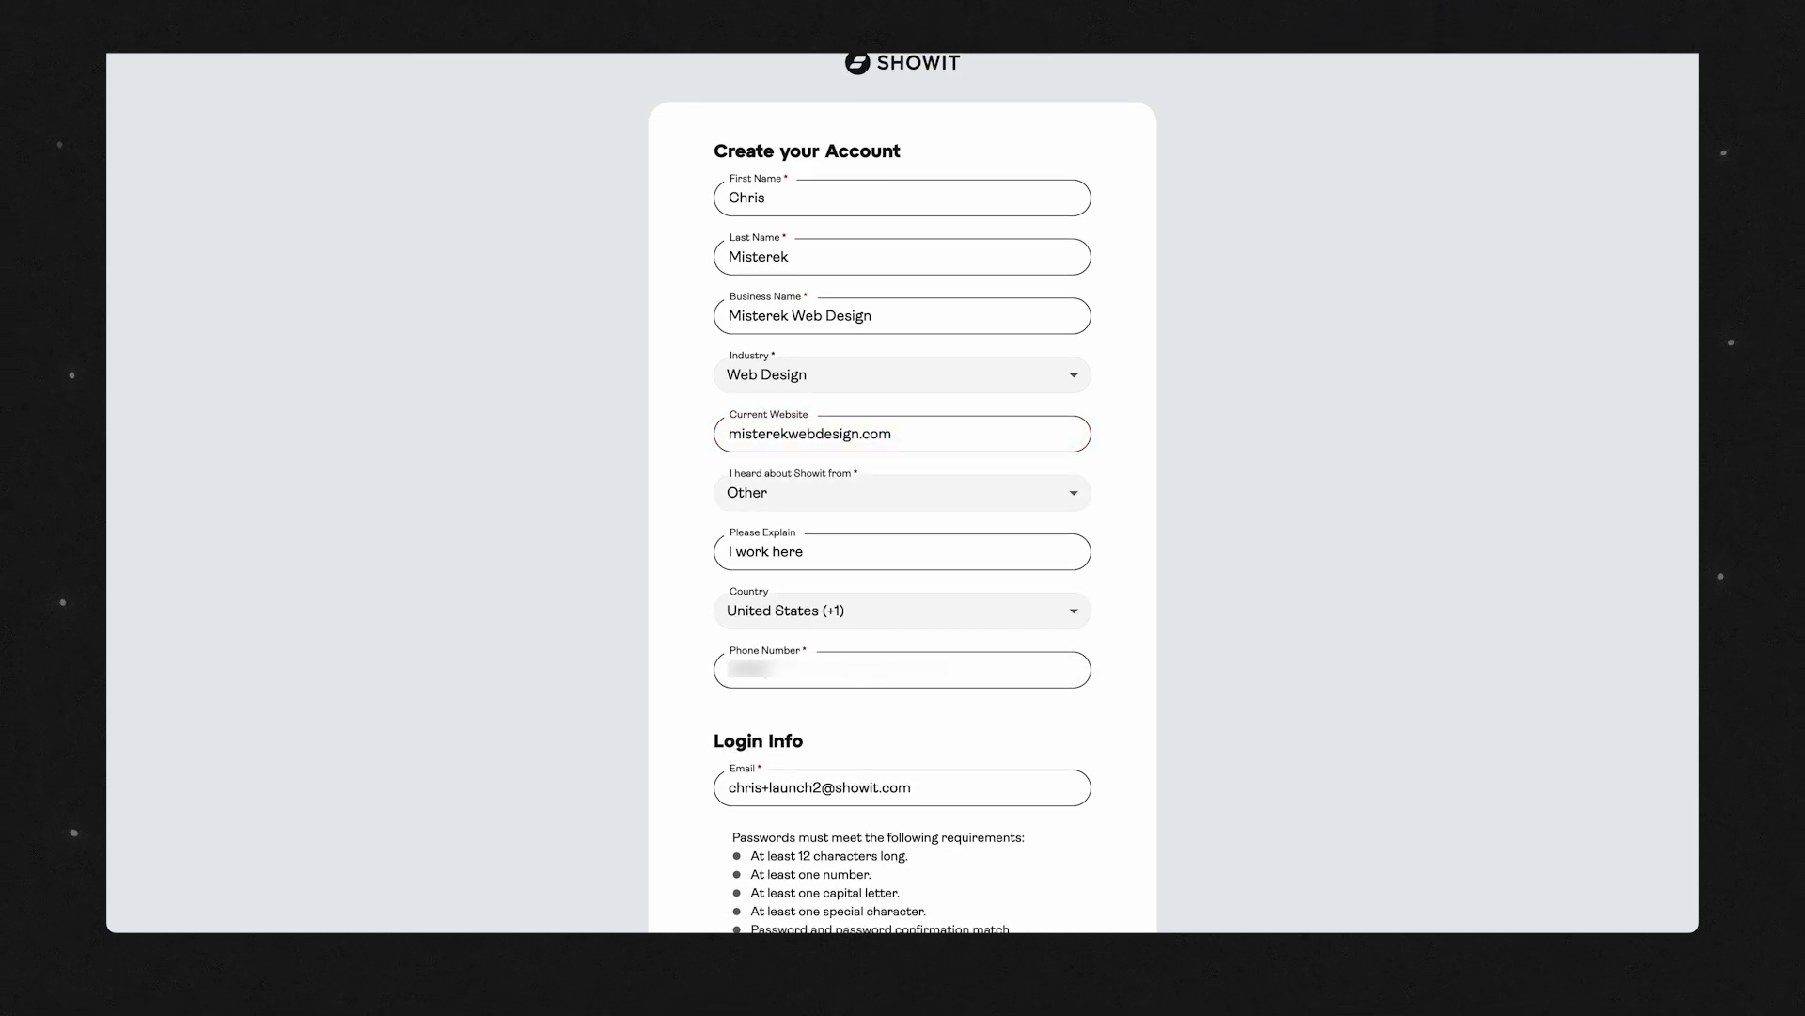
text(??)
Fill in the account password and its confirmation from the password manager, and accept Showit's Terms of Service.
scroll(872, 663, down, 2)
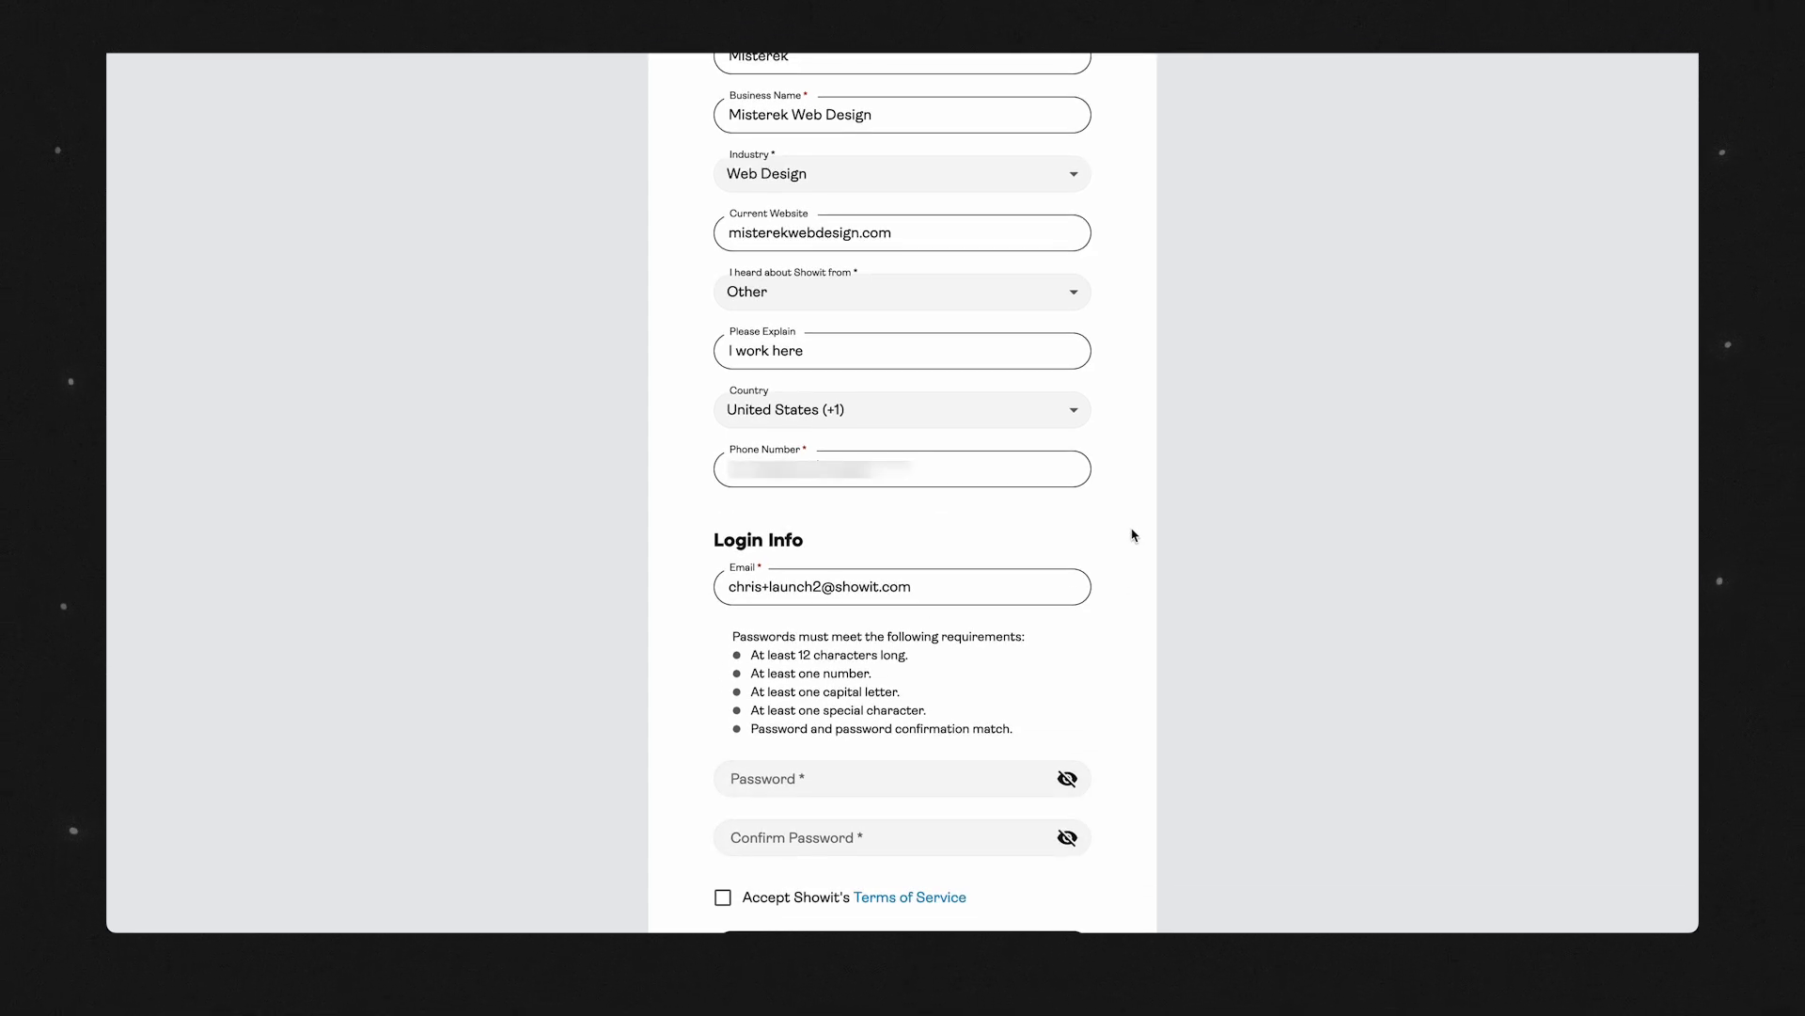
scroll(818, 538, down, 2)
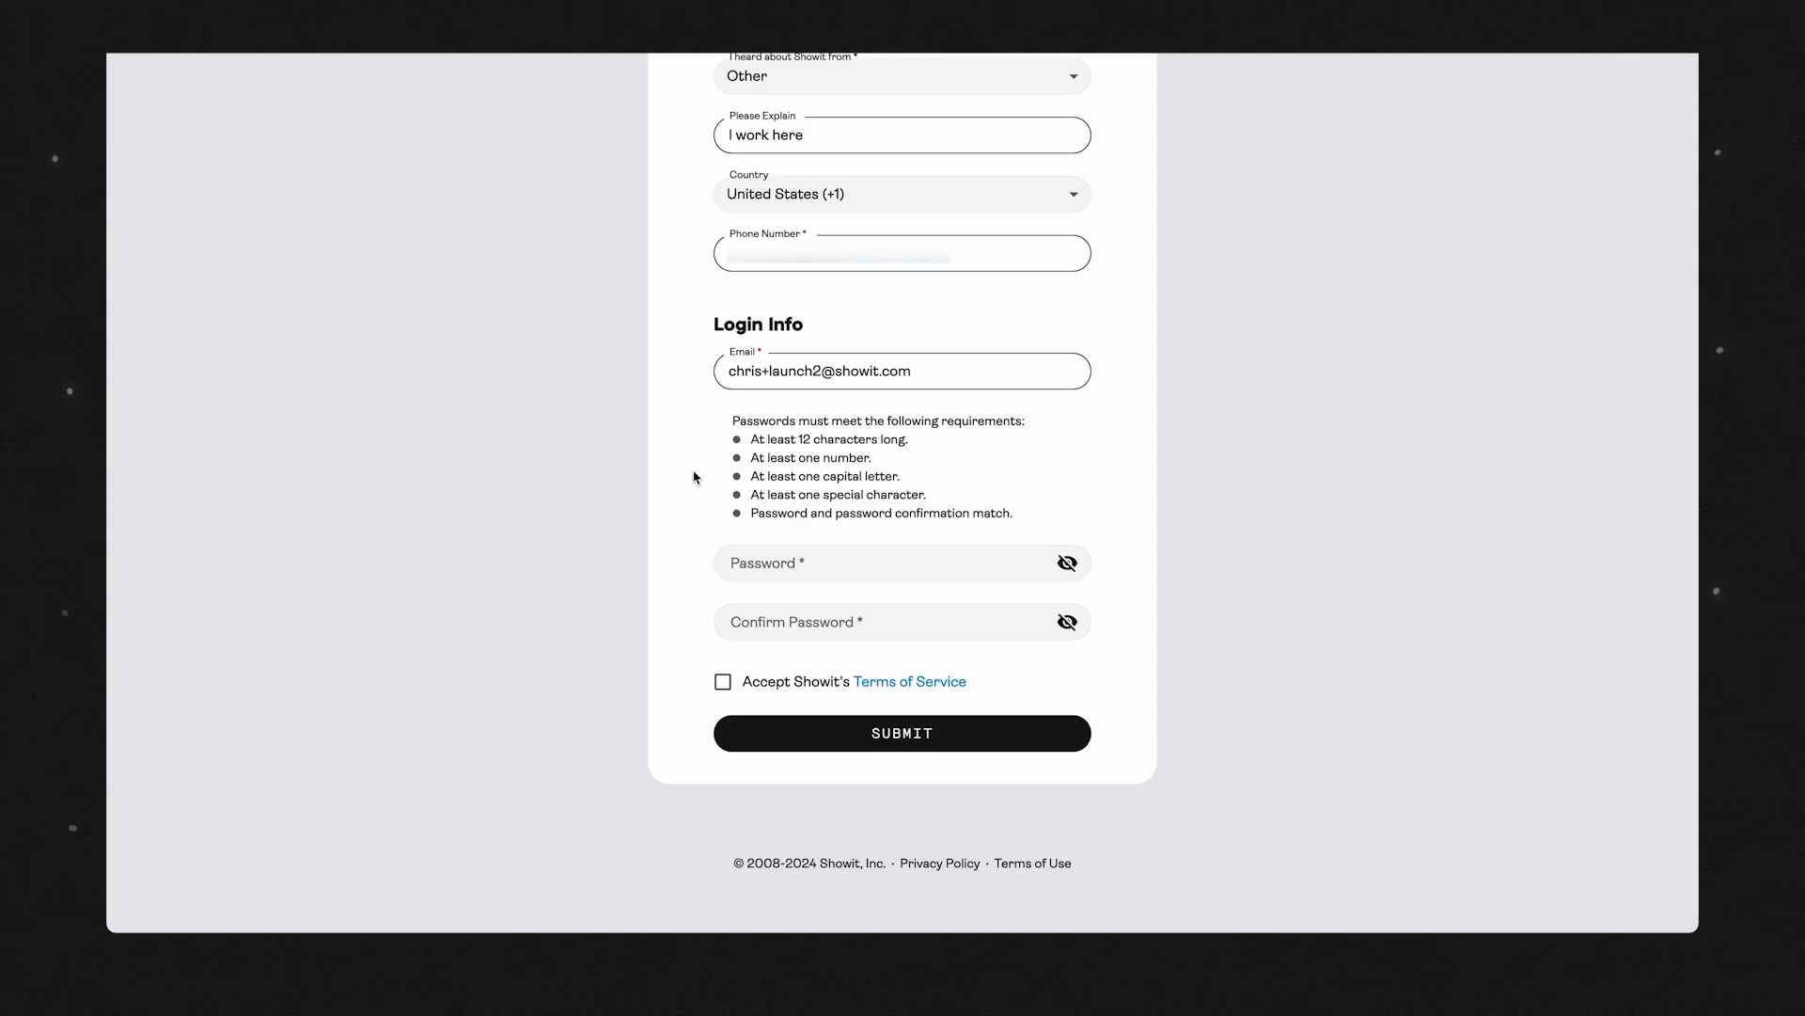
click(788, 565)
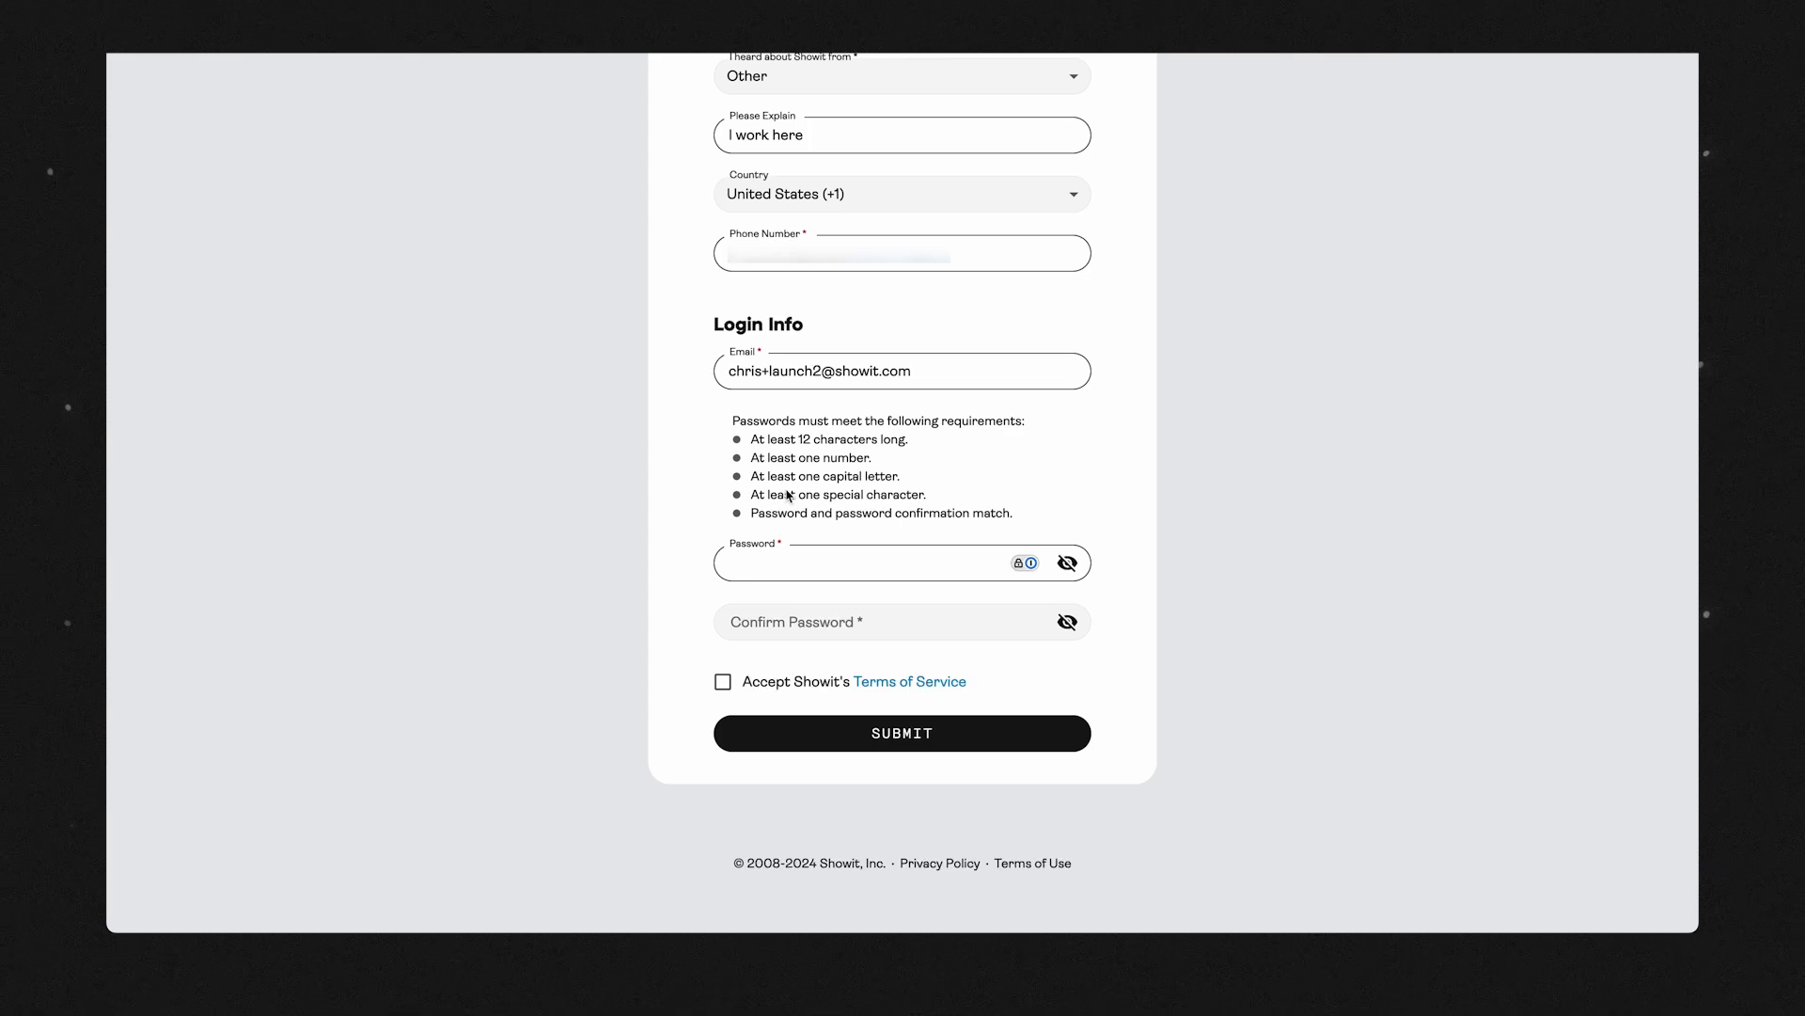
click(1023, 569)
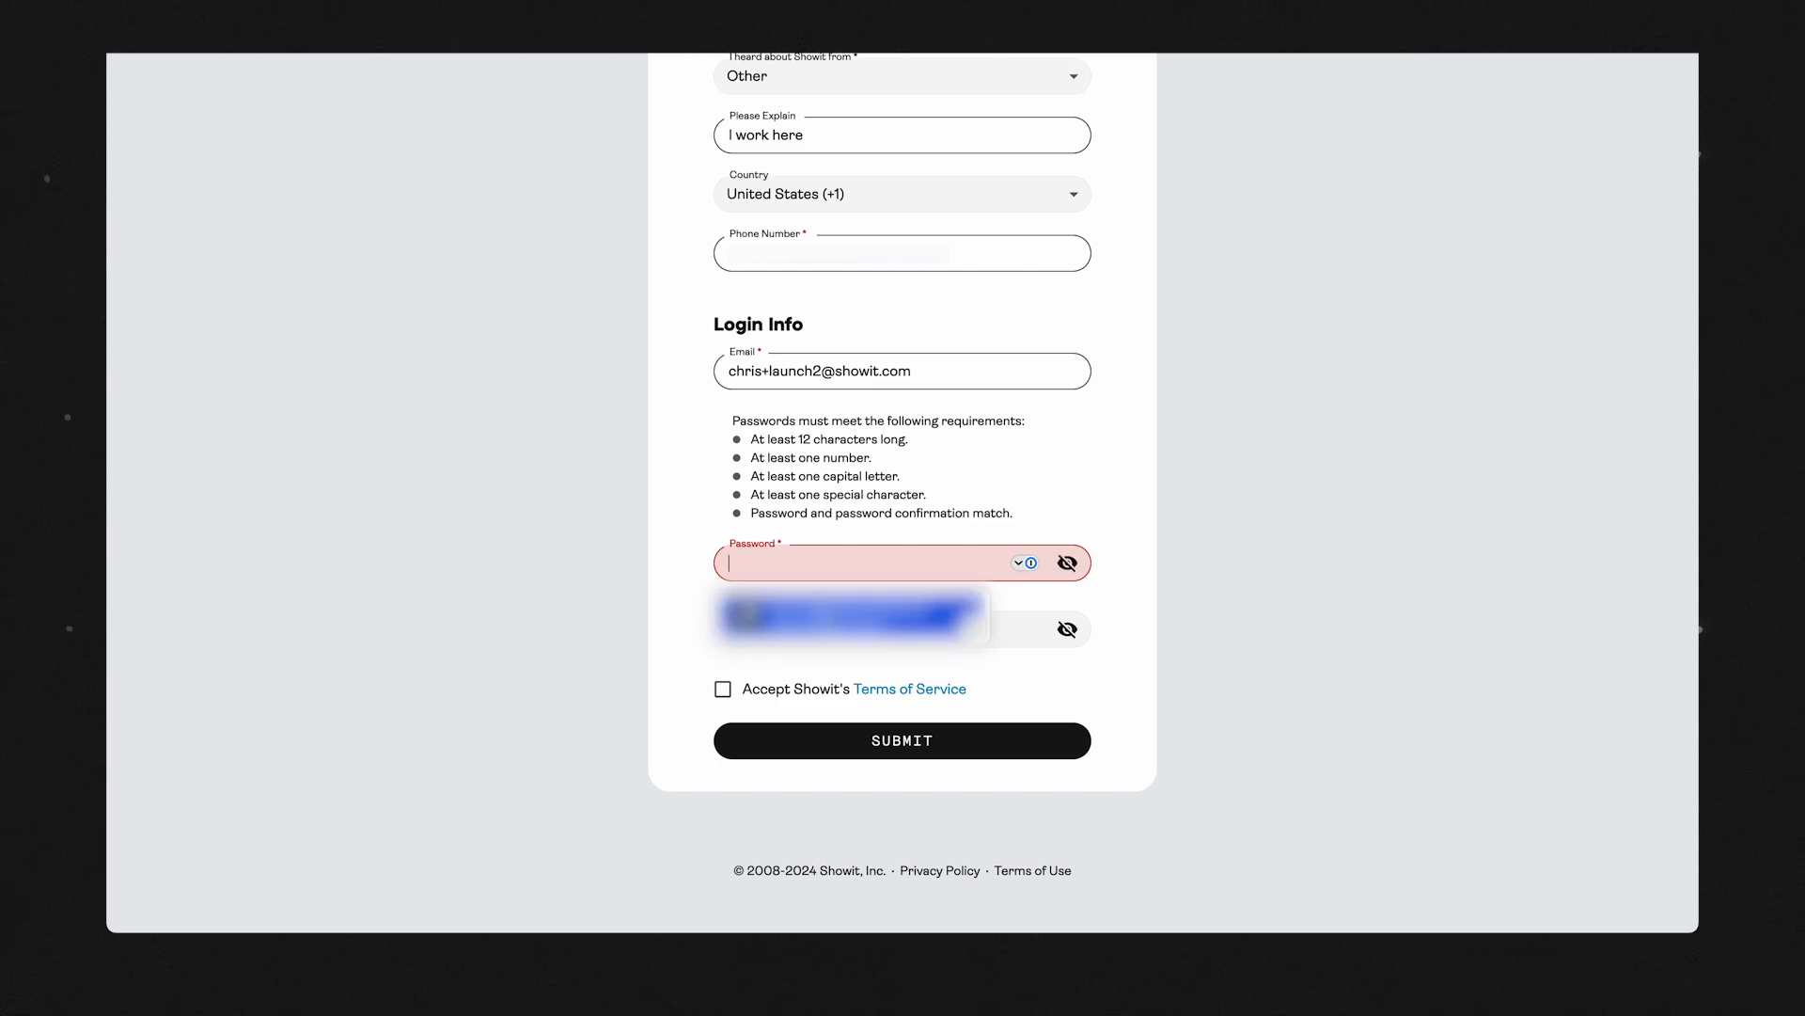
click(825, 619)
click(722, 681)
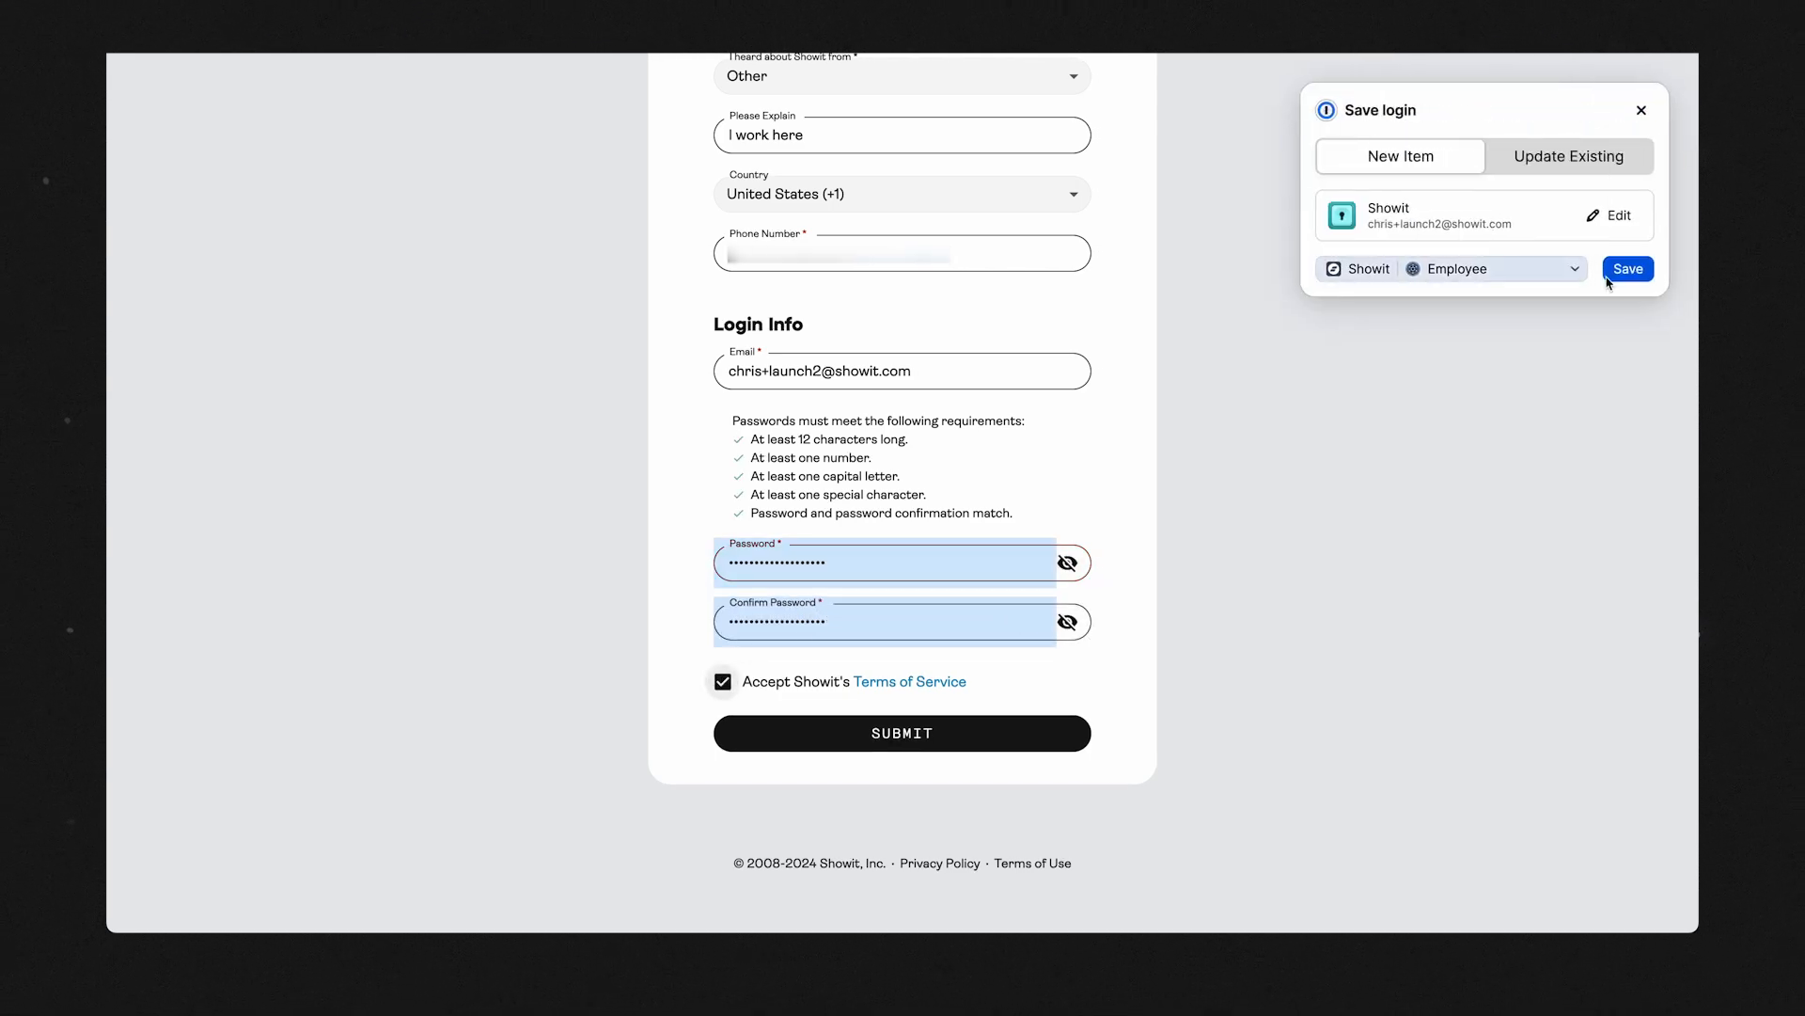
Save the login in the password manager as "Showit Launch Videos" and submit the account form.
click(1606, 215)
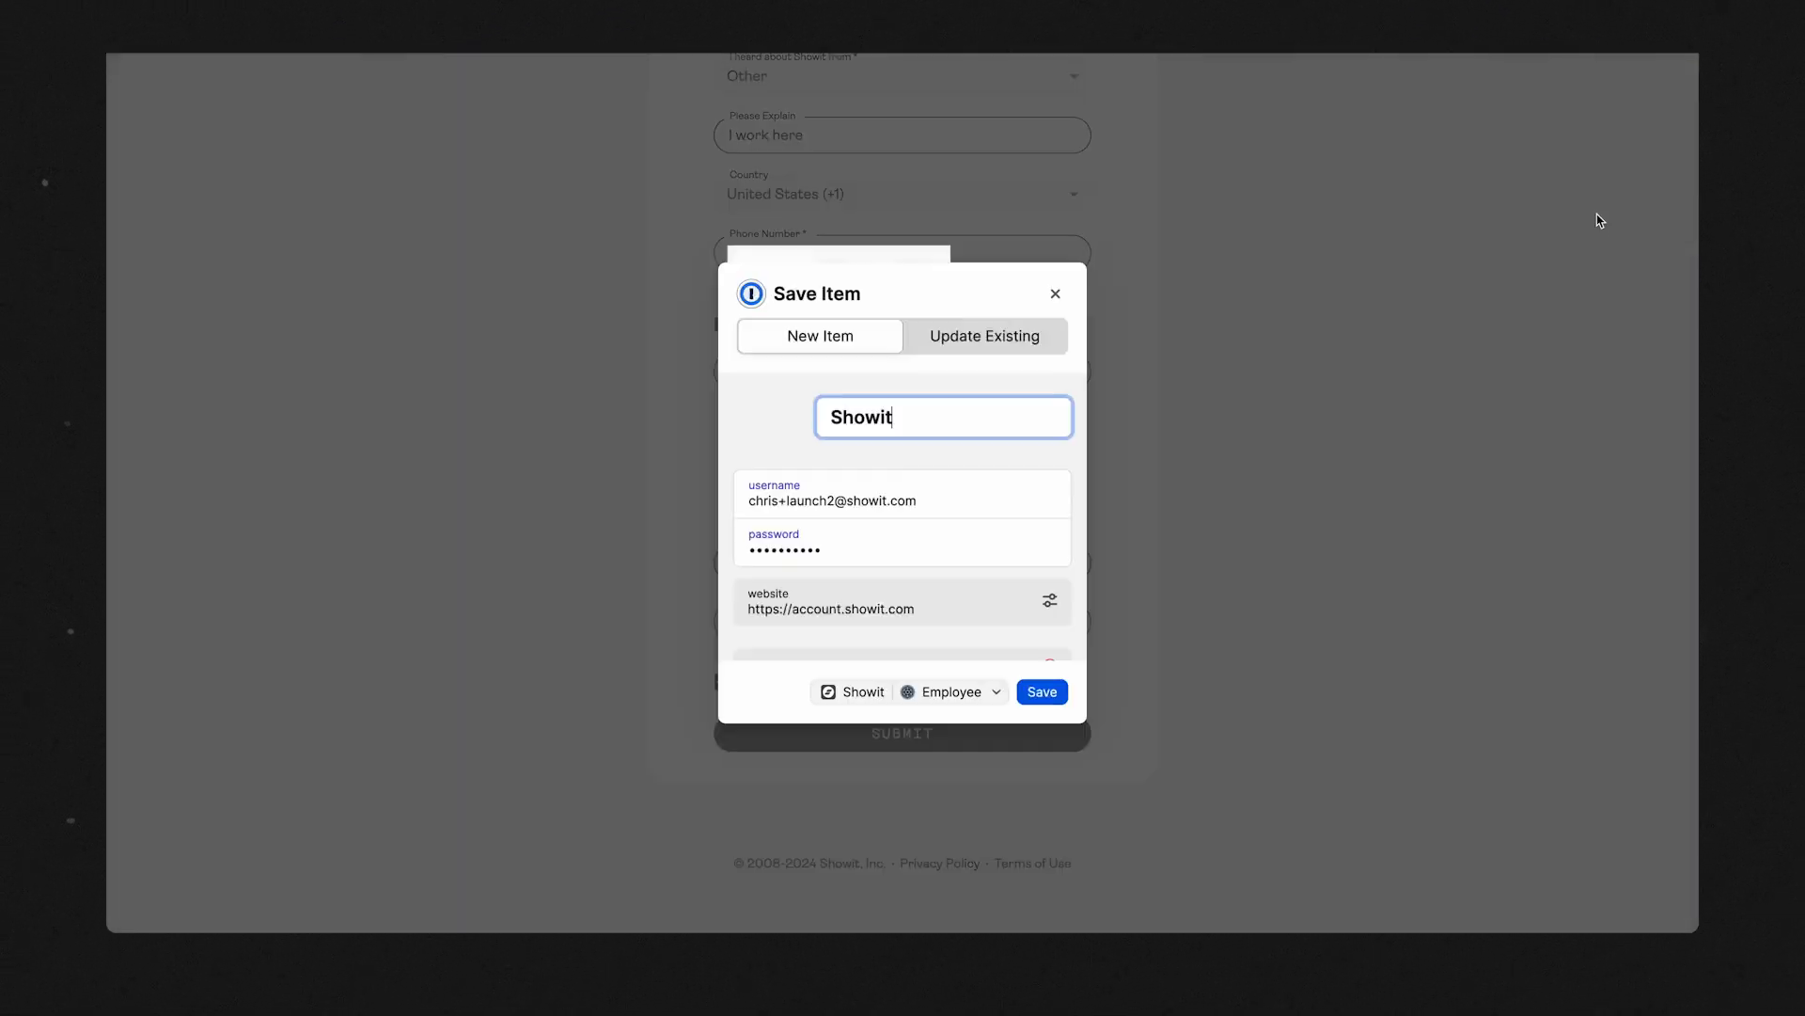
click(894, 430)
text(Launch )
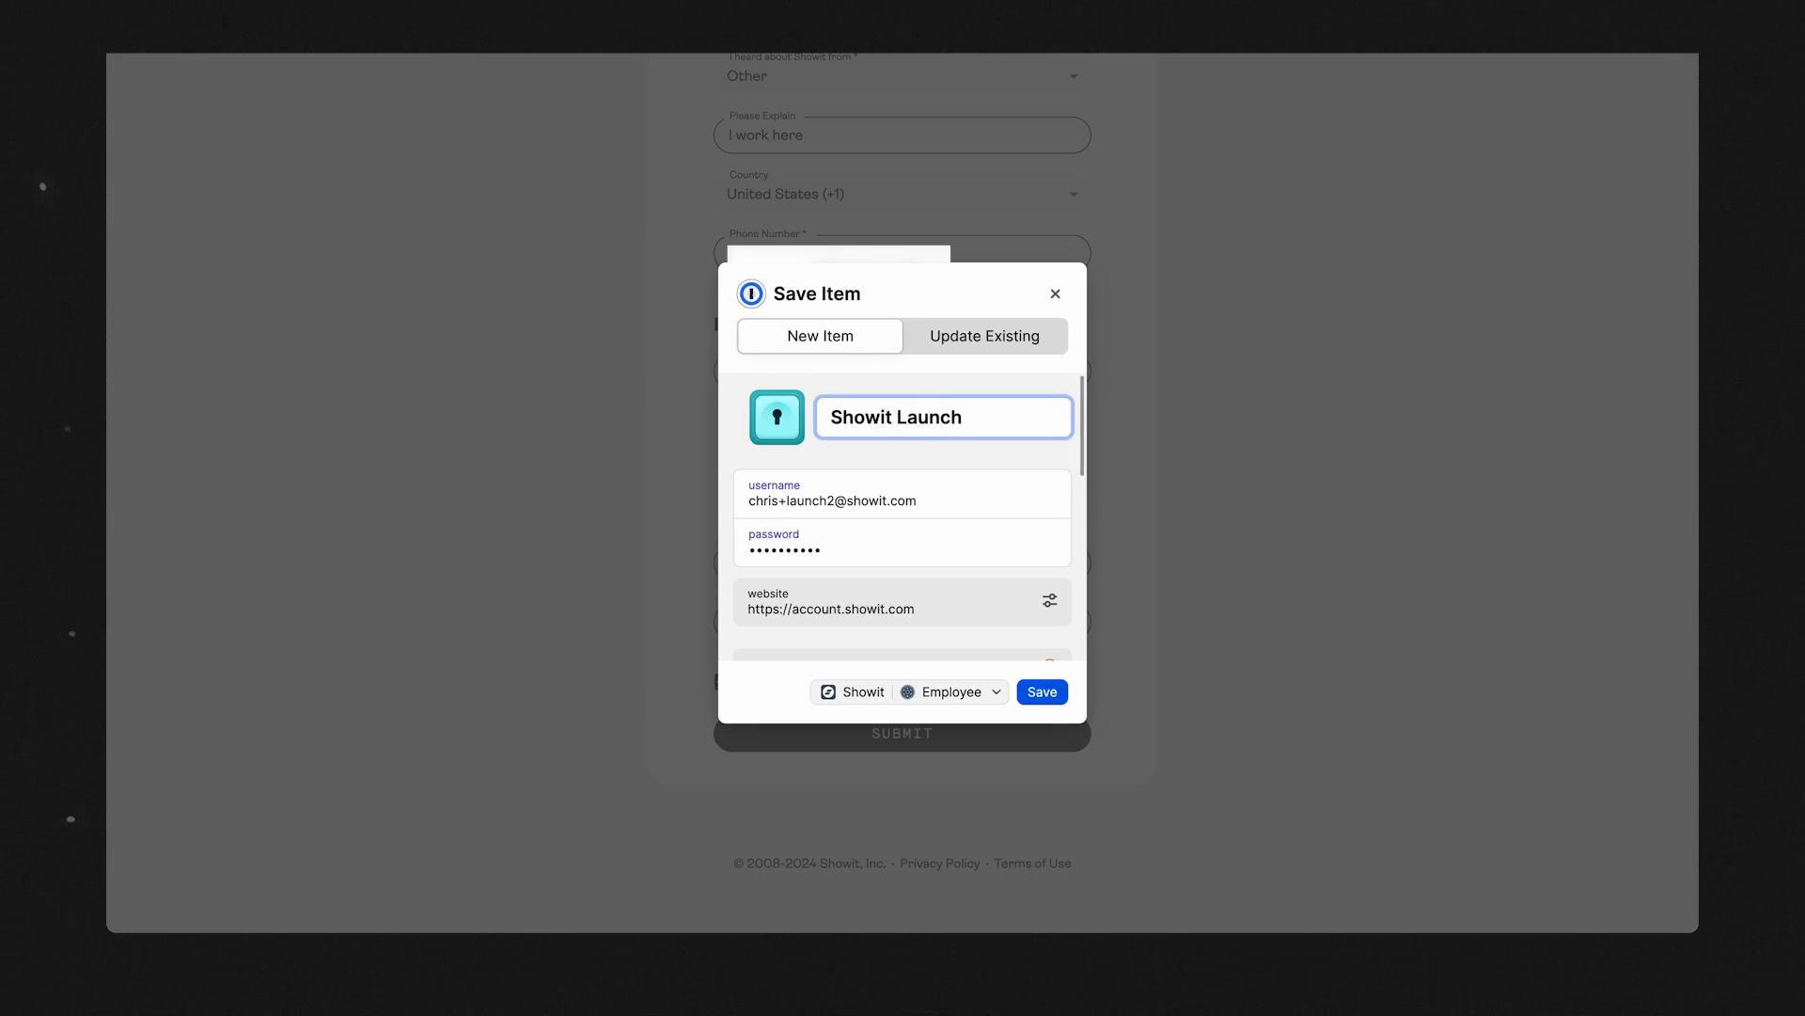
text(Videos)
click(1042, 690)
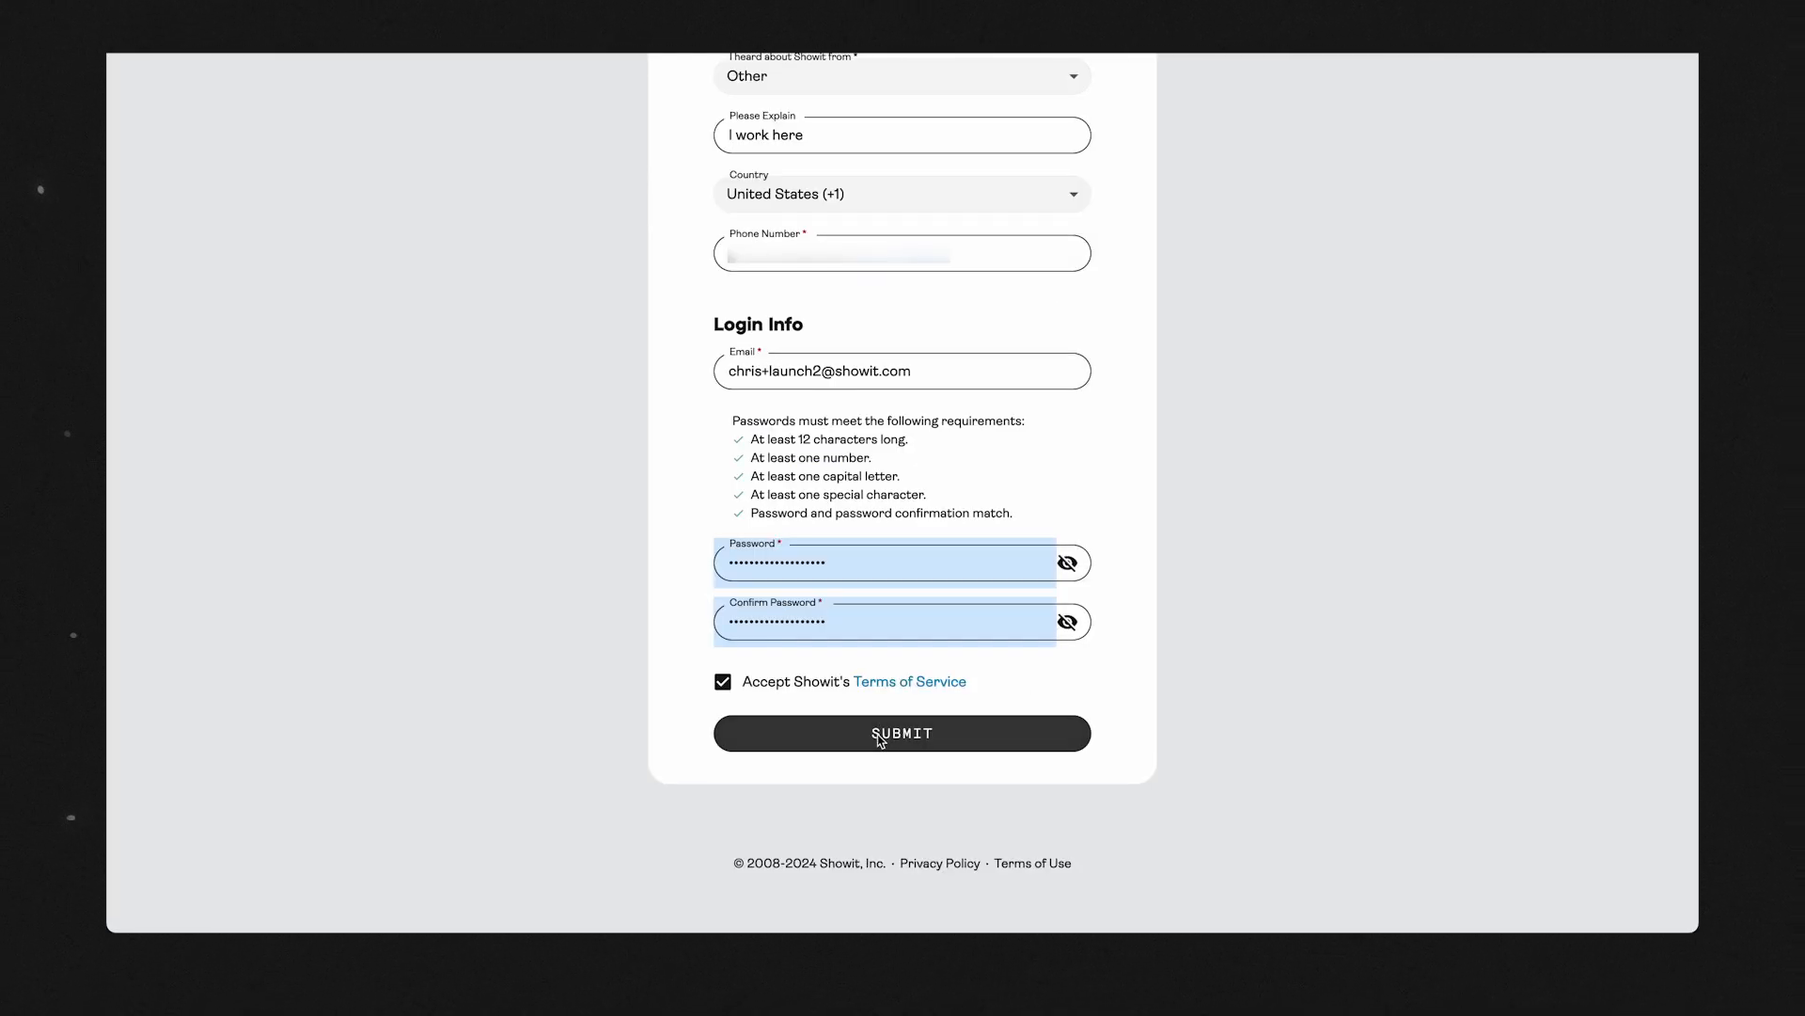
click(879, 740)
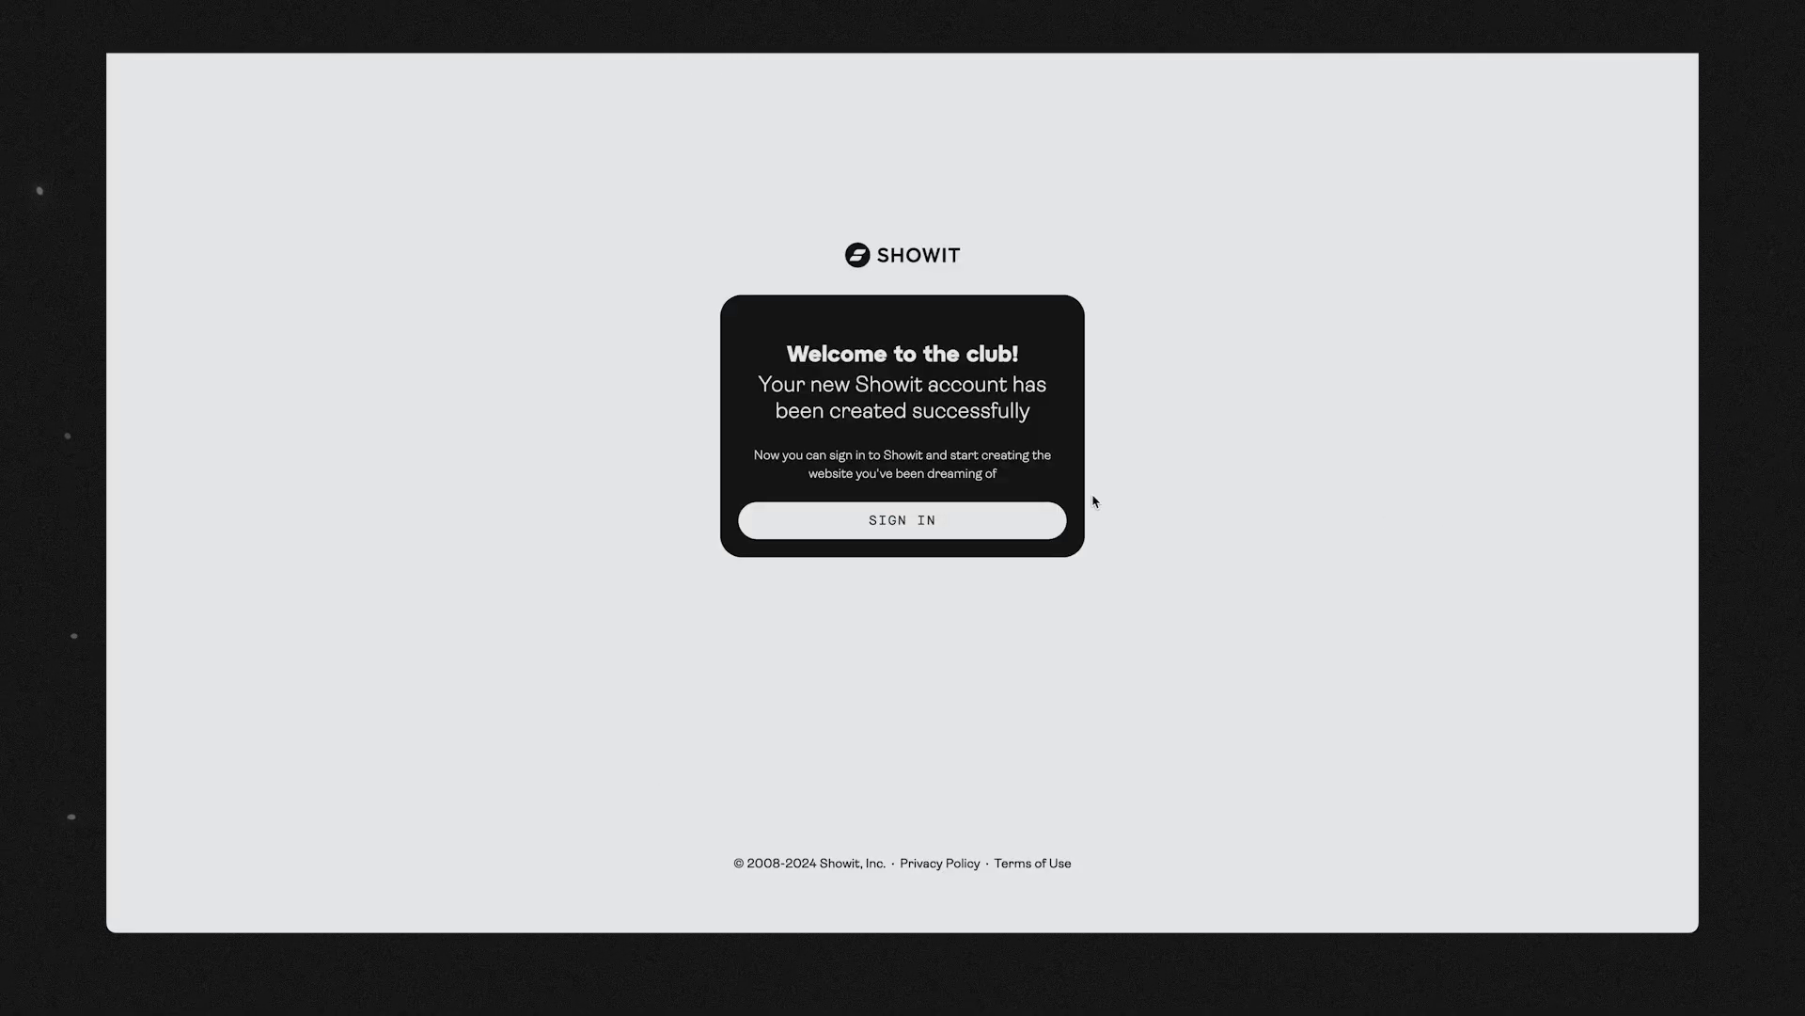
Sign in to the new Showit account with the login saved in the password manager.
click(871, 523)
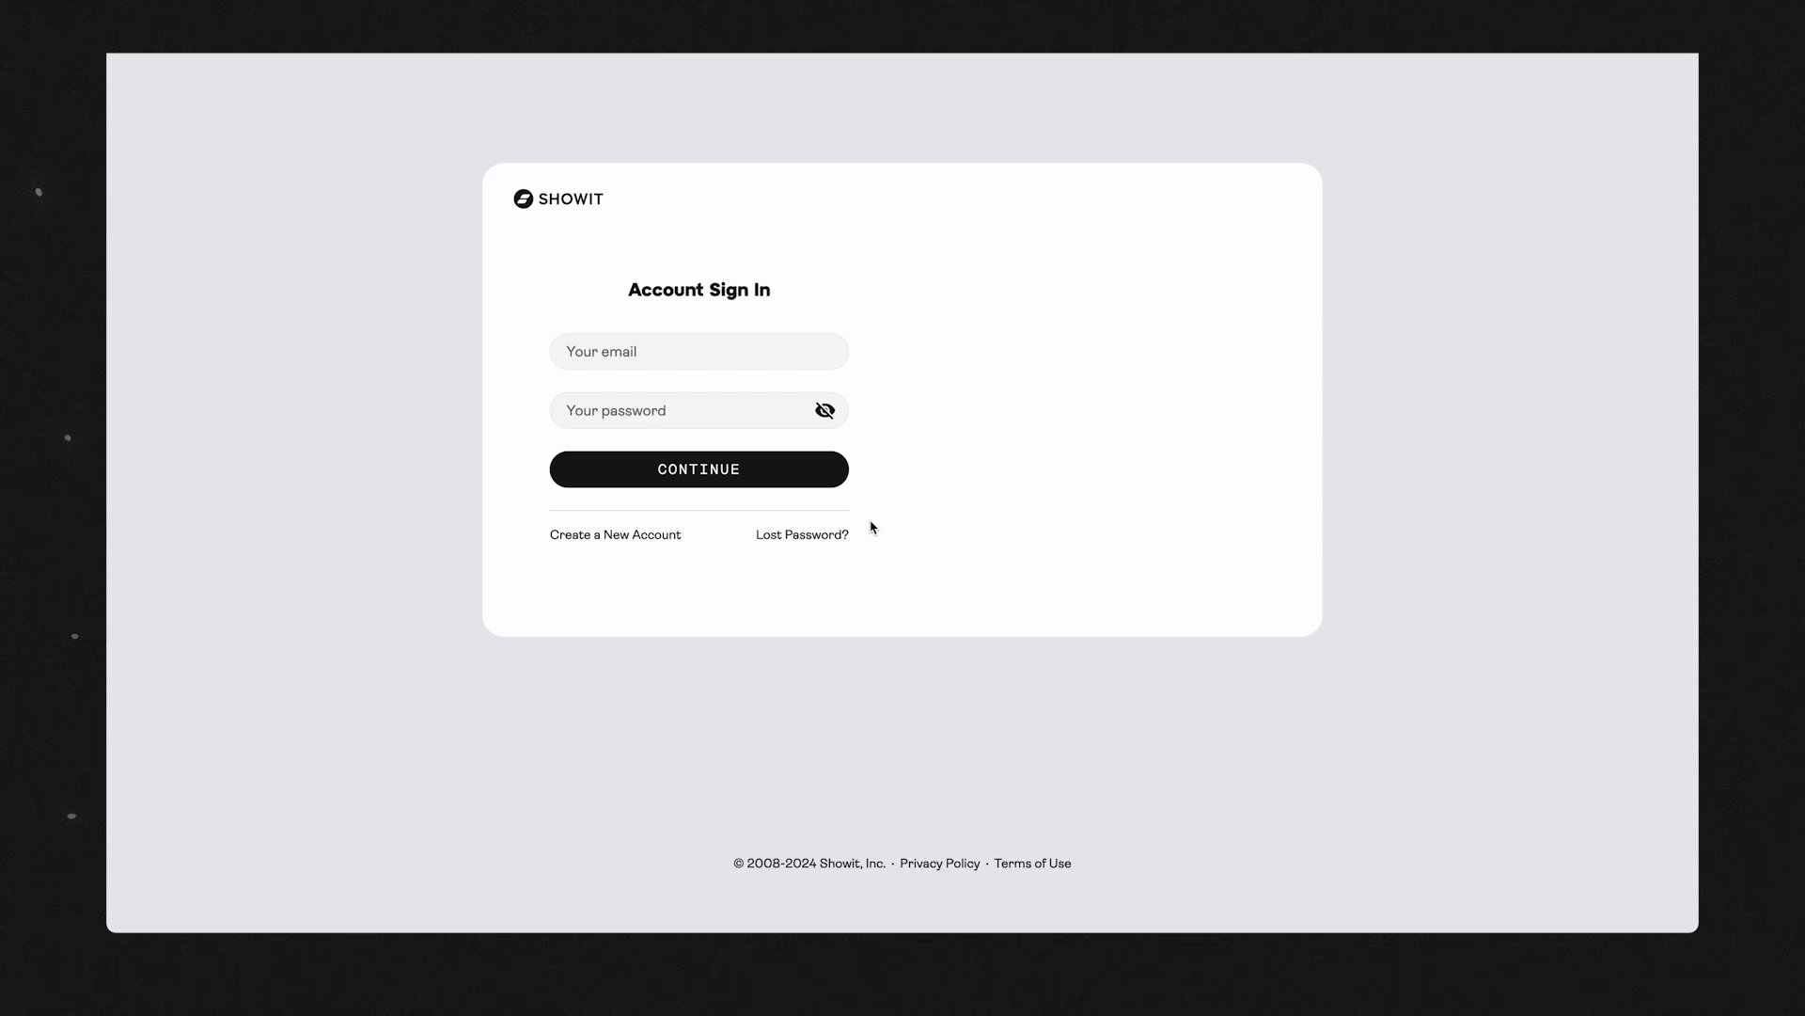
click(710, 340)
click(658, 355)
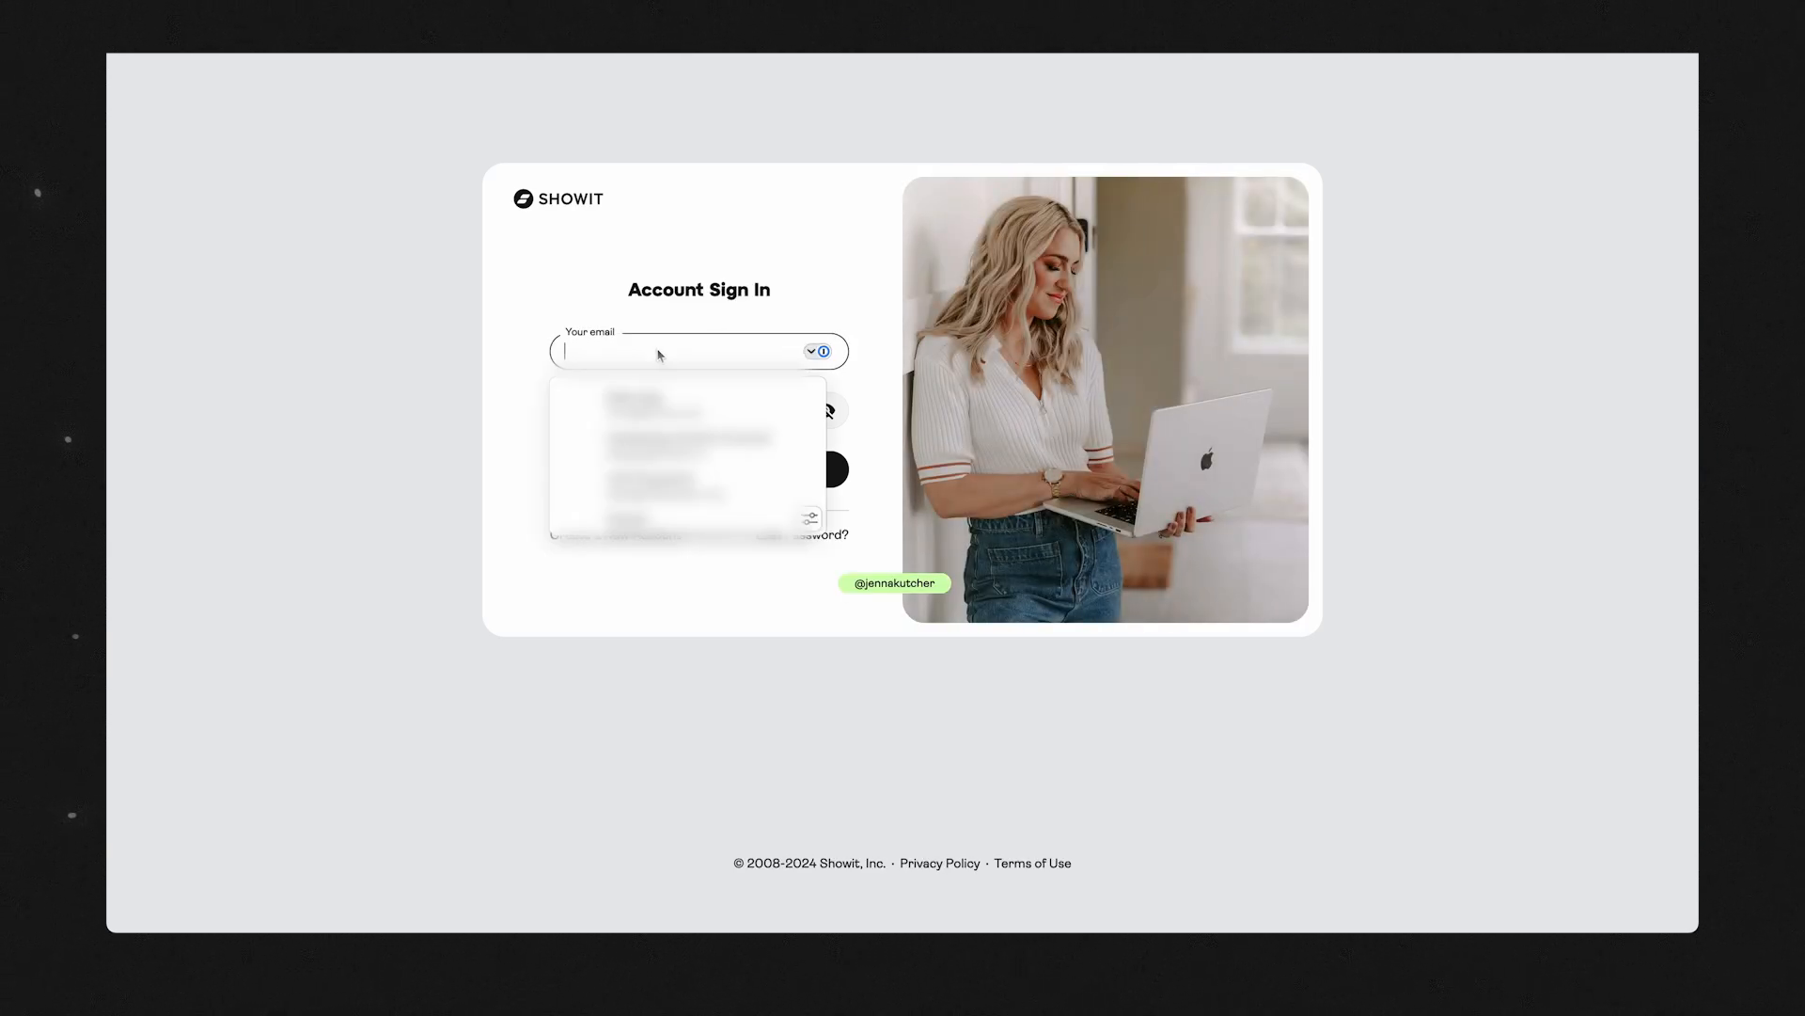
scroll(770, 409, down, 5)
scroll(770, 408, down, 1)
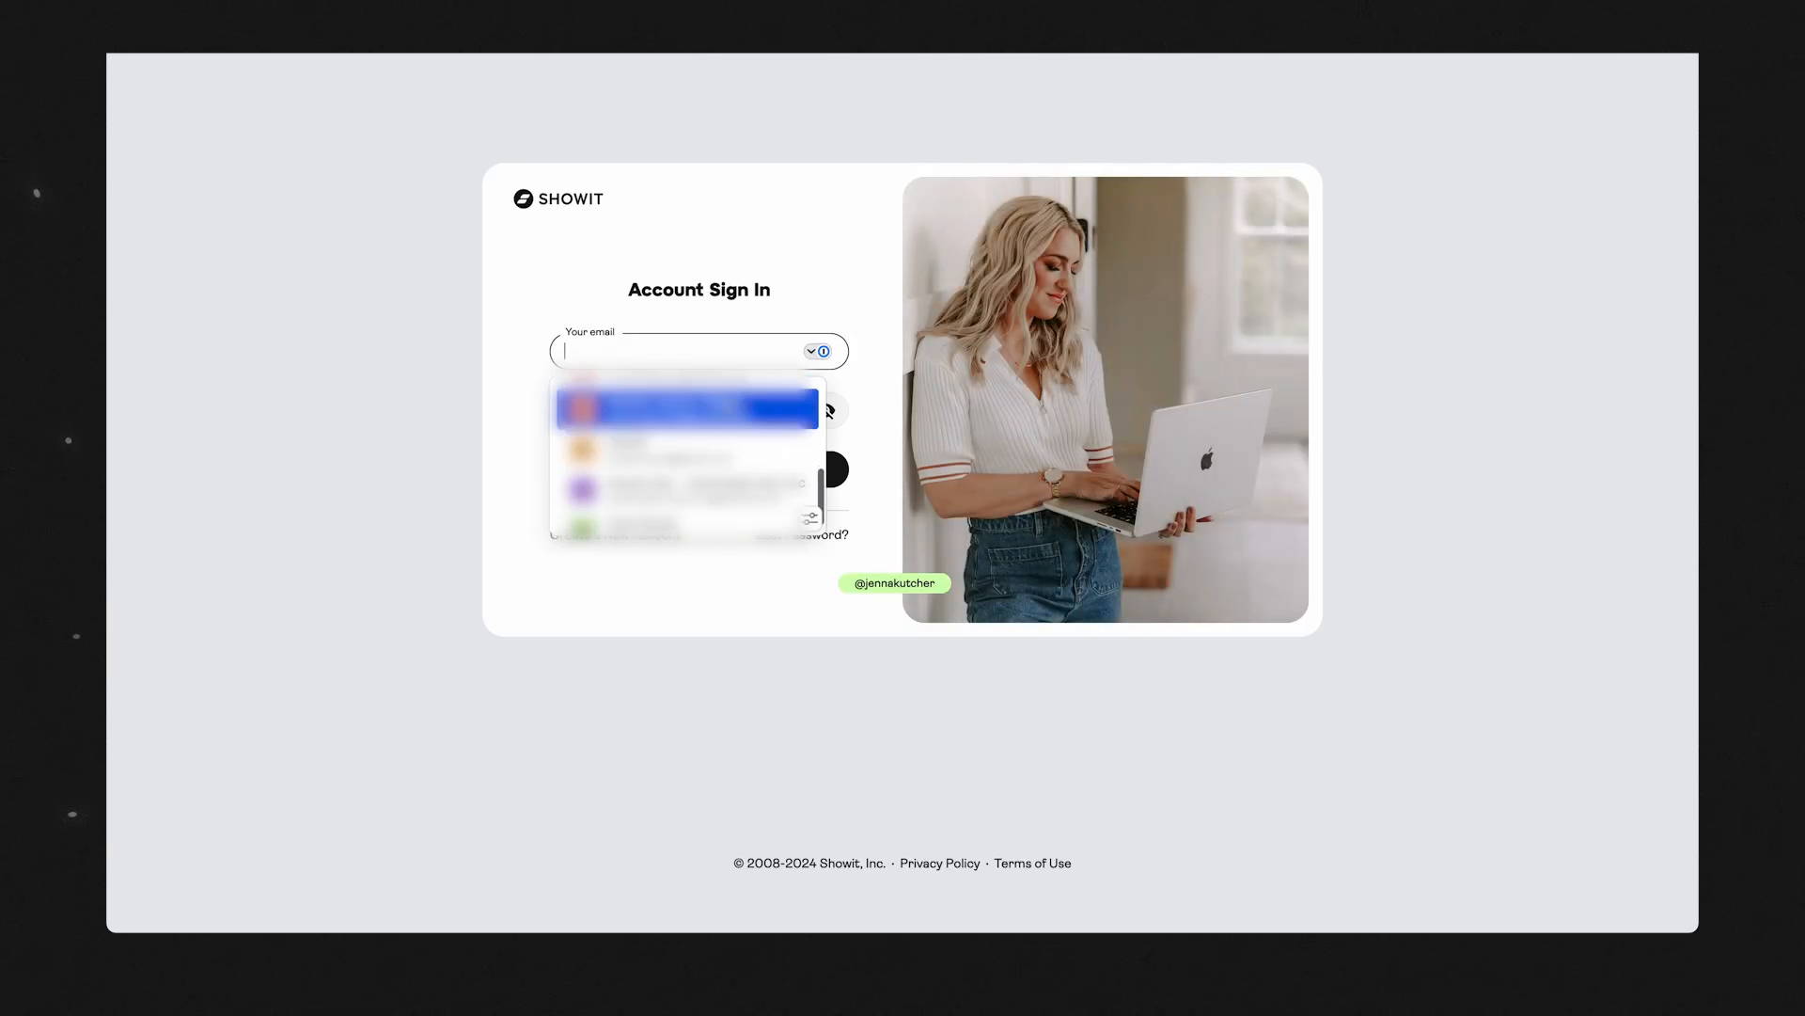
click(673, 410)
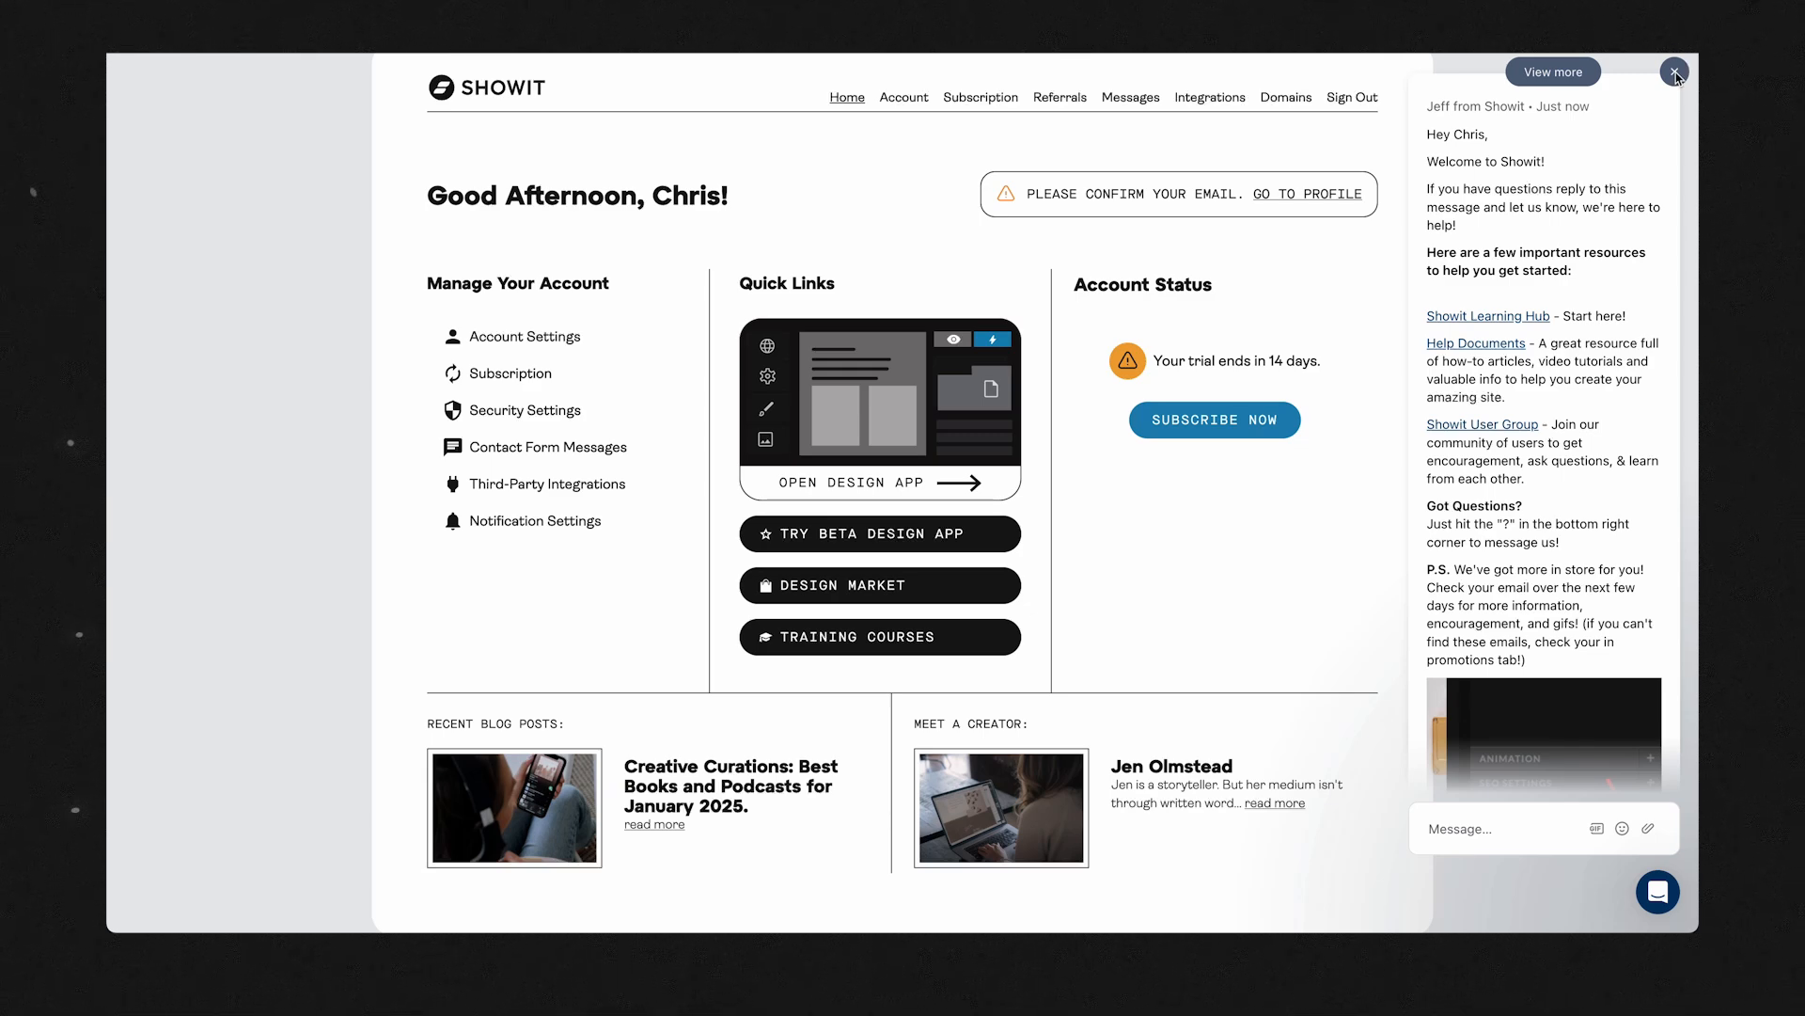
Dismiss the welcome message, review the profile, e-mail and contributor settings of the account, and open the subscription page.
click(1675, 71)
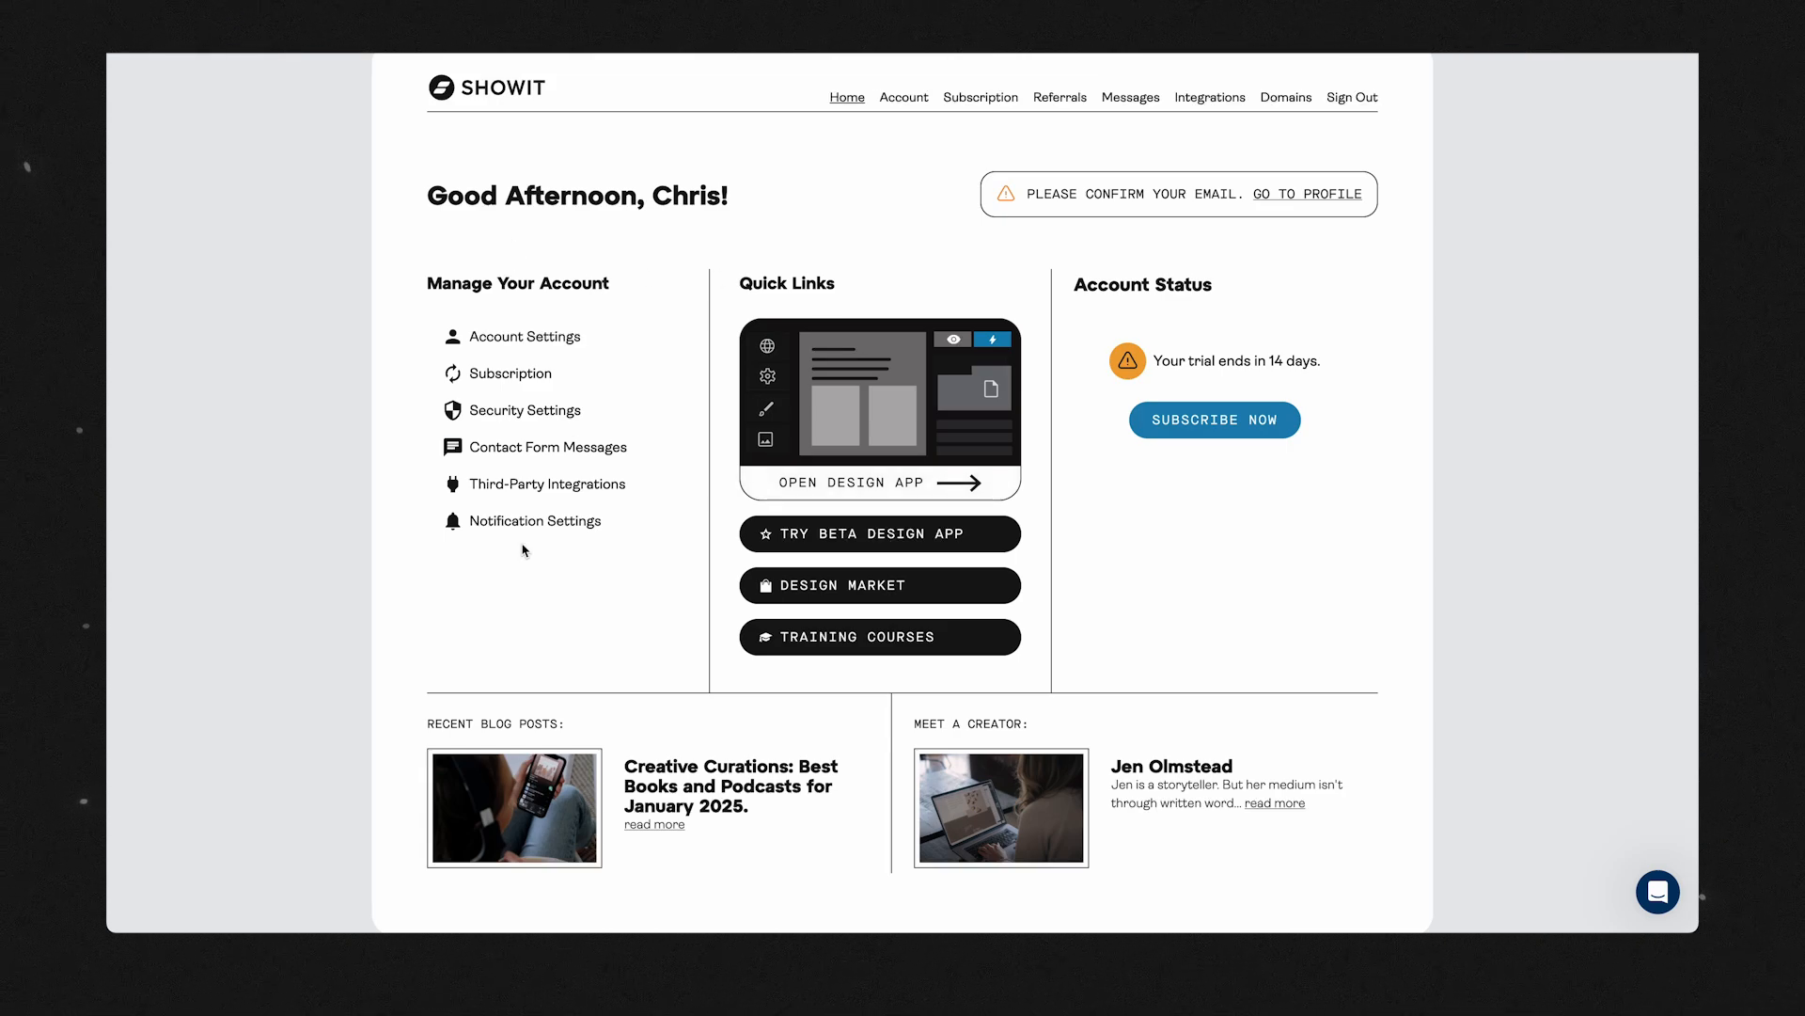
click(490, 345)
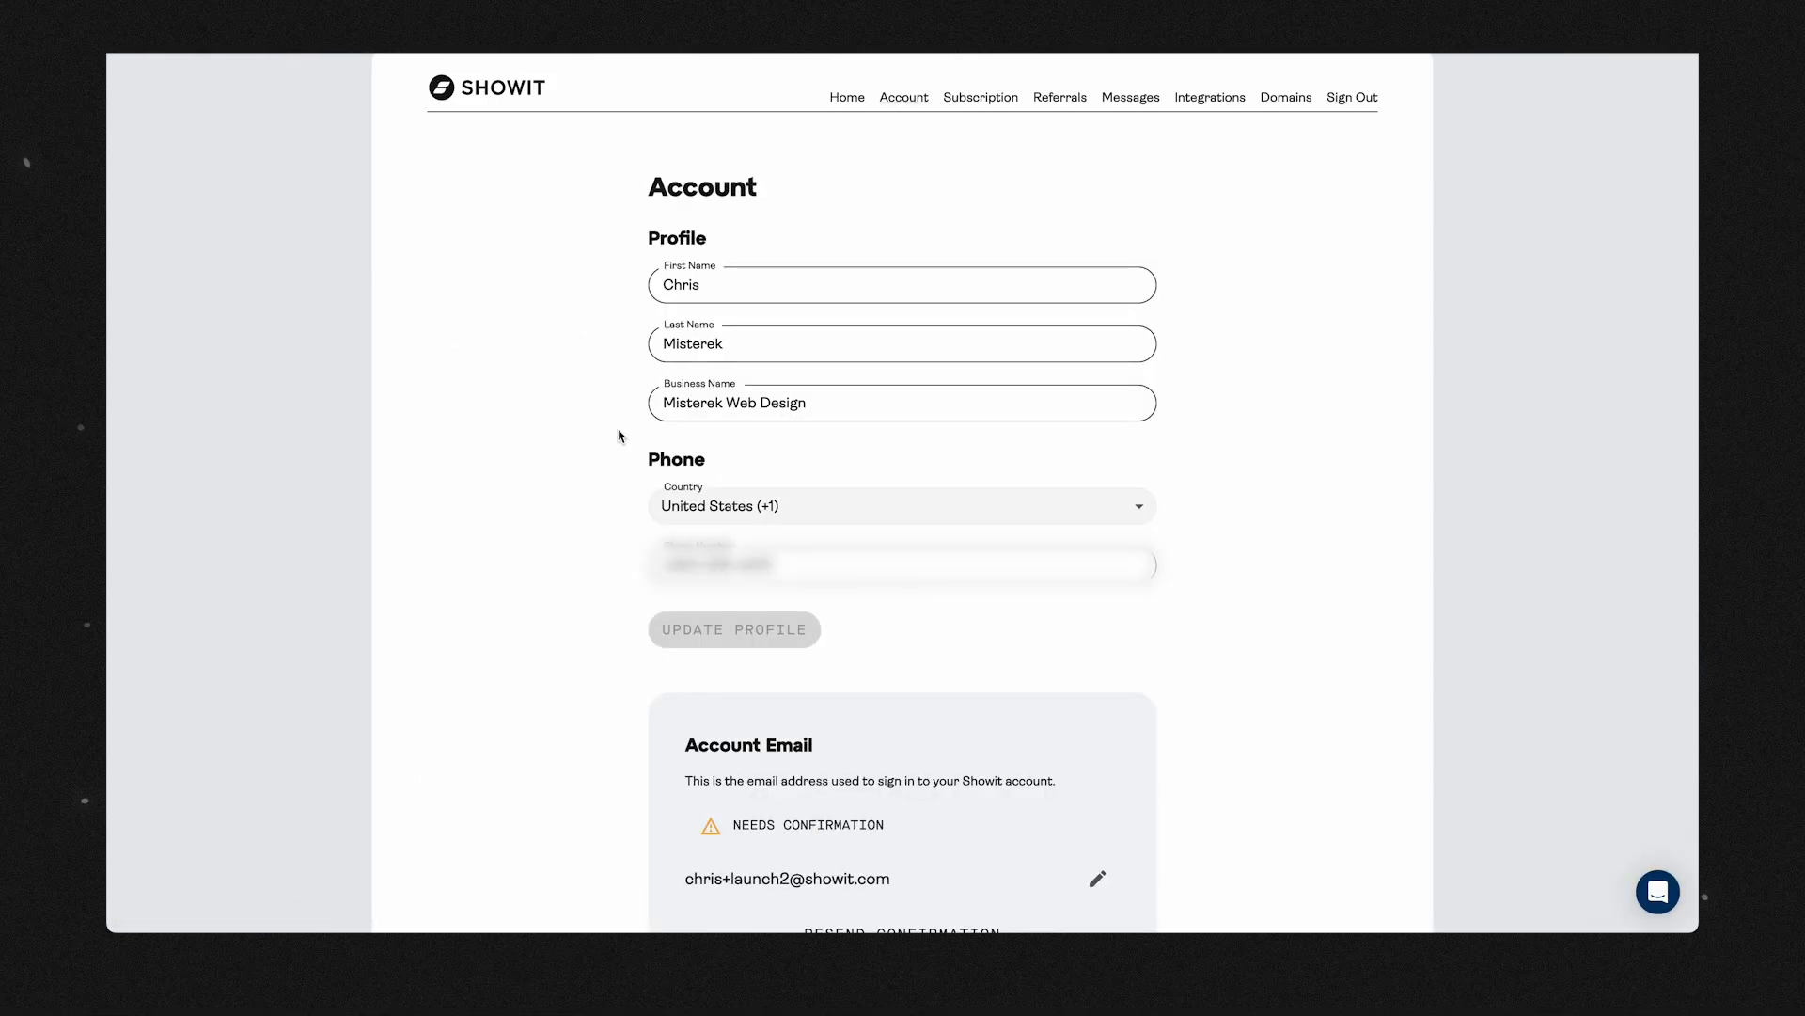
scroll(583, 496, down, 6)
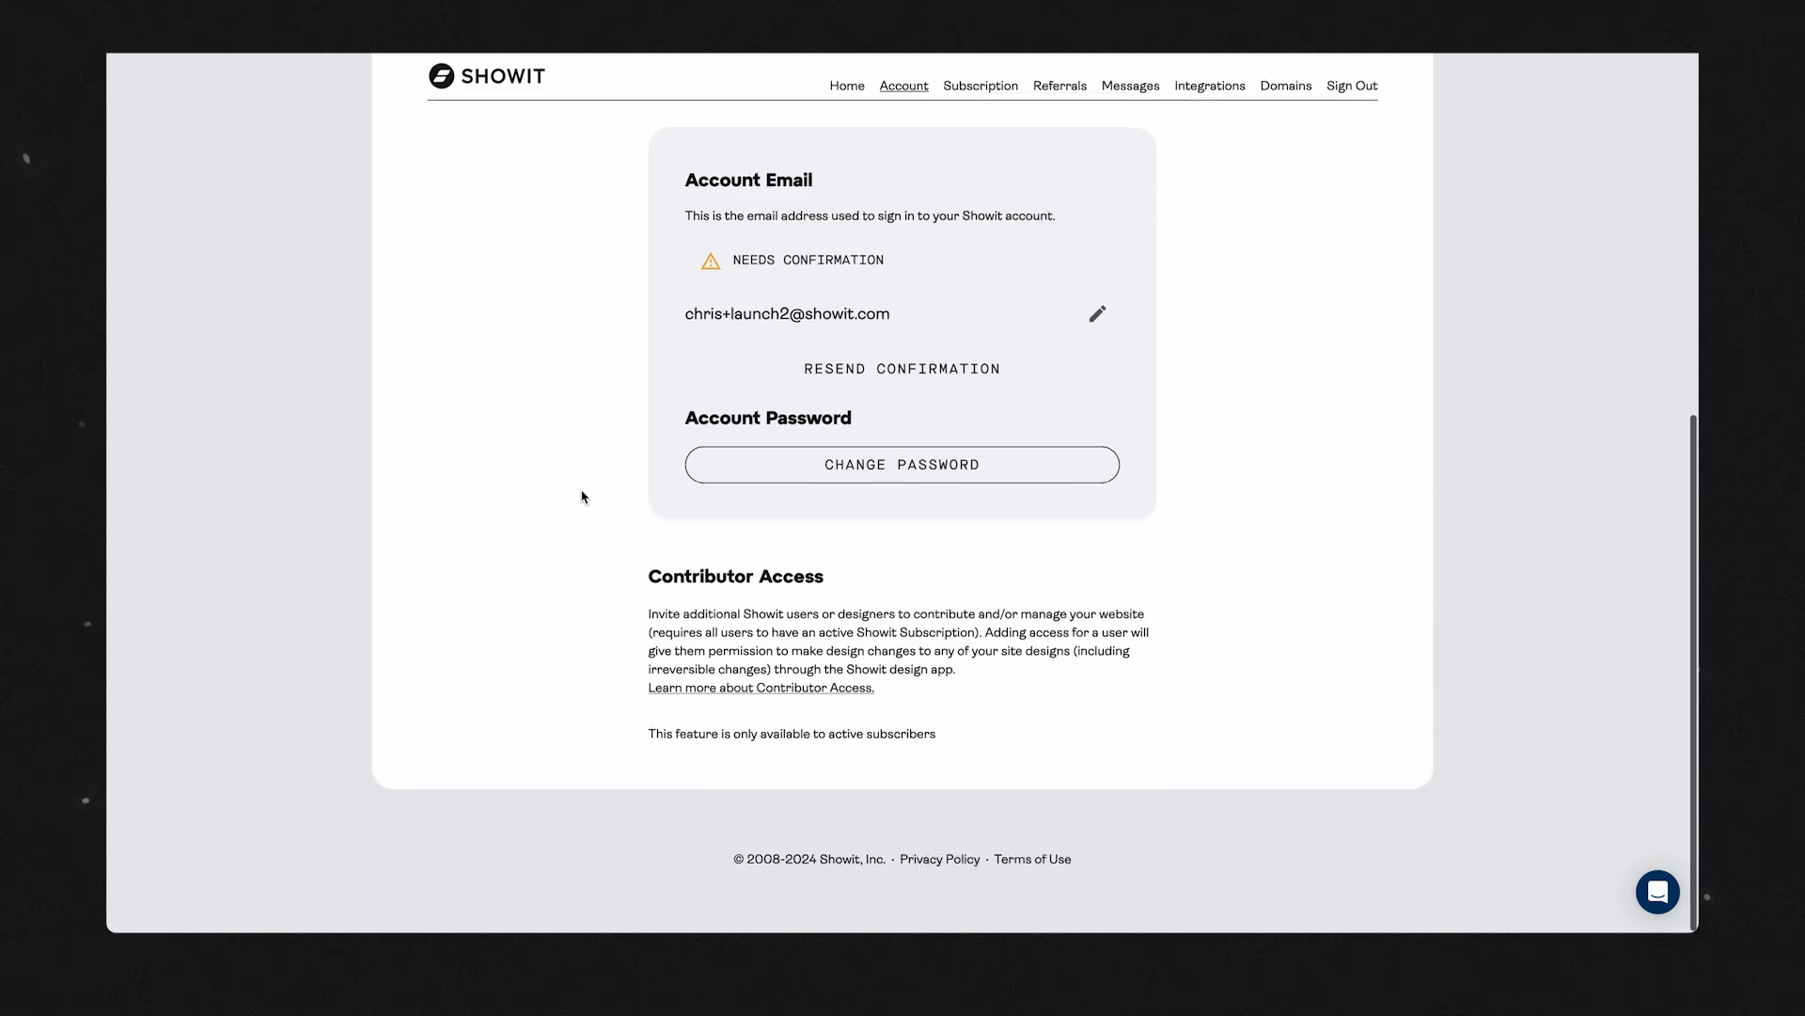
scroll(582, 497, up, 3)
scroll(582, 496, up, 3)
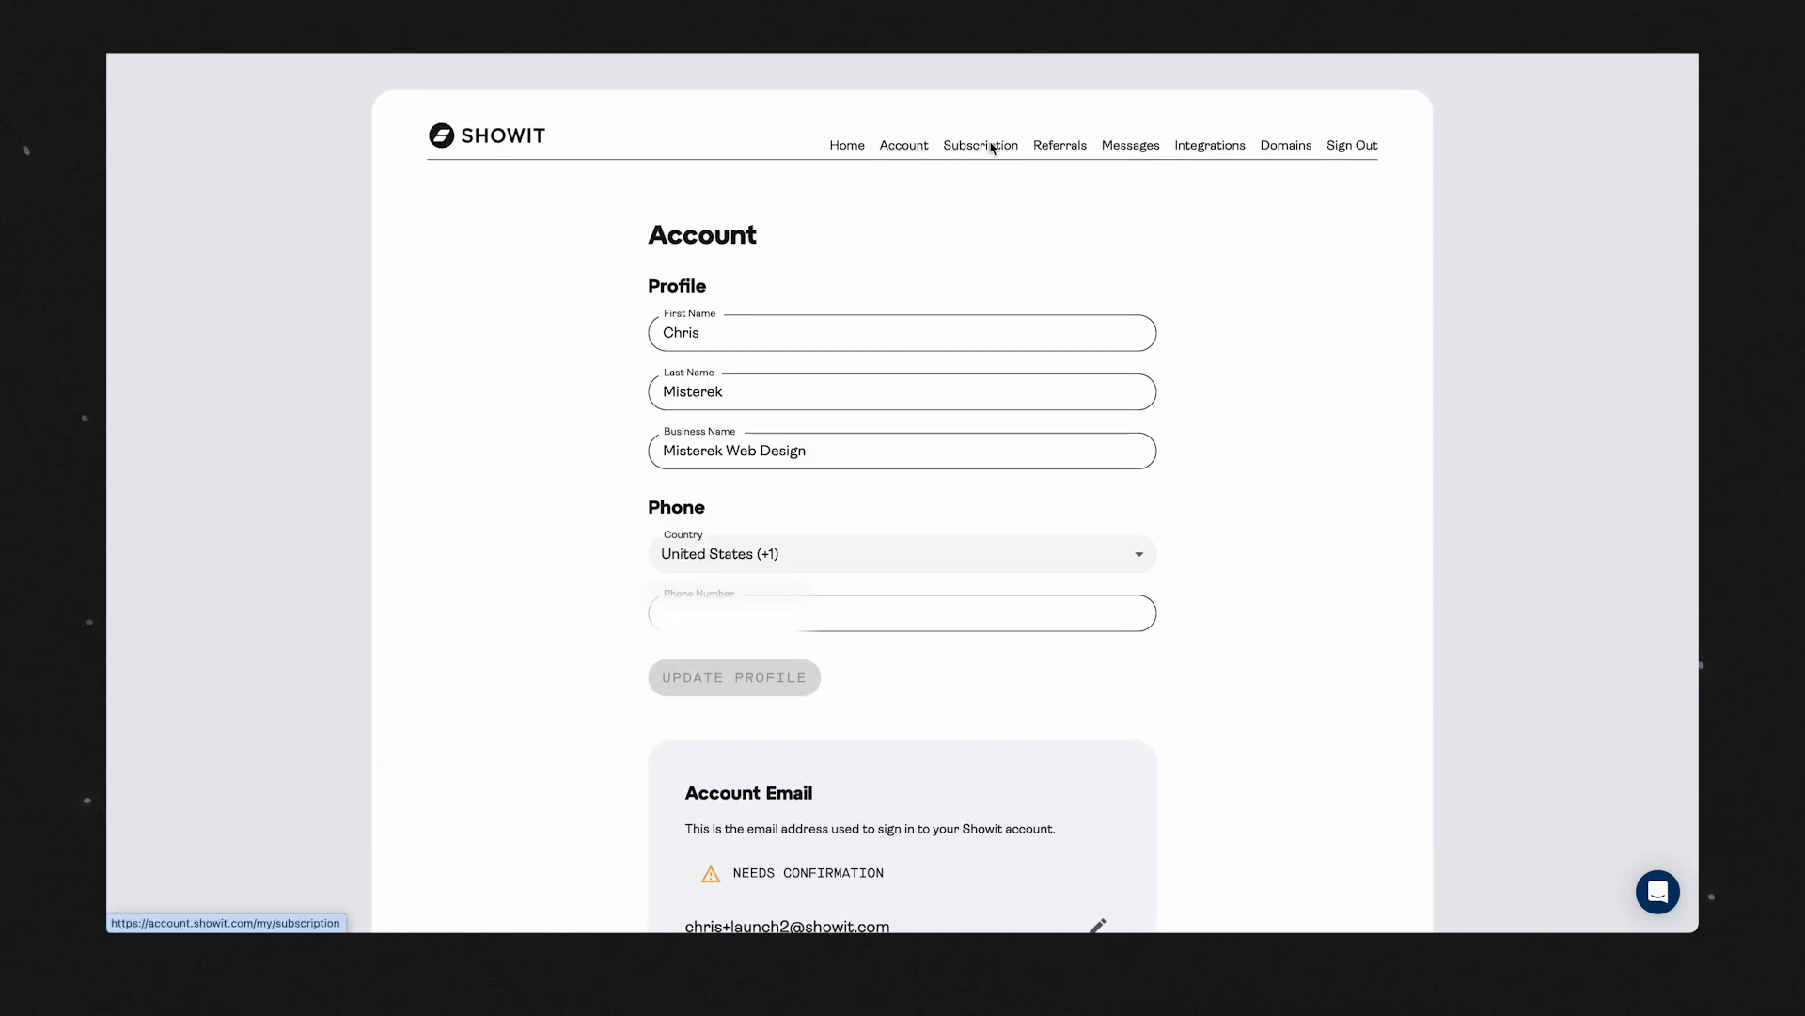
click(996, 145)
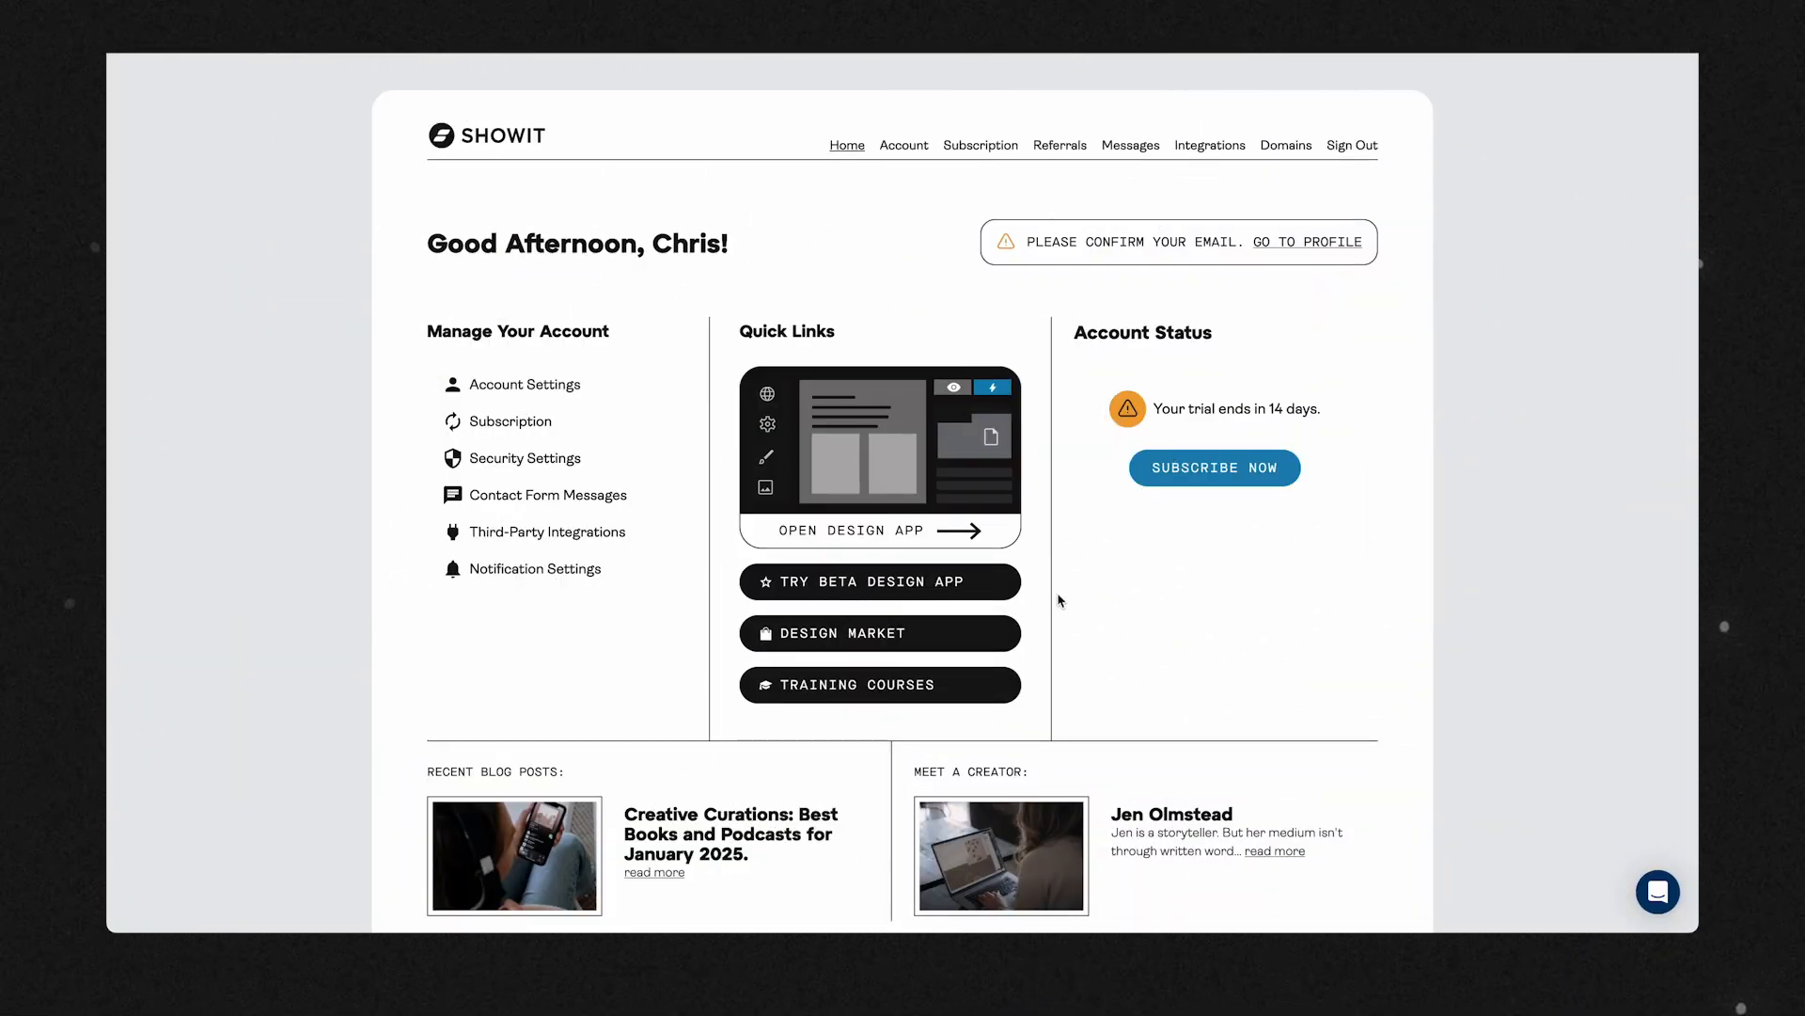
Open the design app from the account home page and browse the Showit designs available to start with.
click(871, 476)
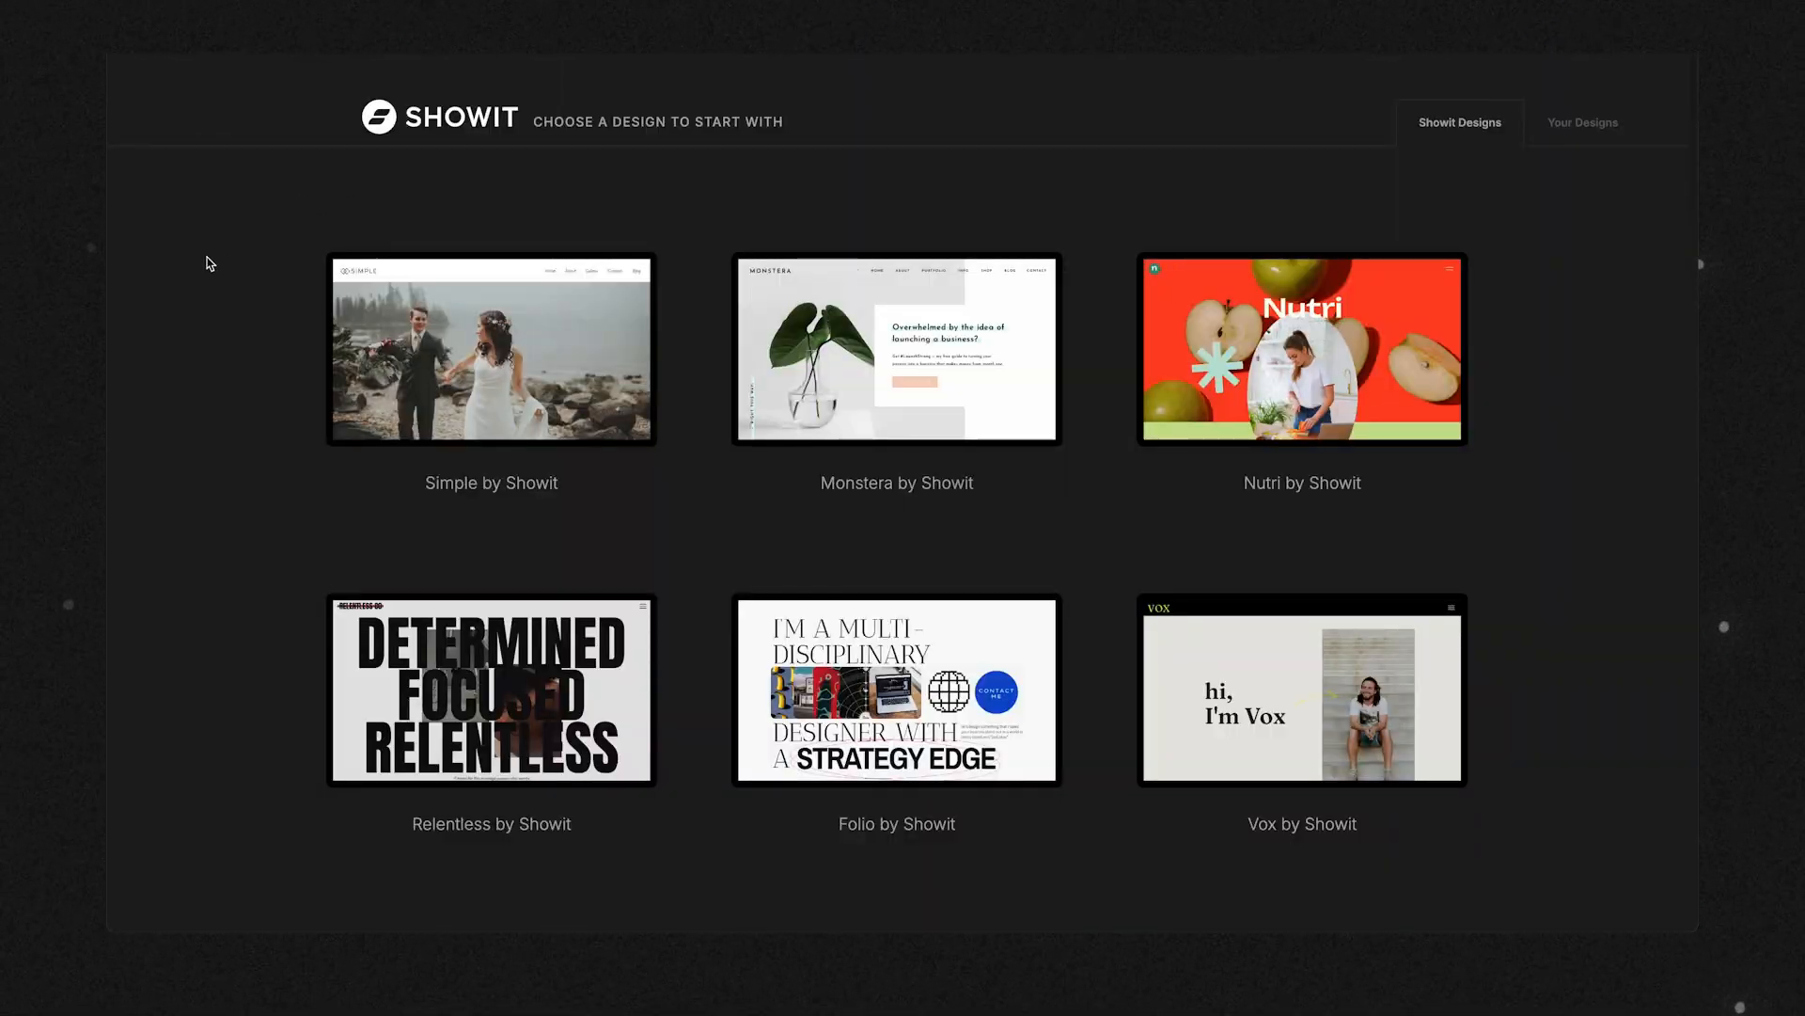
scroll(210, 264, down, 14)
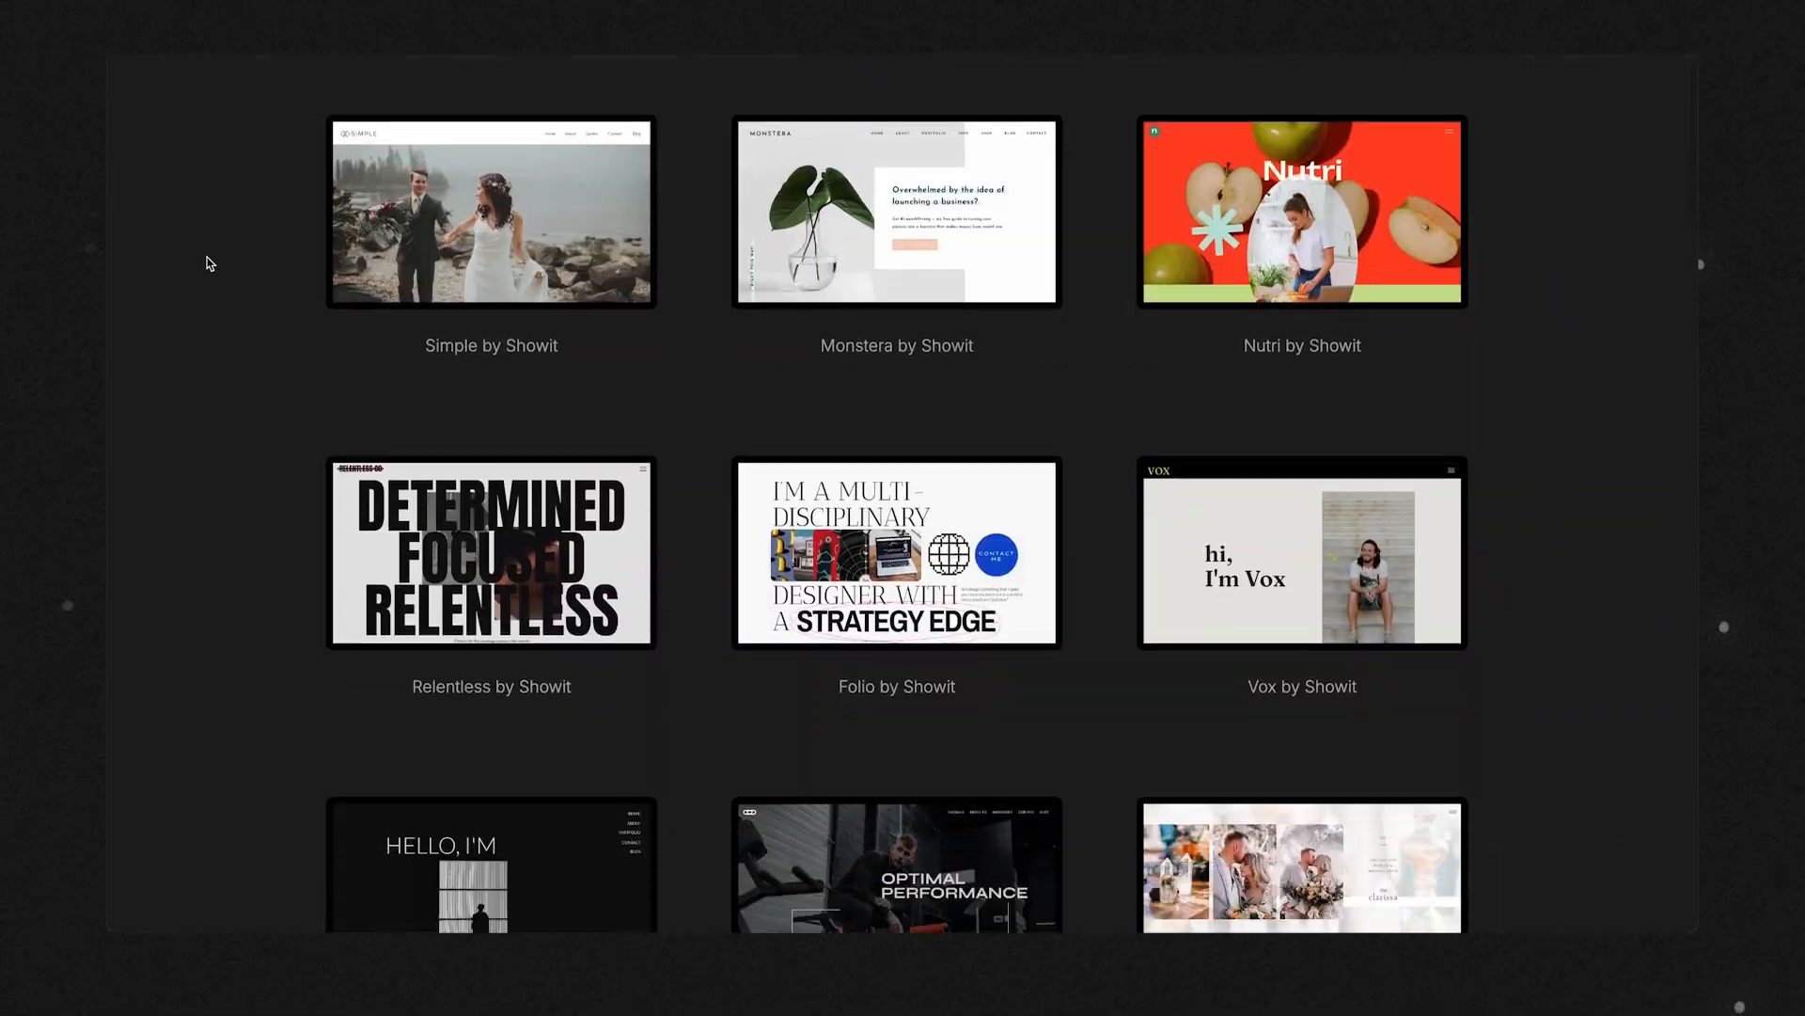
scroll(210, 264, down, 15)
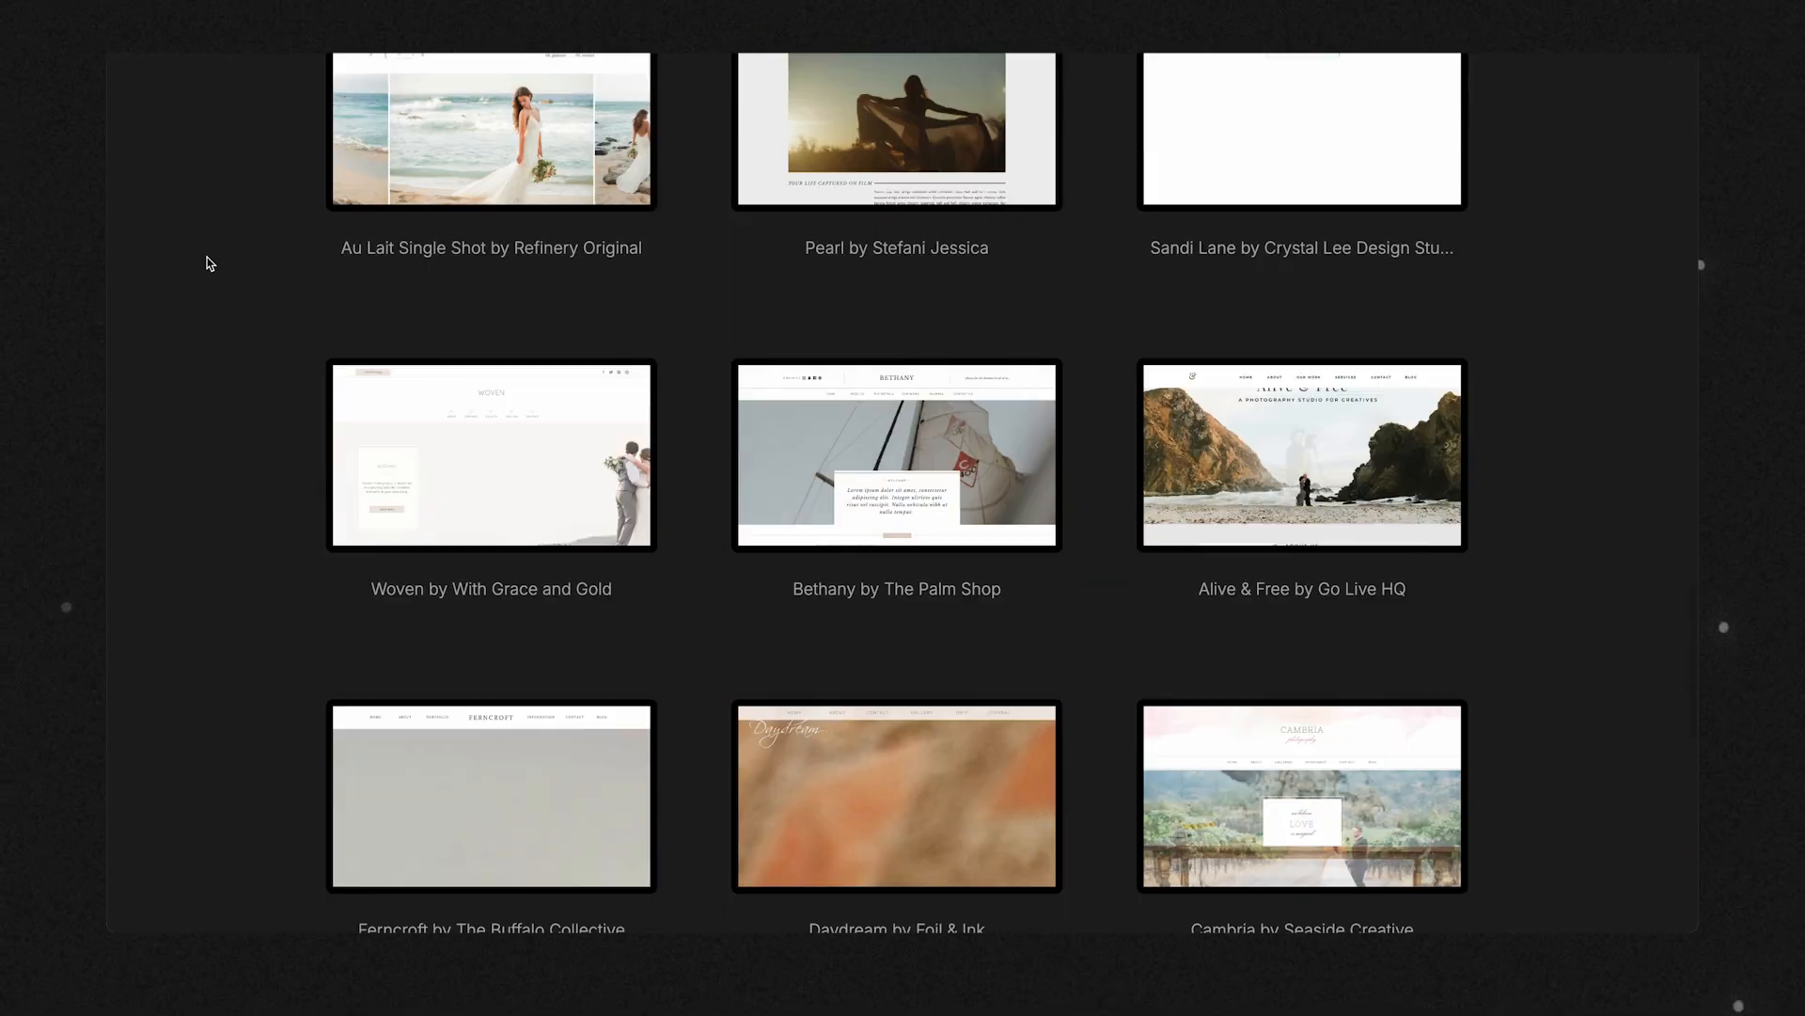
scroll(210, 263, up, 20)
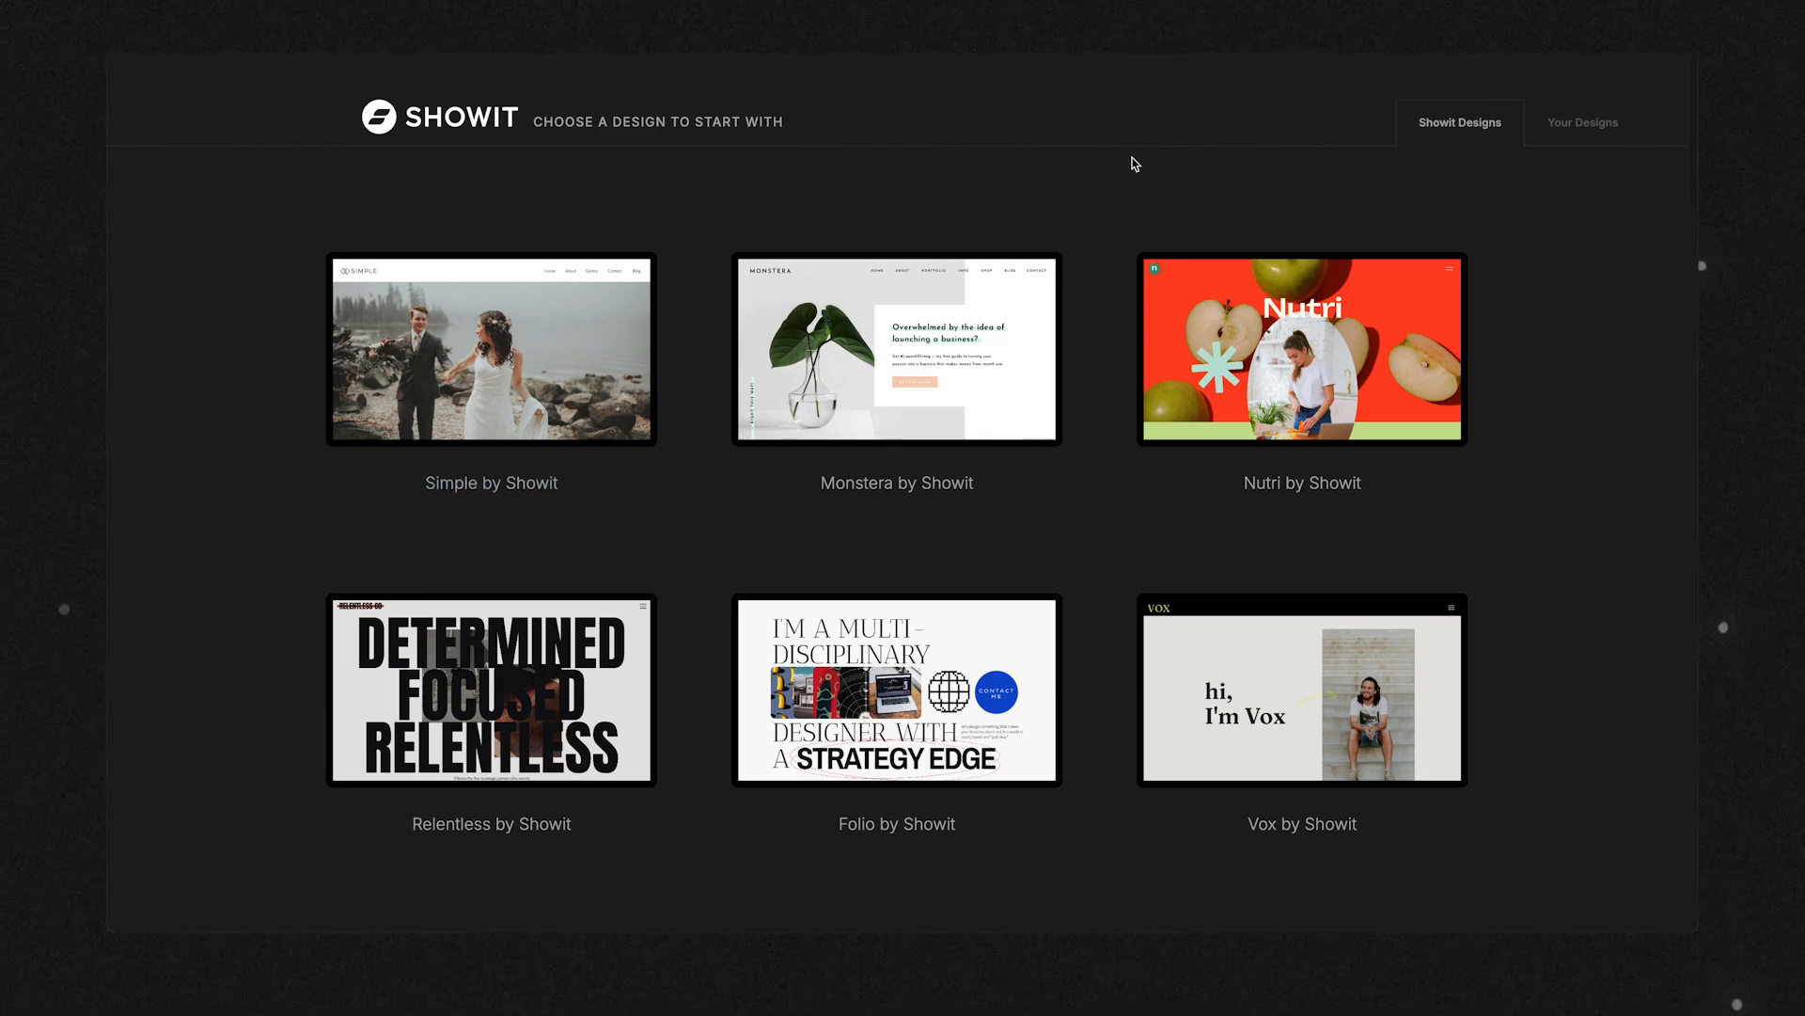
View your own designs, look at the Shared Design Key entry for adding a design to the library, and cancel it.
click(1581, 130)
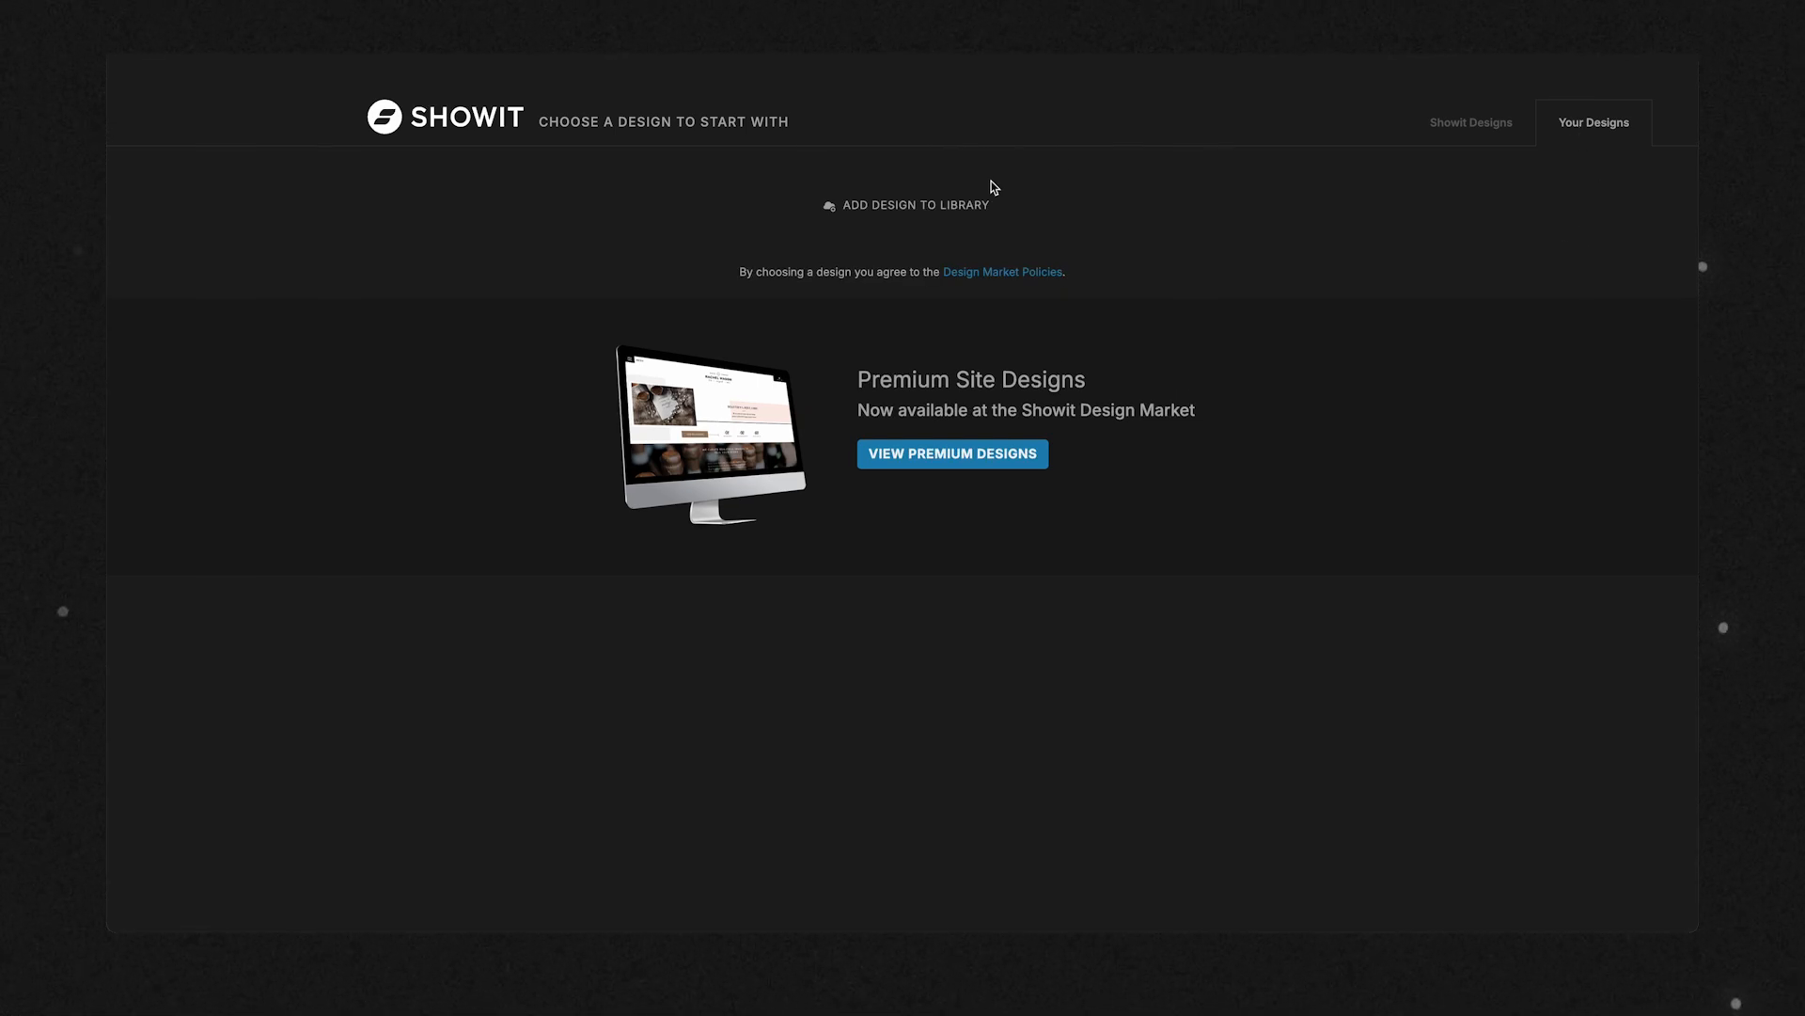
click(908, 210)
click(816, 218)
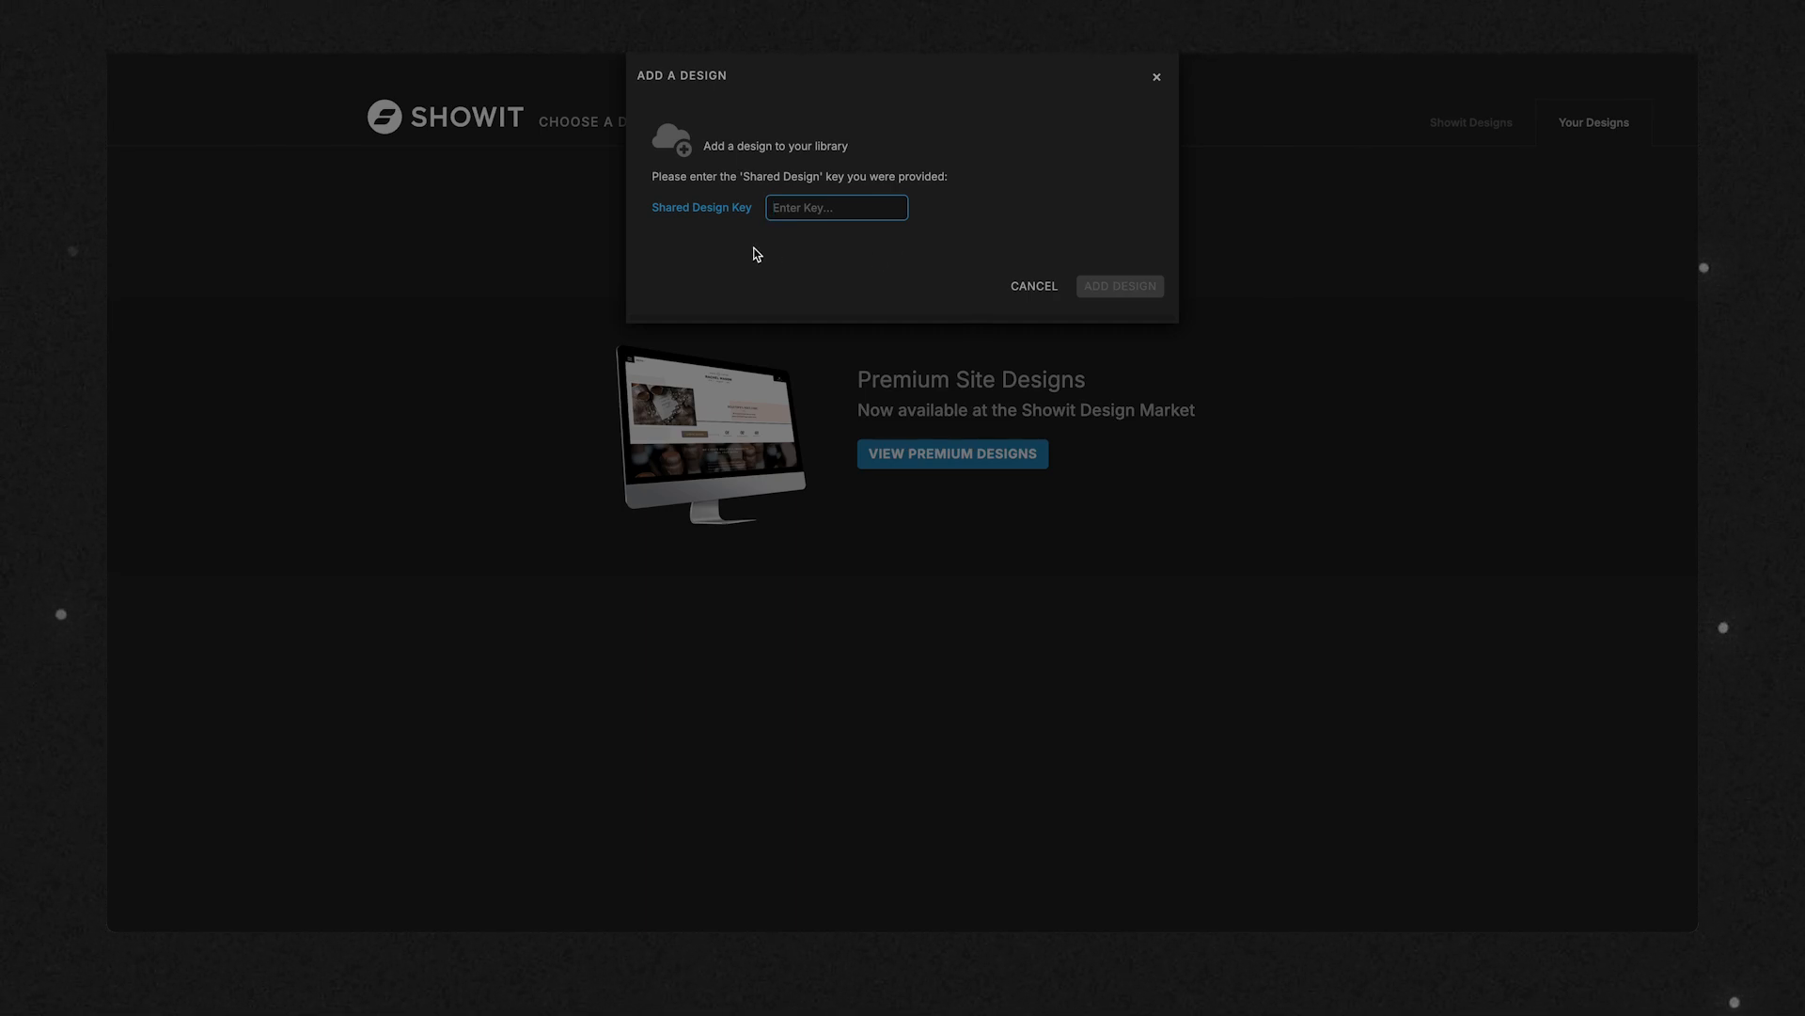
click(1040, 290)
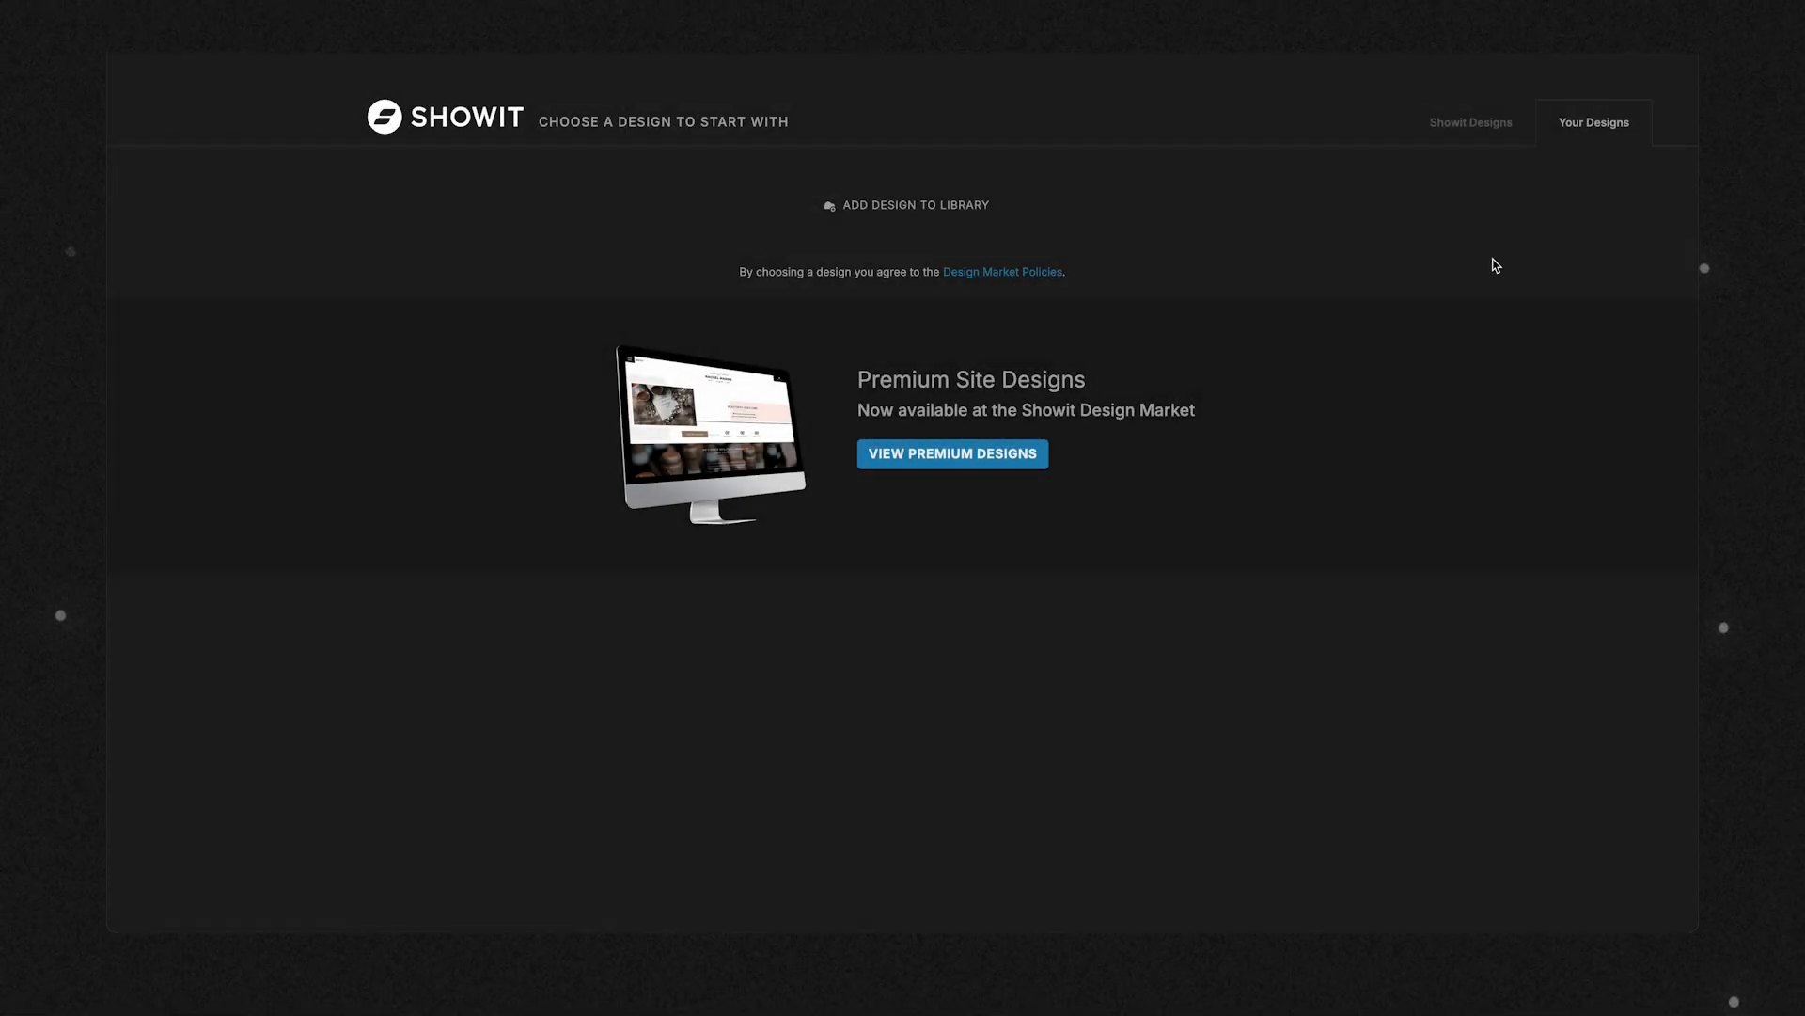
Return to the Showit designs and browse the templates available as a starting point.
click(1469, 134)
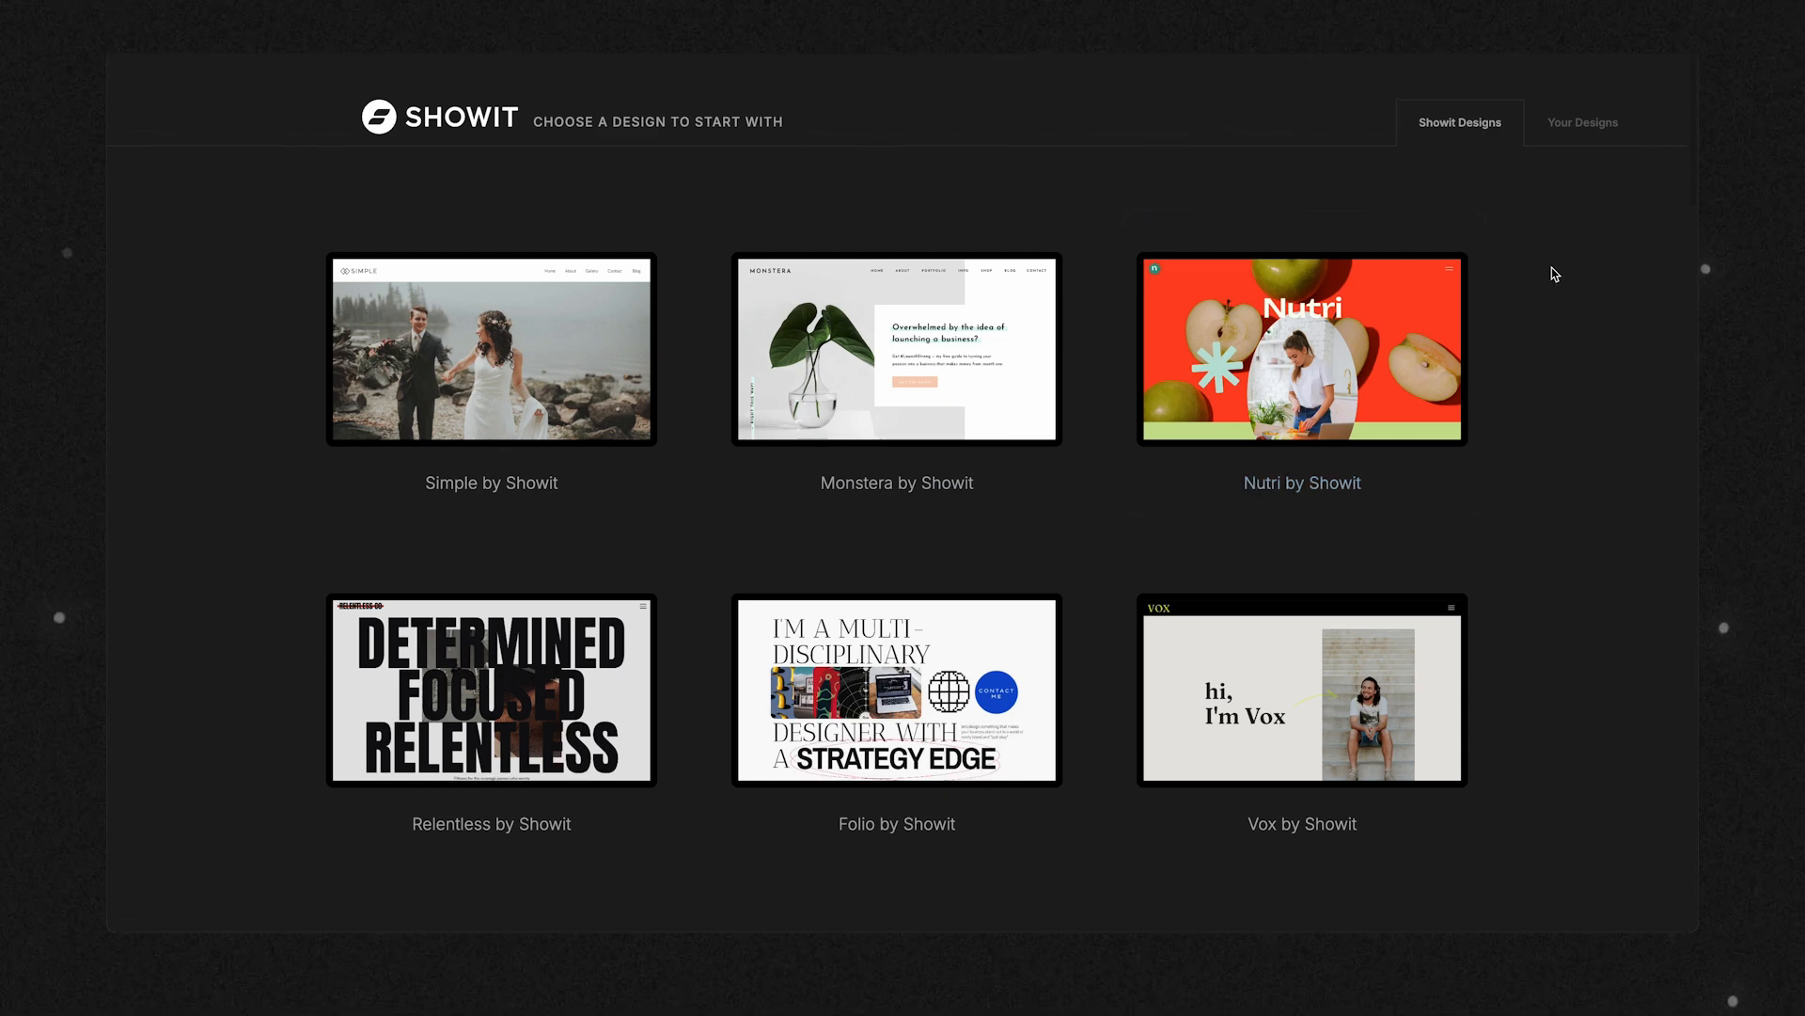
scroll(1554, 273, down, 2)
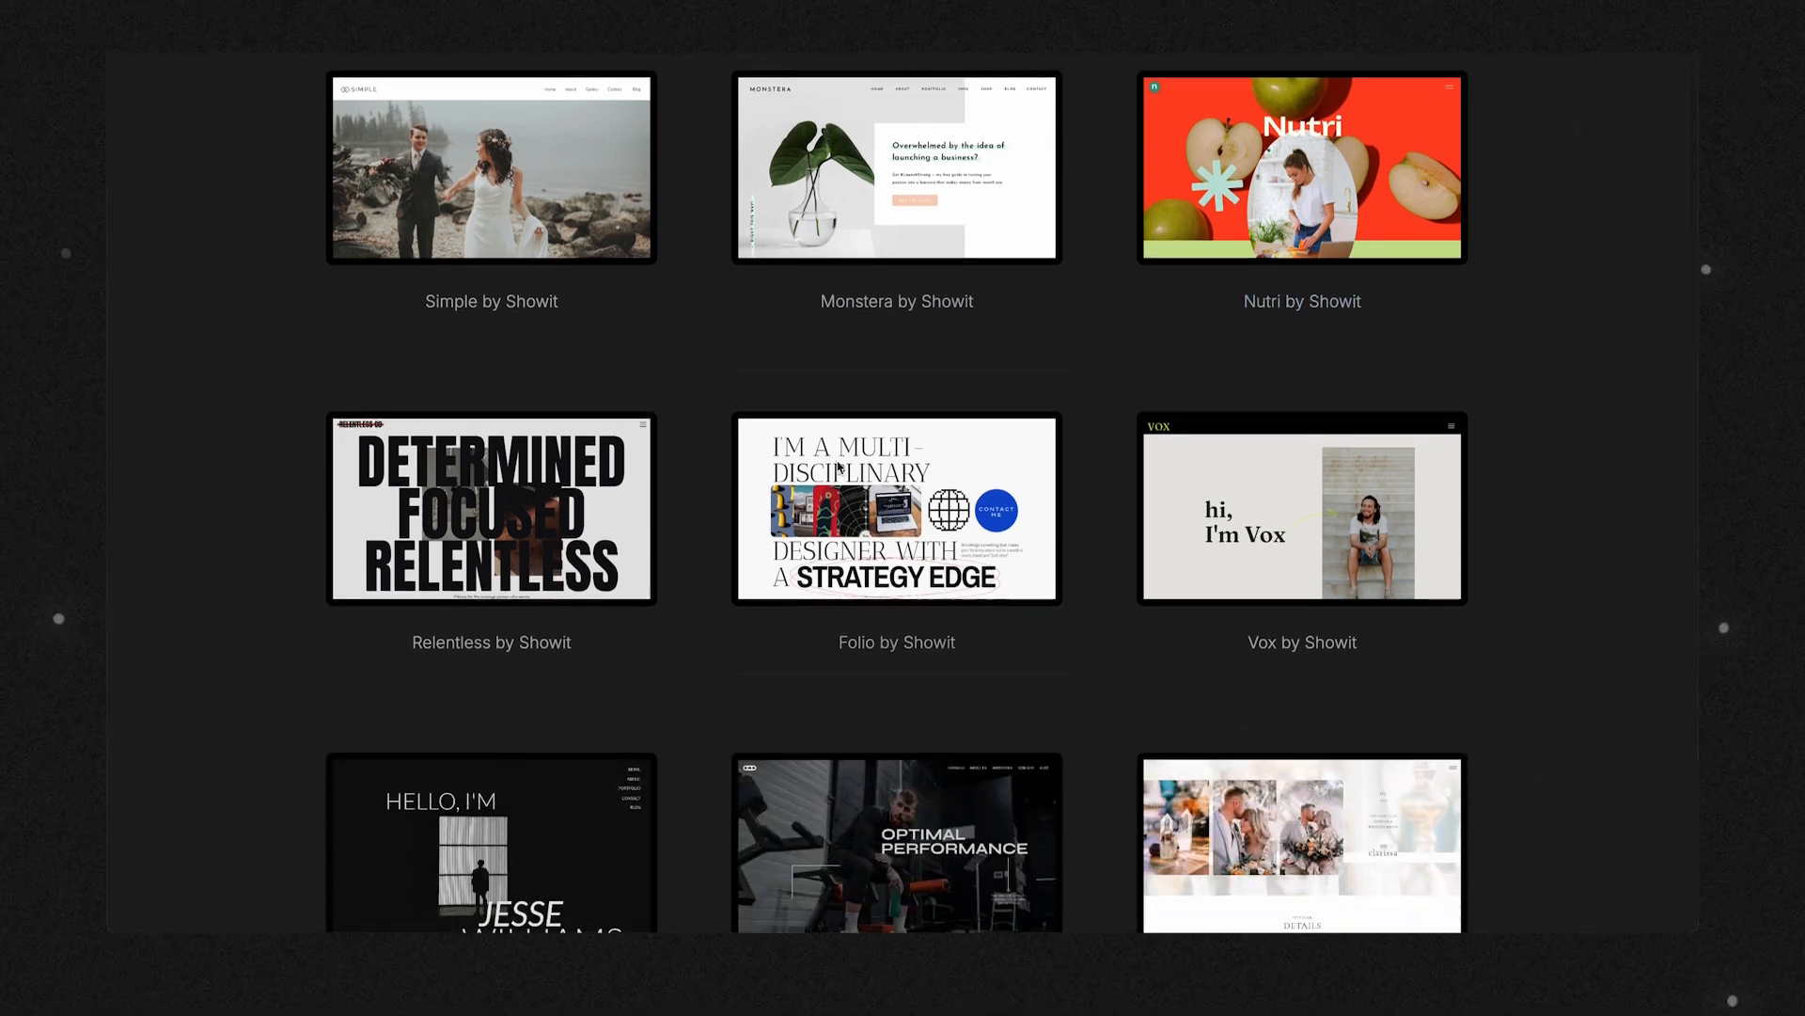
scroll(536, 498, down, 3)
scroll(537, 497, up, 1)
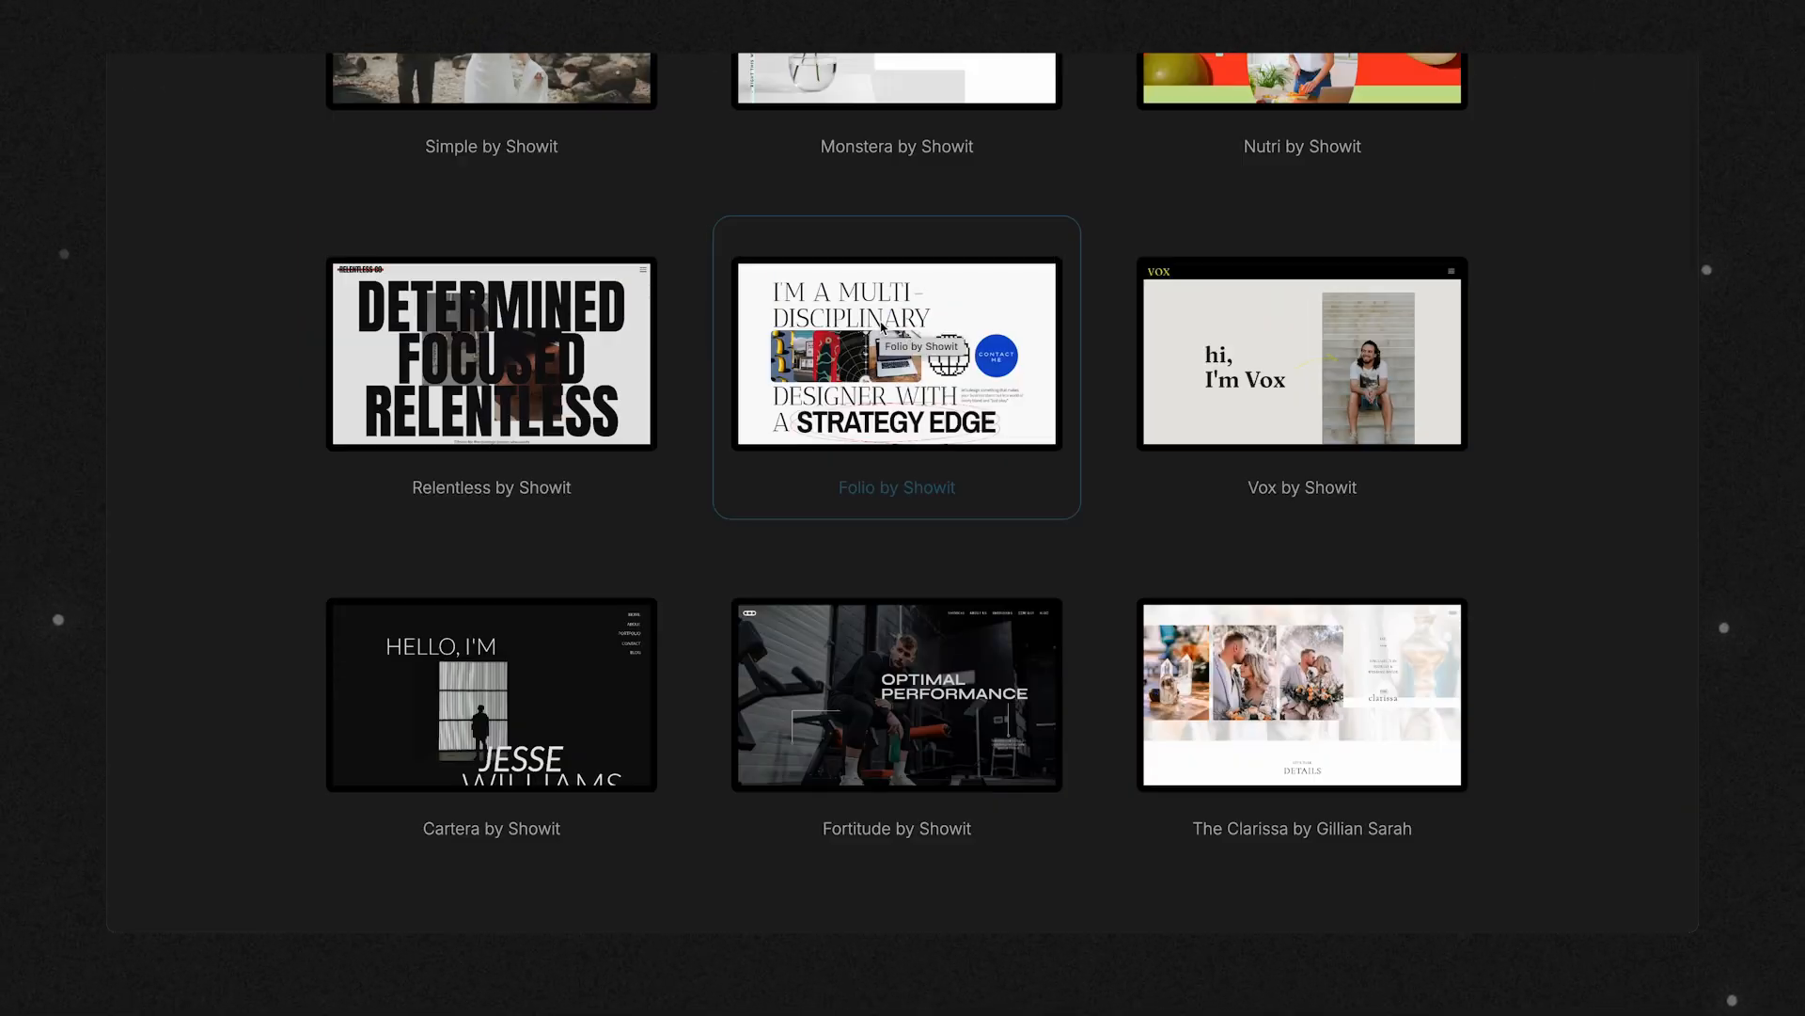
scroll(882, 327, down, 1)
Preview the Folio by Showit design in its mobile version, and open and close its navigation menu.
click(882, 327)
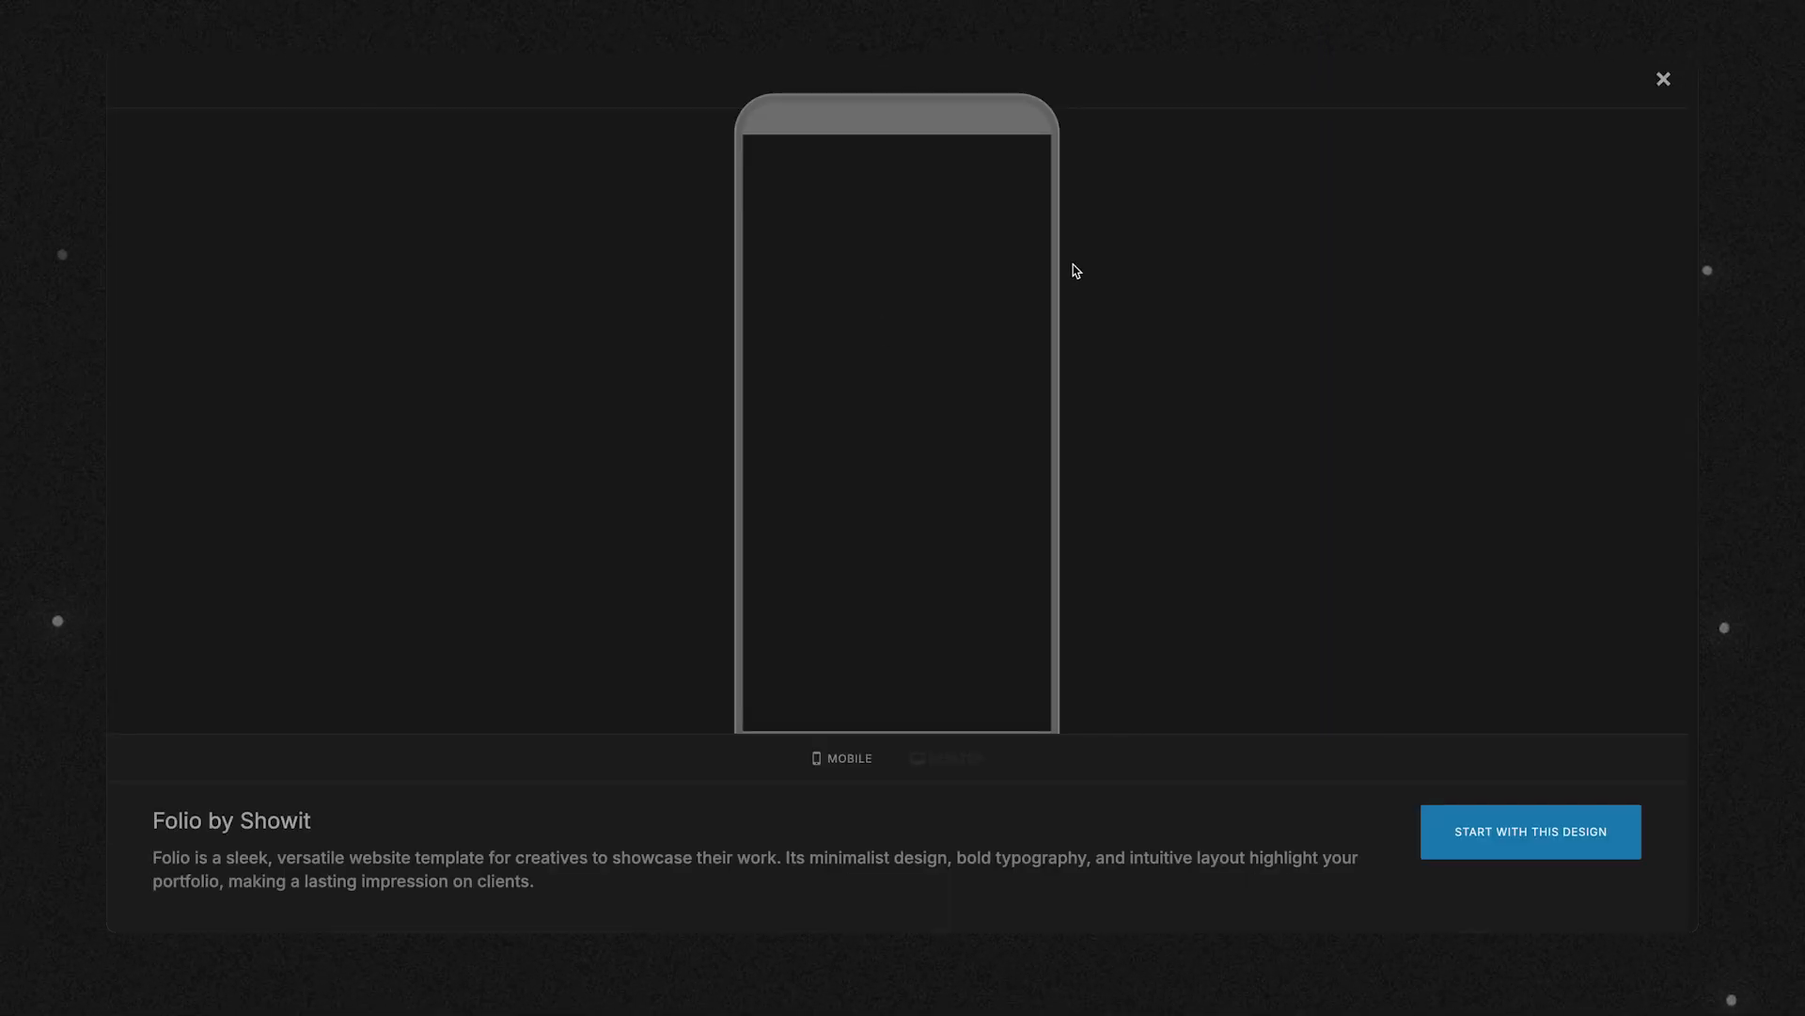
scroll(884, 420, down, 5)
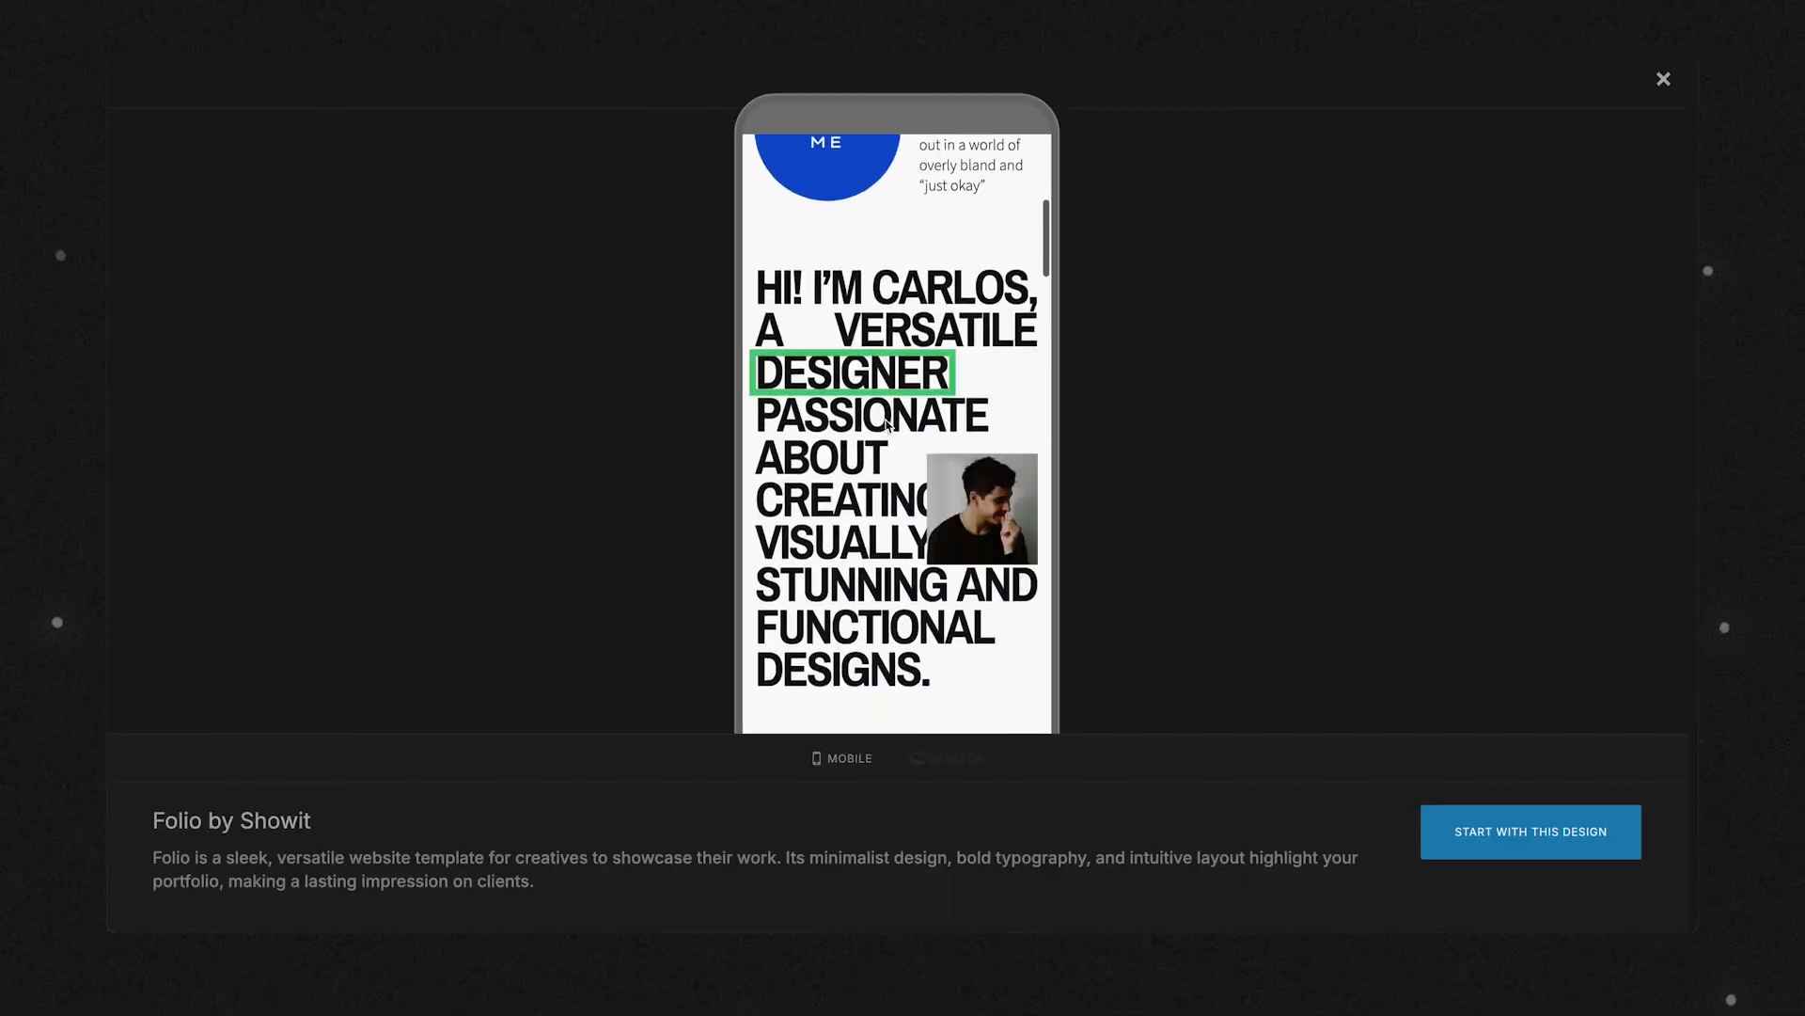
scroll(885, 420, down, 5)
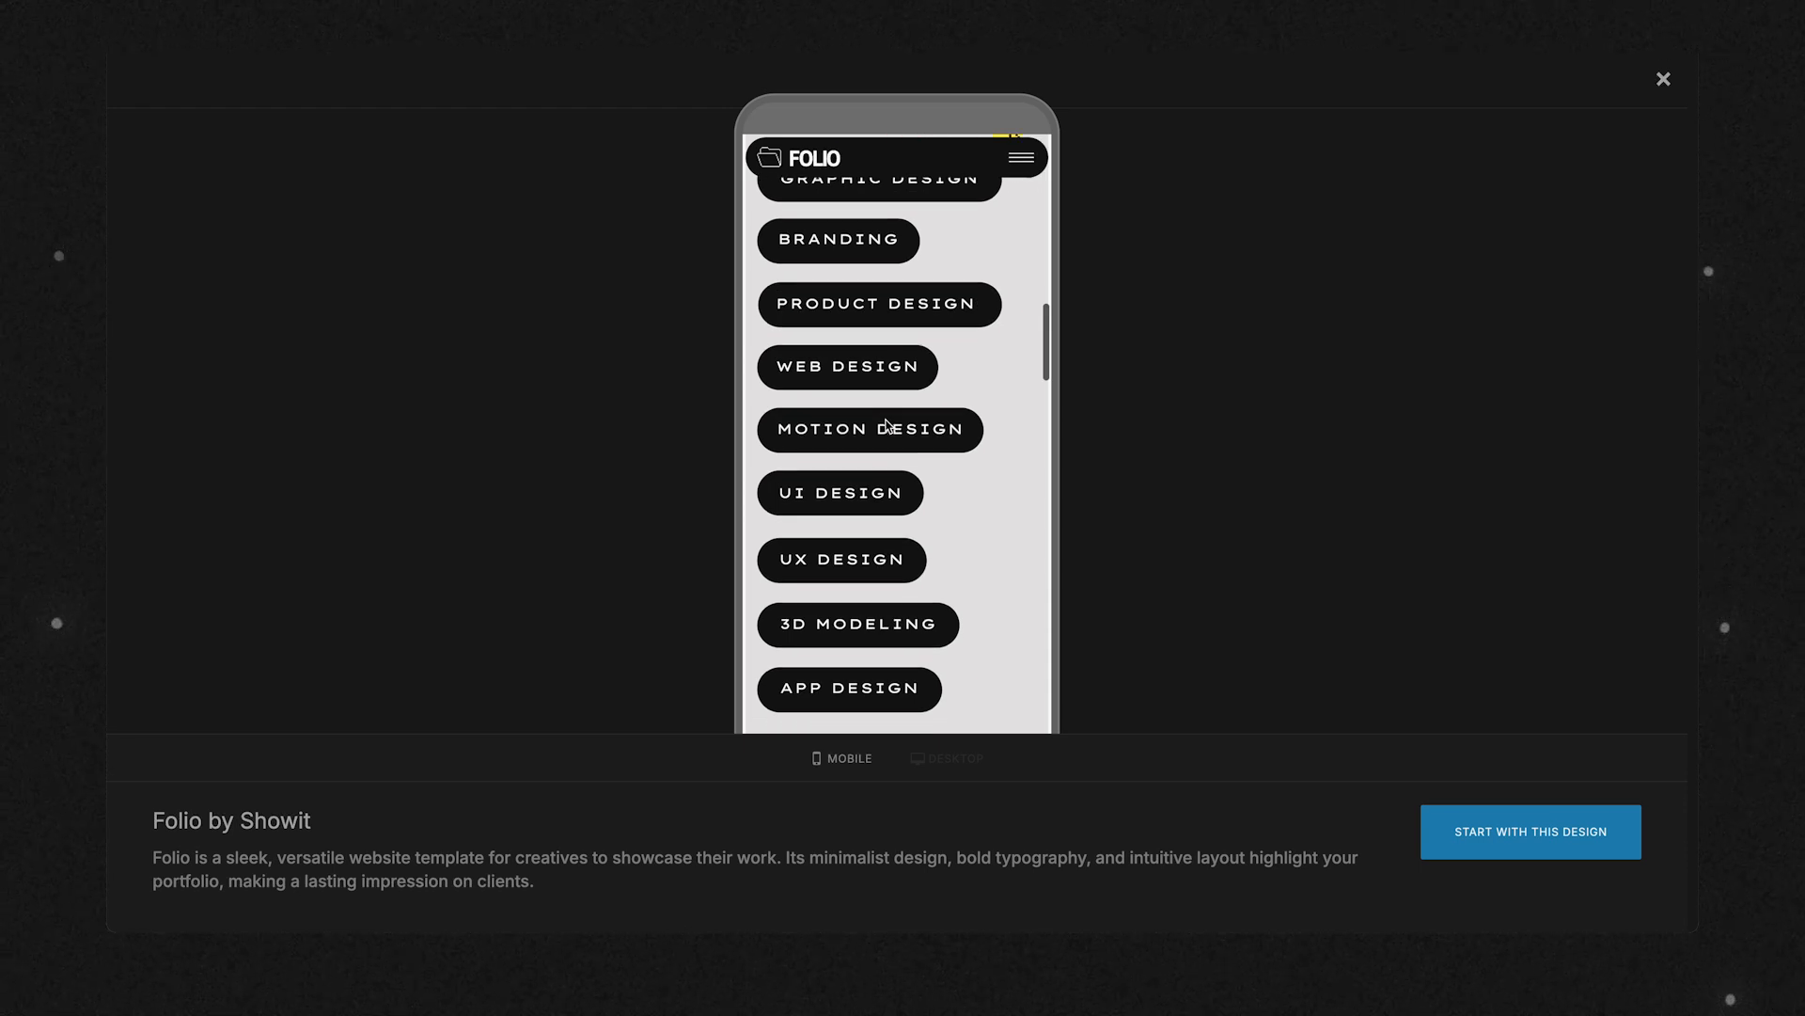
click(1022, 158)
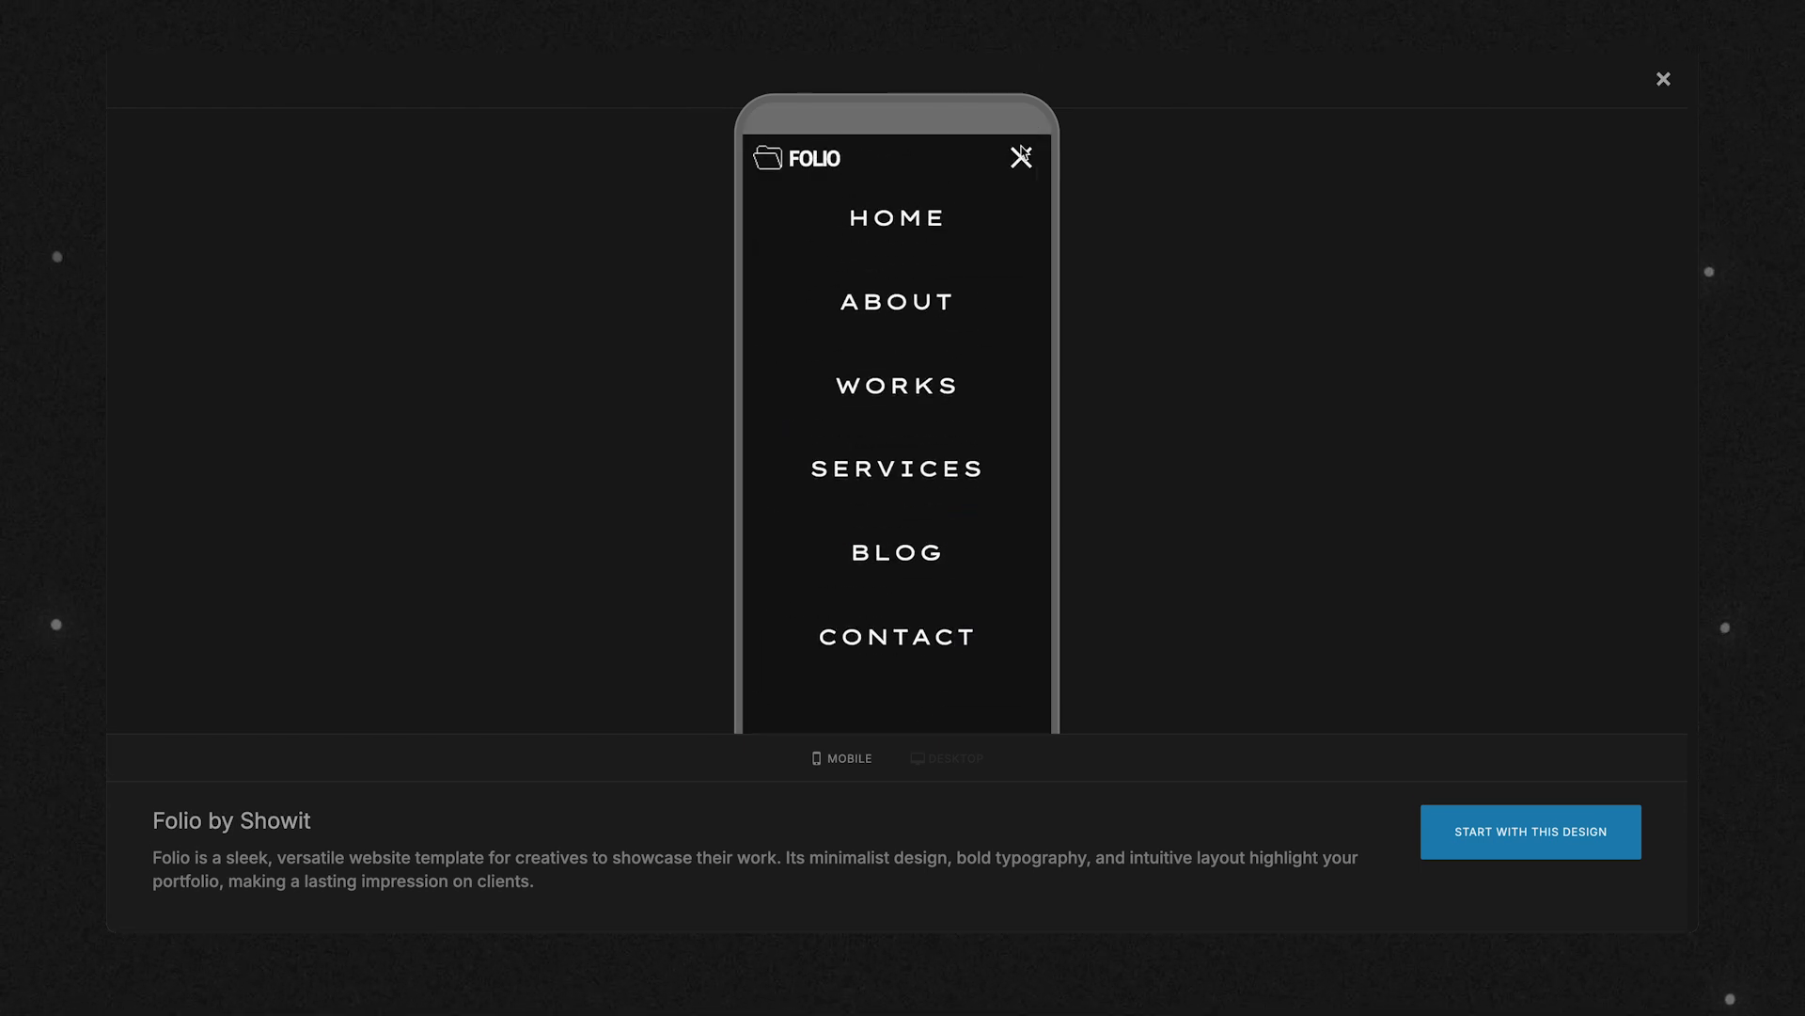
click(1020, 158)
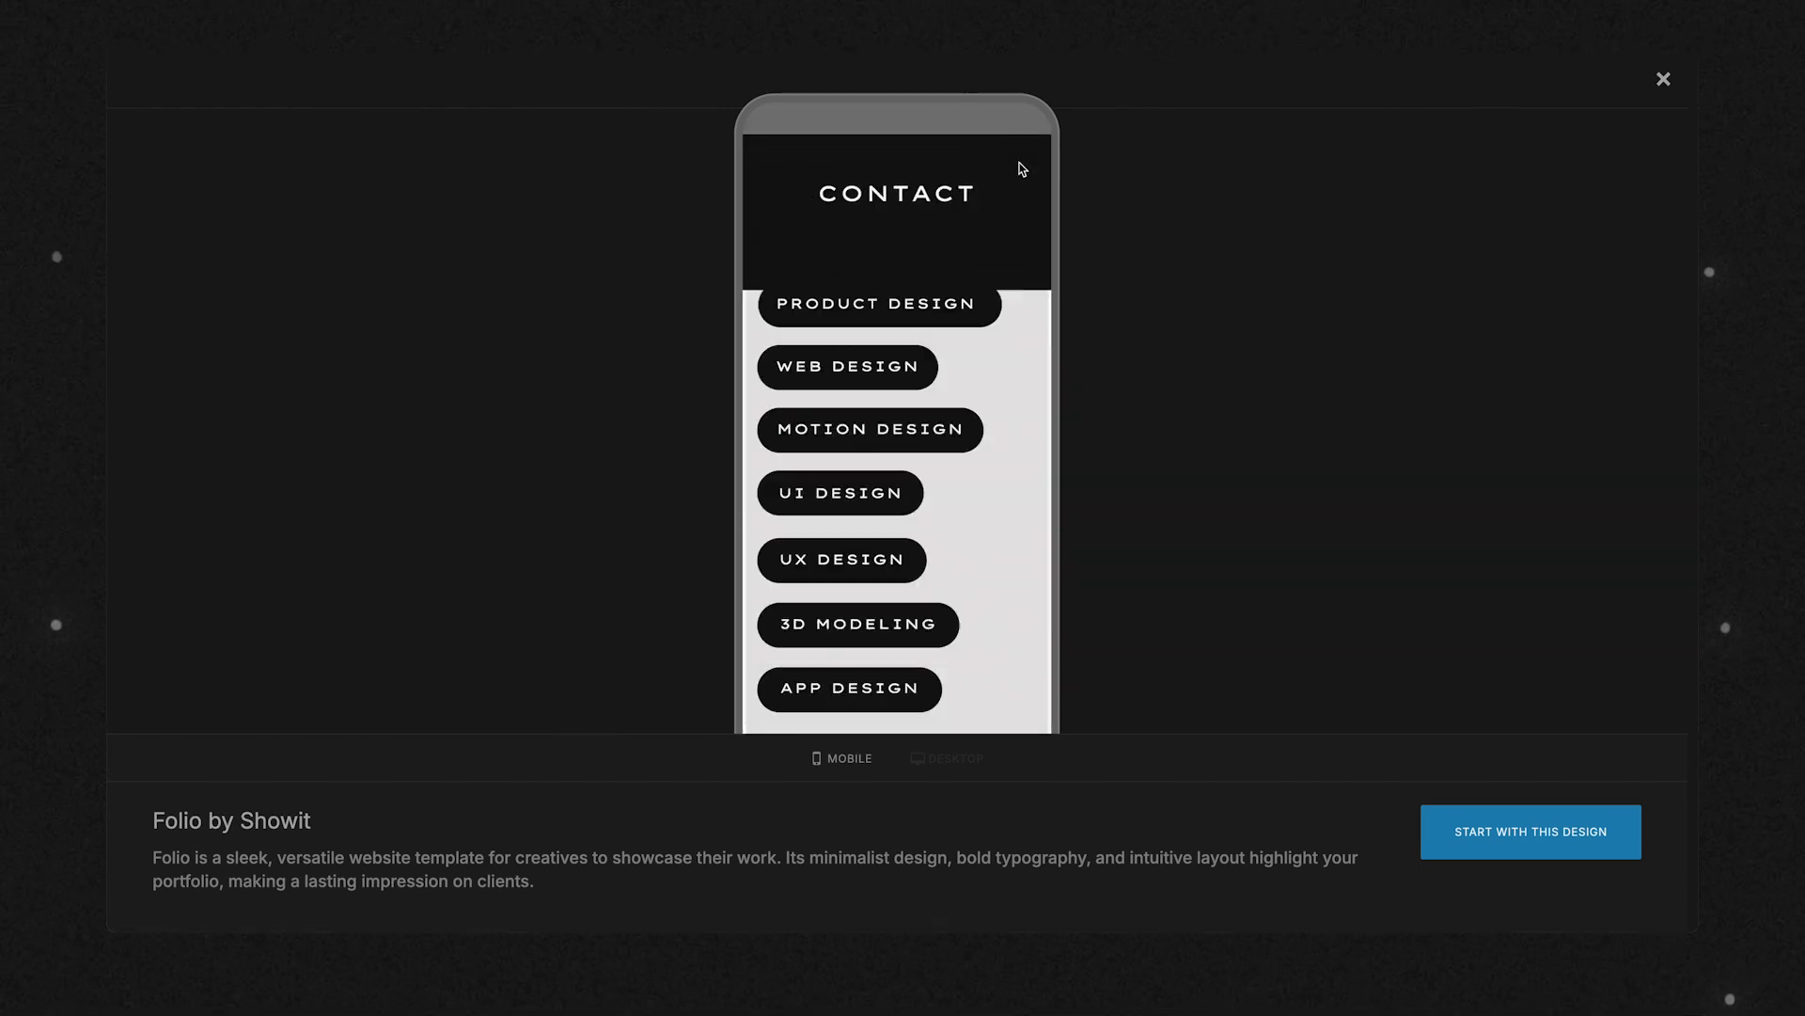
Look through the desktop version of the Folio design and close its preview.
click(966, 759)
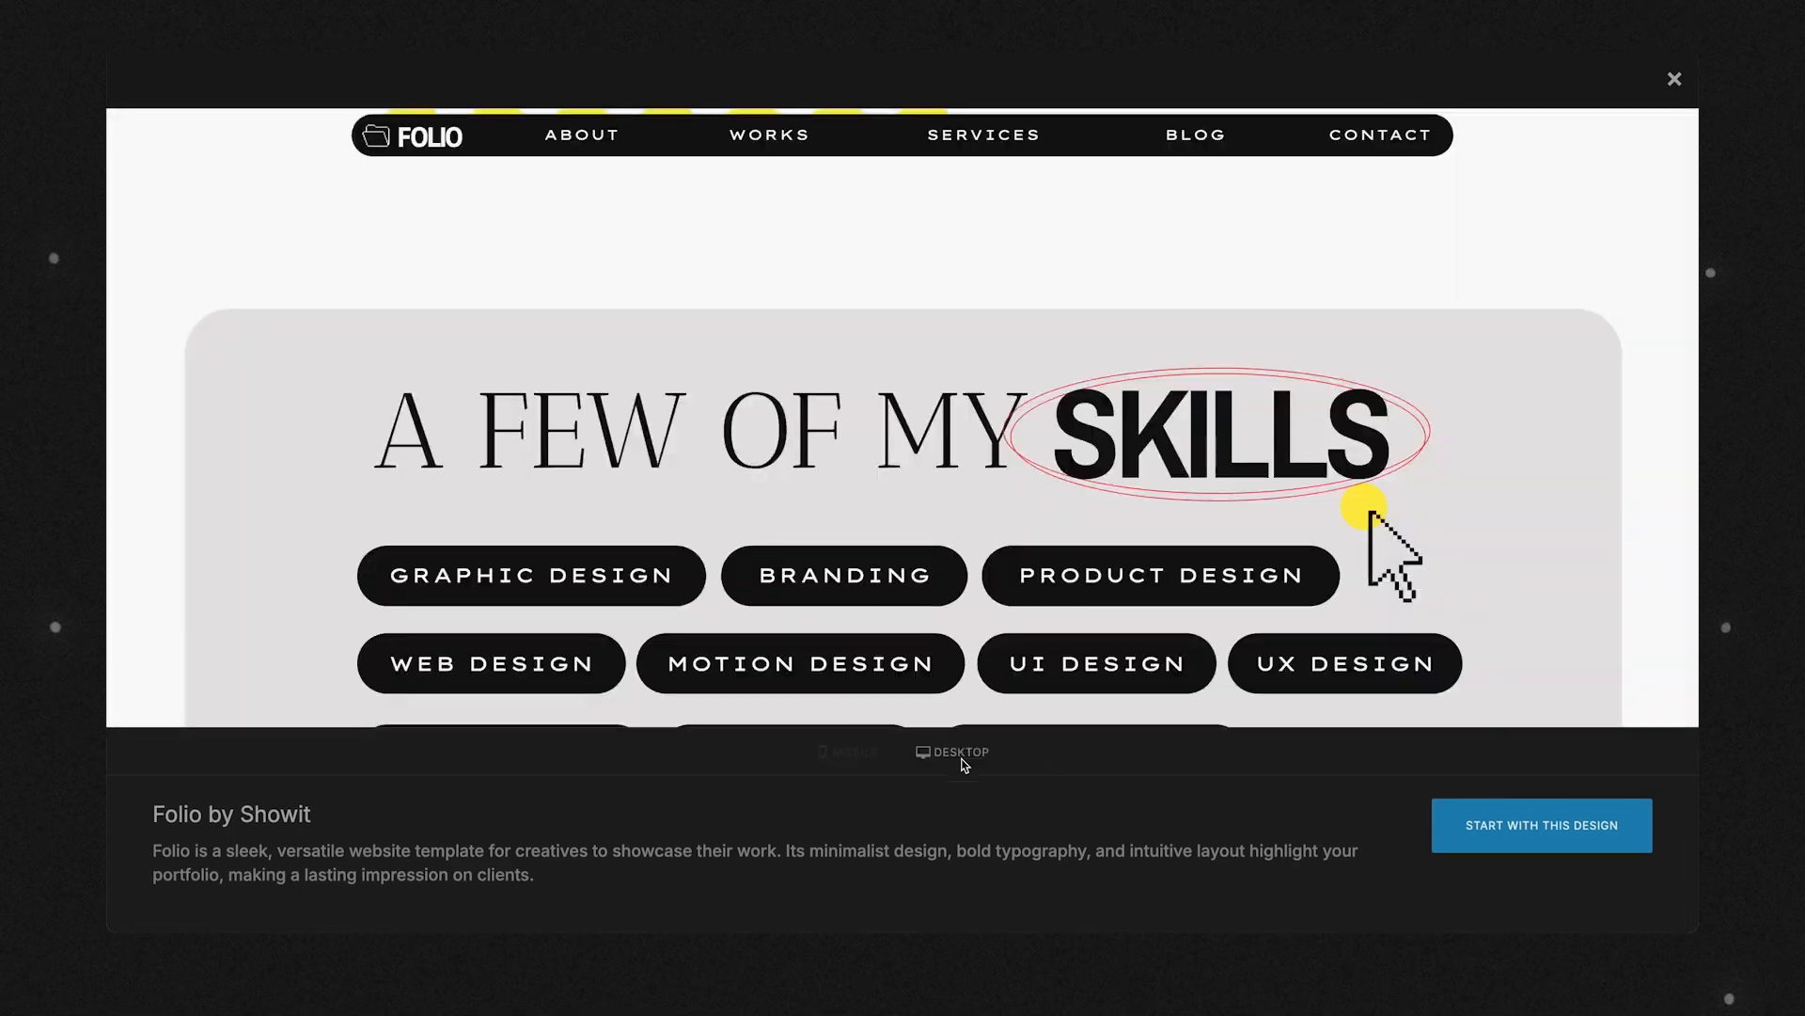
scroll(963, 466, down, 6)
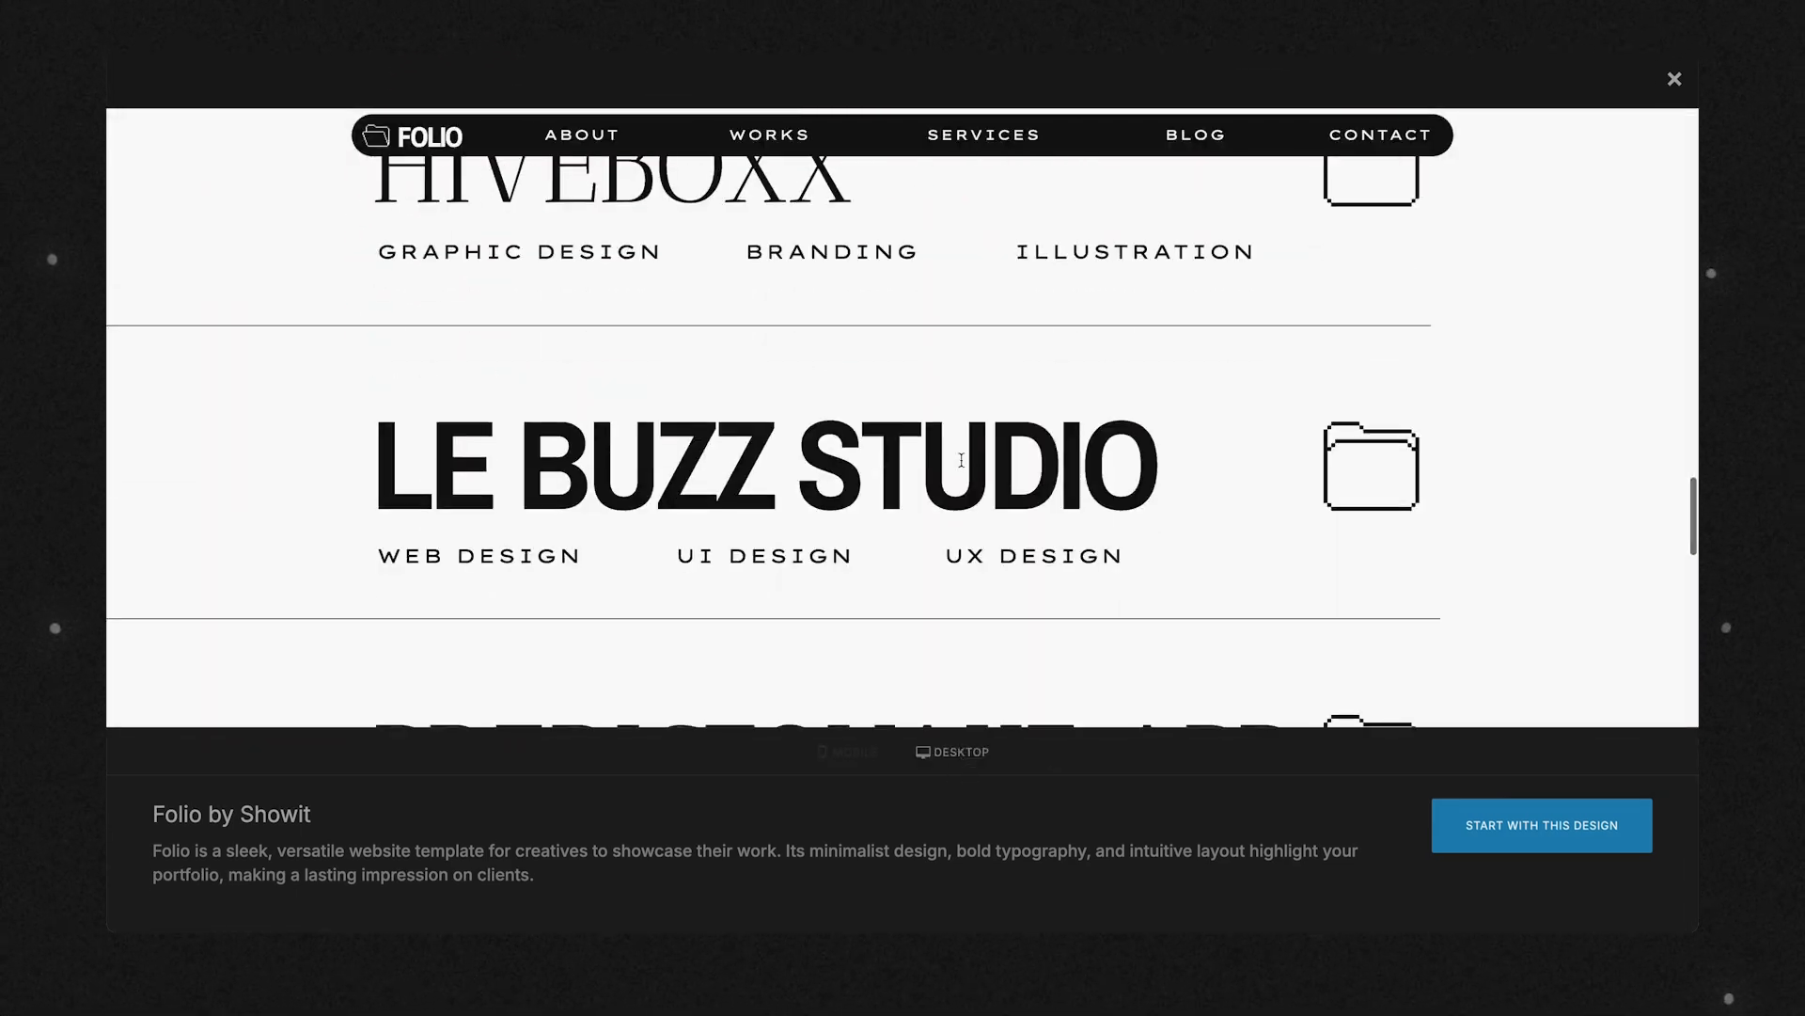
scroll(962, 466, up, 10)
scroll(963, 467, down, 5)
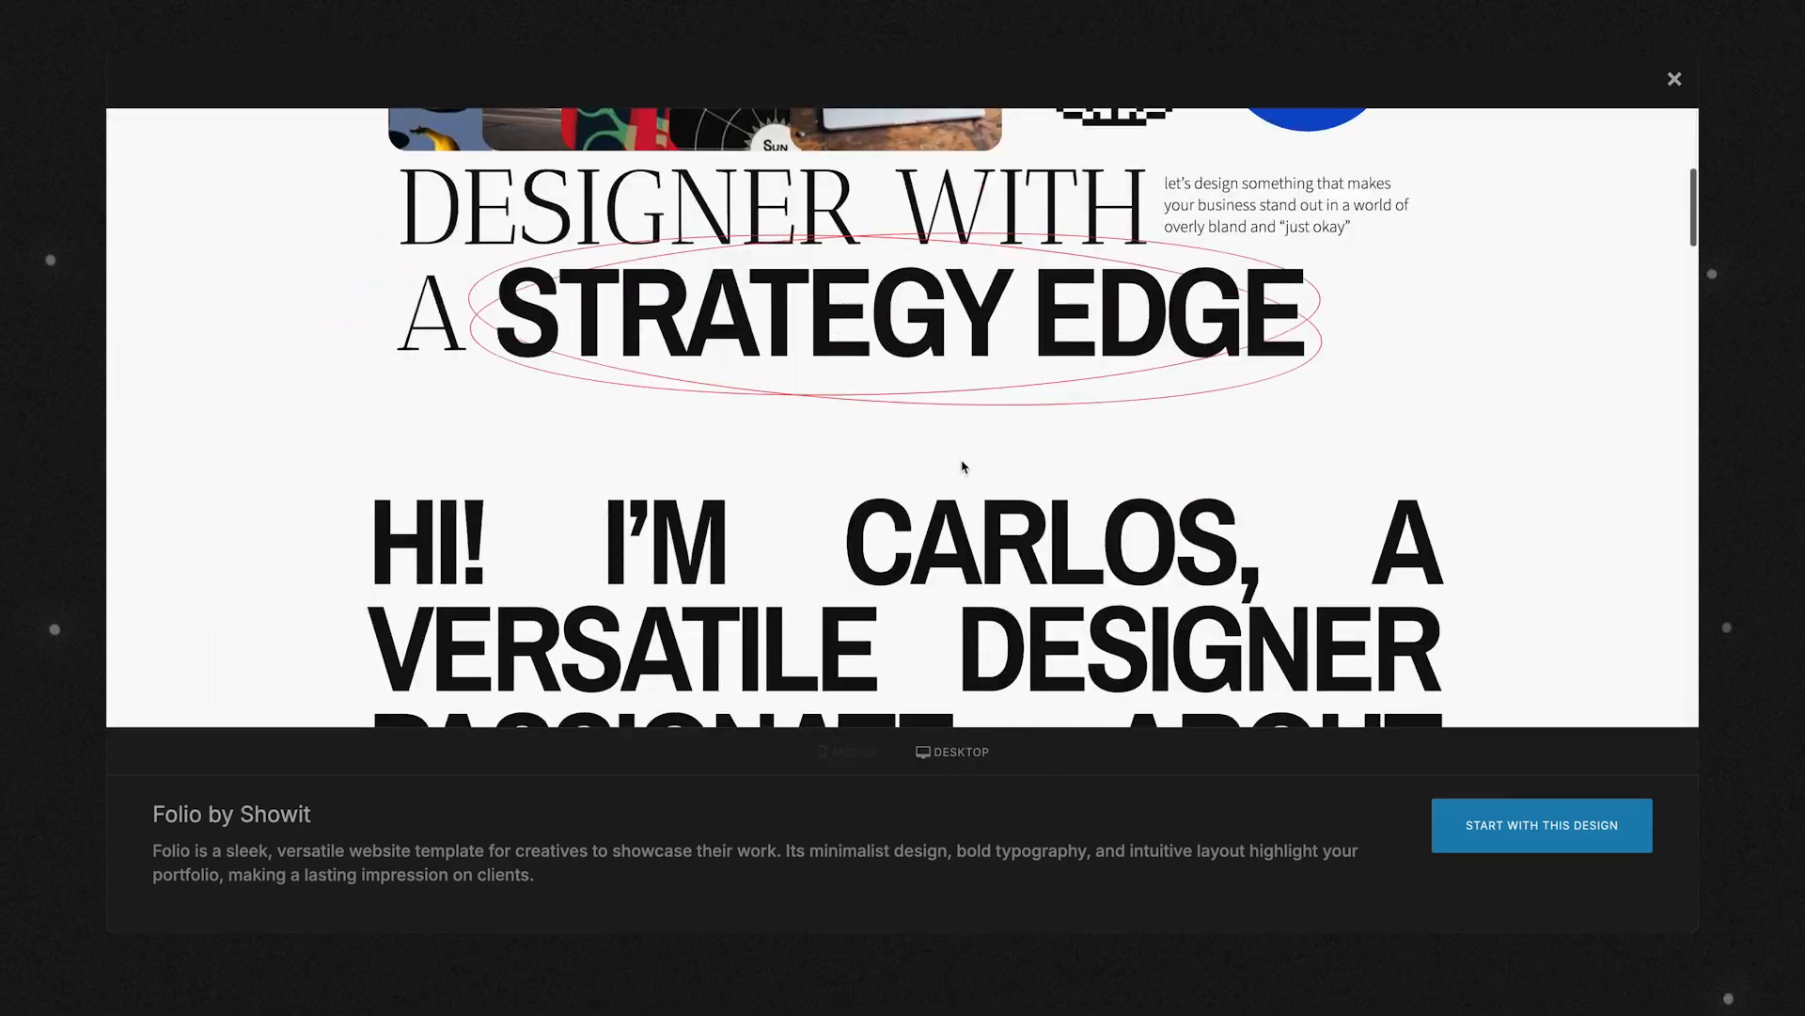
scroll(962, 466, up, 4)
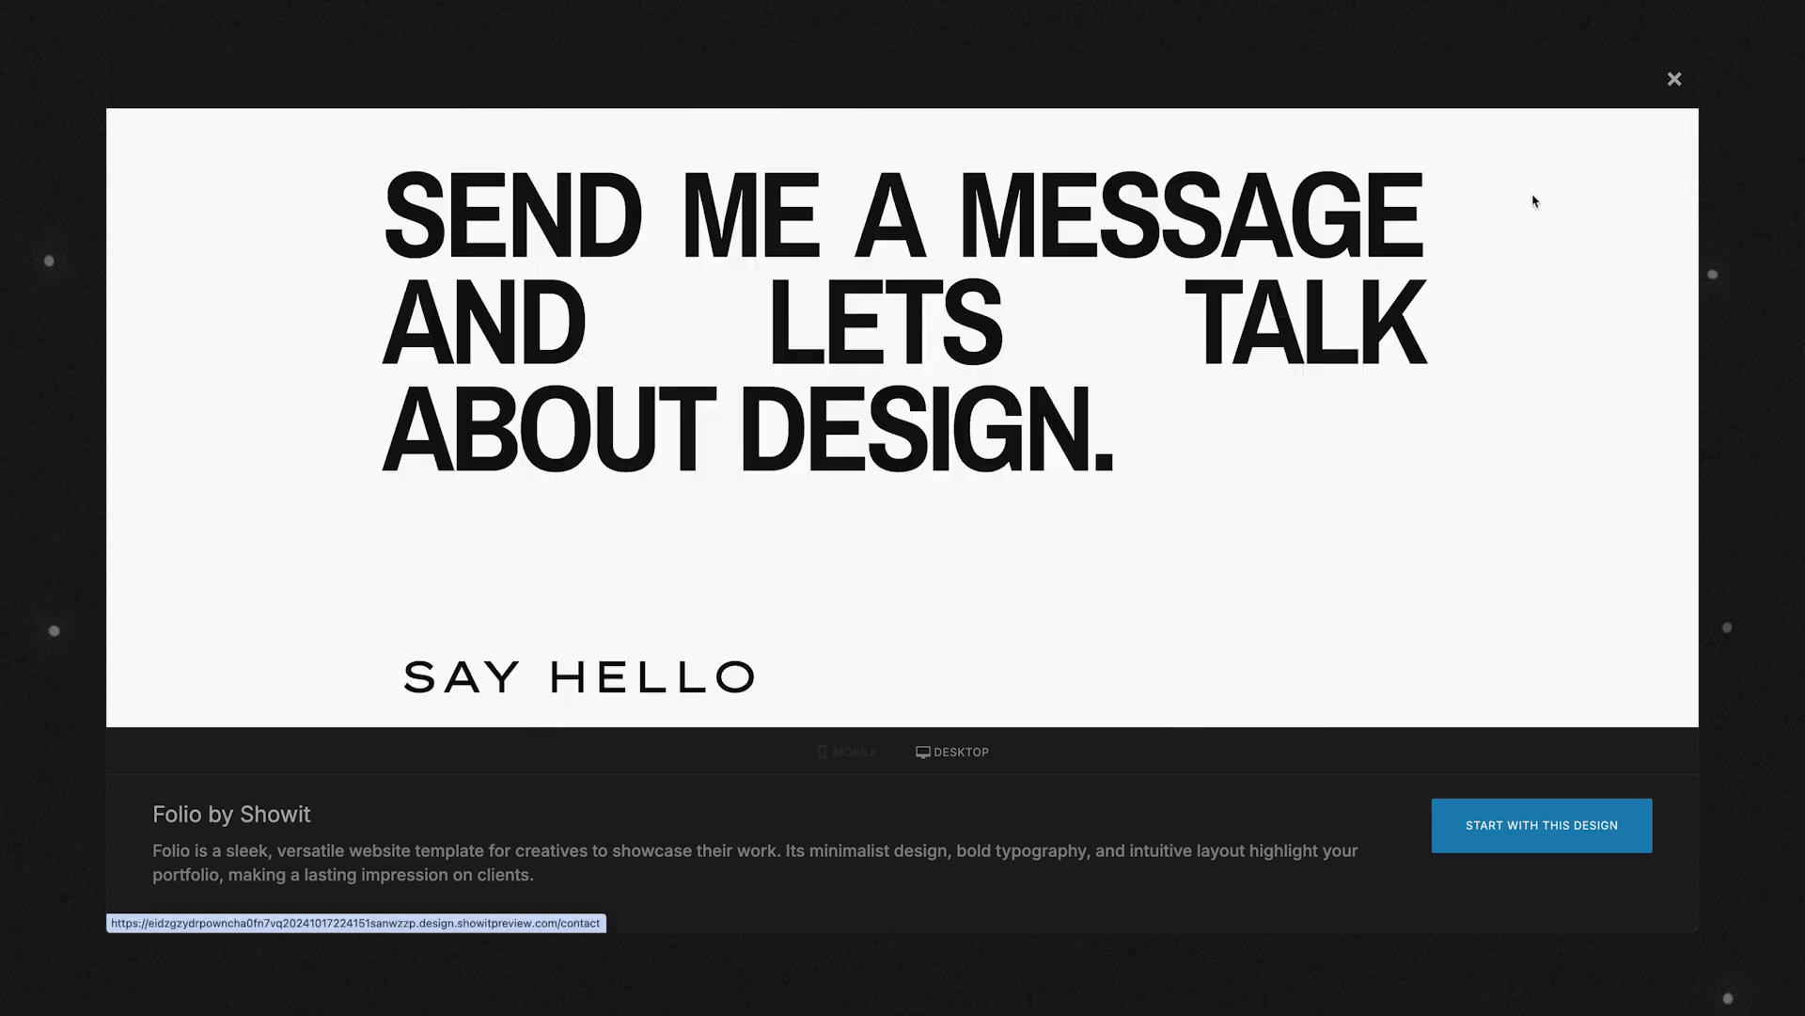
click(1674, 79)
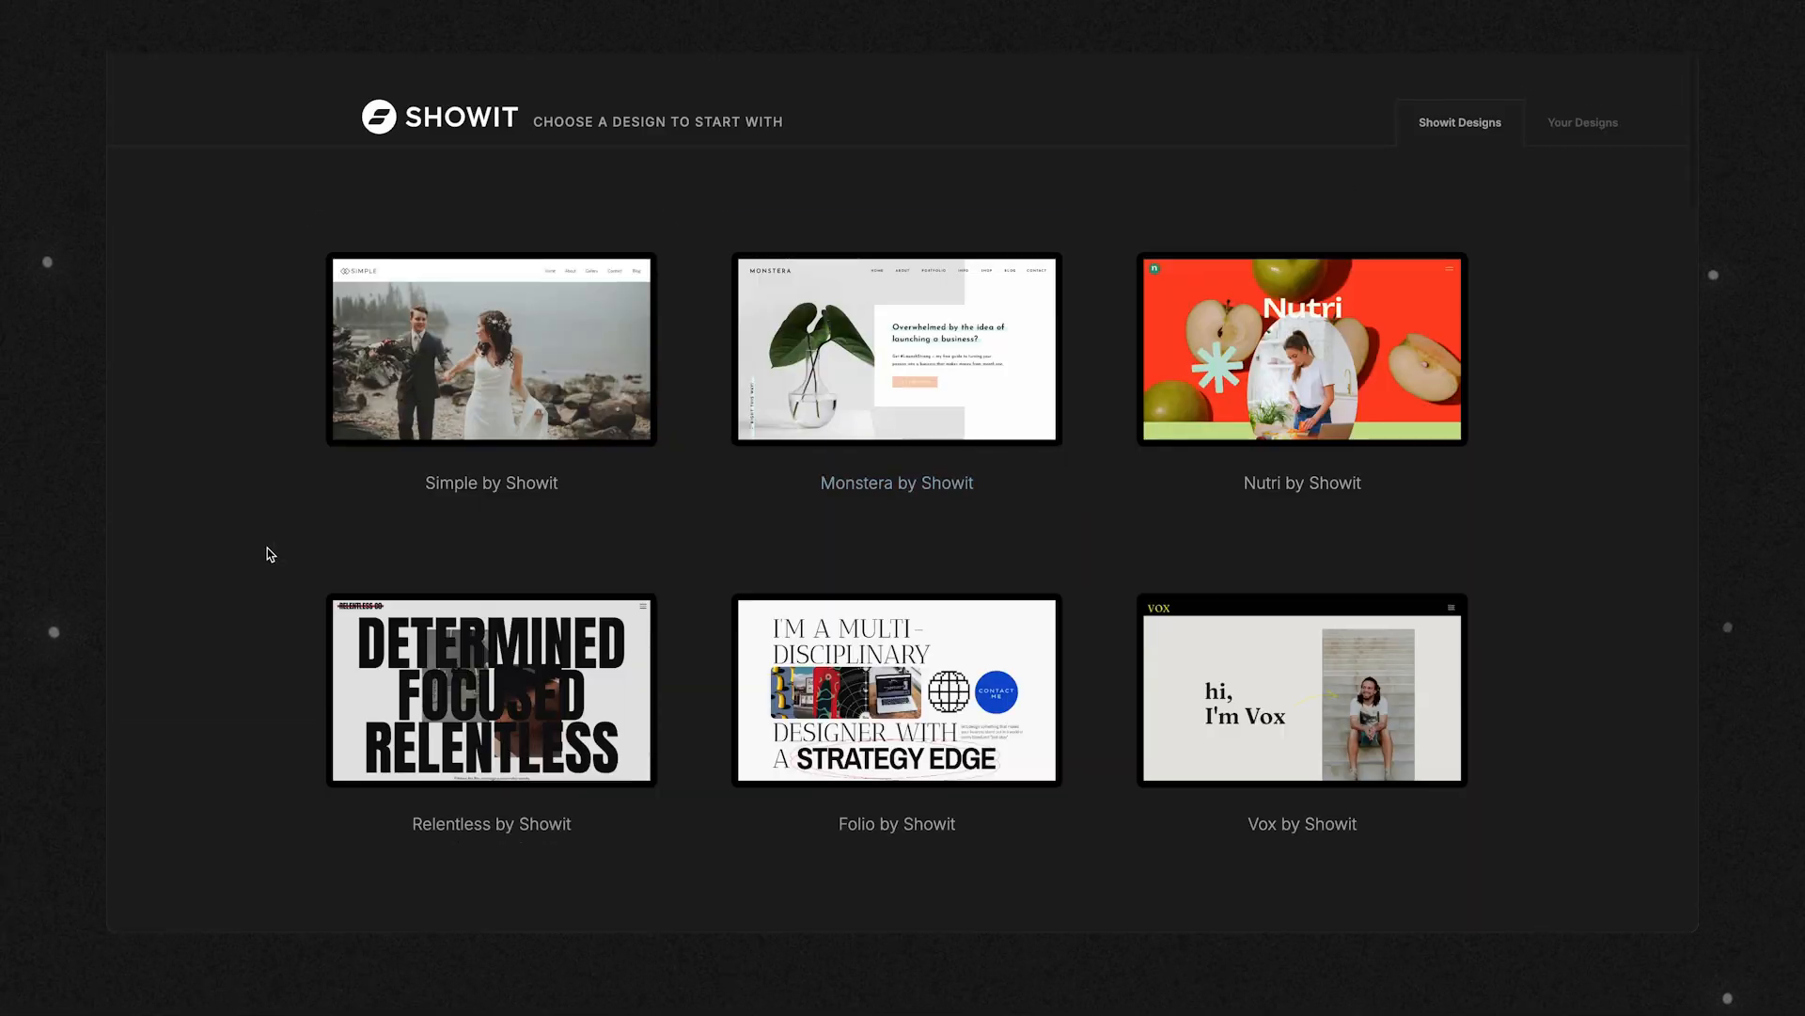
Preview the Relentless by Showit design in its desktop version and start the website with this design.
scroll(270, 553, down, 5)
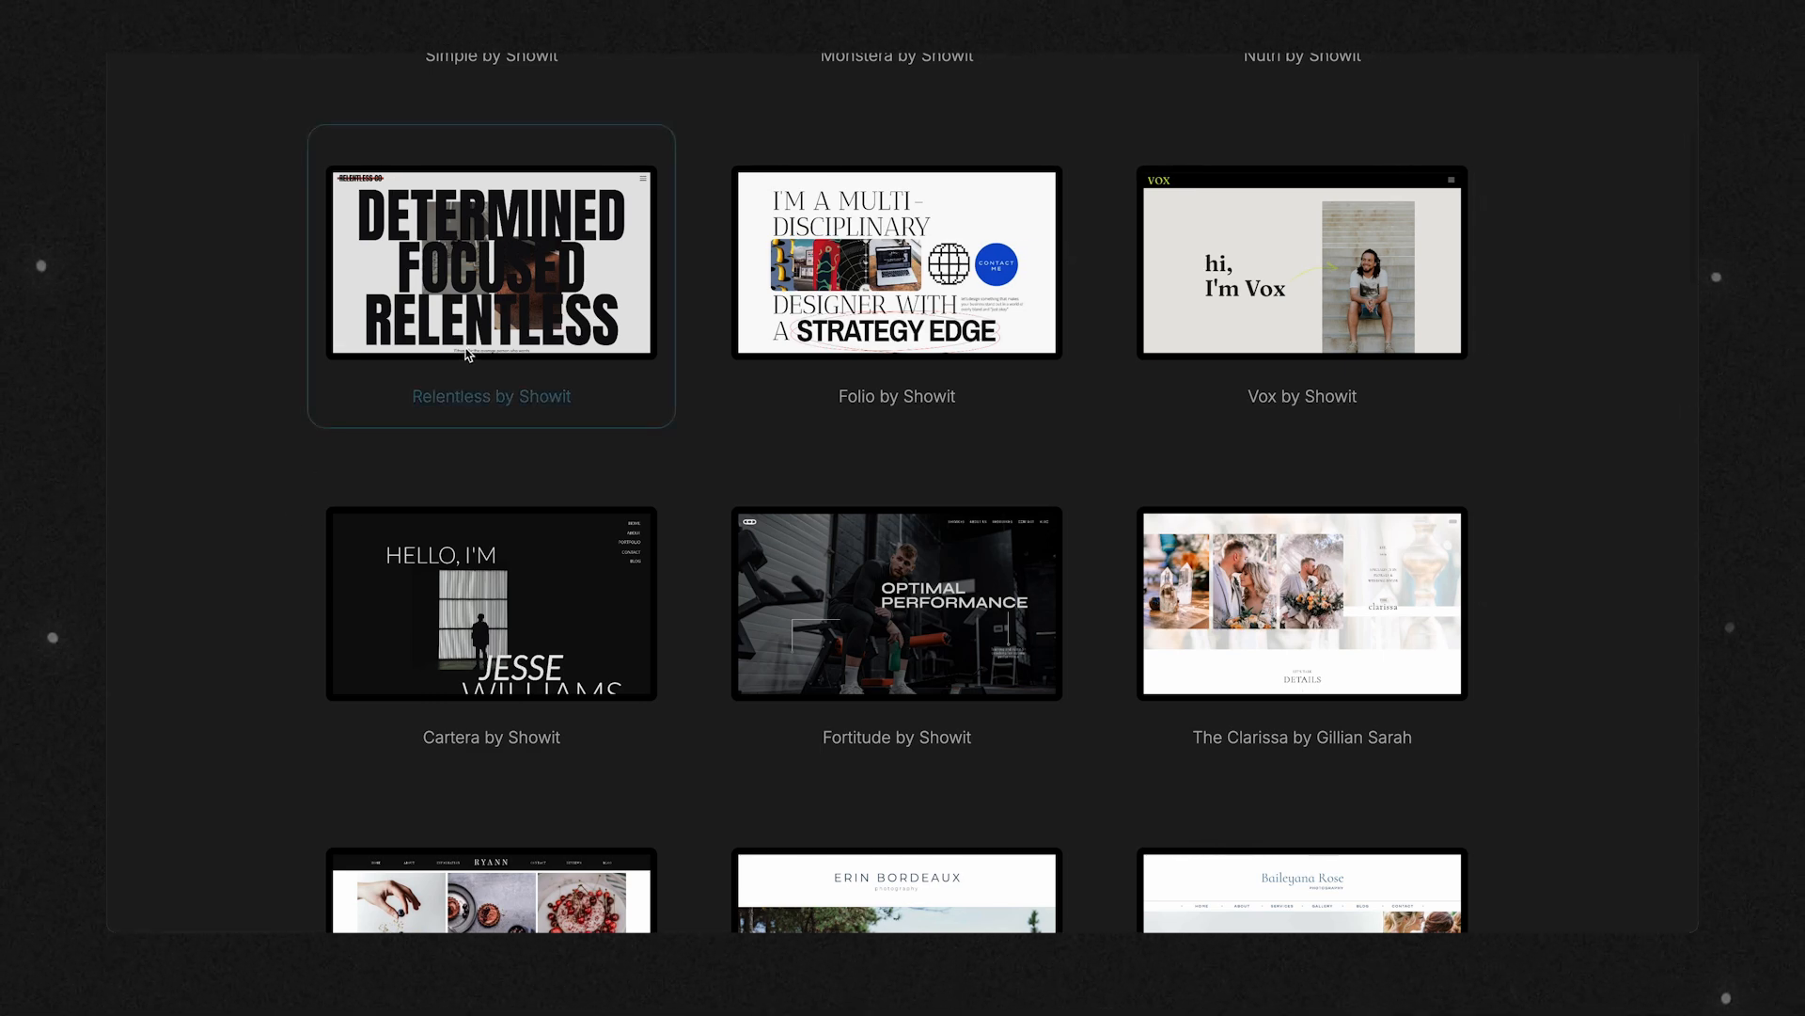
click(487, 318)
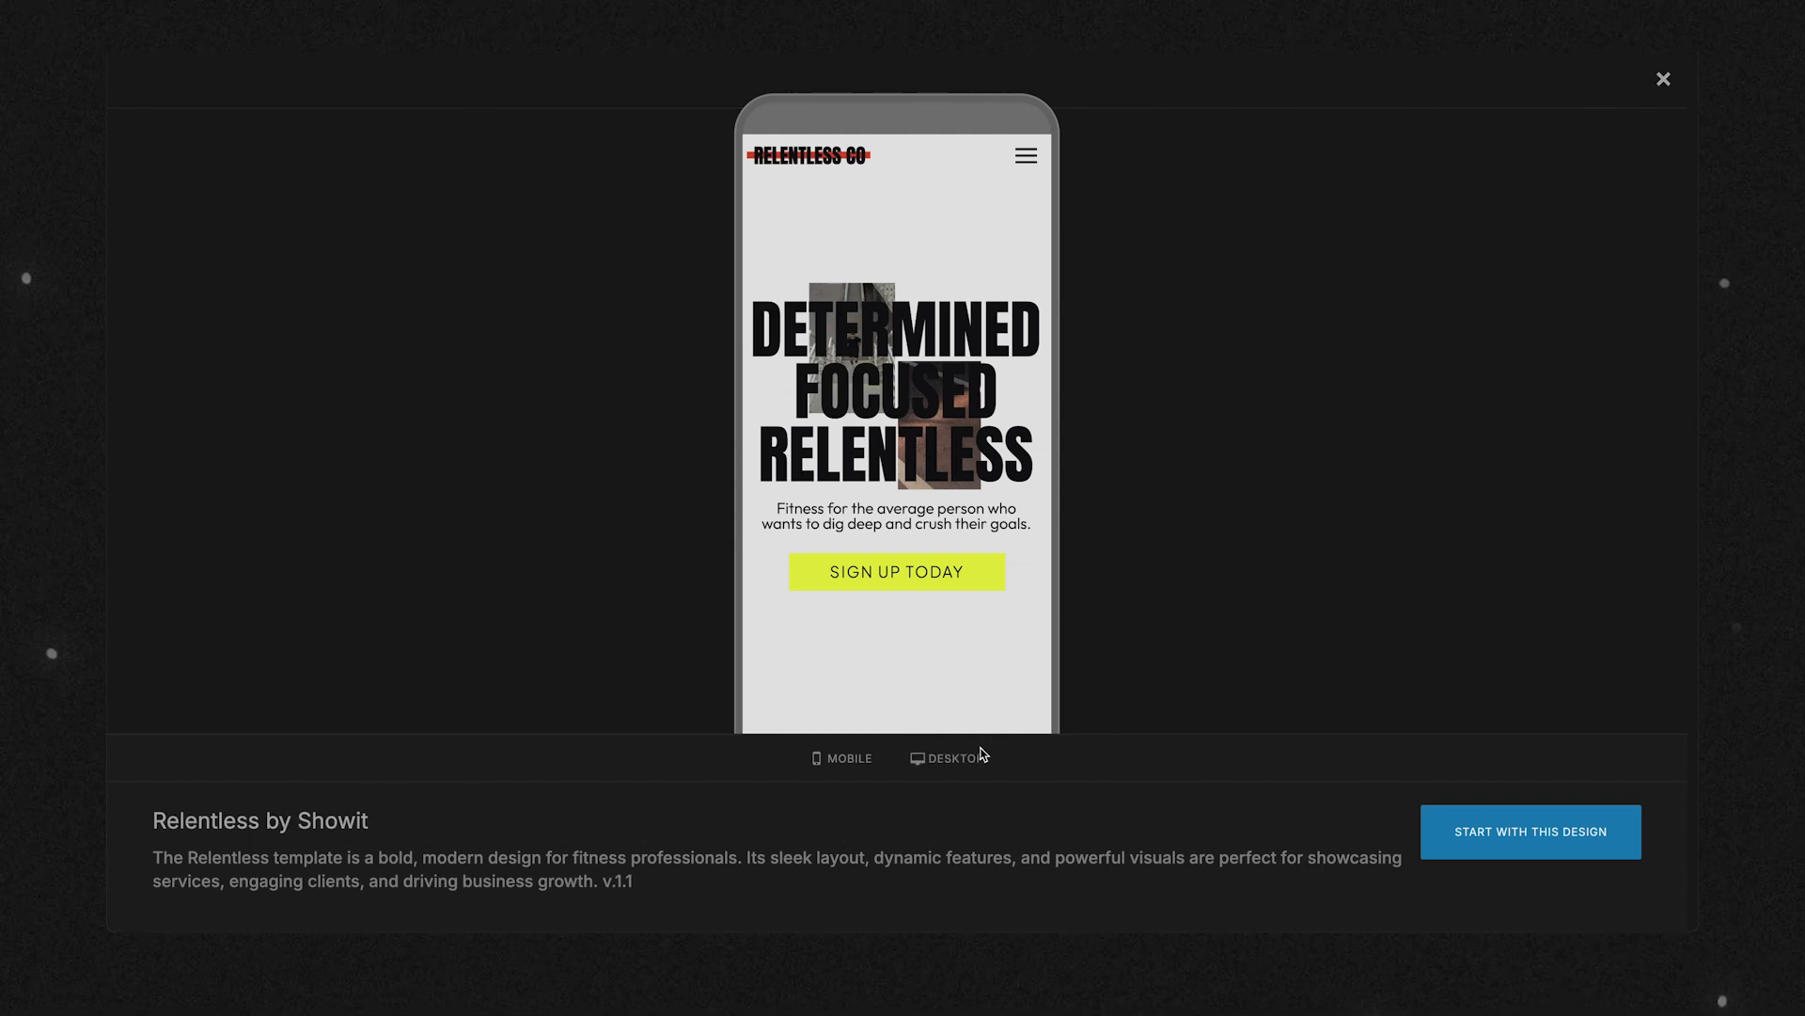
click(949, 761)
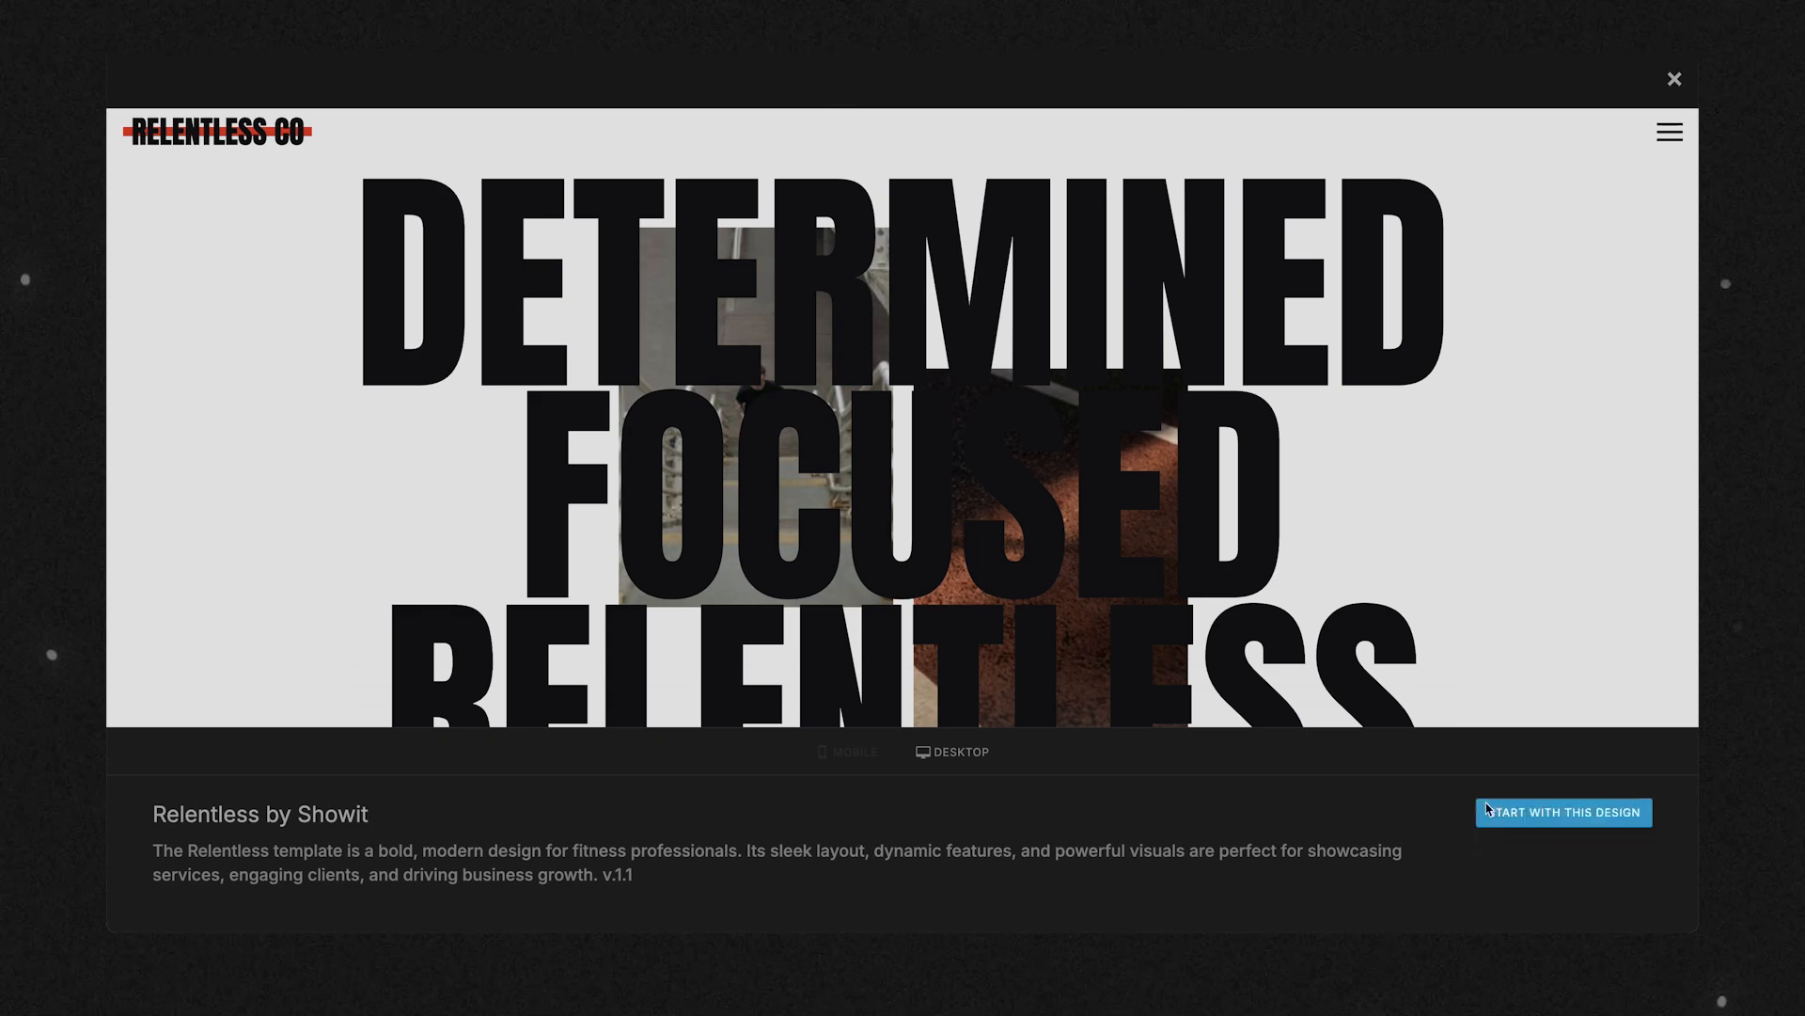
click(1555, 807)
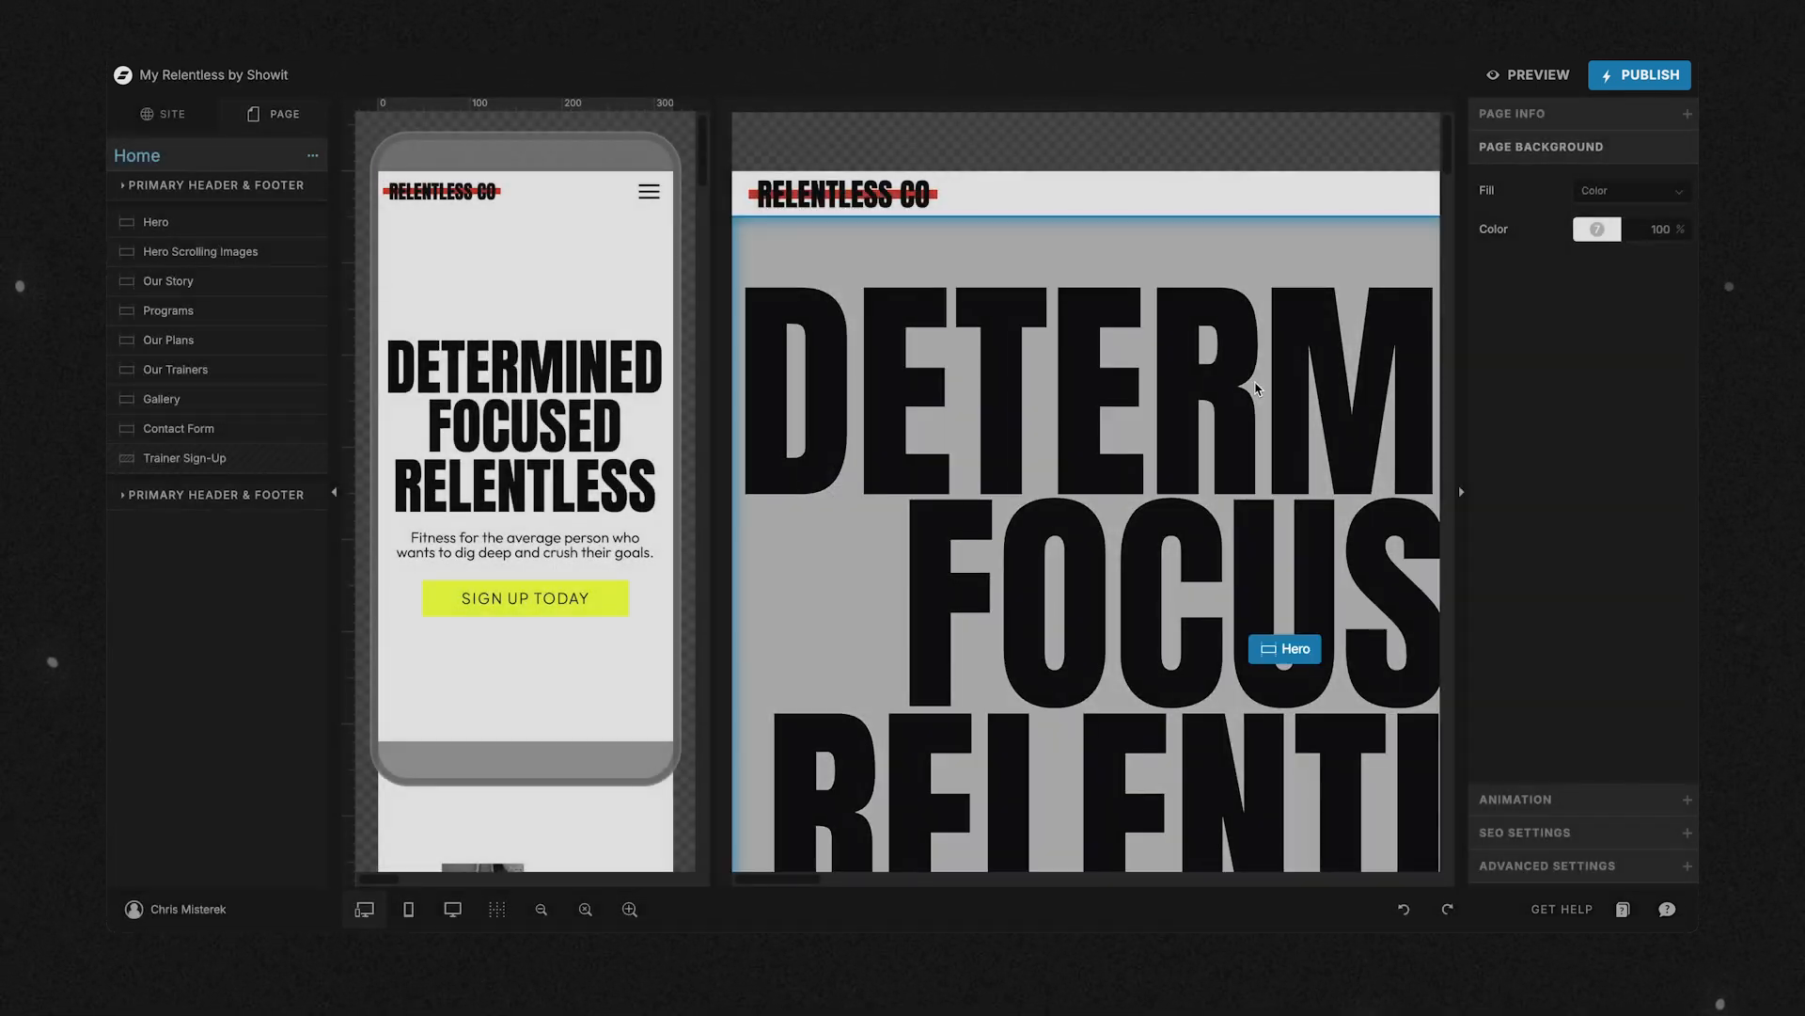
Open the live Relentless demo site in a new browser tab and compare its home page with the design in the editor.
key(ctrl+t)
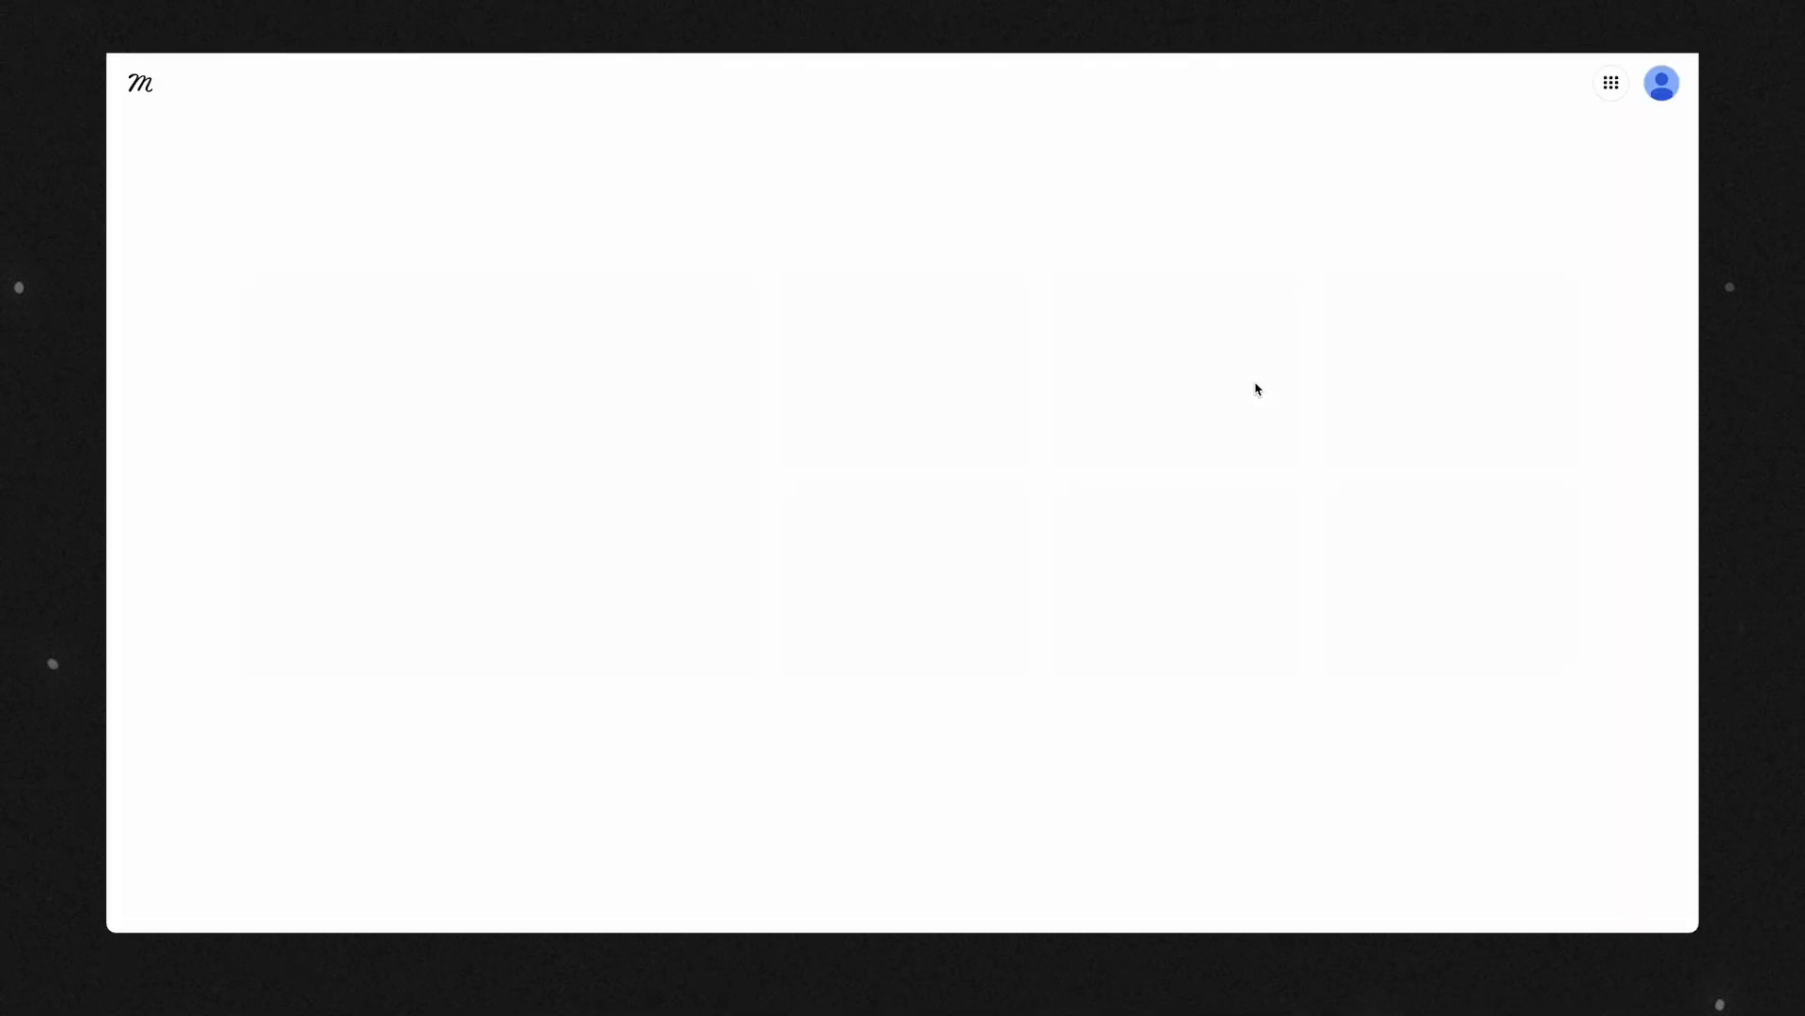
text(relen)
key(Return)
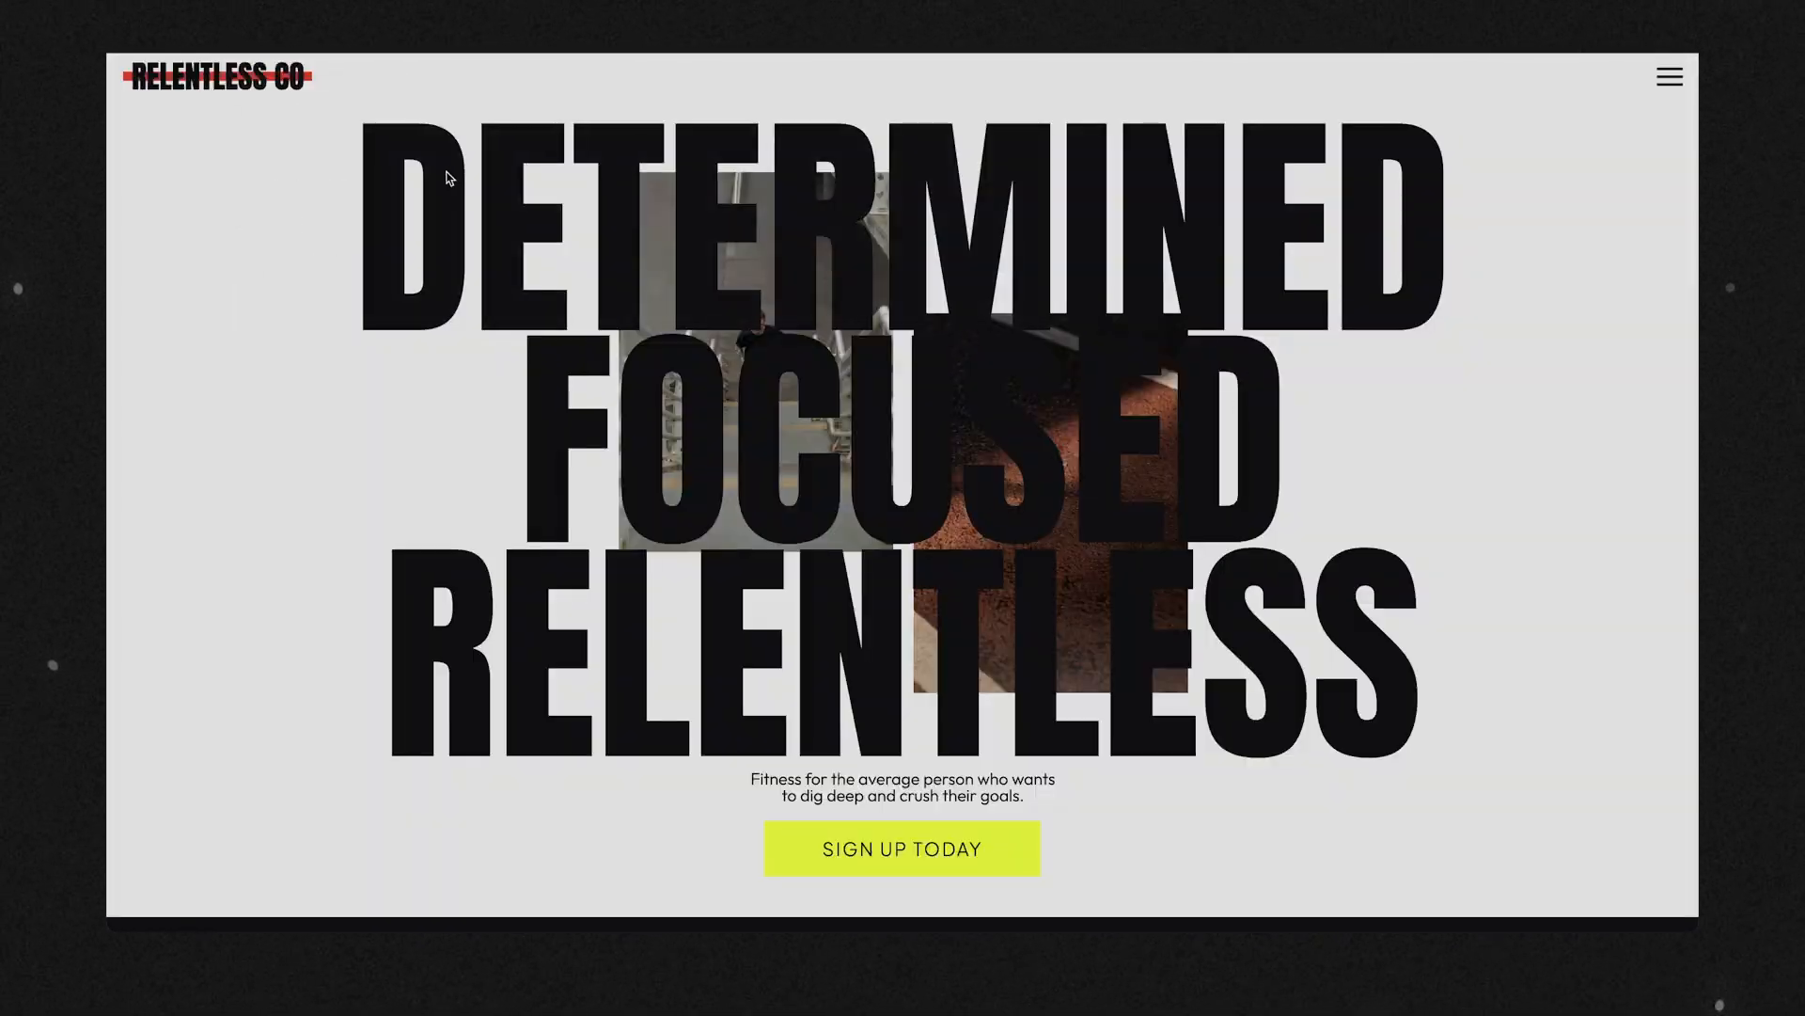
scroll(834, 410, down, 3)
scroll(834, 410, down, 10)
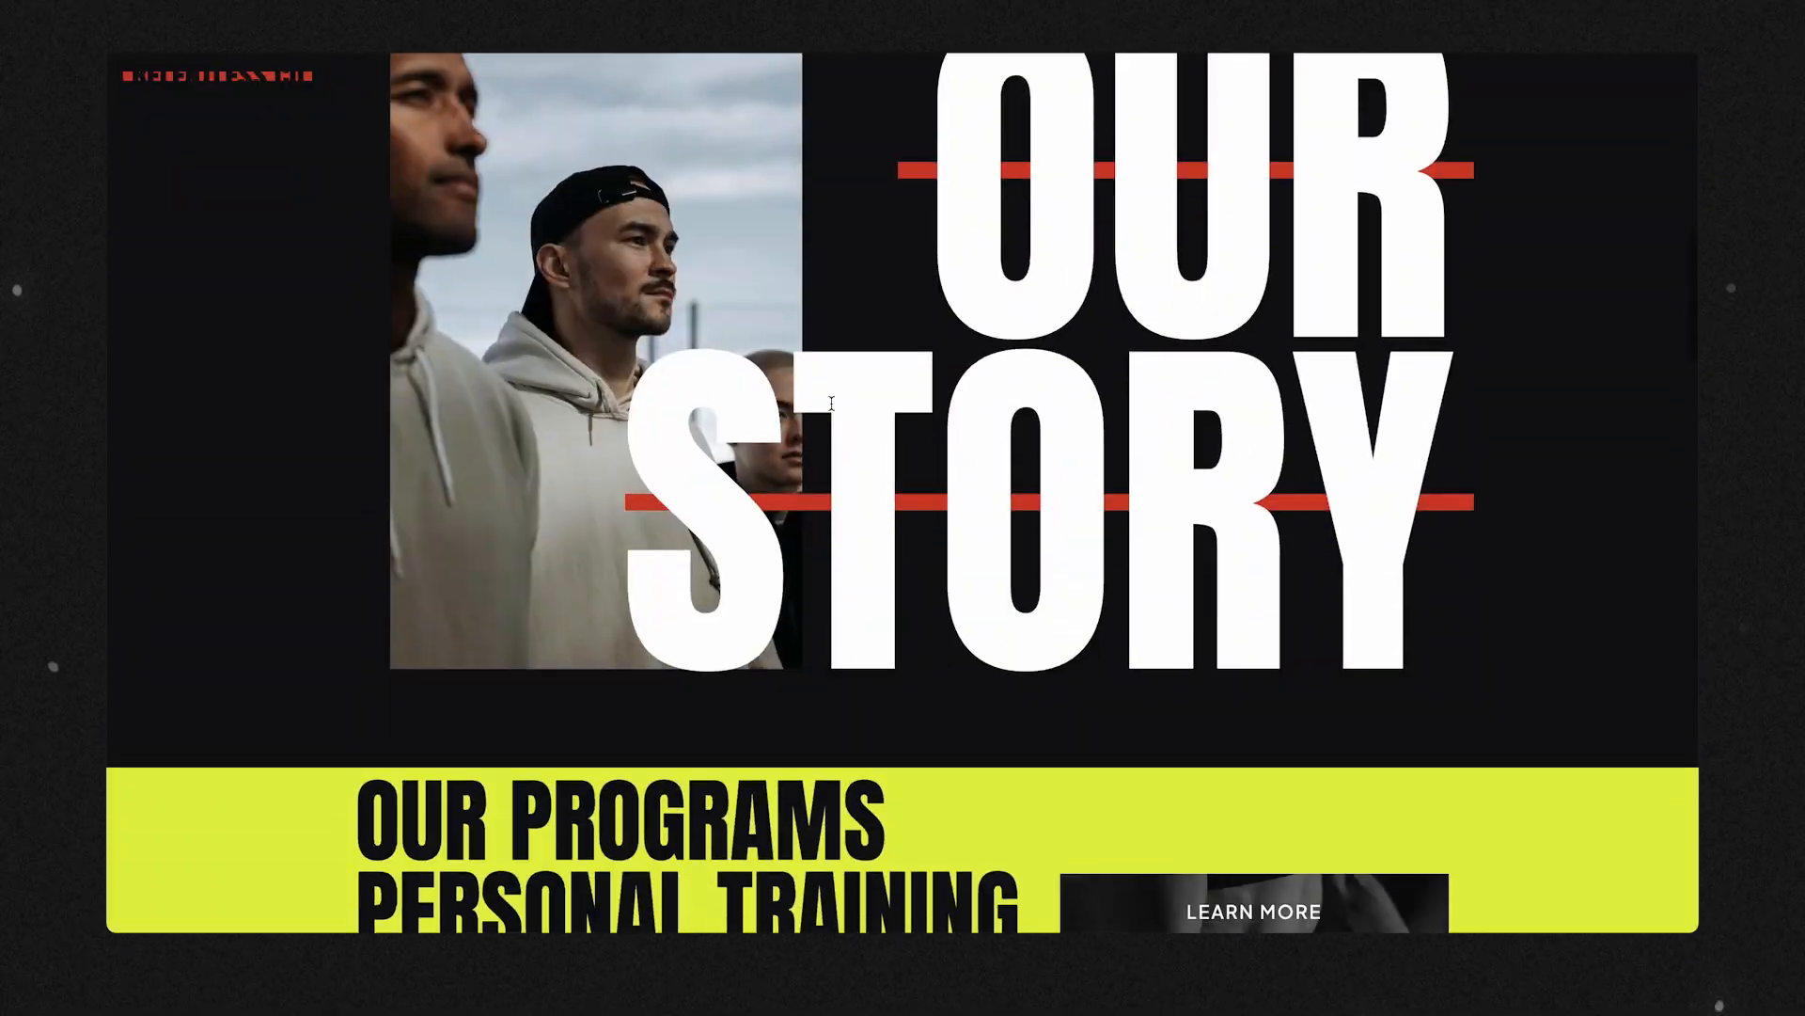
scroll(834, 410, down, 15)
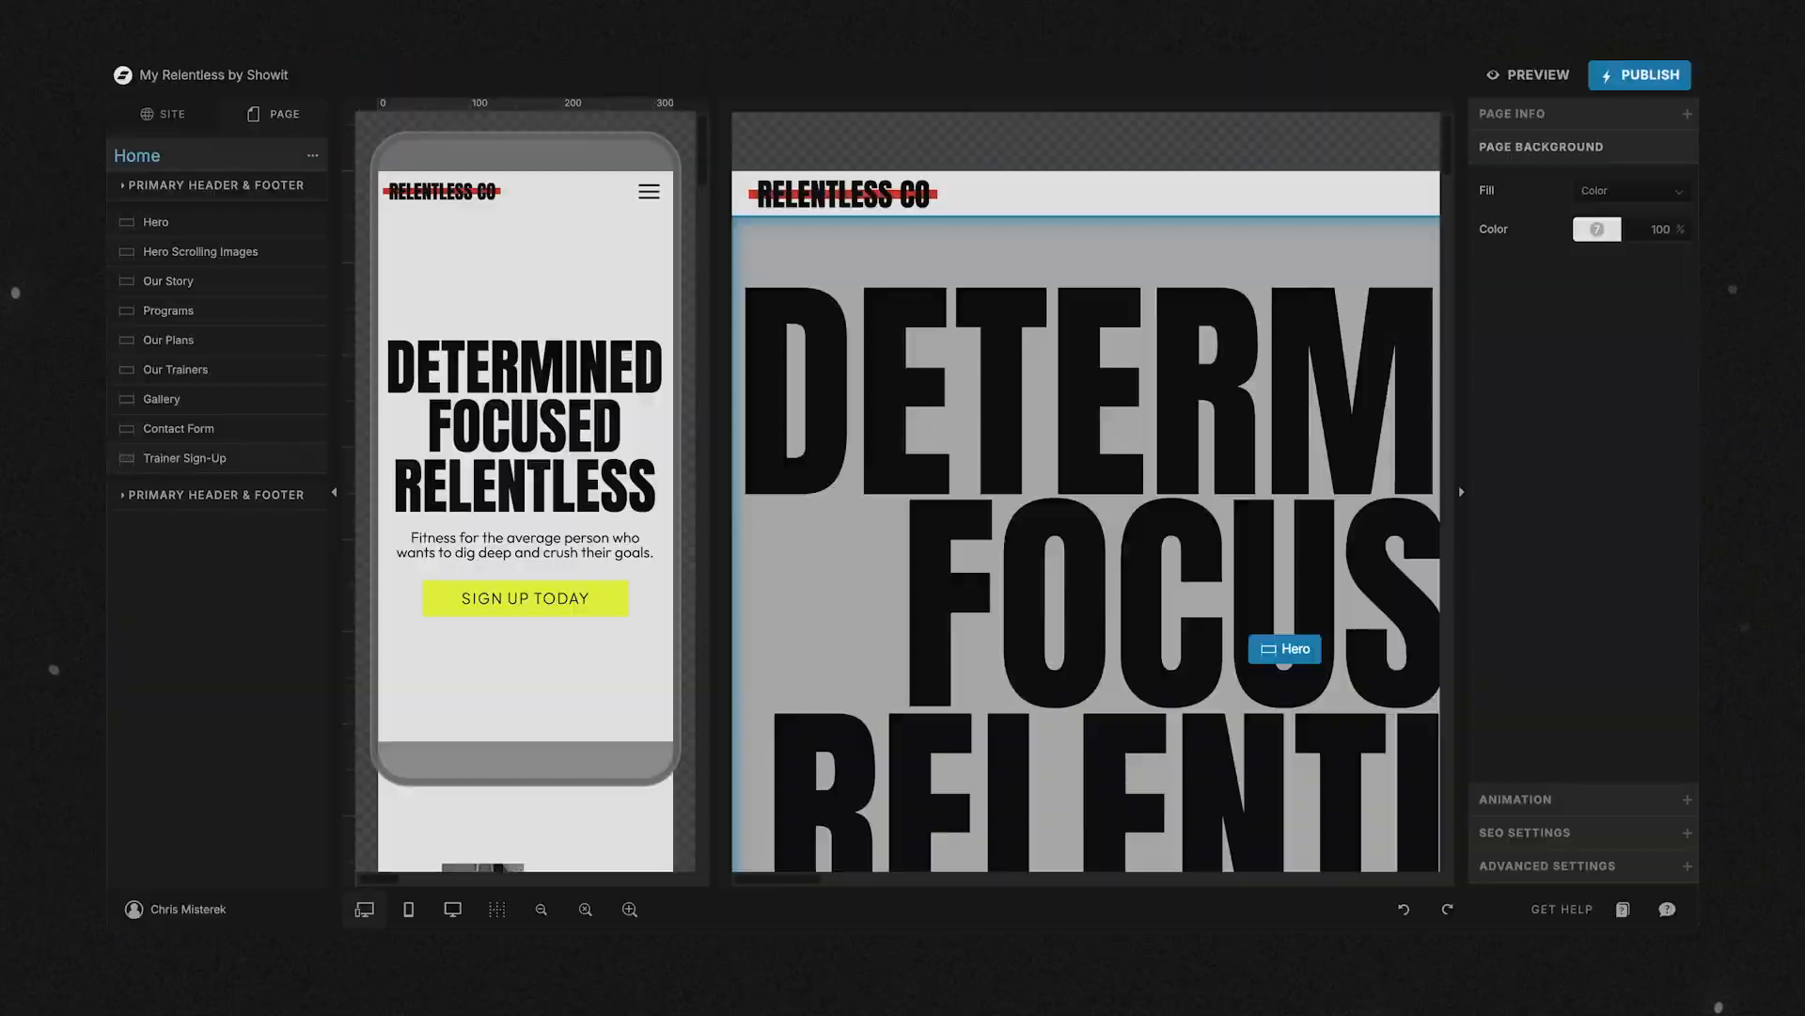
scroll(851, 346, down, 2)
scroll(851, 346, down, 2)
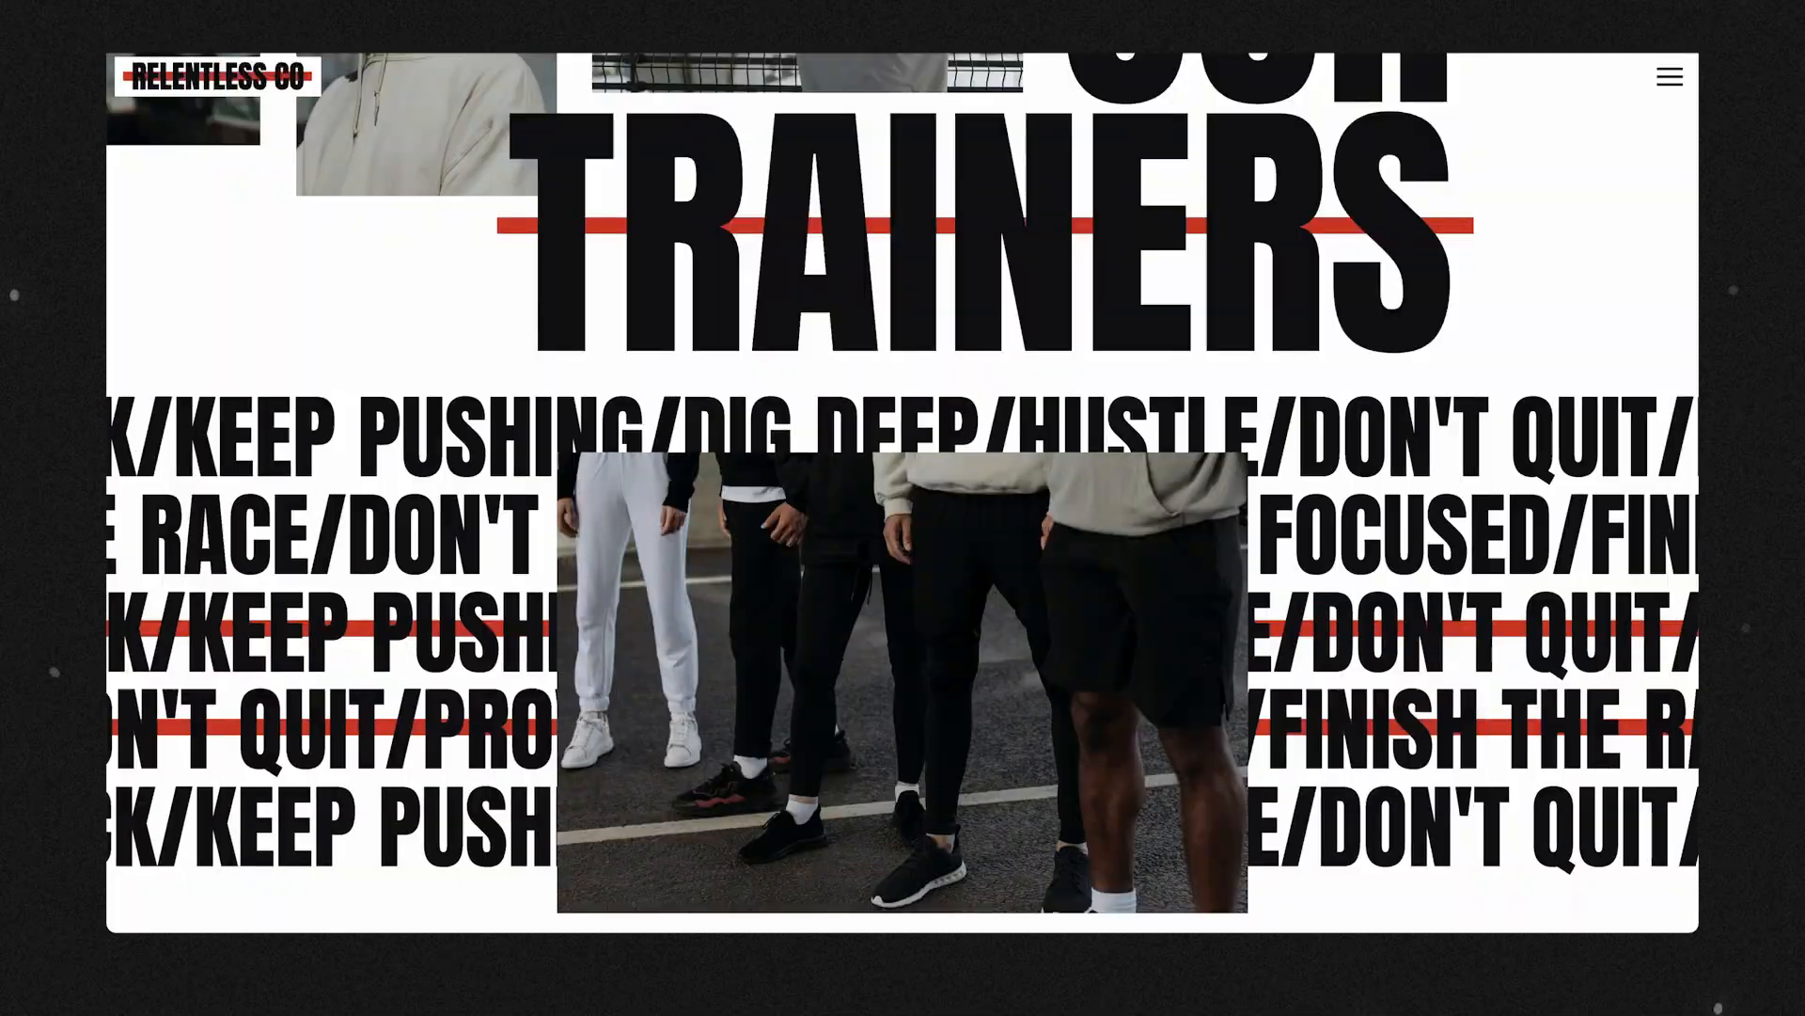
scroll(1148, 460, down, 10)
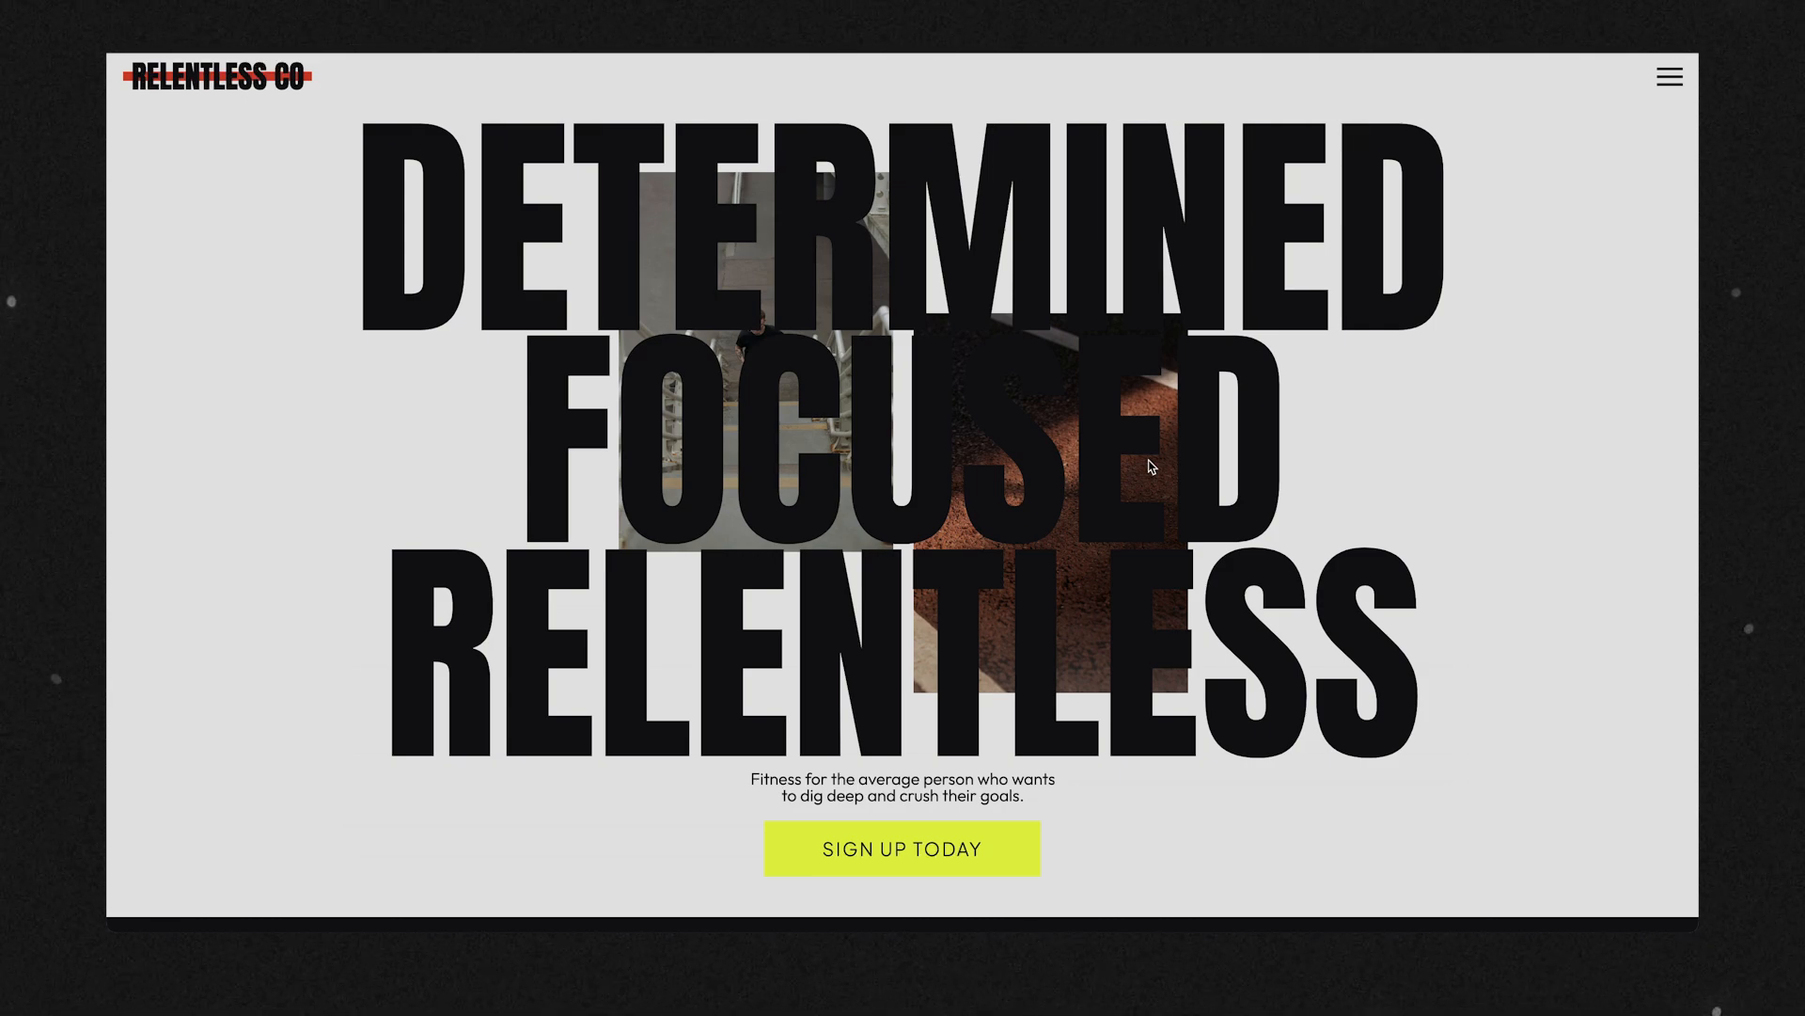
On the Relentless demo site, view the sign-up intake form and the full-screen navigation menu, closing each one again.
scroll(1152, 466, down, 8)
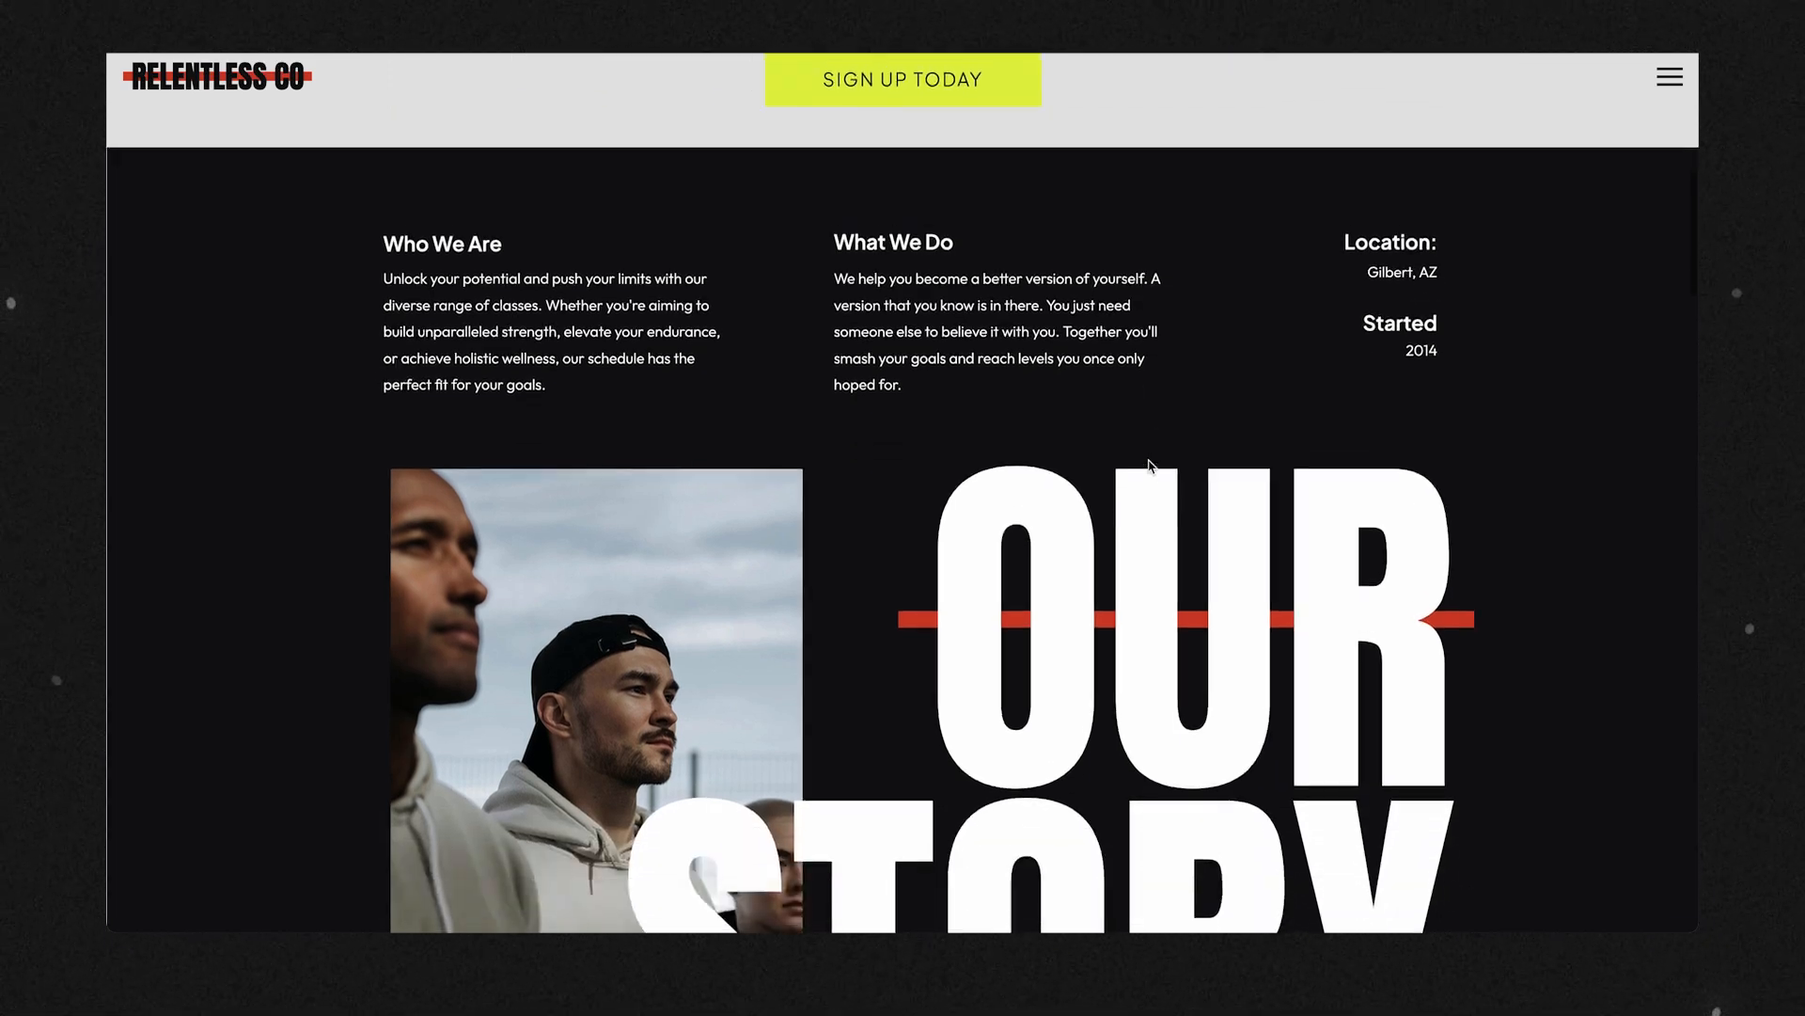
scroll(912, 264, up, 2)
click(887, 182)
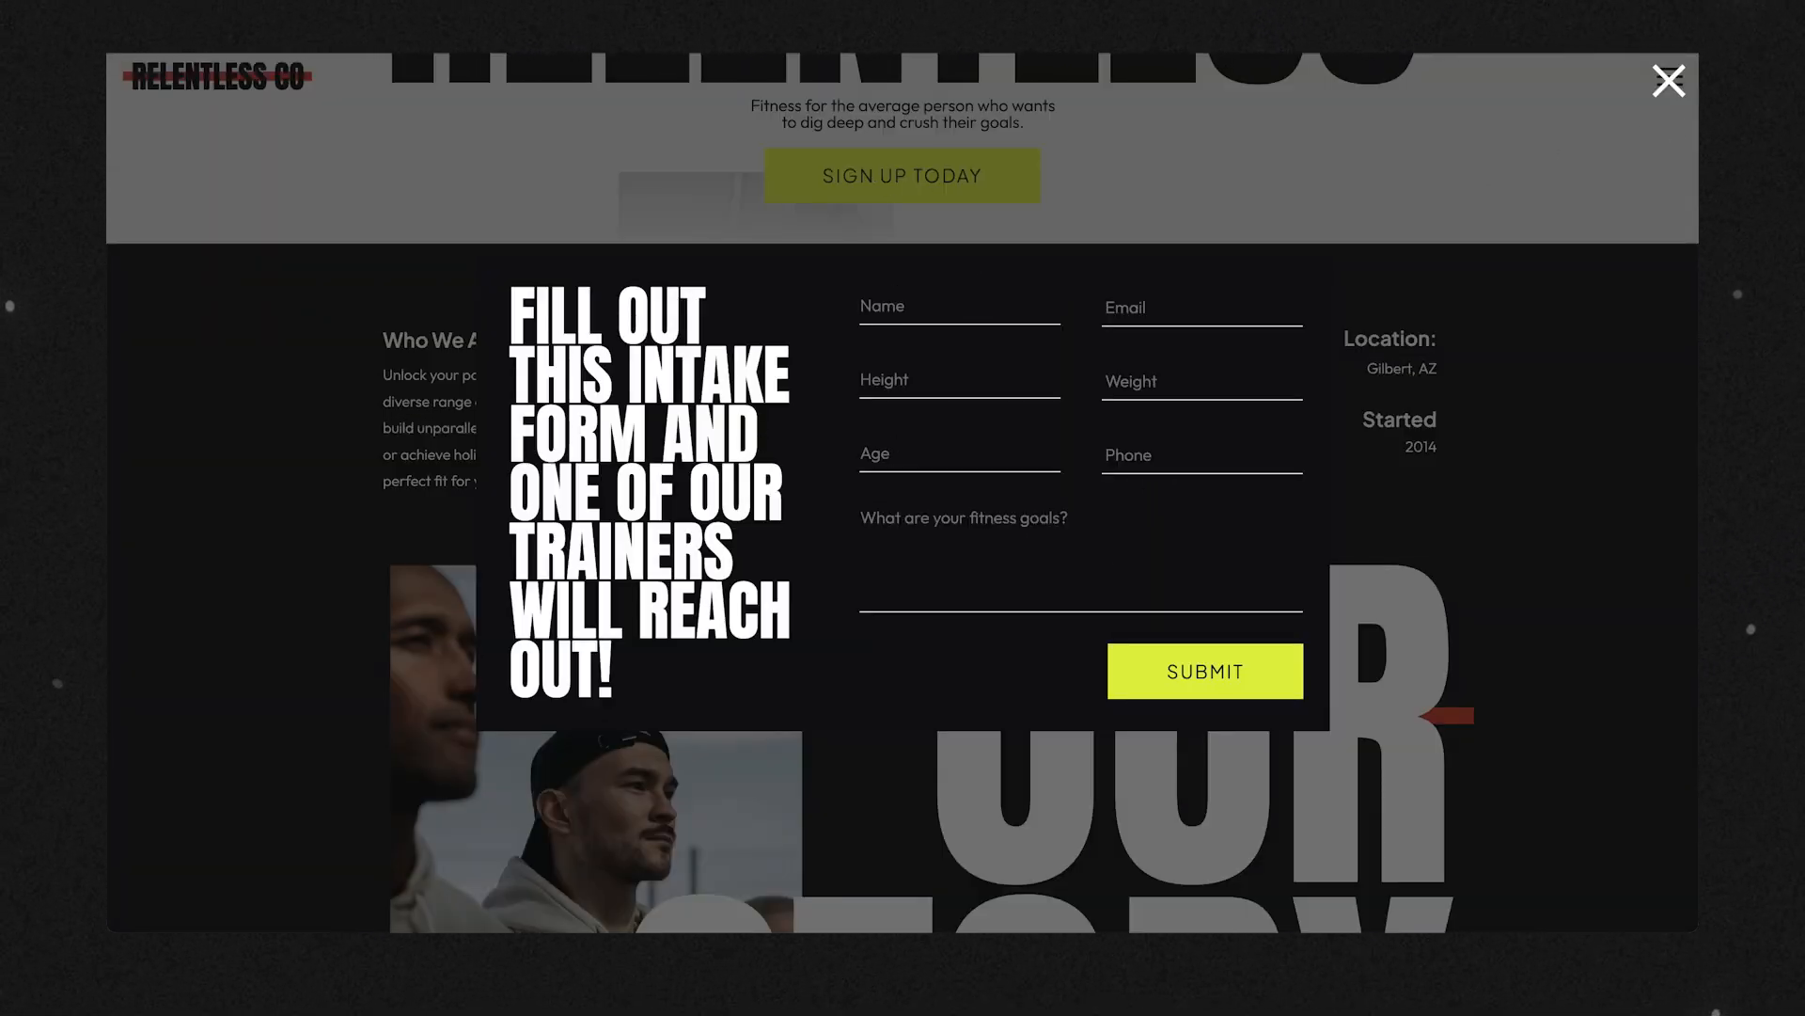
click(1669, 83)
scroll(1679, 87, up, 7)
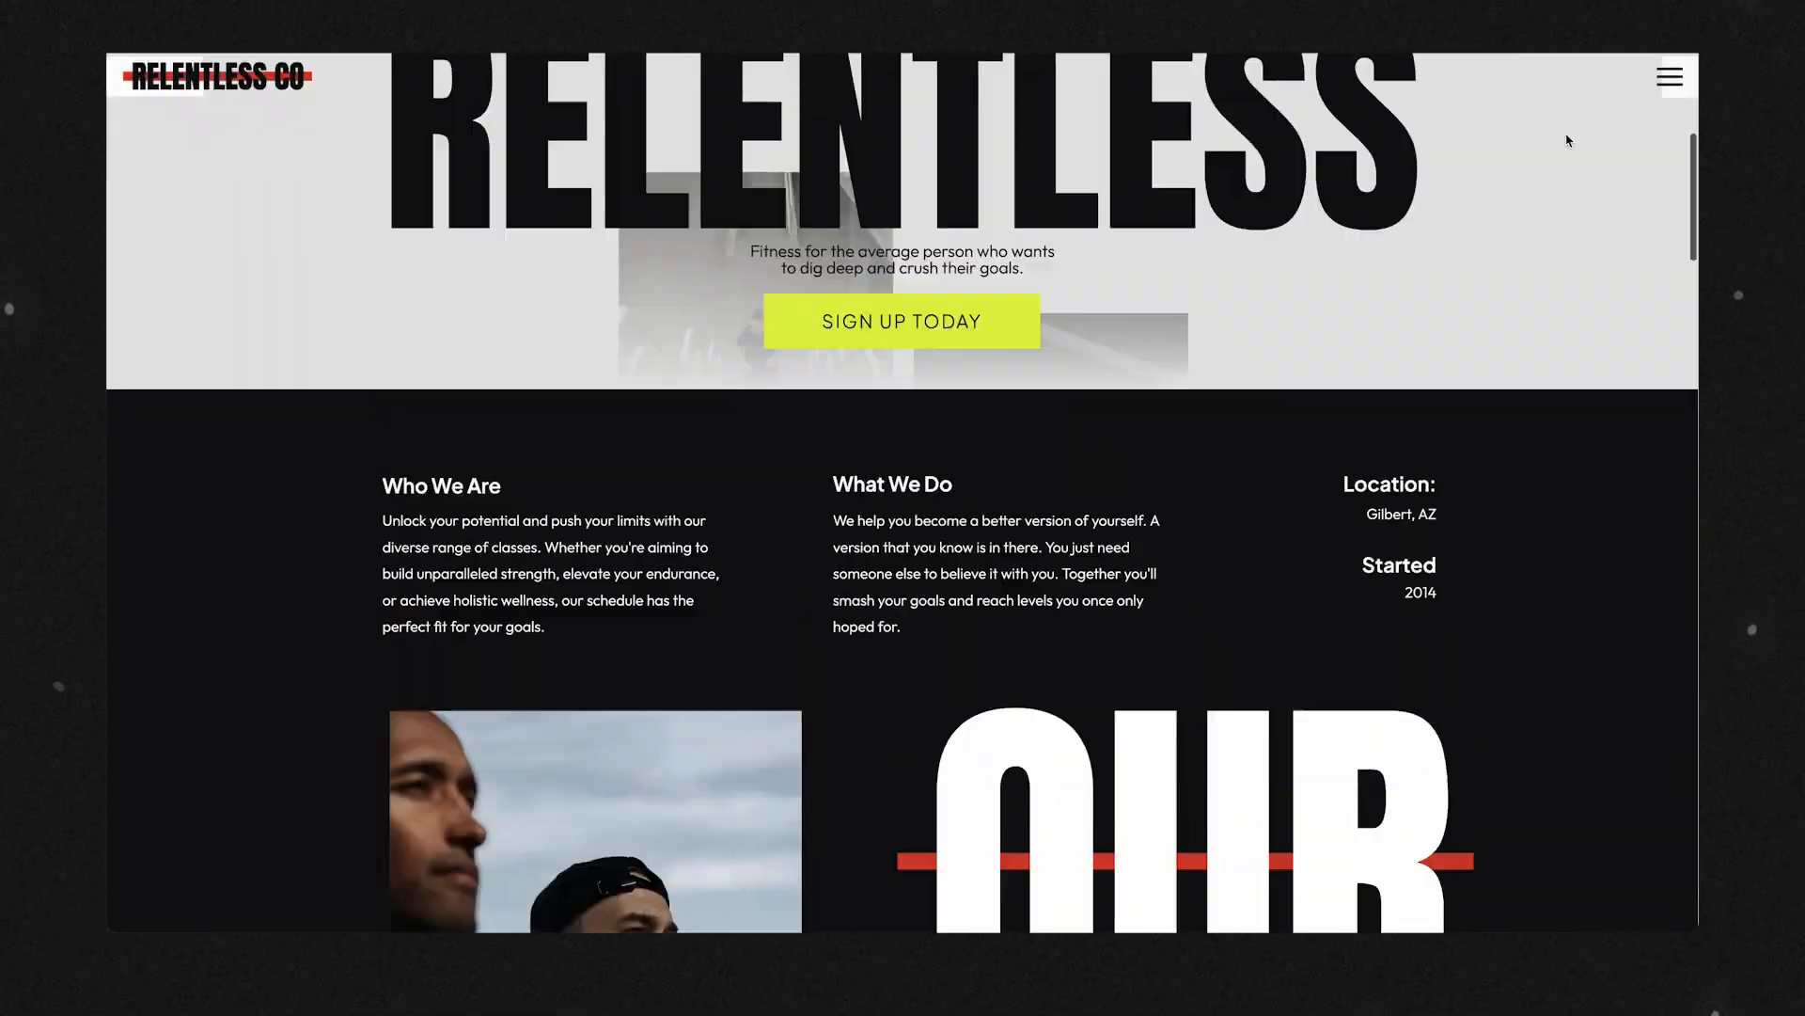
click(1678, 85)
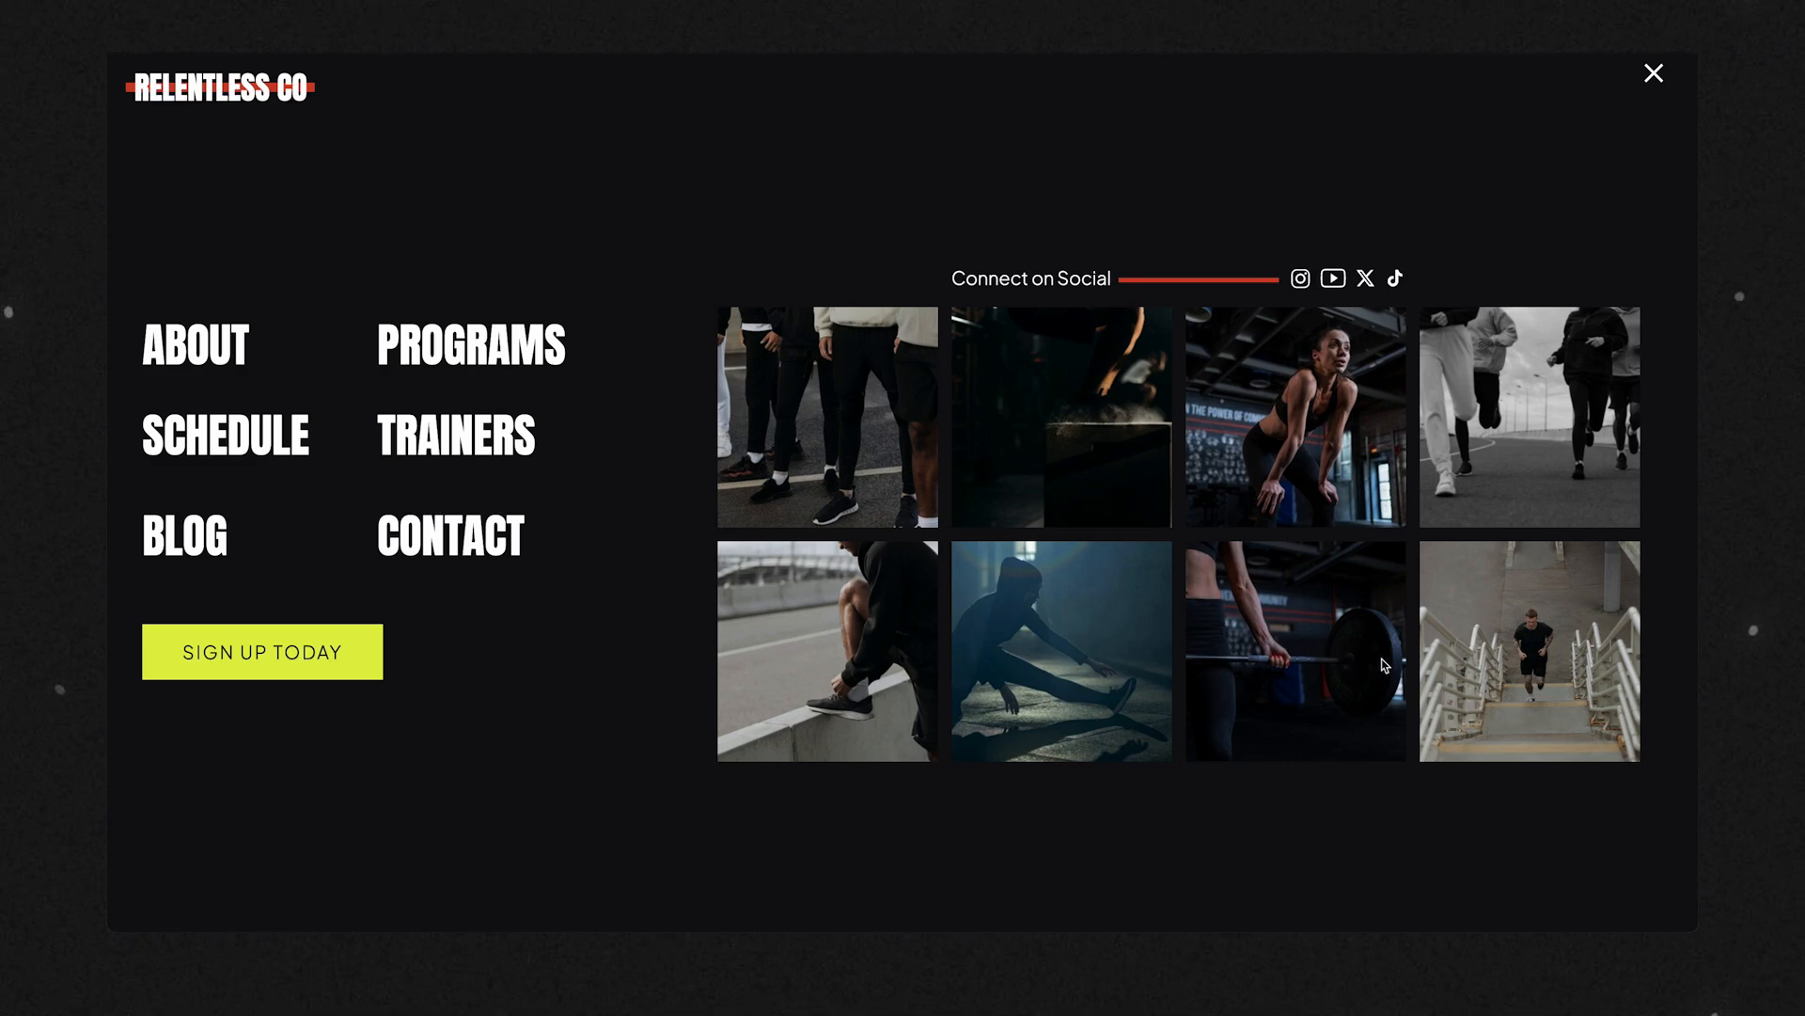
click(1655, 75)
Examine the Our Story, Our Programs and Our Plans sections of the demo home page, down to the trainers section.
scroll(1092, 561, down, 5)
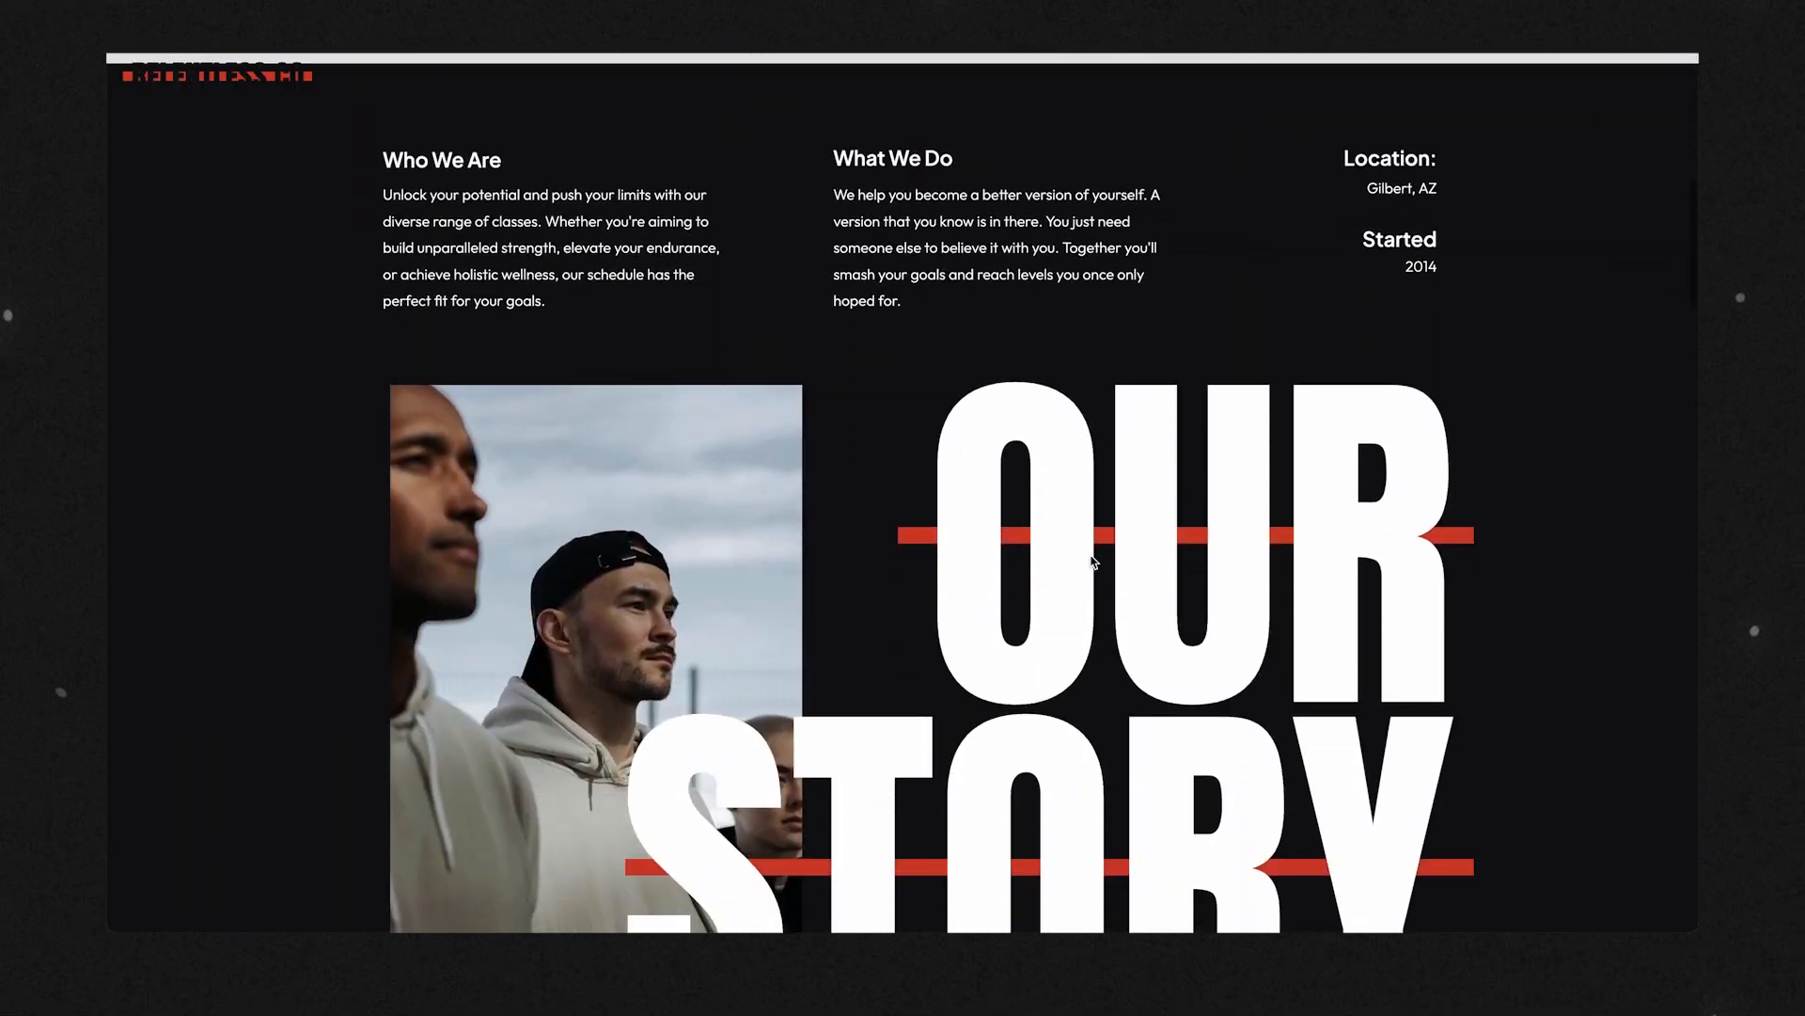
scroll(1093, 561, down, 8)
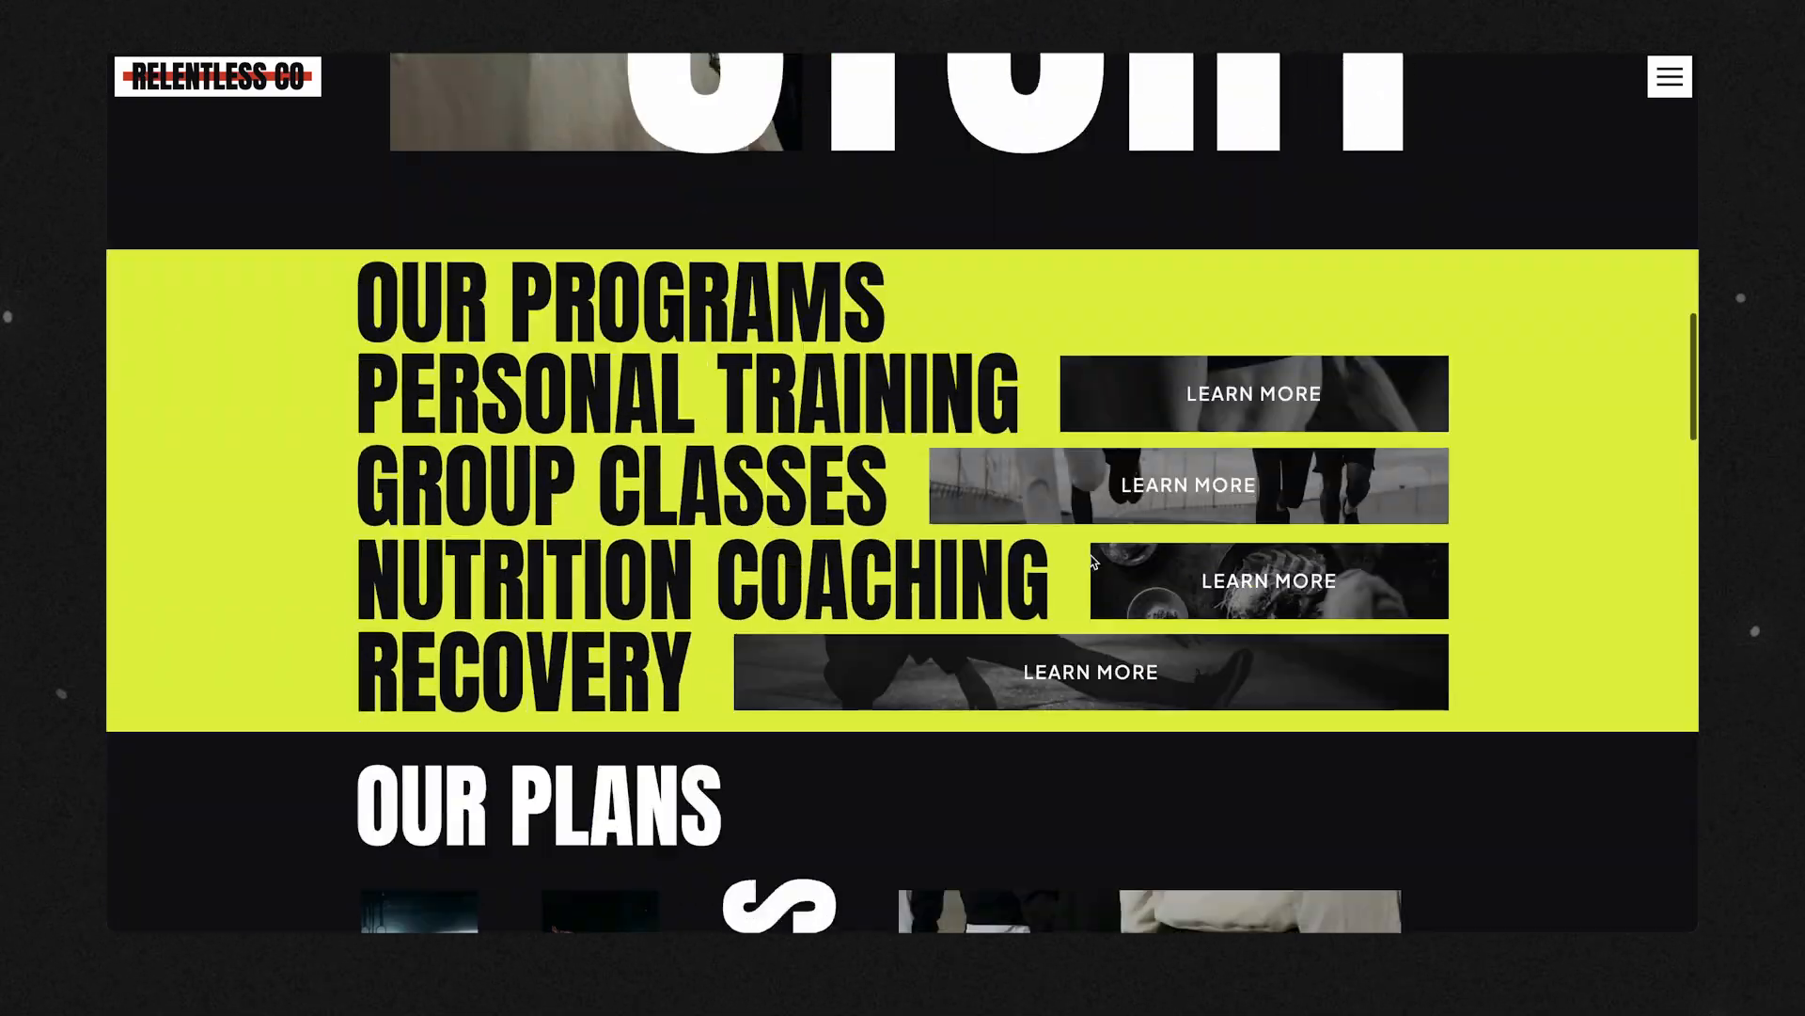
scroll(1093, 562, down, 6)
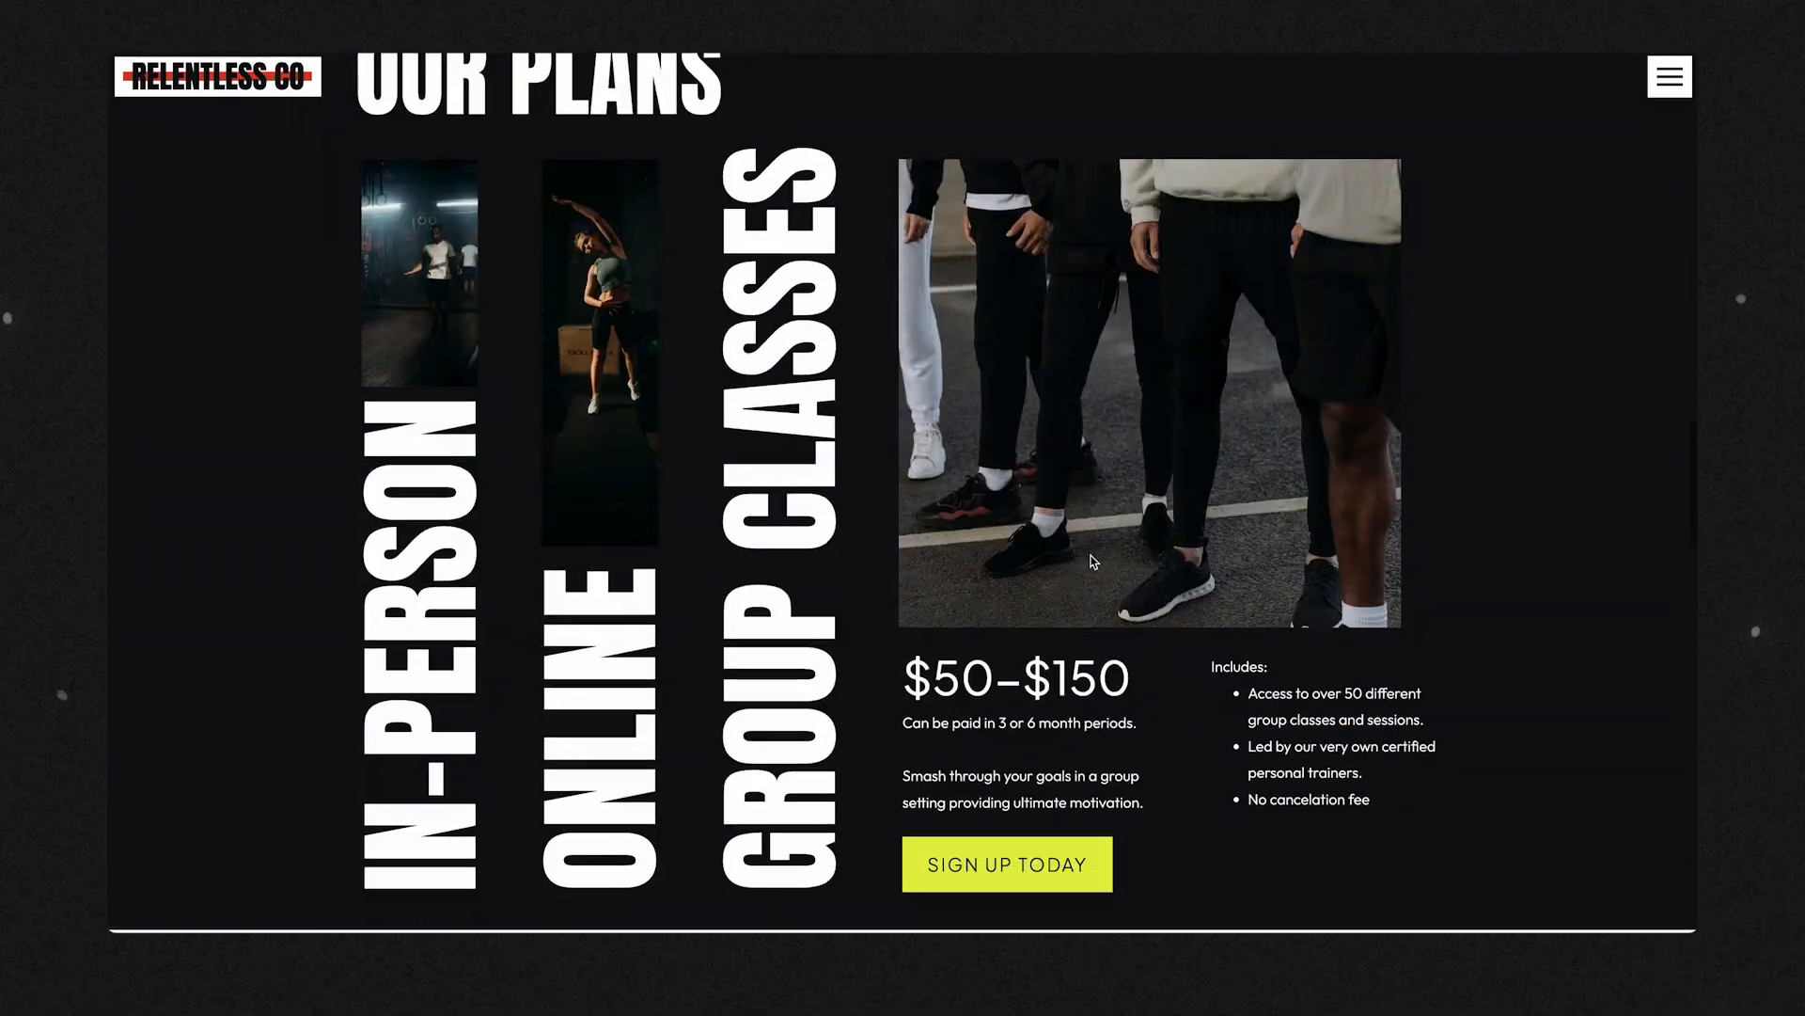
scroll(1092, 562, down, 7)
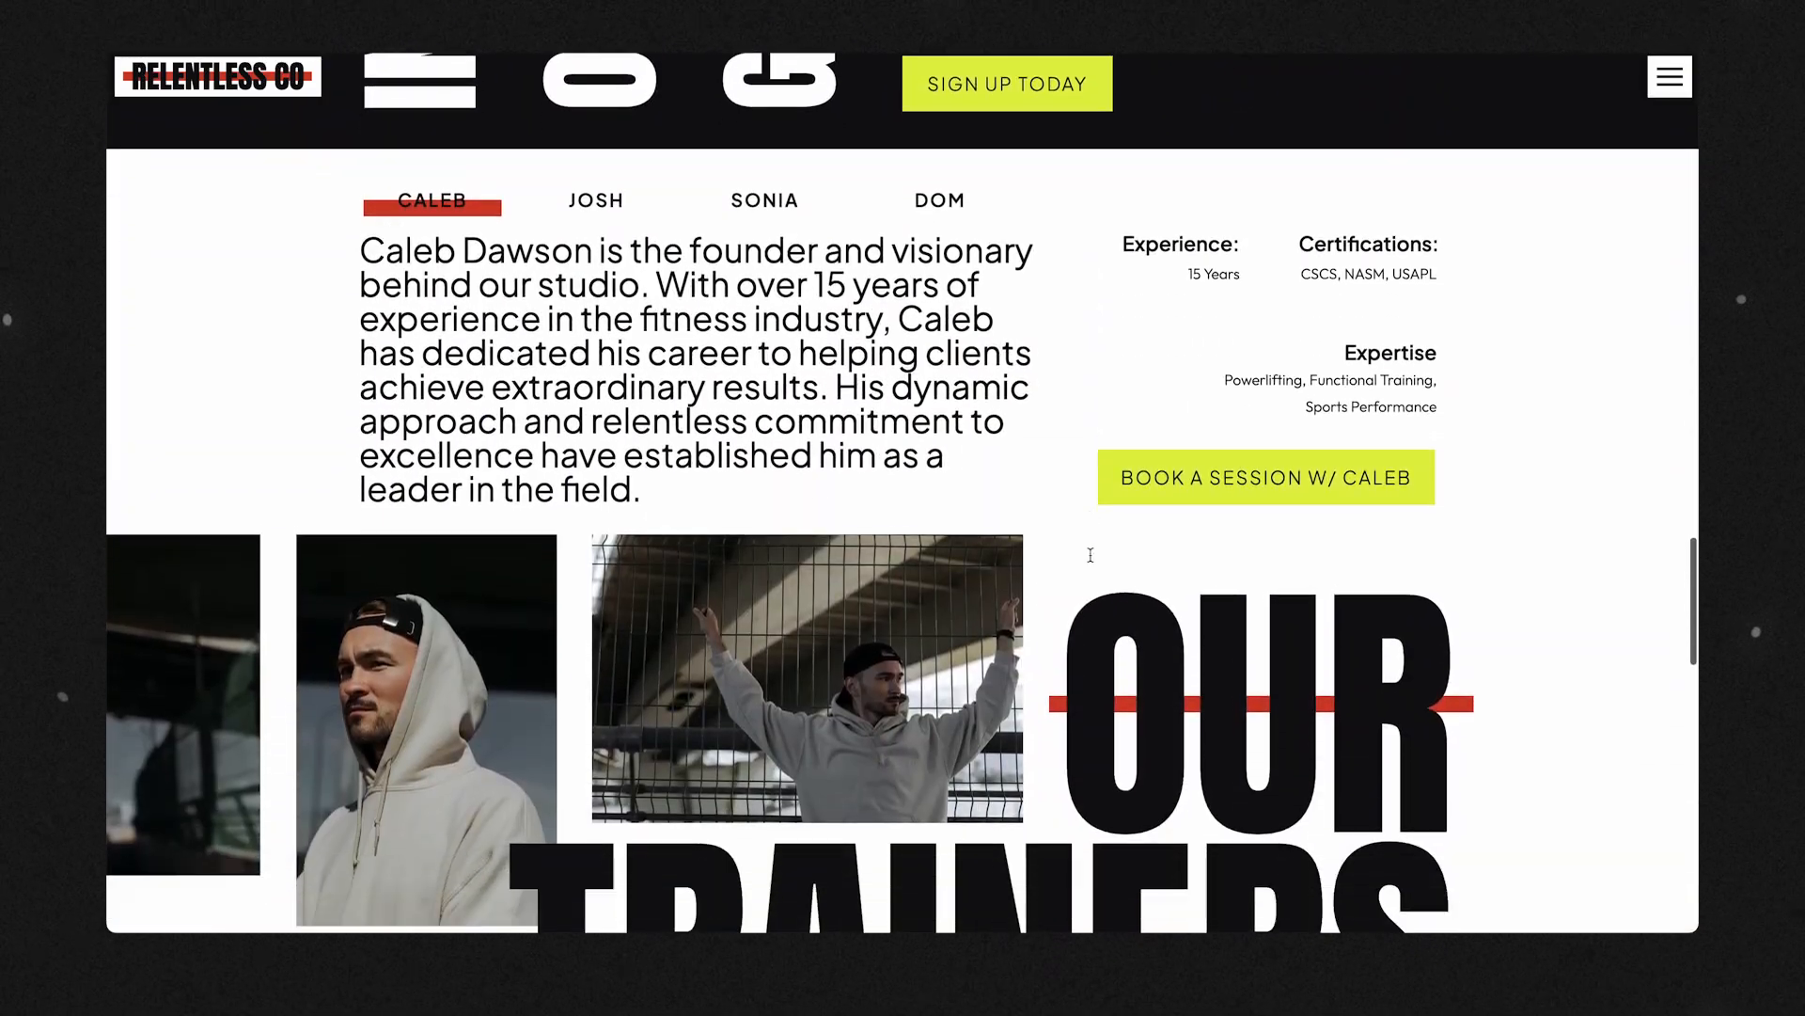
View the profiles of the other three trainers in the Our Trainers section and continue to the Contact Us section.
click(596, 201)
click(765, 200)
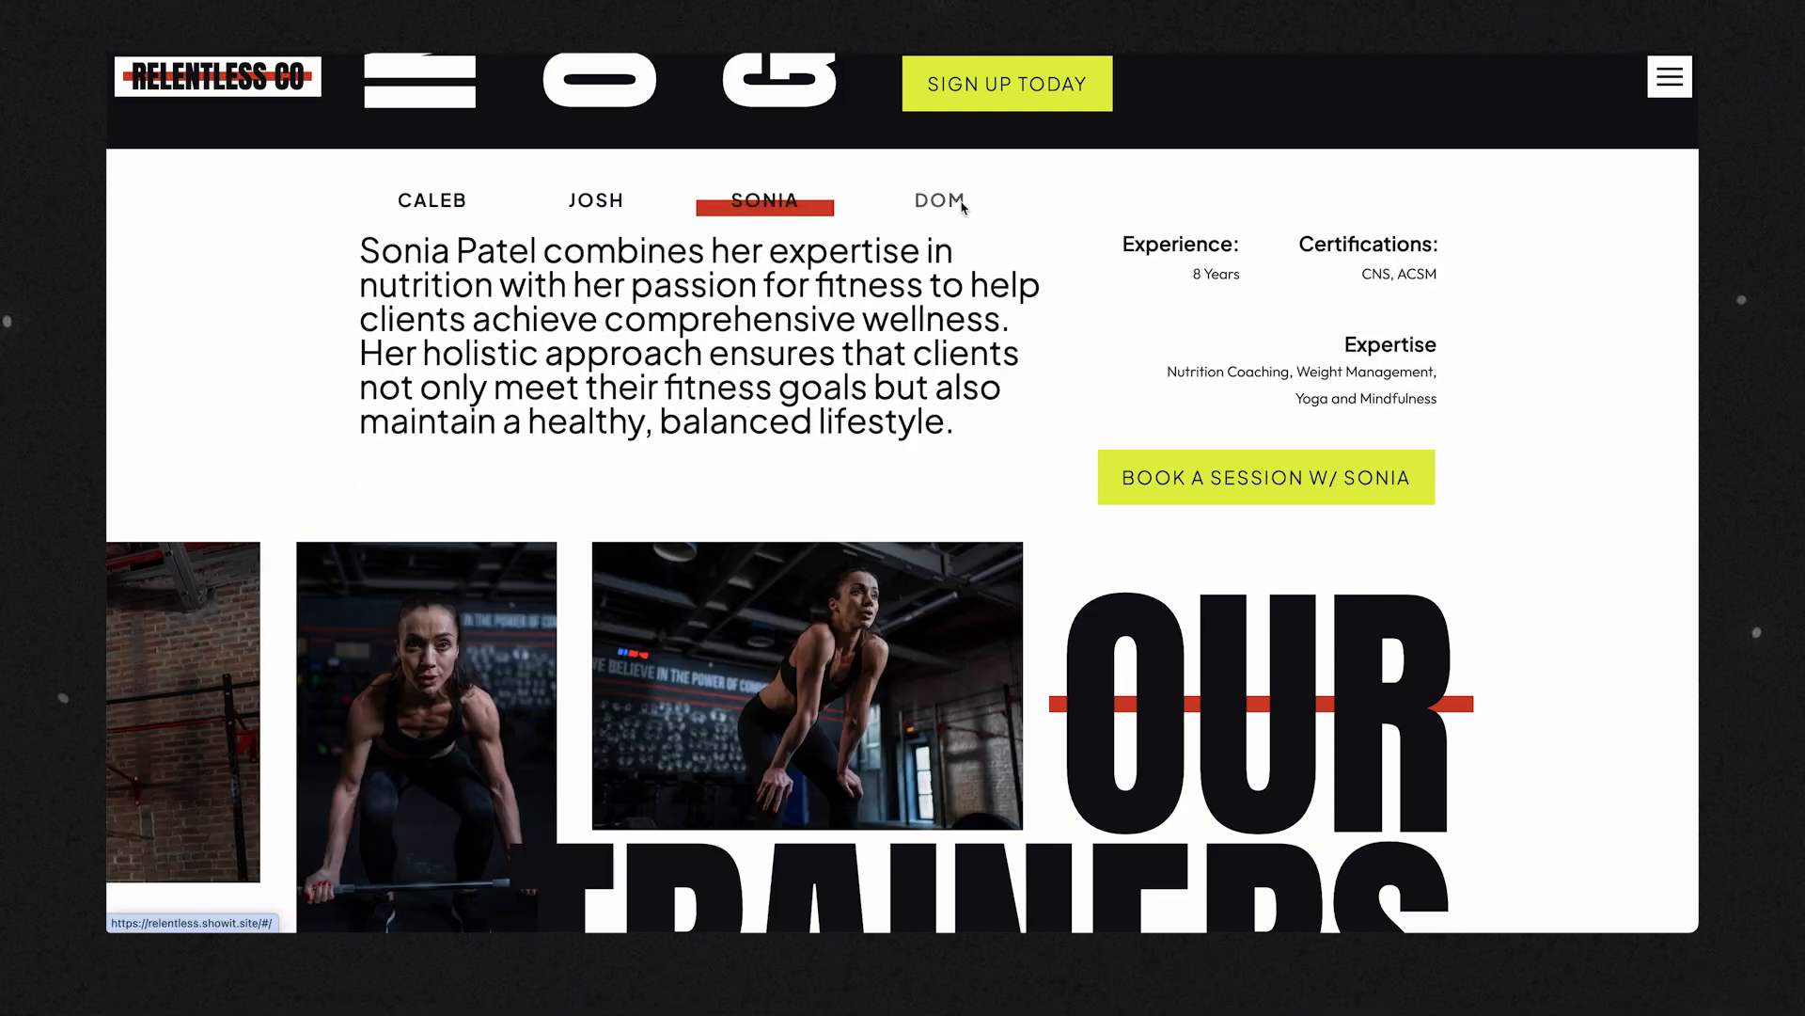
click(940, 202)
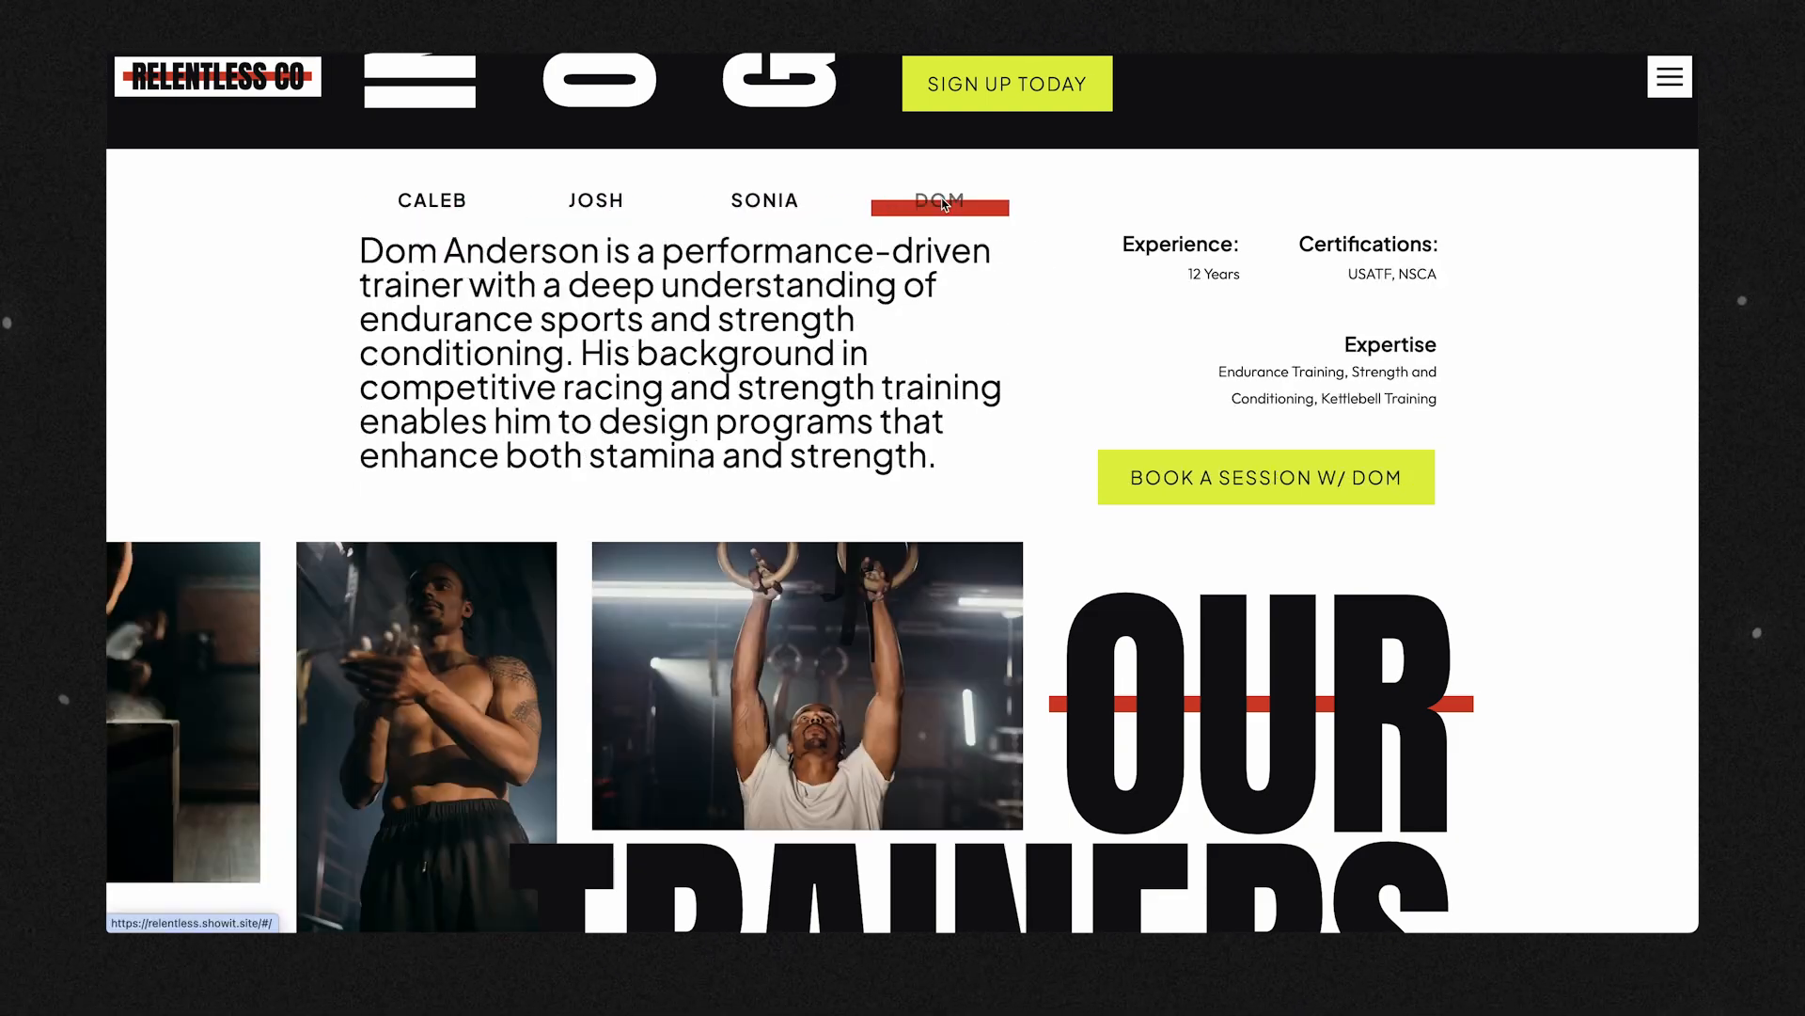
scroll(943, 203, down, 10)
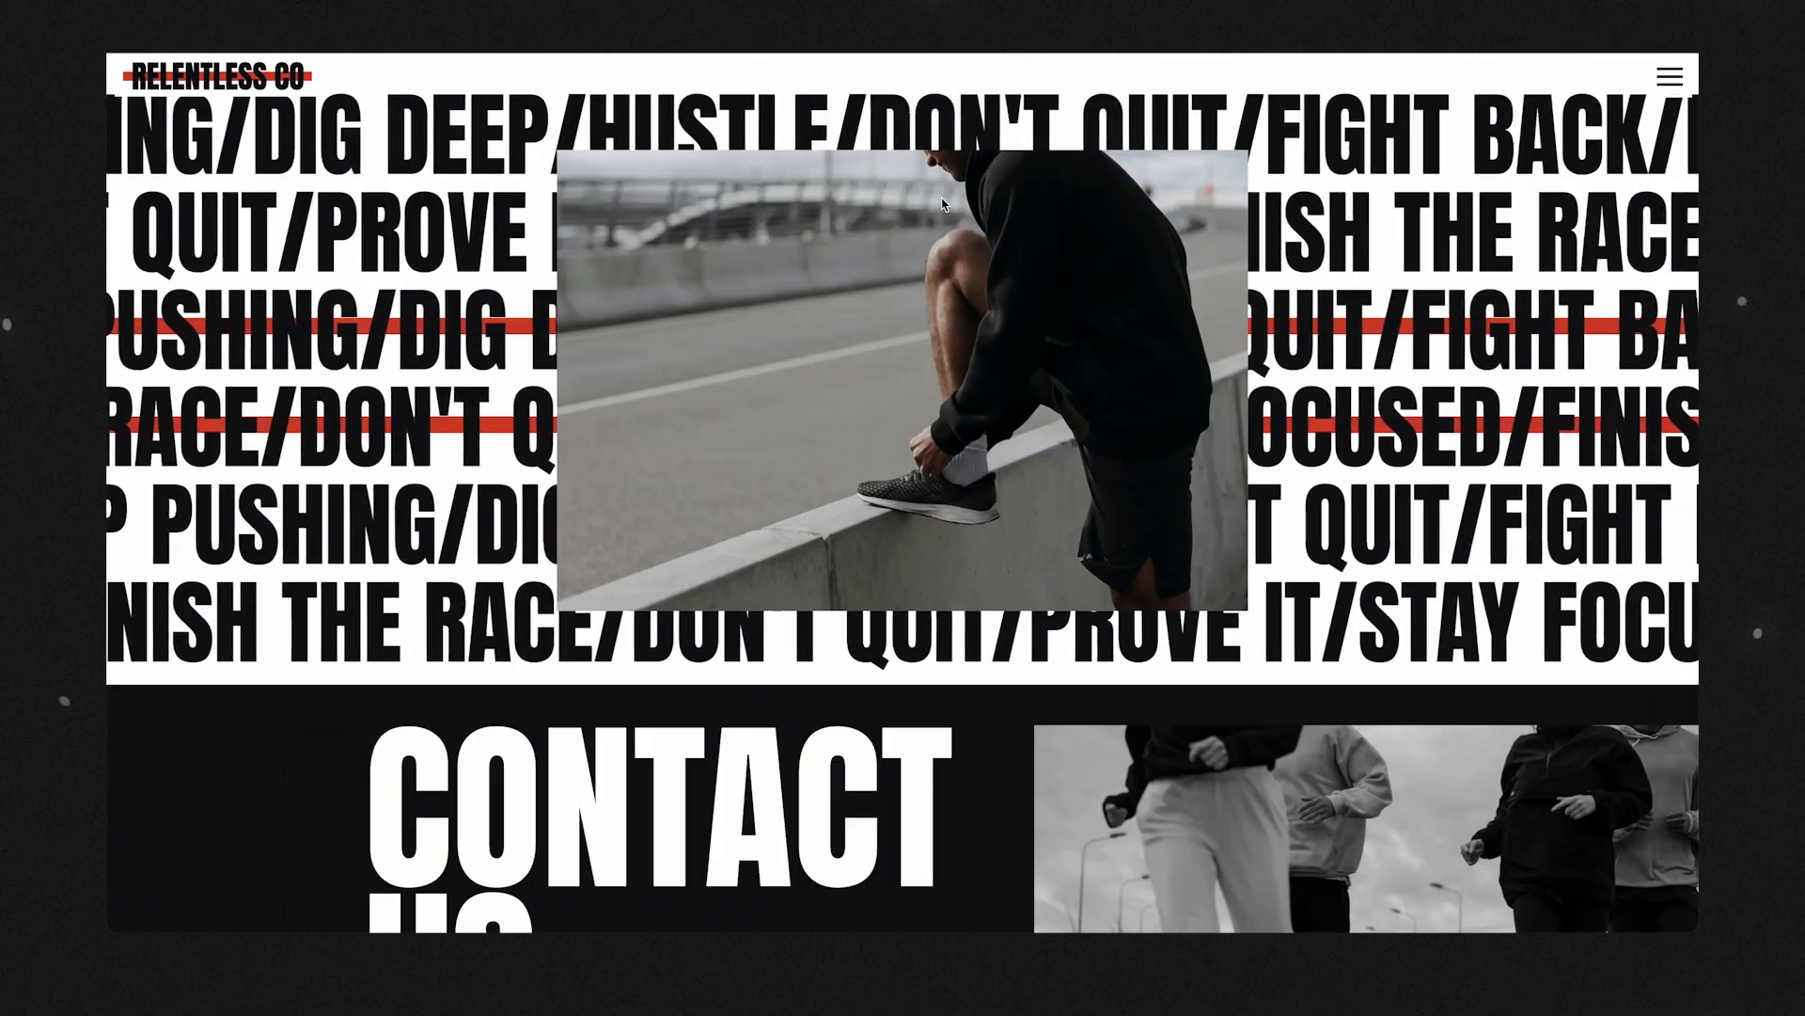
scroll(944, 204, down, 2)
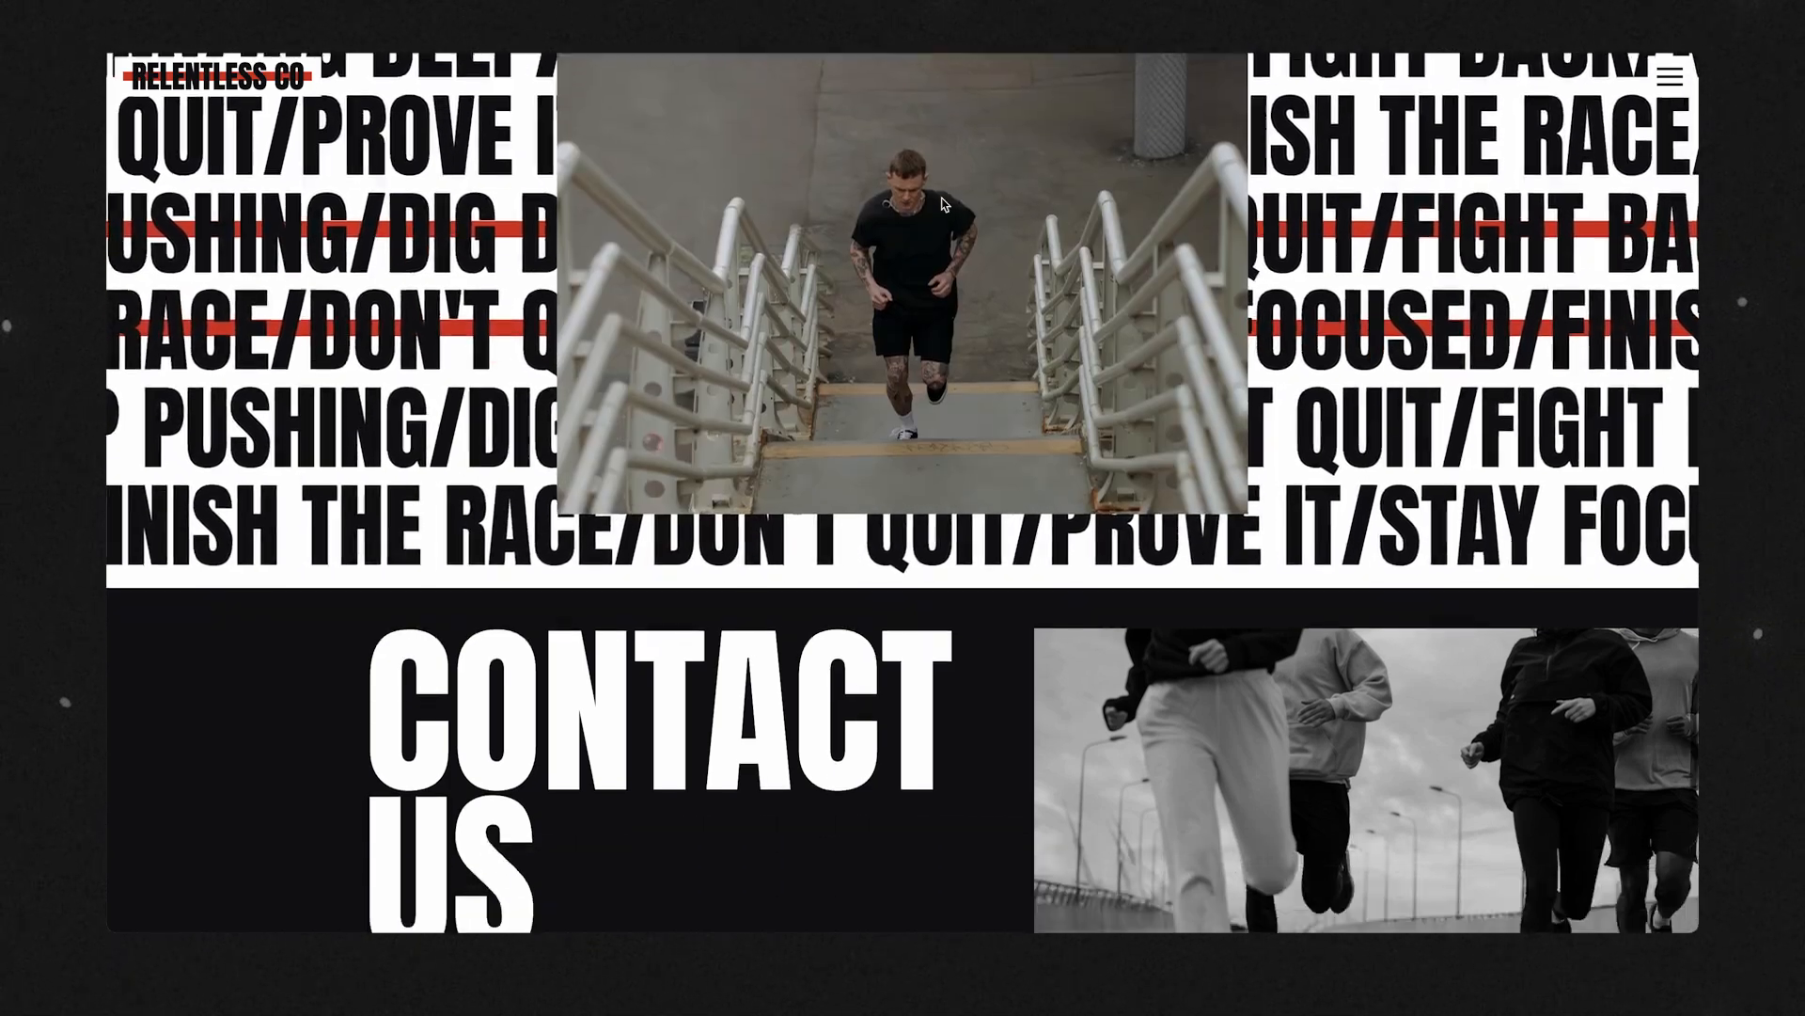
Switch to the Website Content Inventory document in Google Docs and look over its page and section outline.
scroll(944, 204, down, 6)
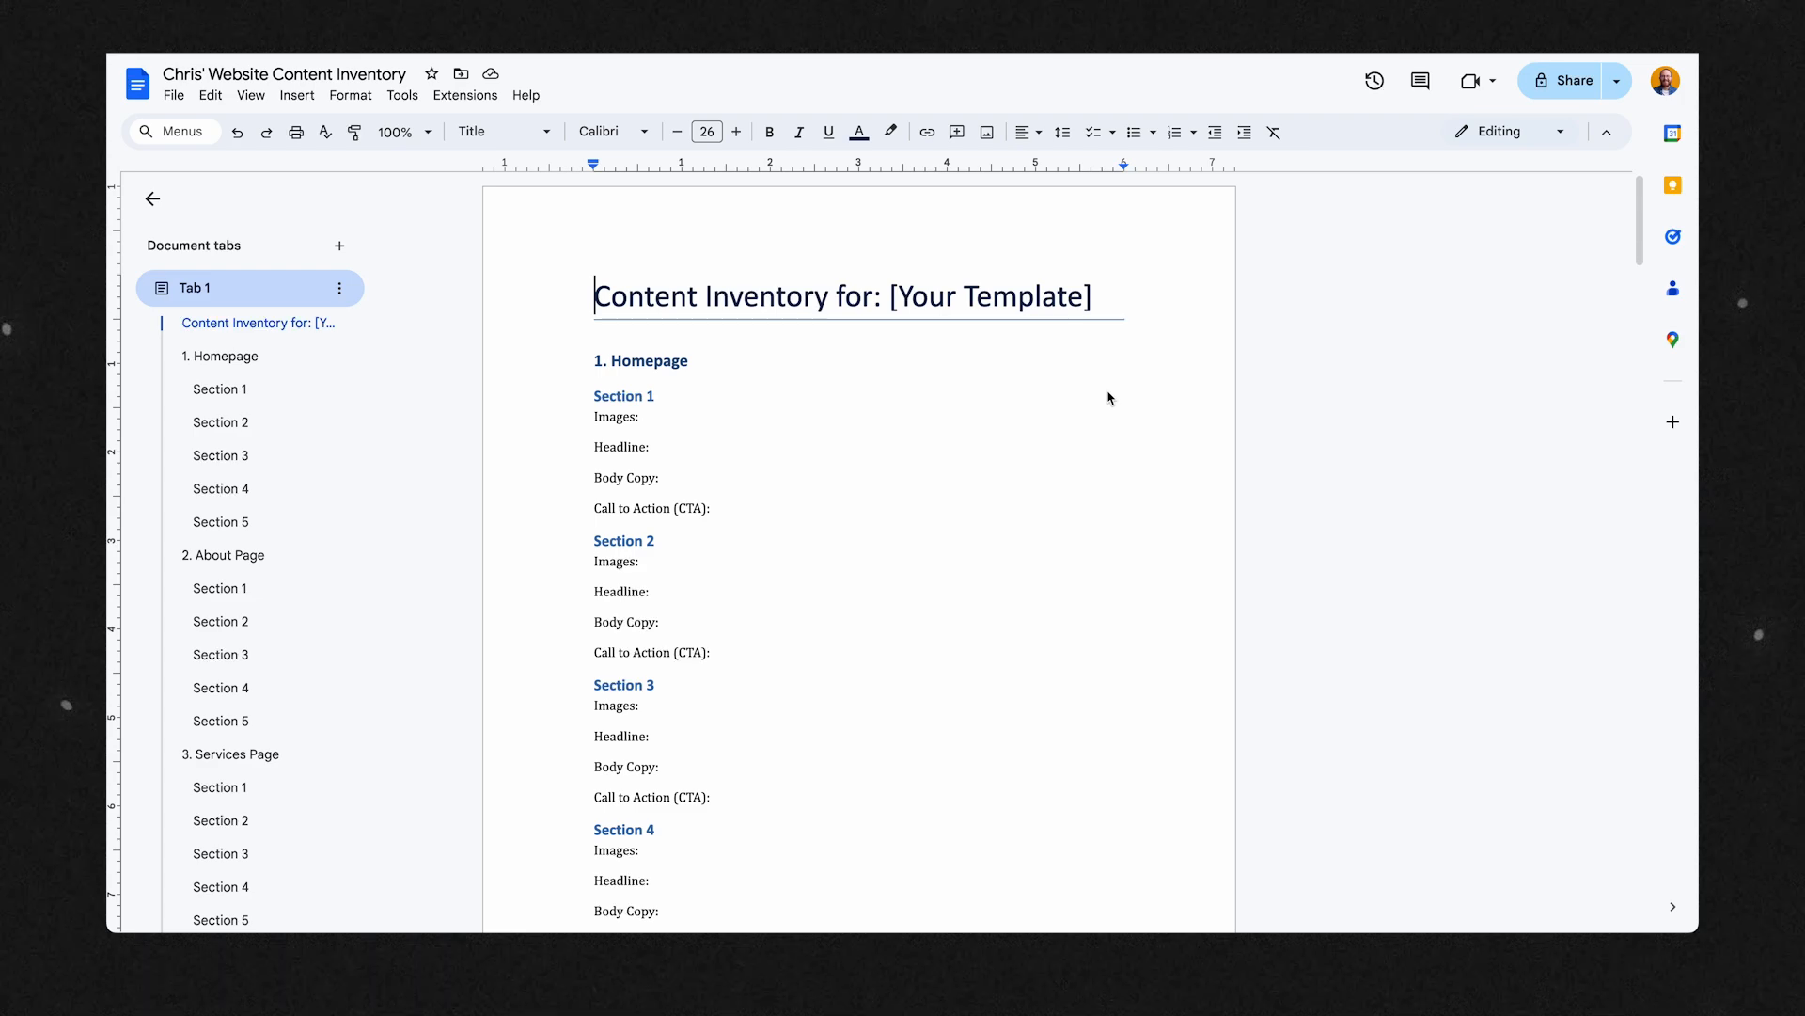
scroll(1108, 398, down, 10)
scroll(1109, 397, down, 10)
scroll(1109, 398, up, 20)
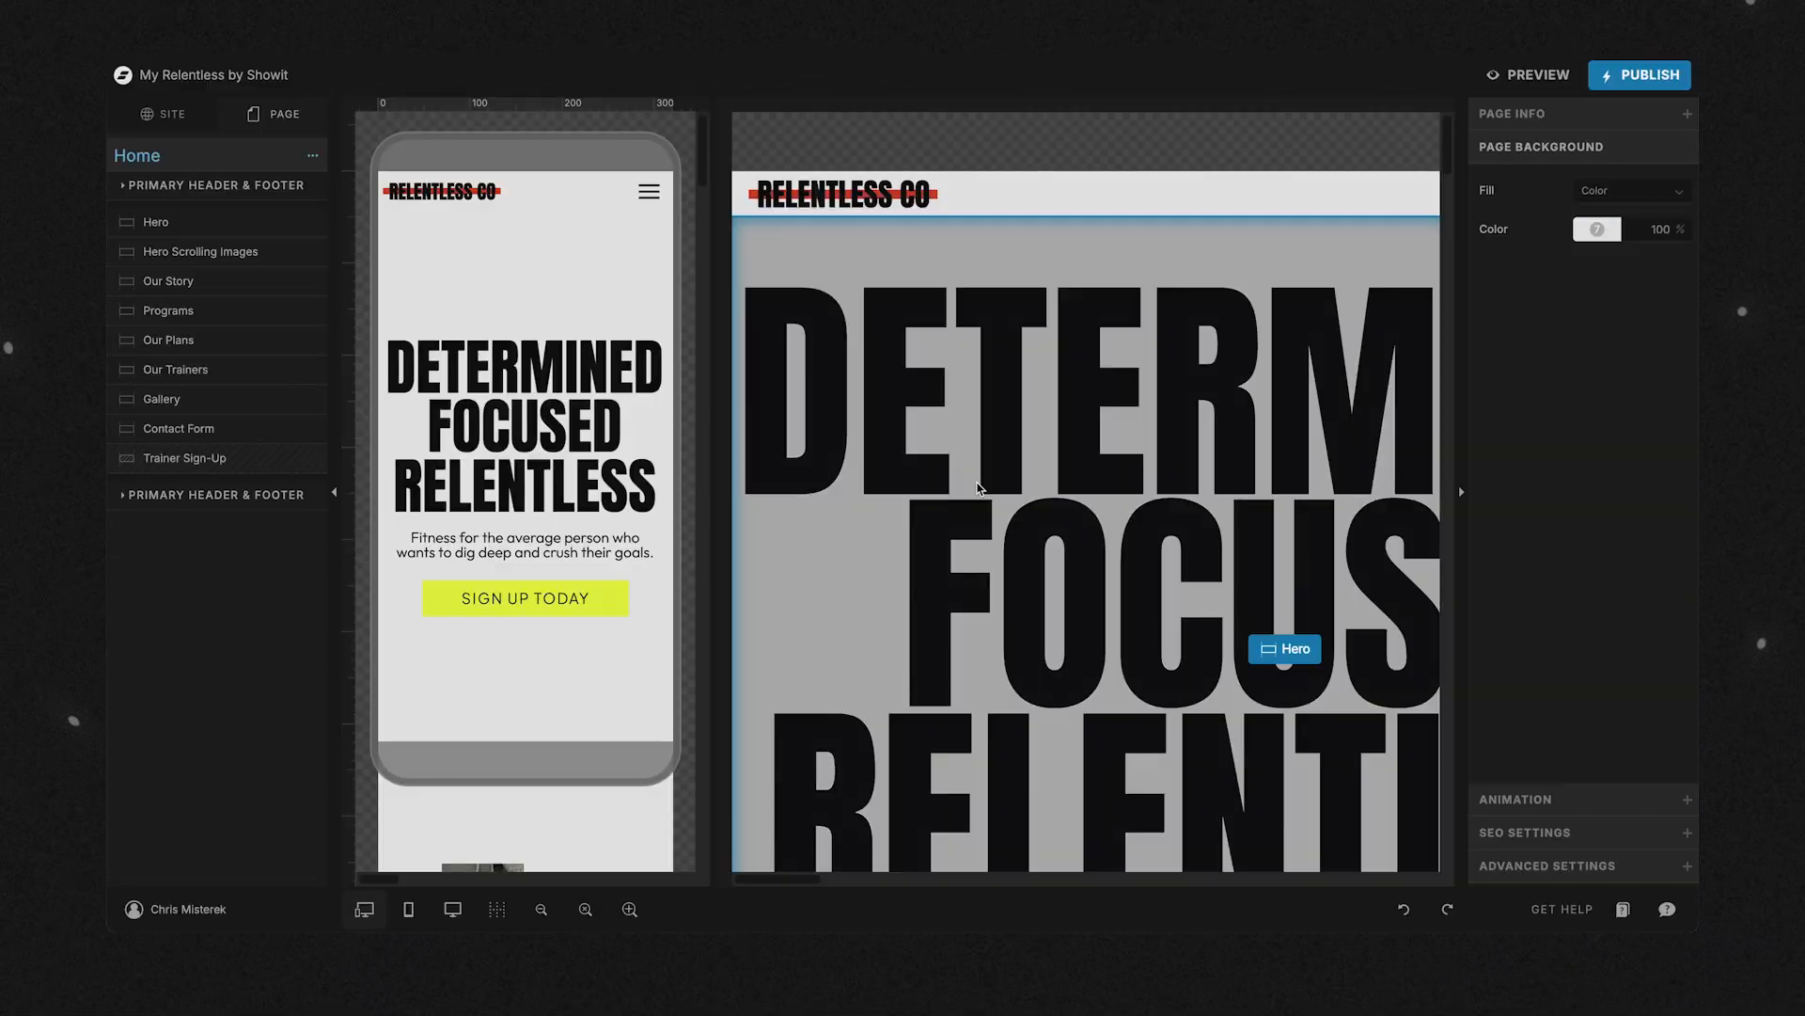
Switch back to the Showit editor, select the Hero canvas and show only the desktop layout, enlarged to fill the workspace.
click(978, 488)
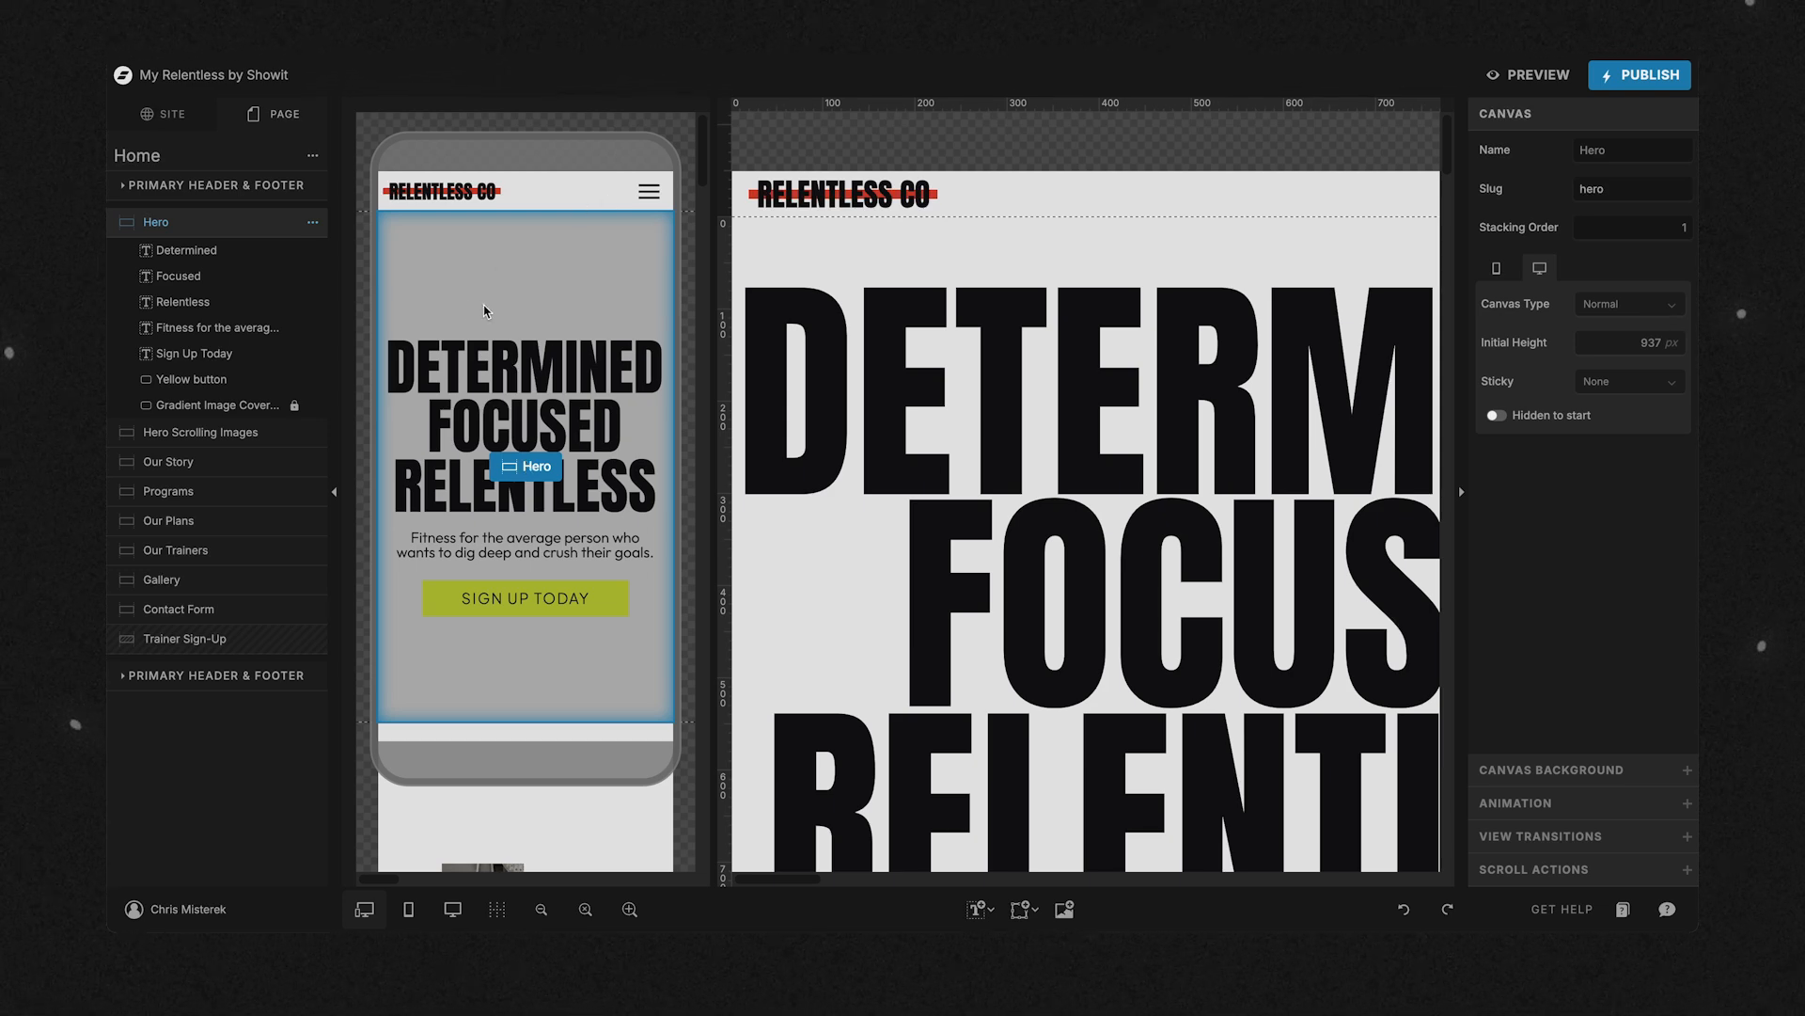
scroll(1085, 331, down, 6)
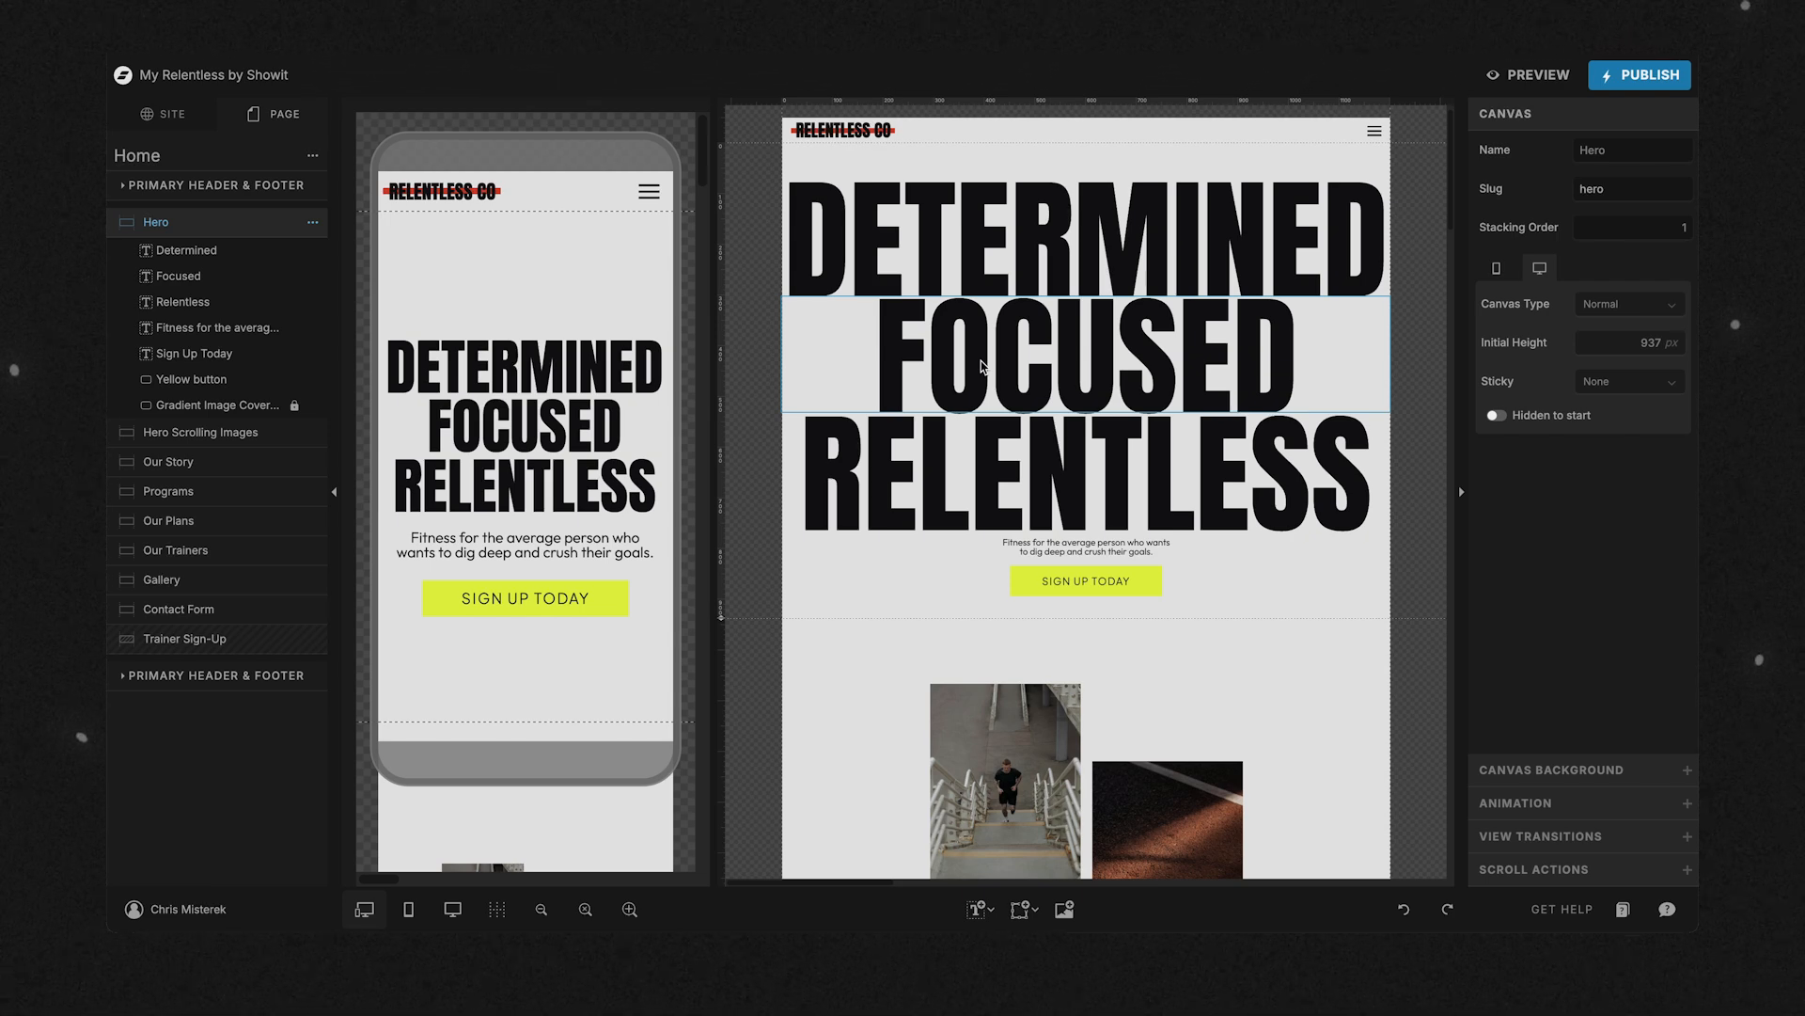
click(453, 912)
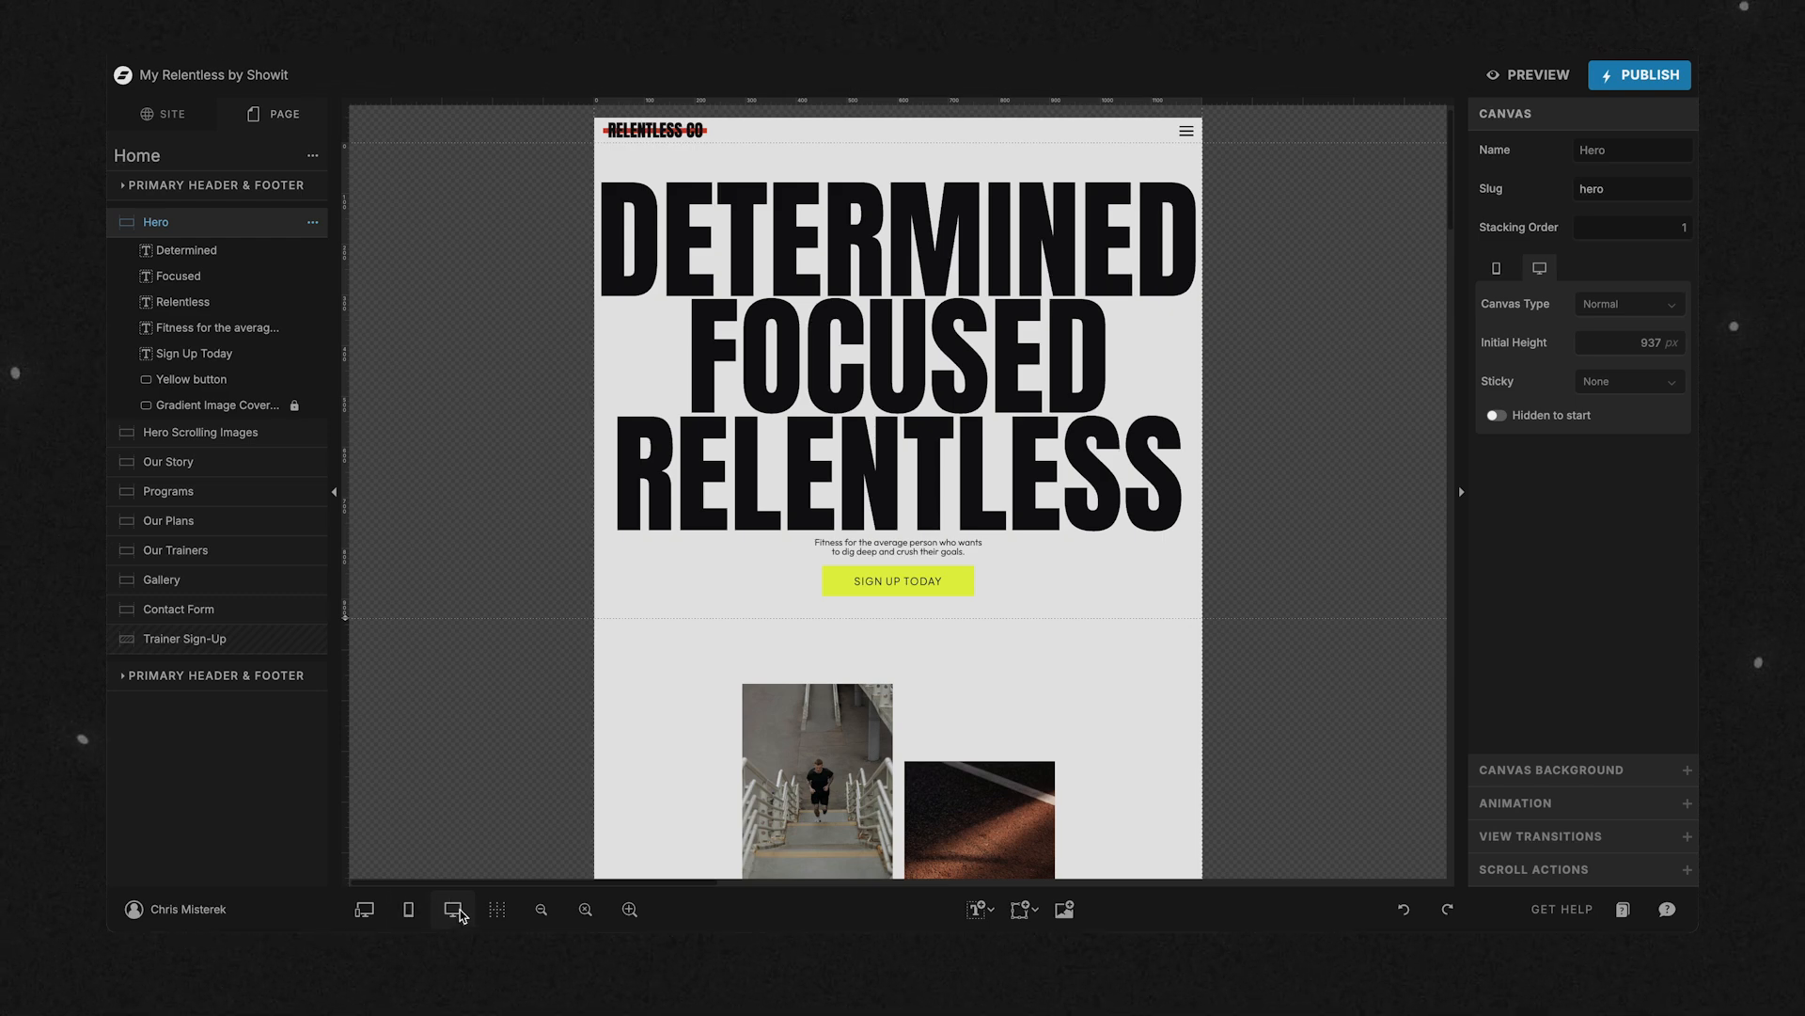
click(629, 909)
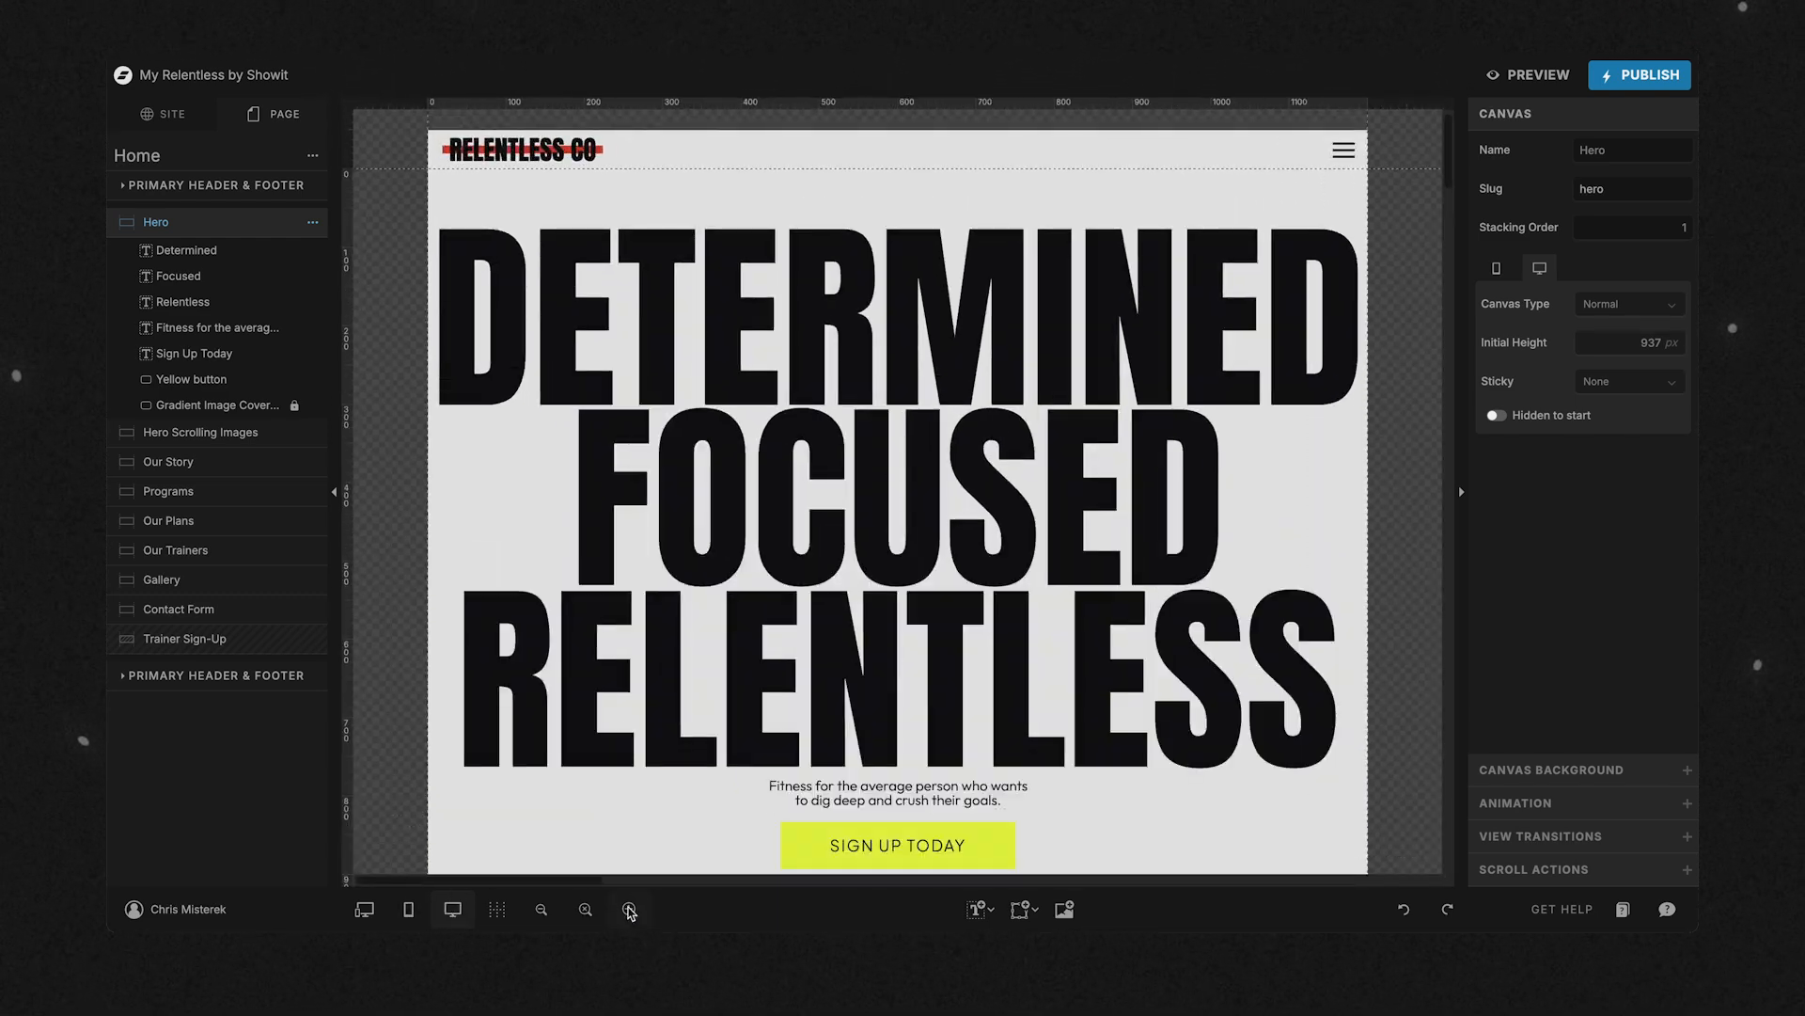
click(544, 912)
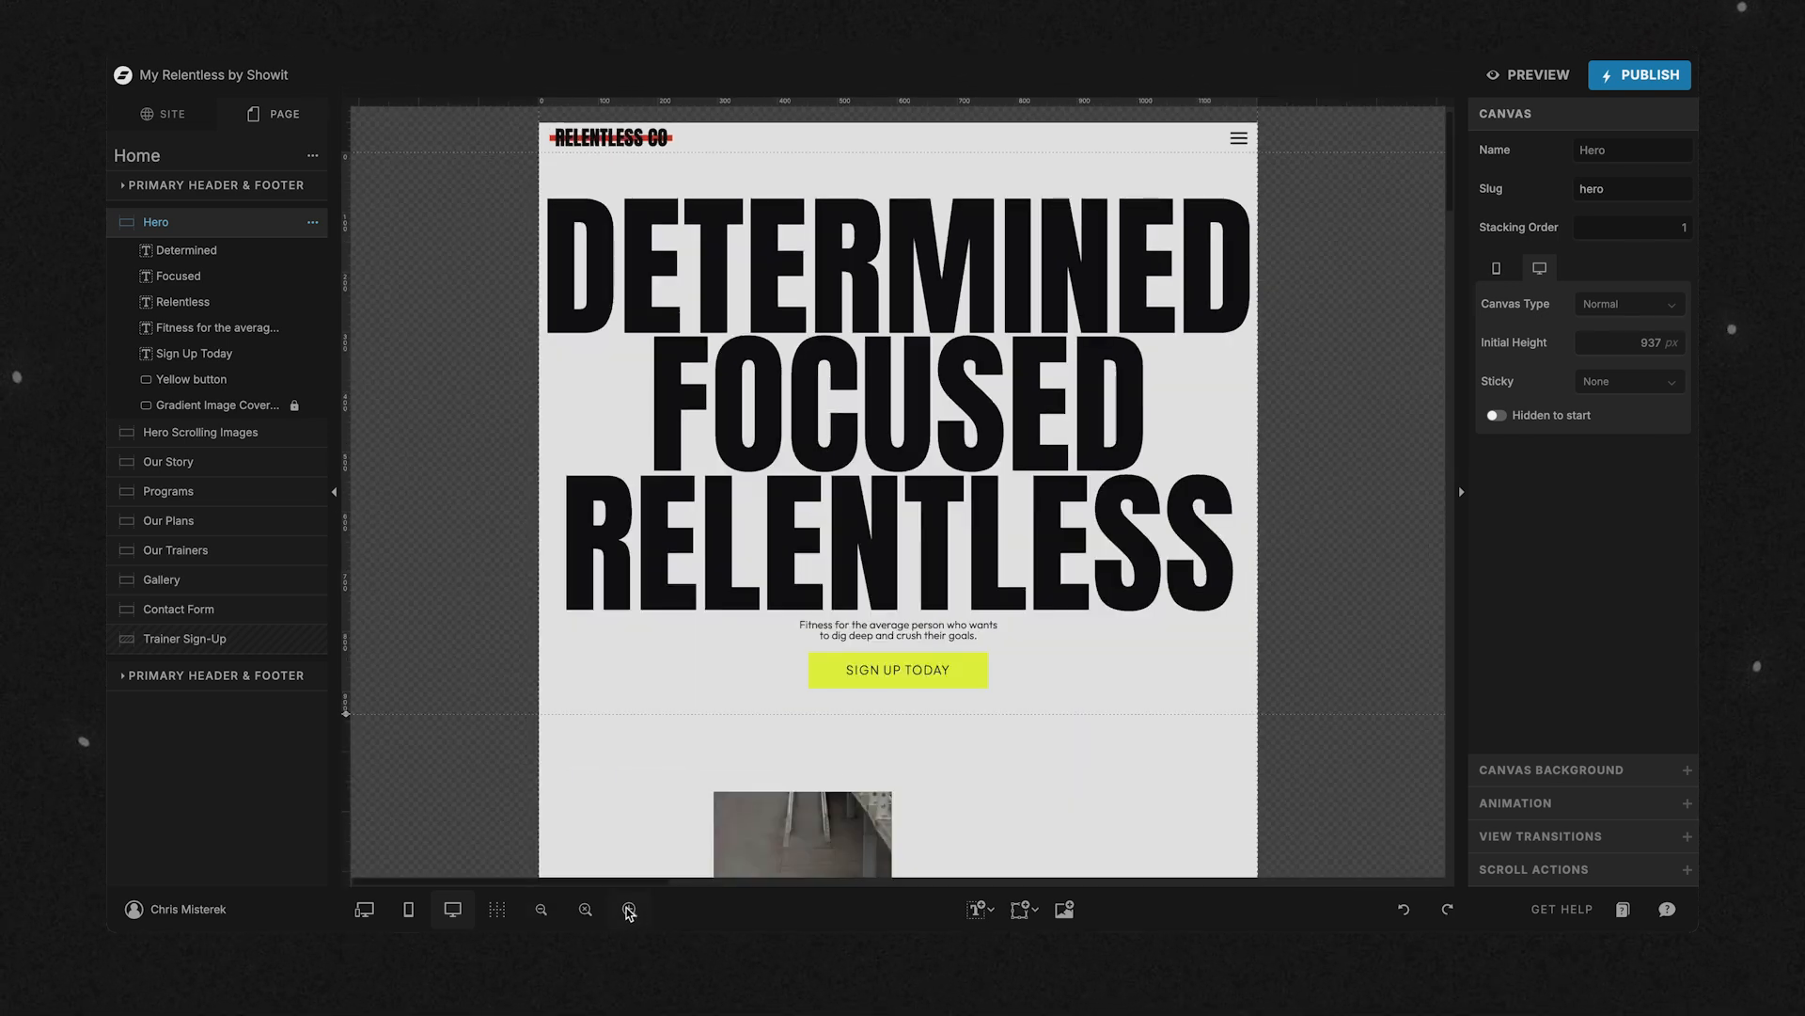
click(629, 910)
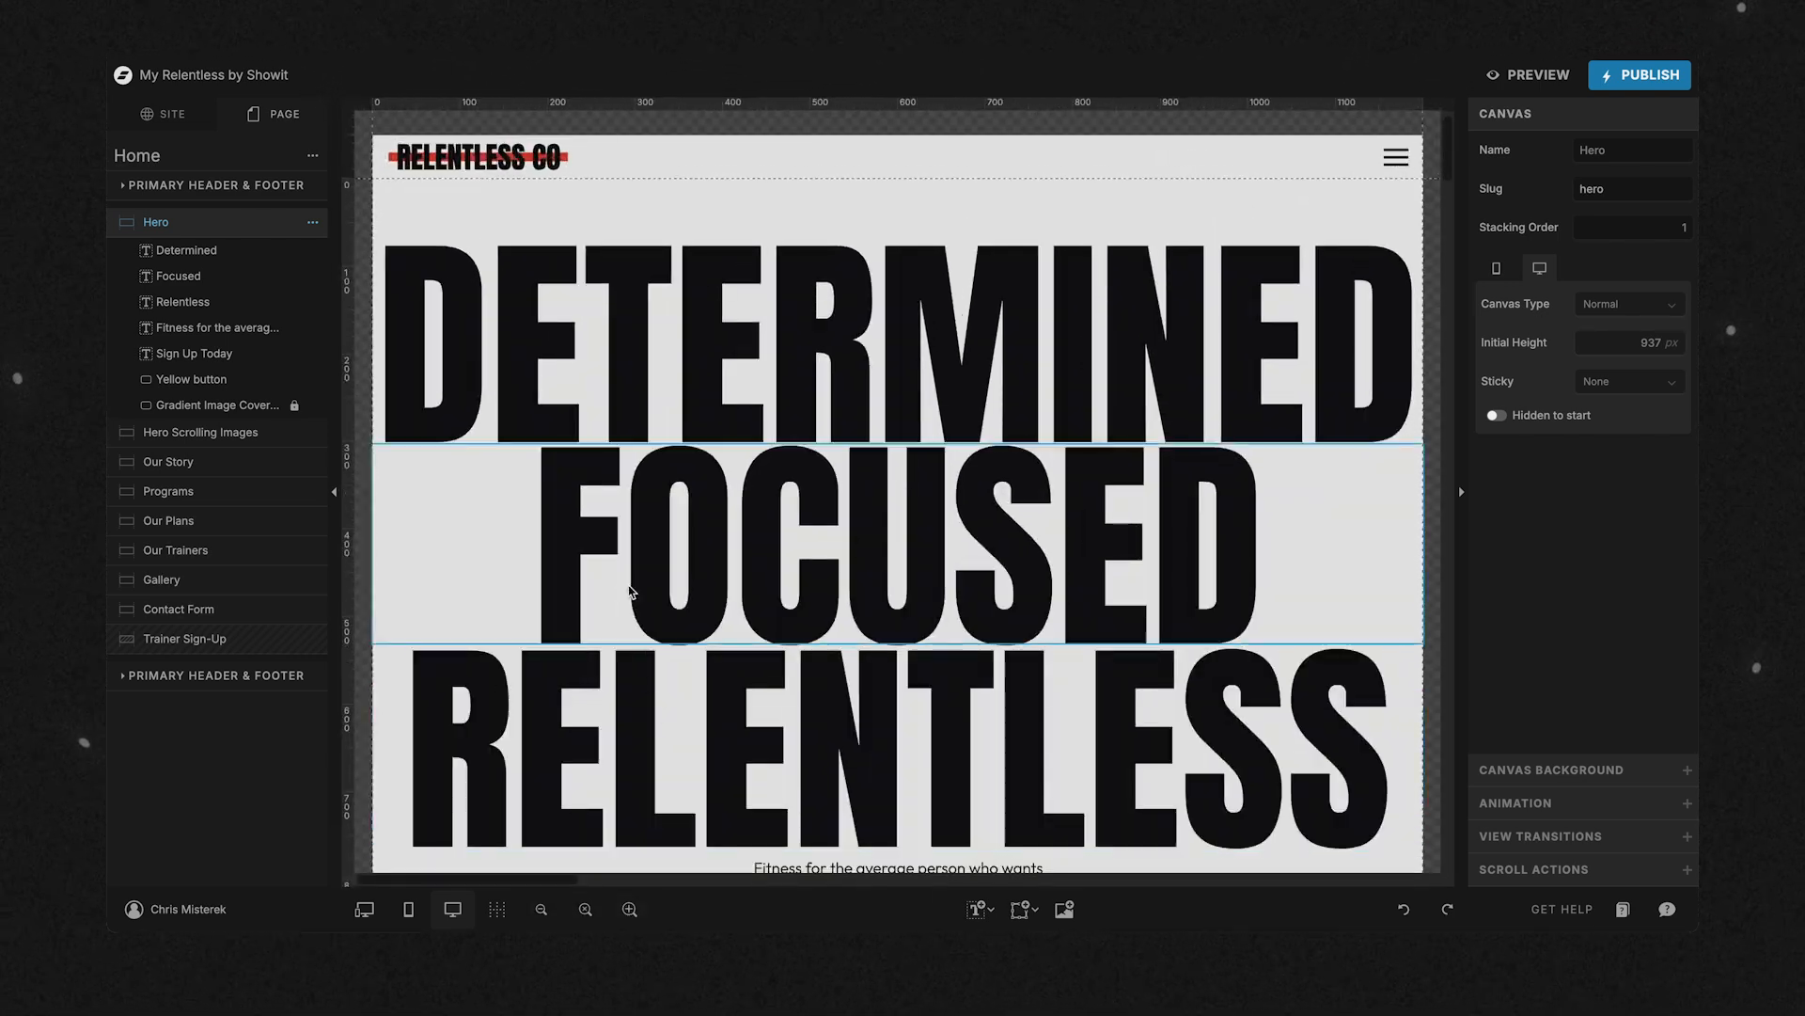
Unpublish the Coming Soon page in the site's page list.
click(165, 113)
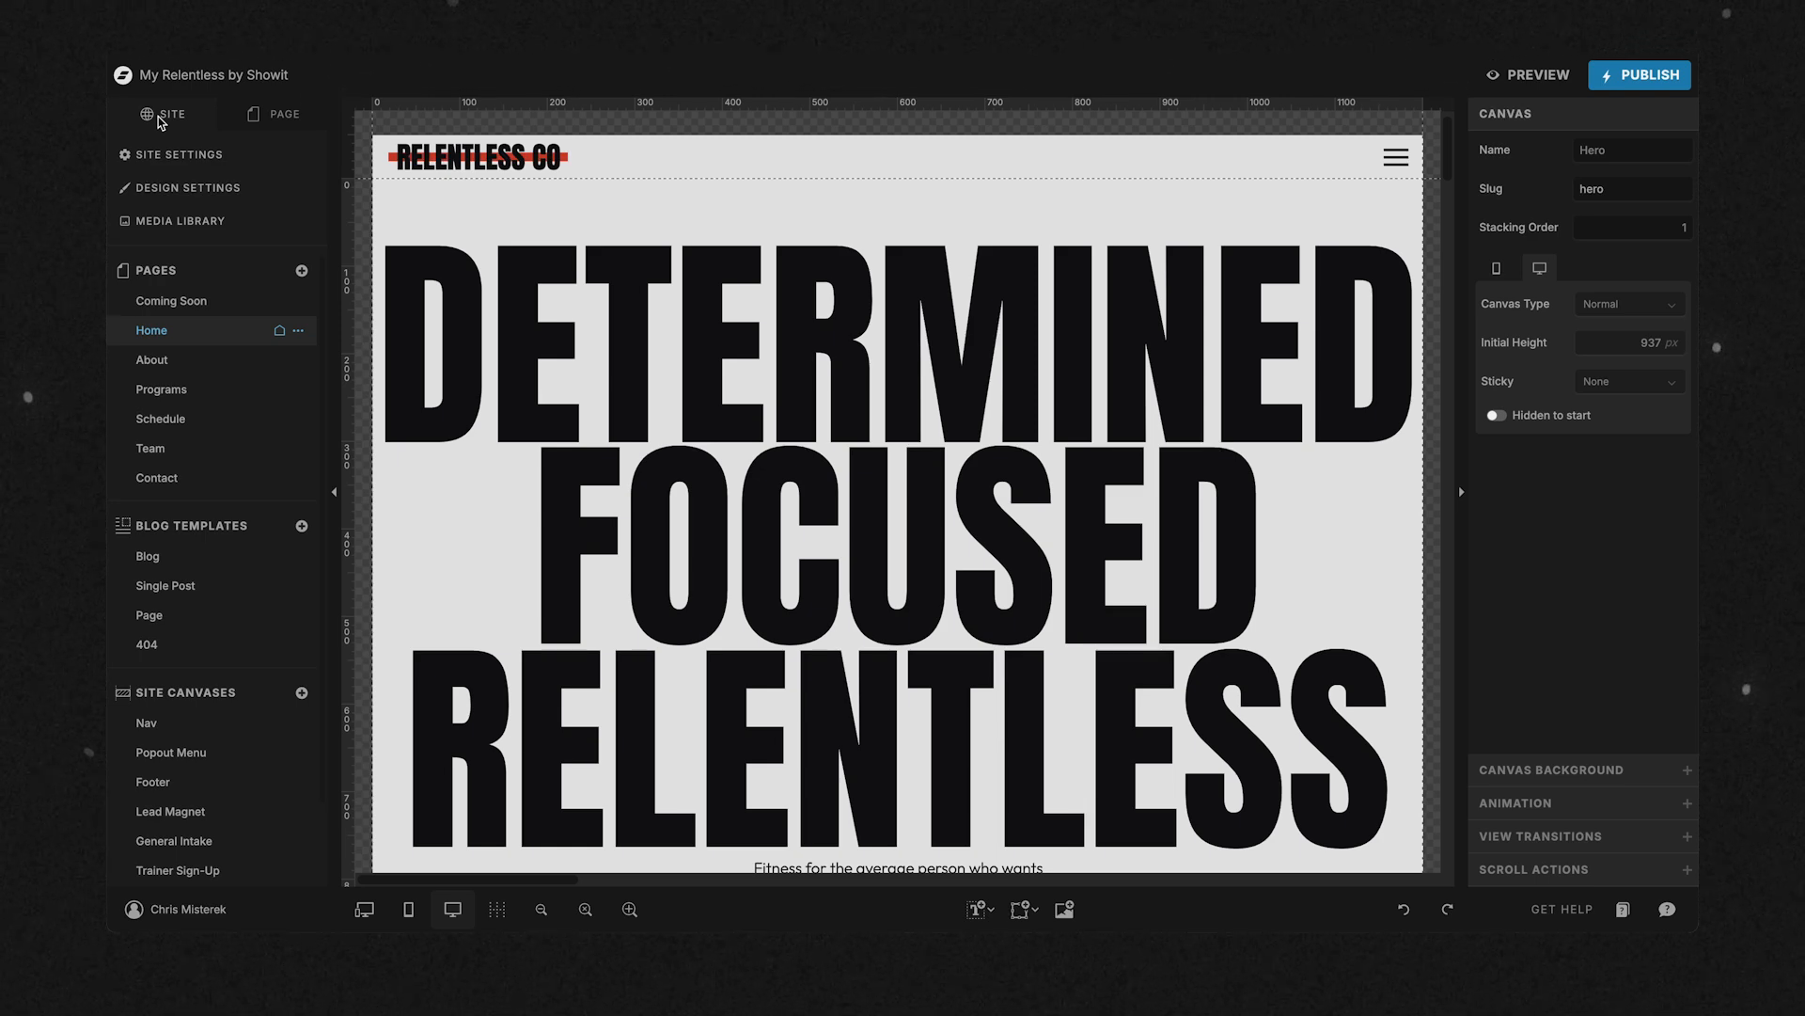
click(298, 302)
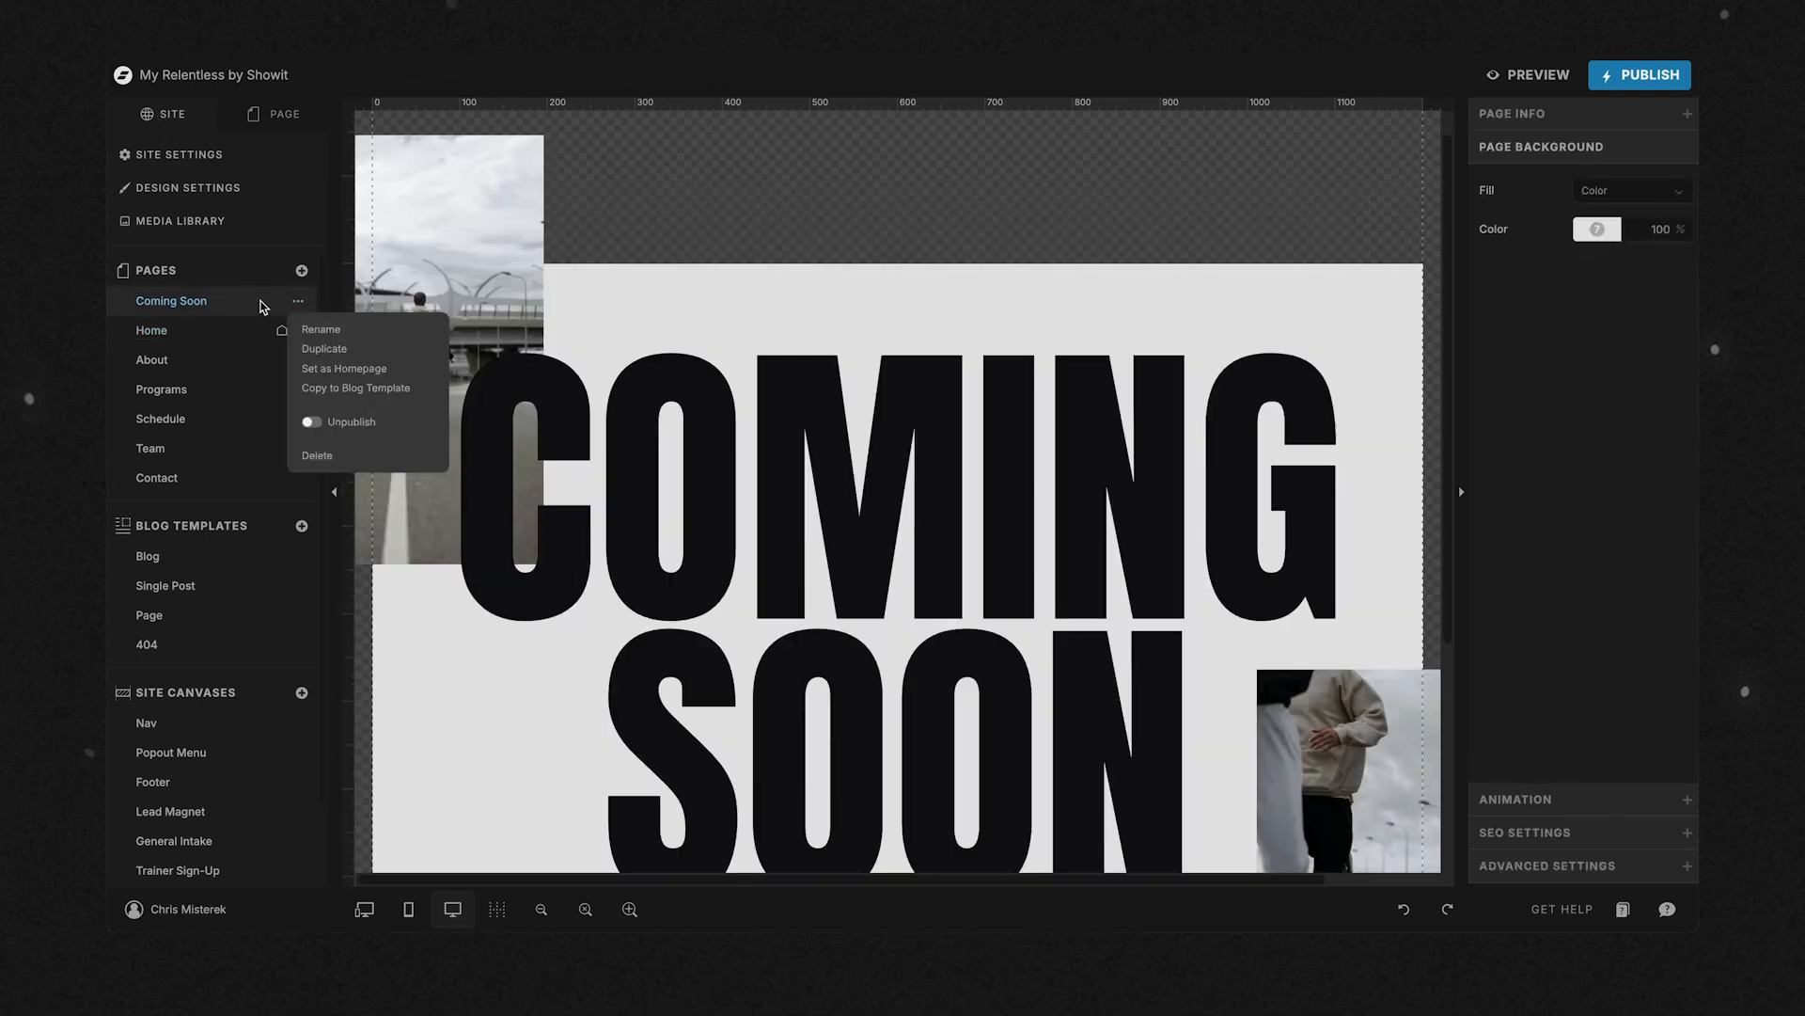
click(311, 422)
click(239, 301)
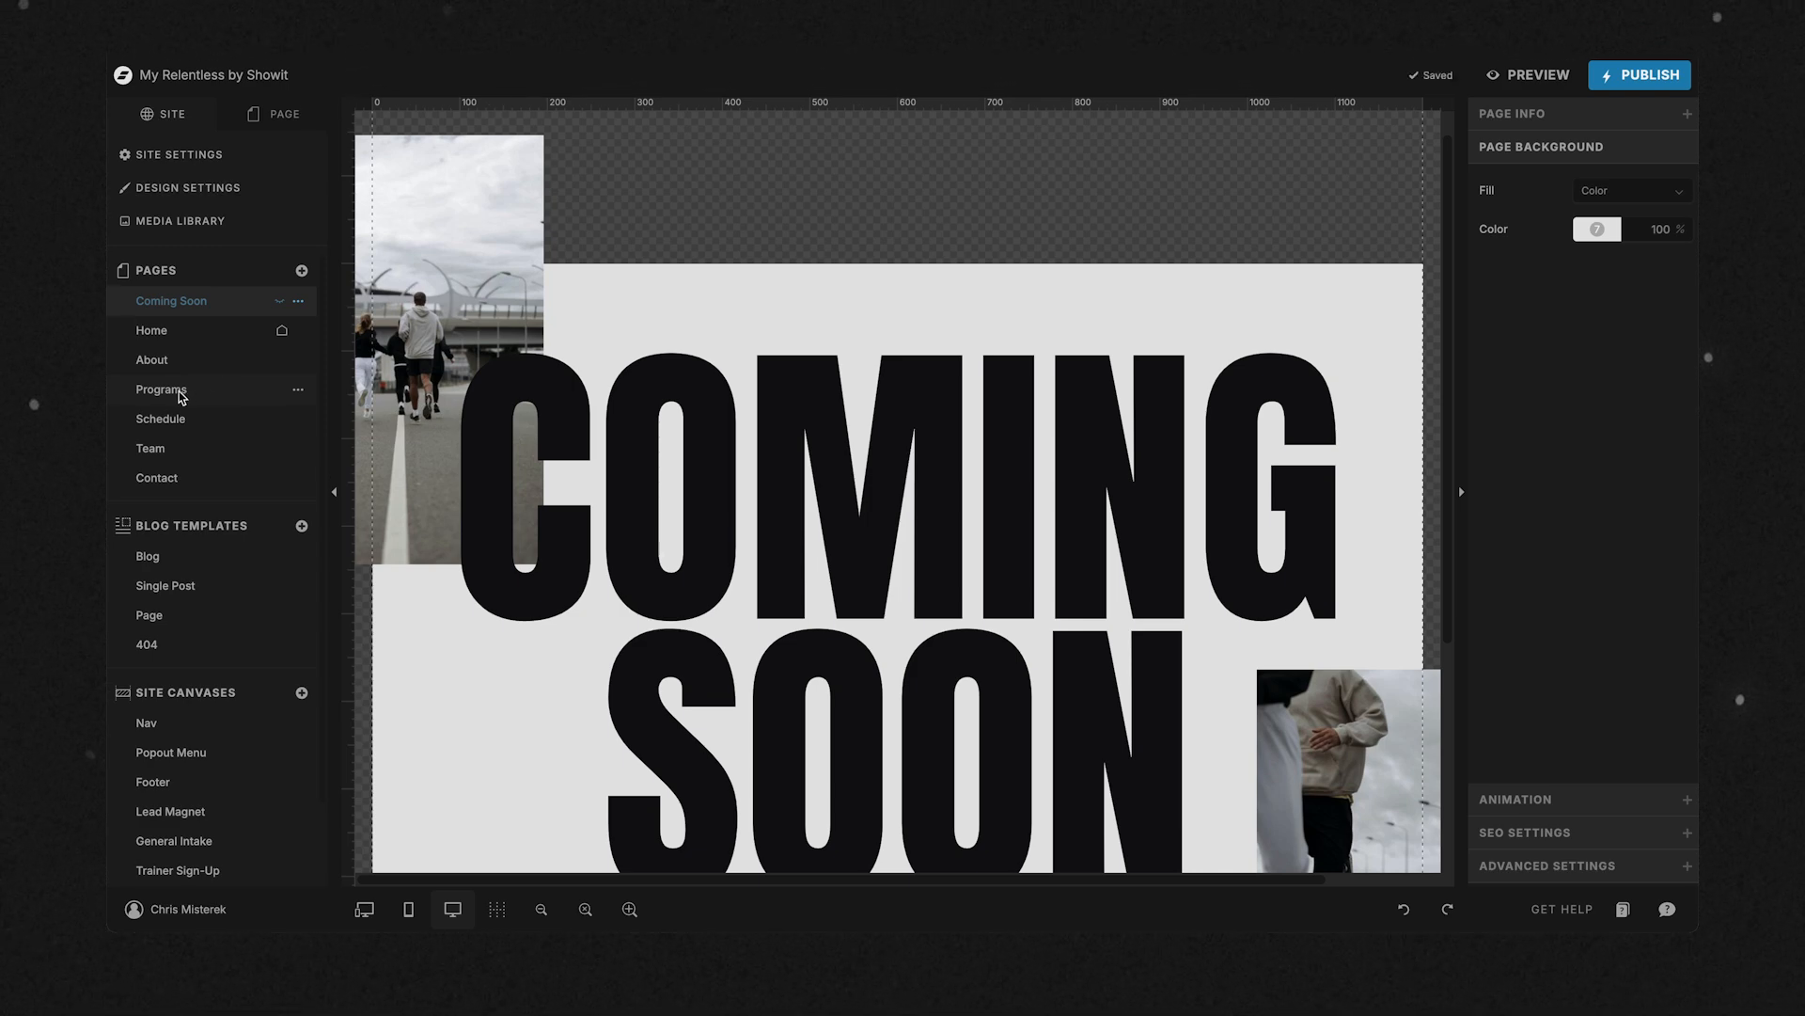
Look through the Programs page's content and rename the page as Services.
click(182, 396)
scroll(873, 470, down, 5)
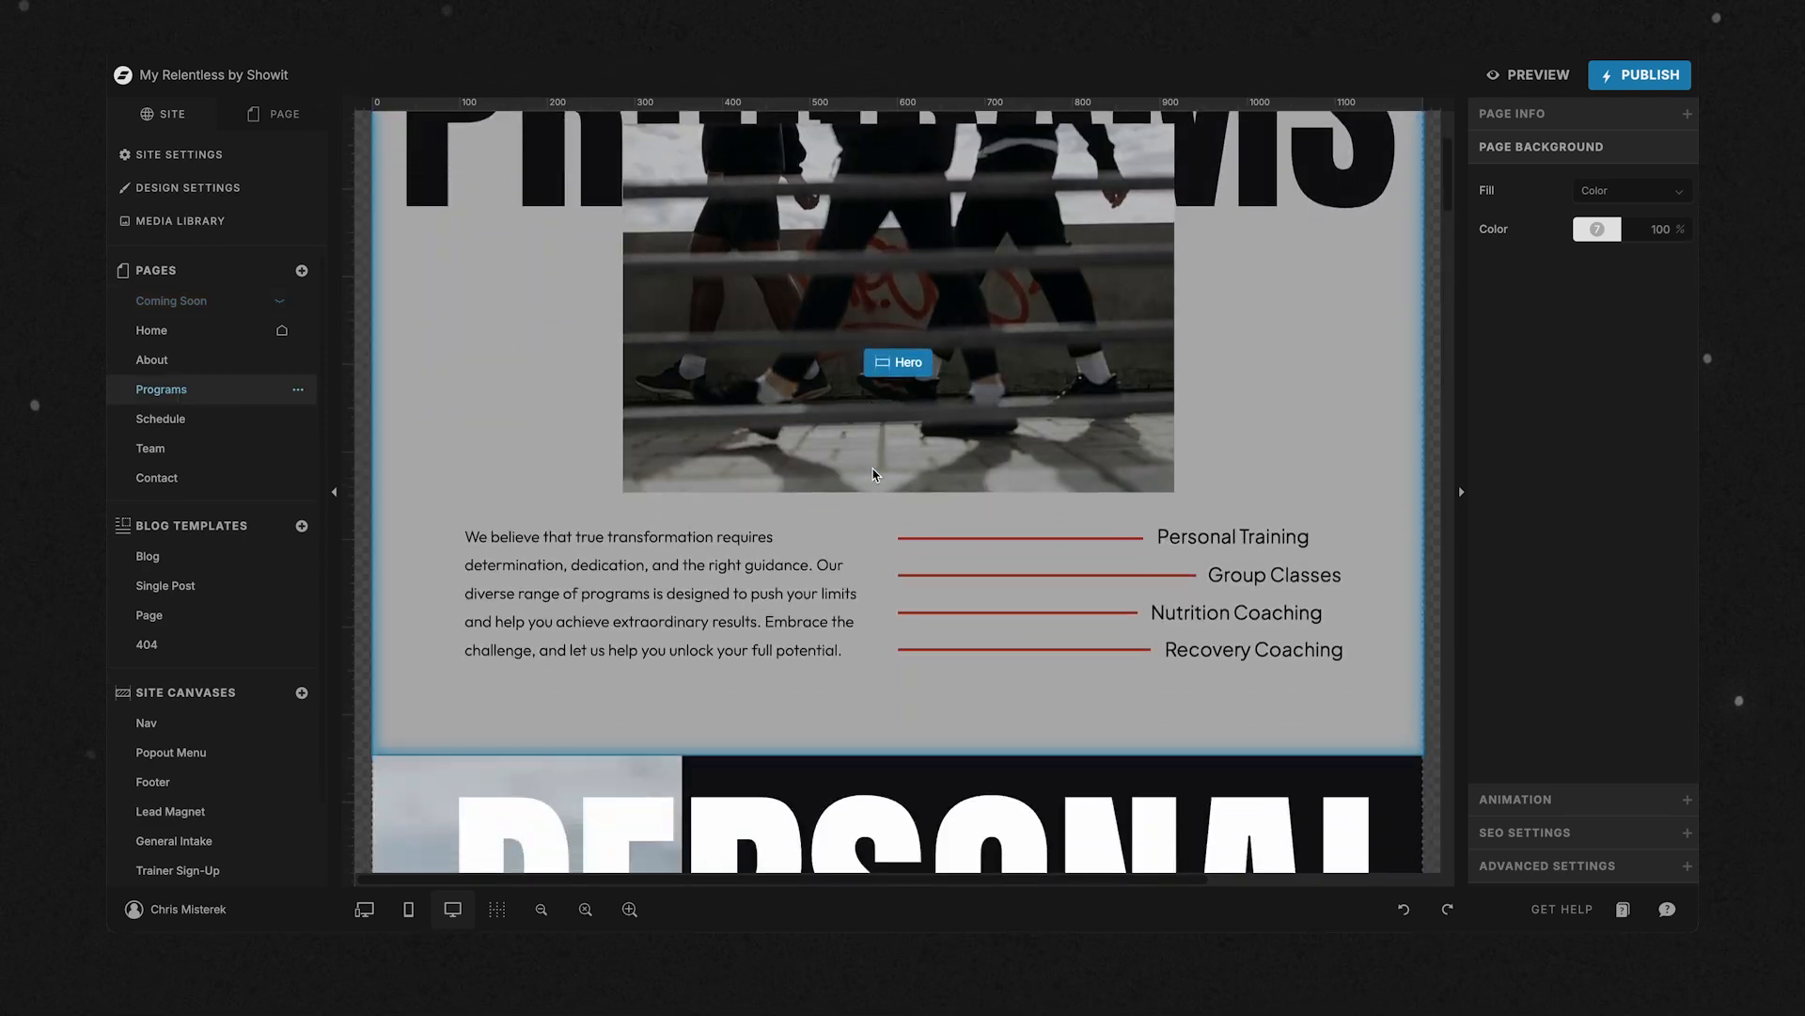
scroll(873, 473, down, 9)
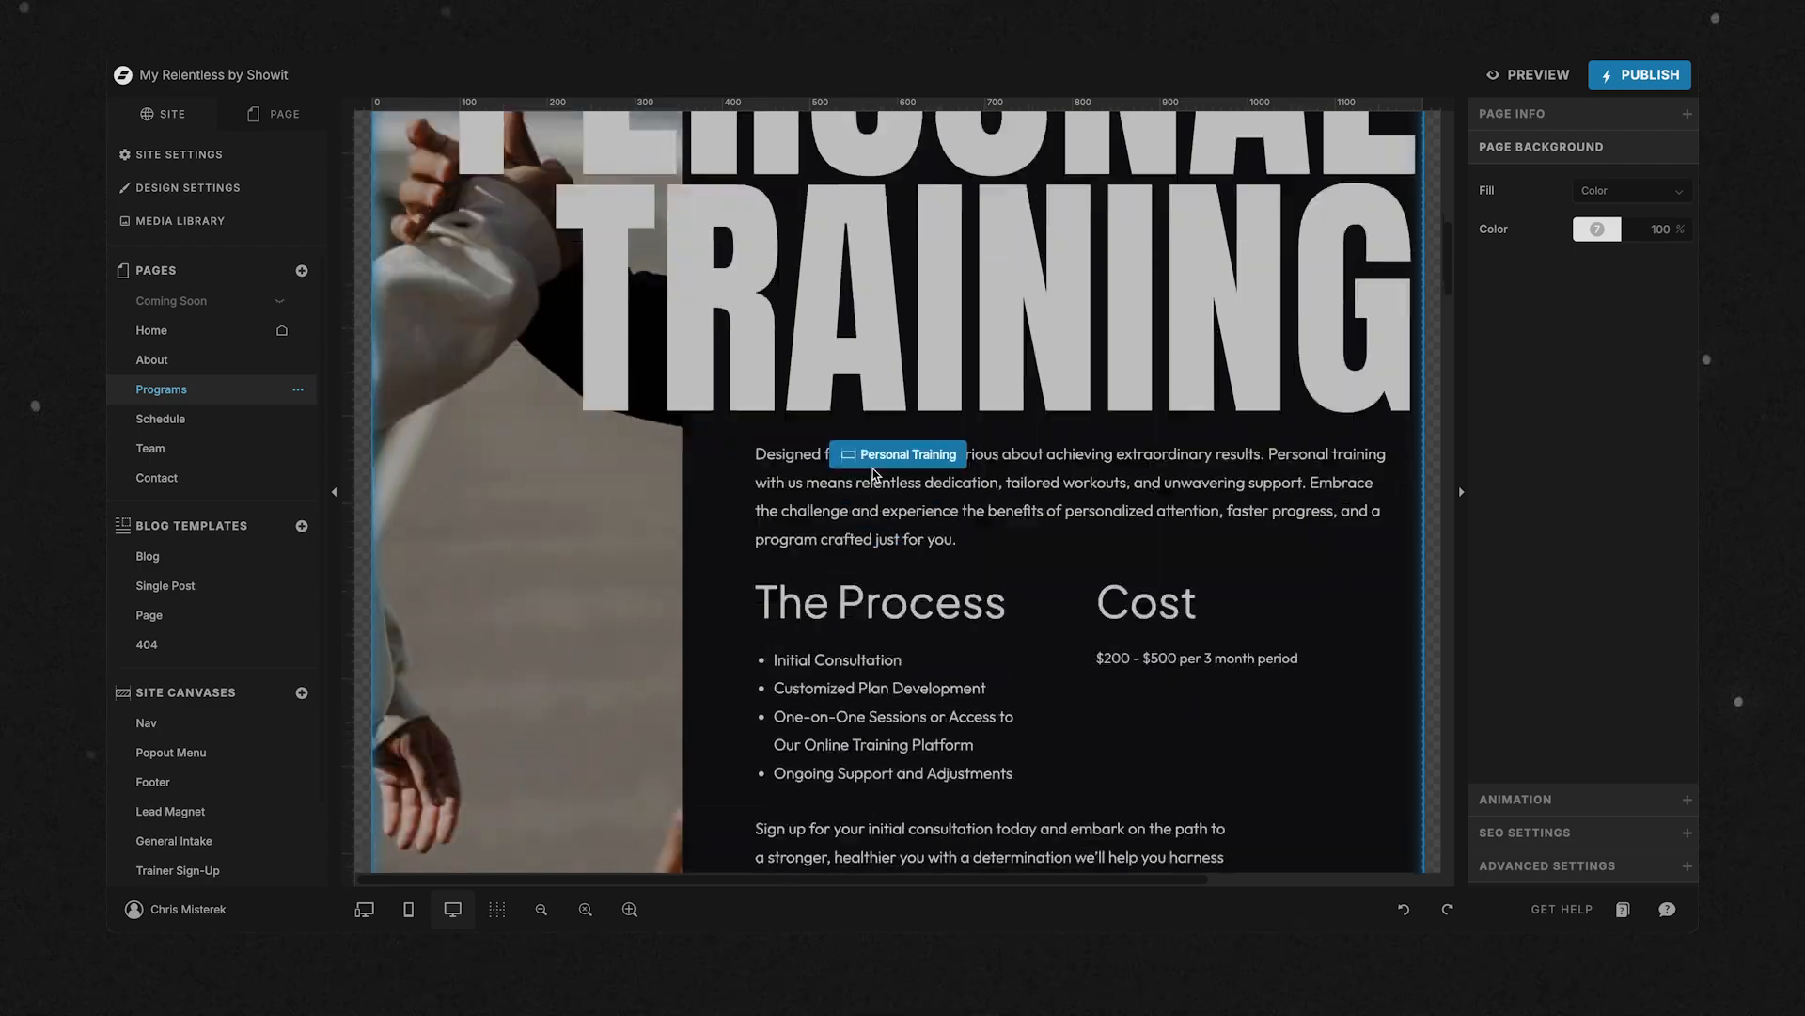
scroll(873, 473, down, 20)
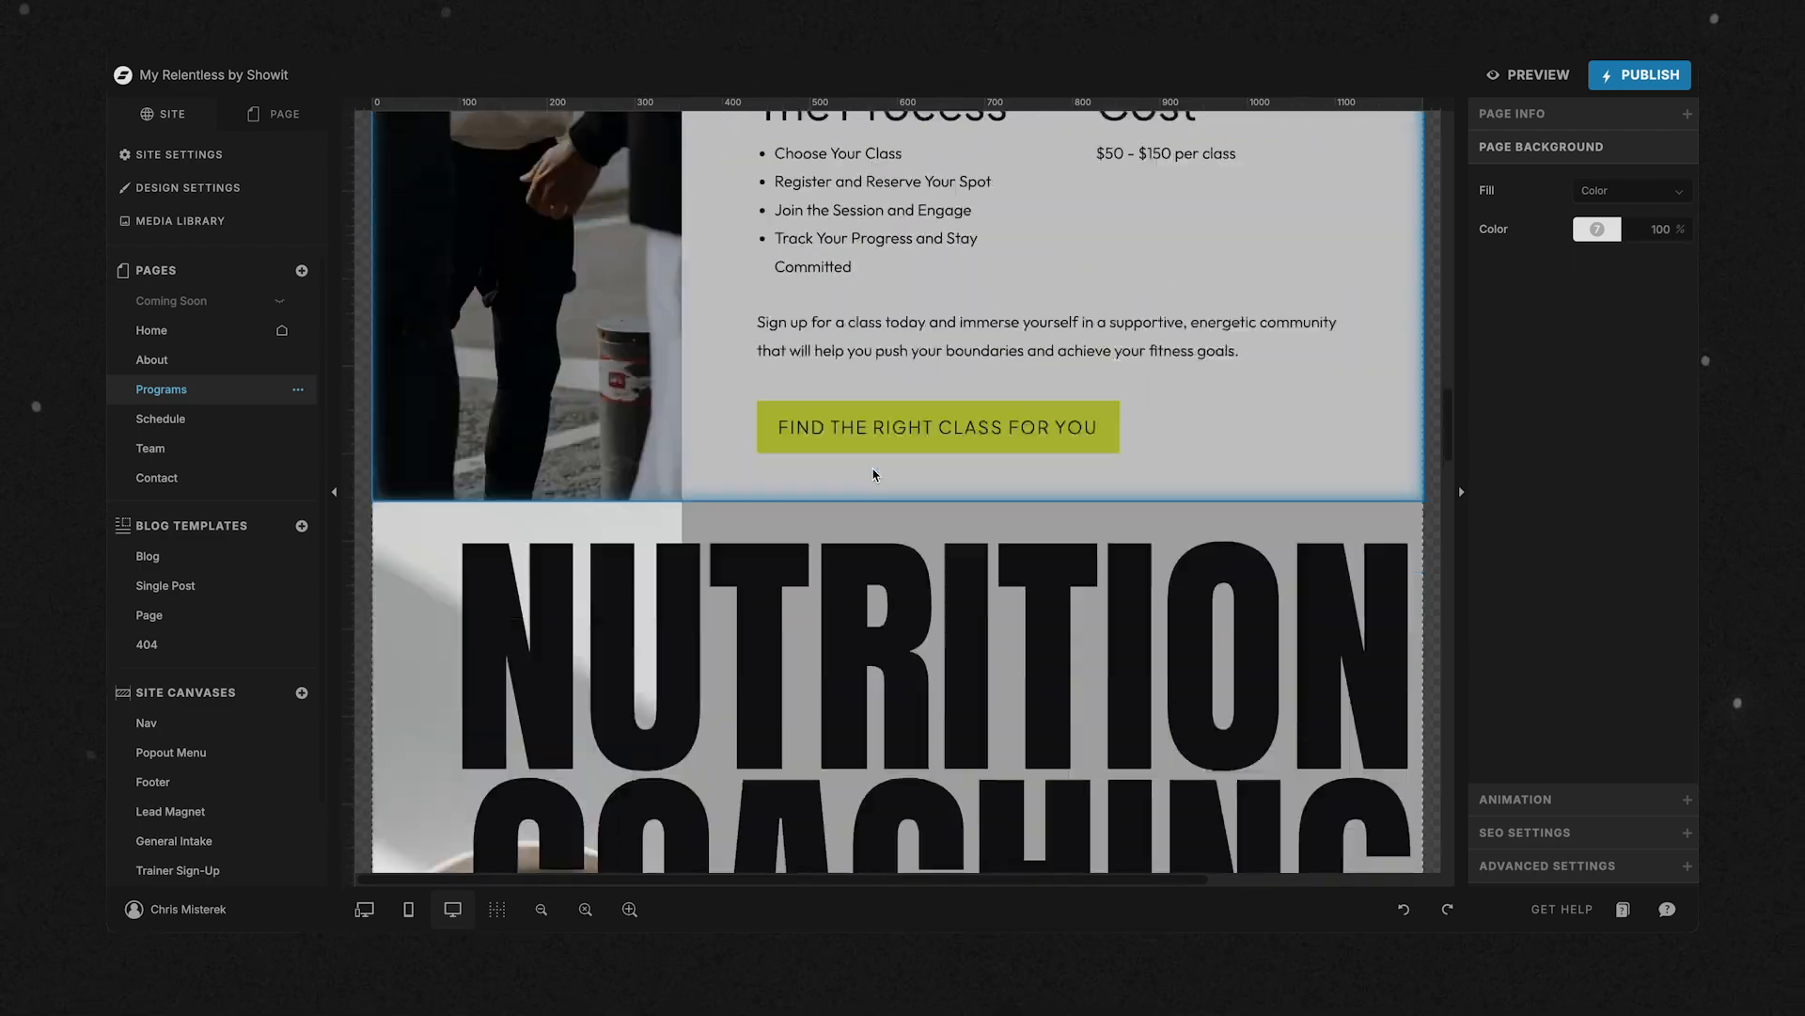
scroll(873, 475, down, 15)
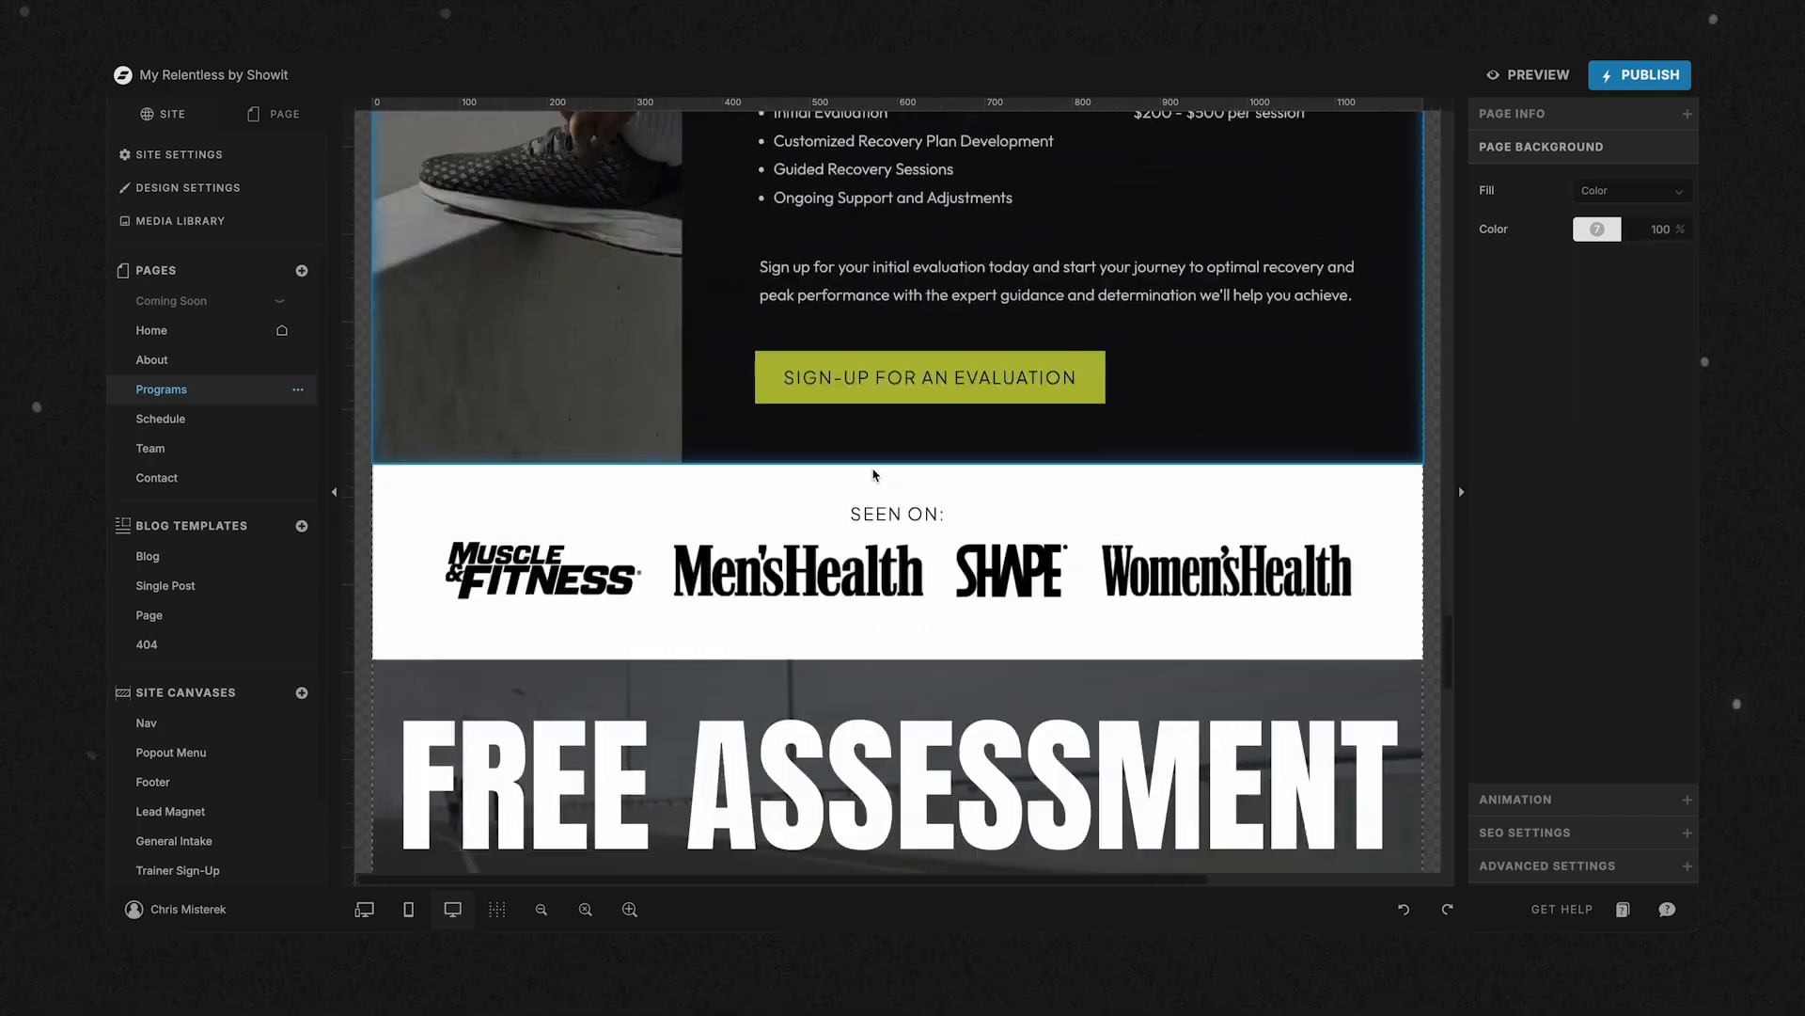
scroll(873, 473, up, 20)
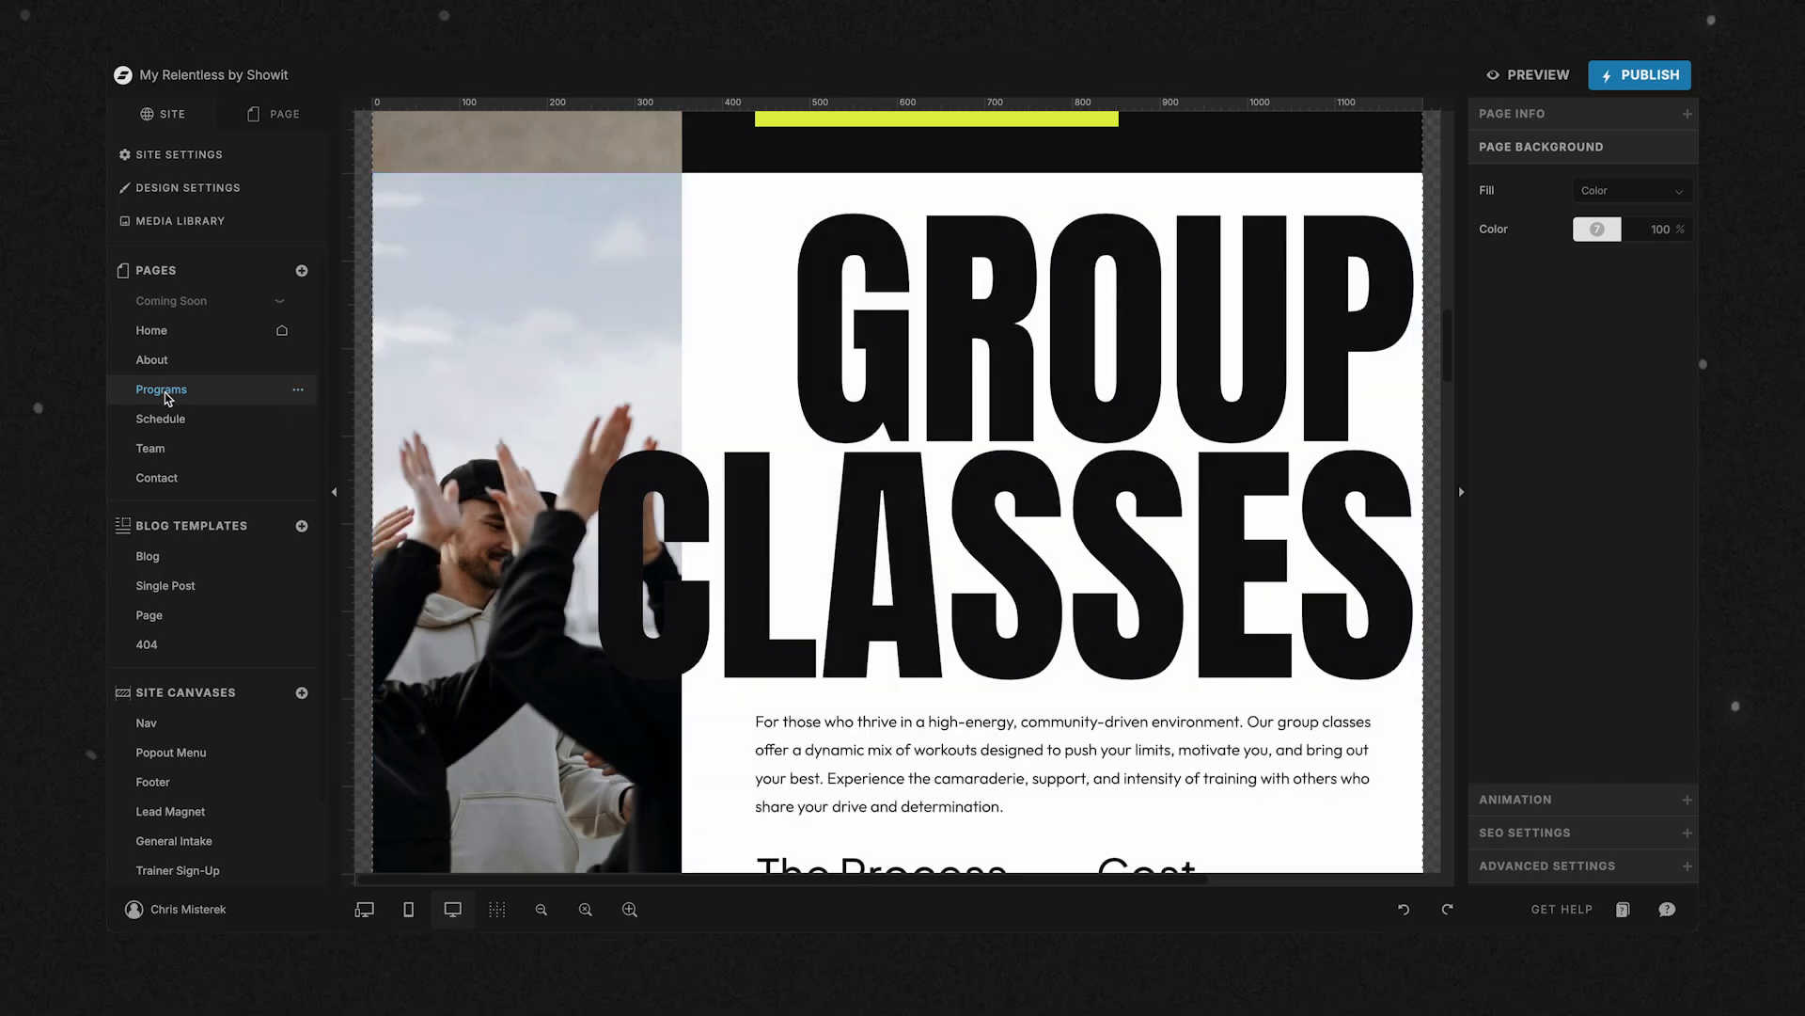
click(299, 390)
click(310, 407)
text(Services)
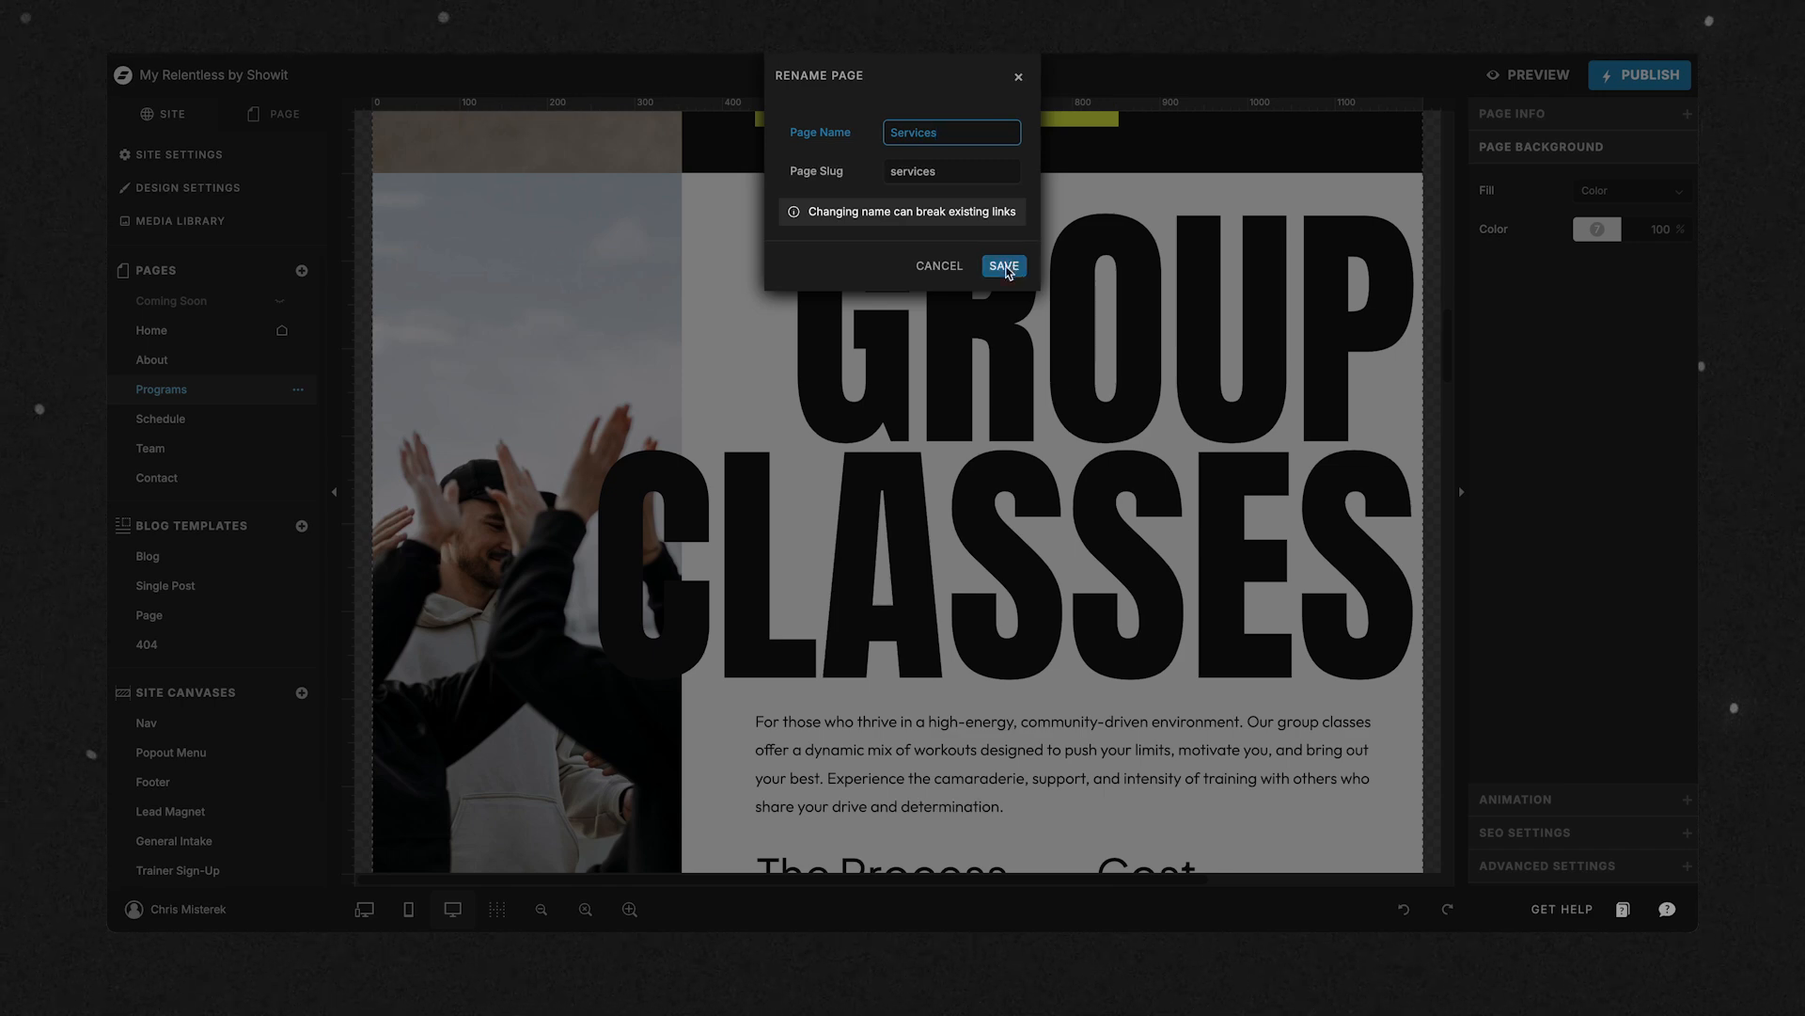
click(1004, 267)
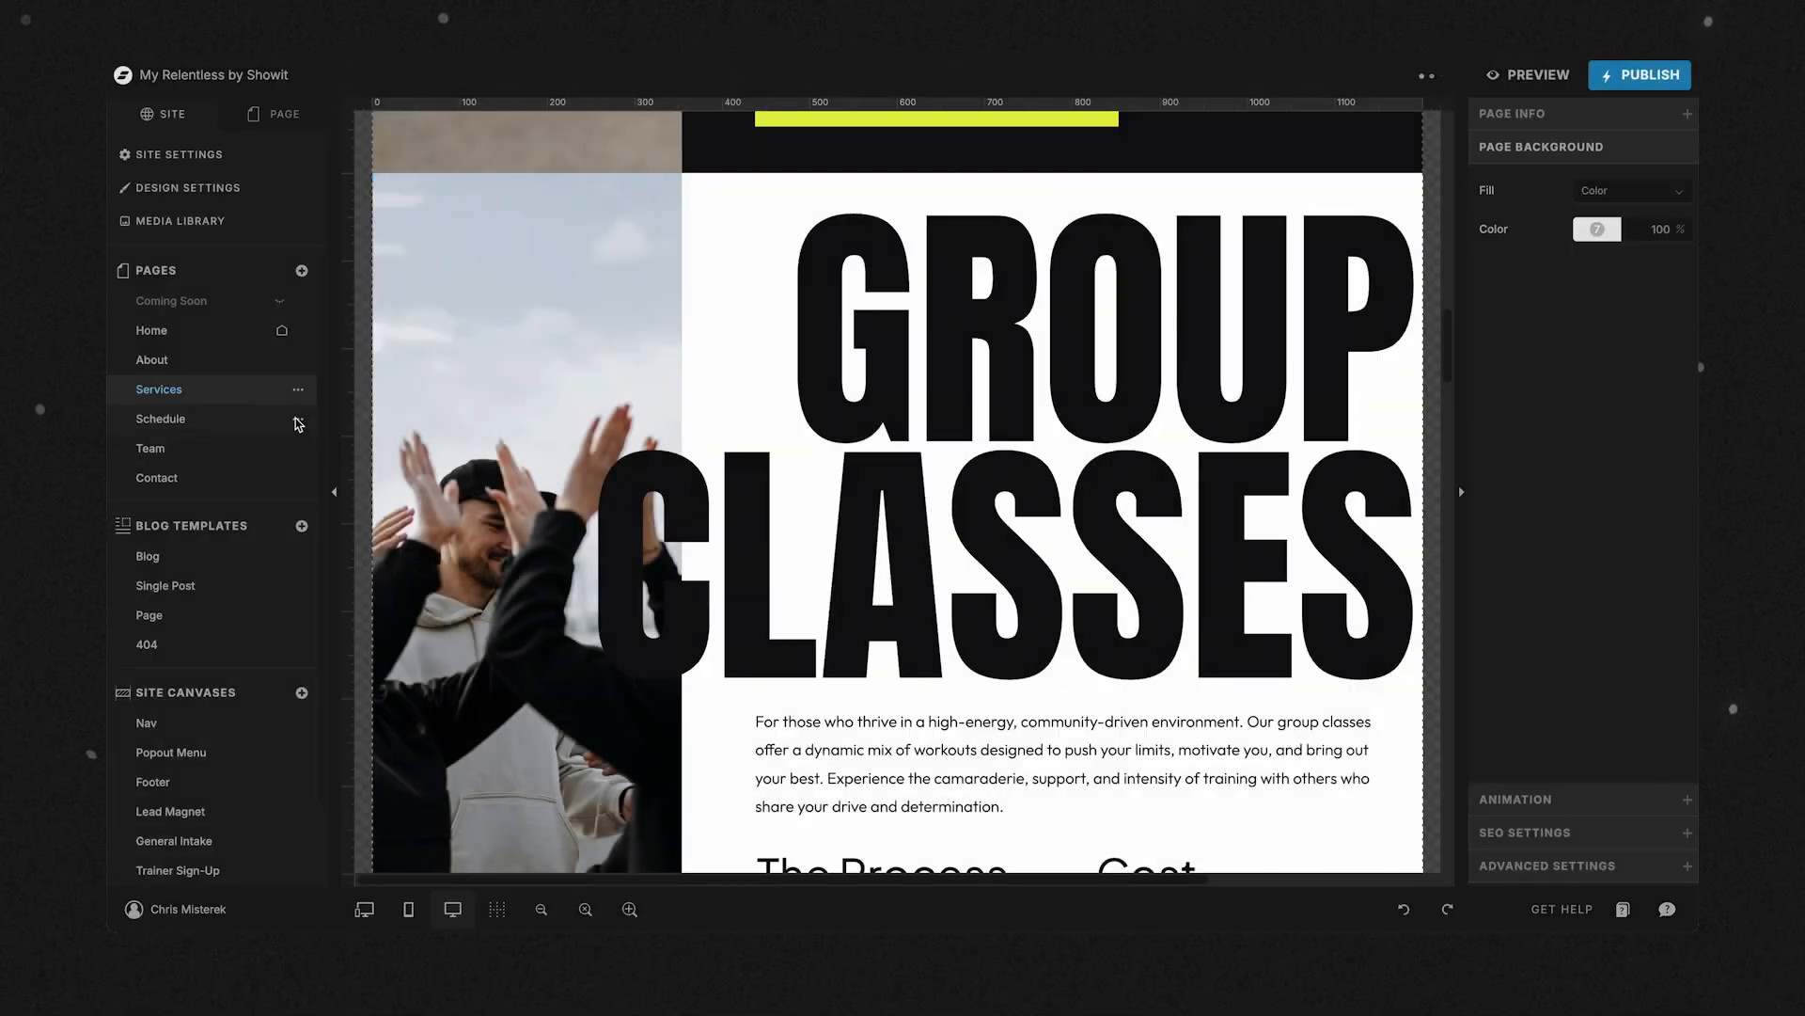
Unpublish the Schedule and Team pages.
click(298, 420)
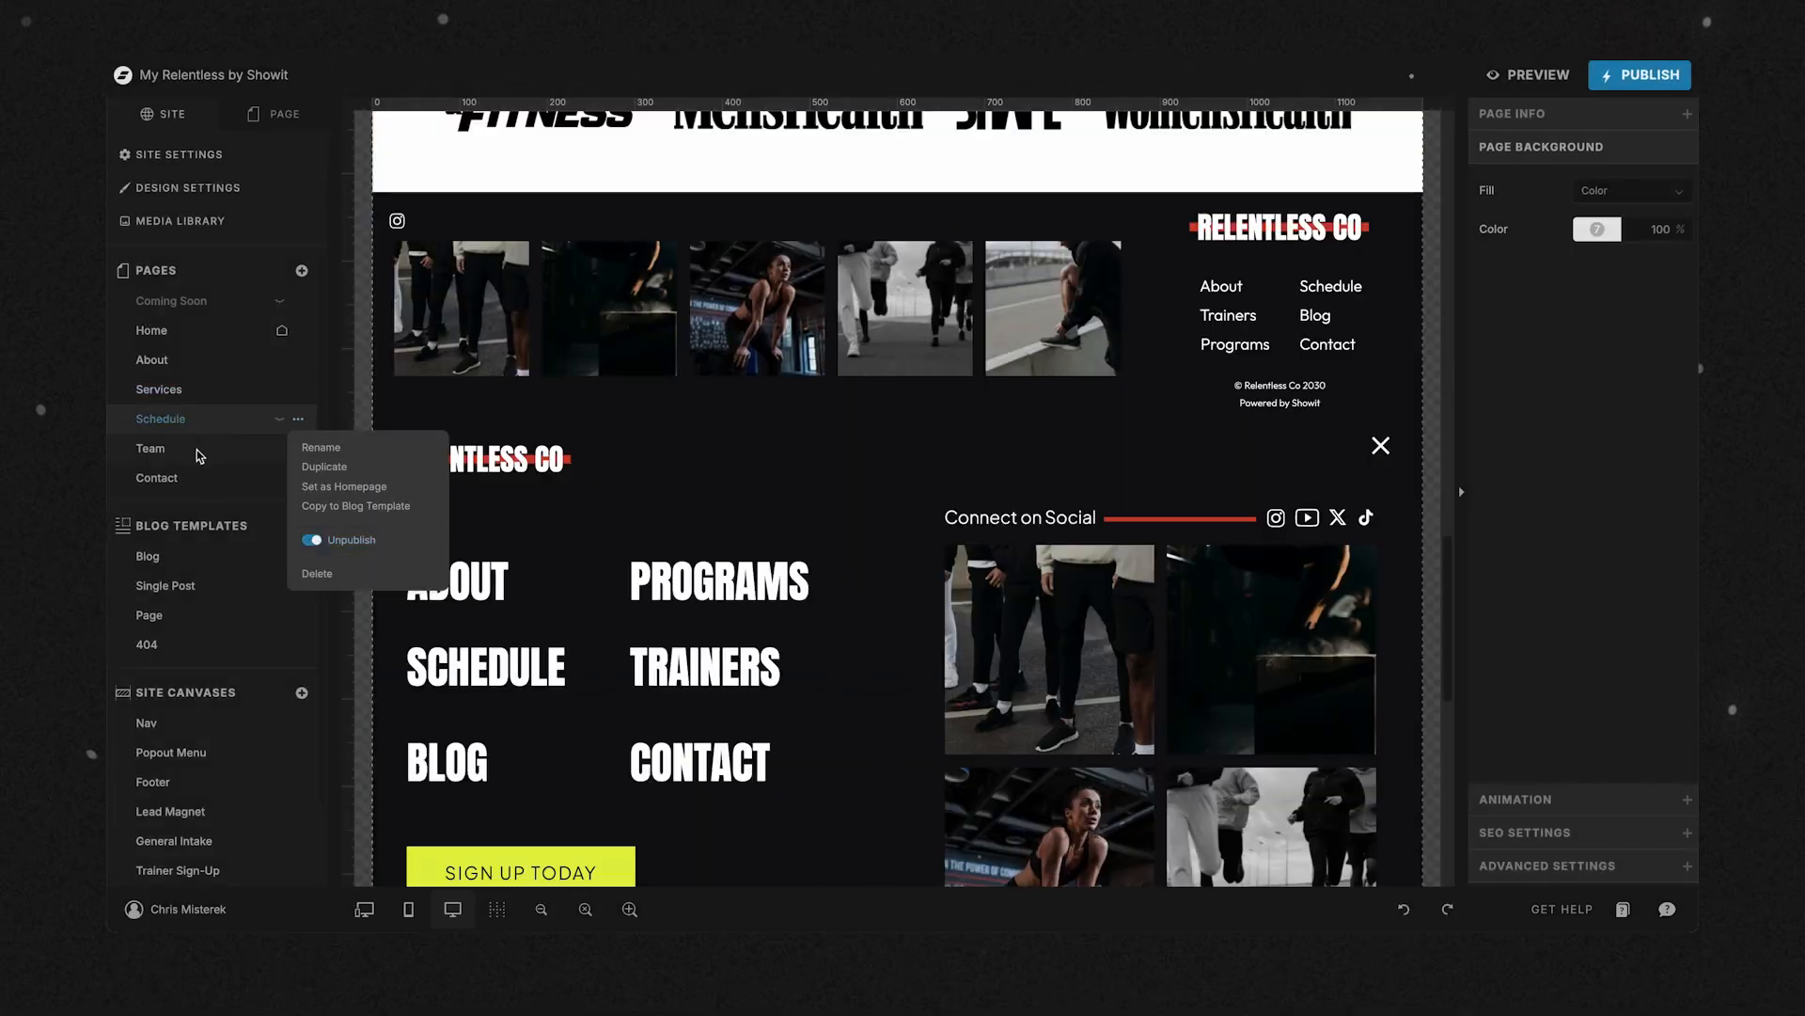
click(200, 451)
click(298, 449)
click(312, 570)
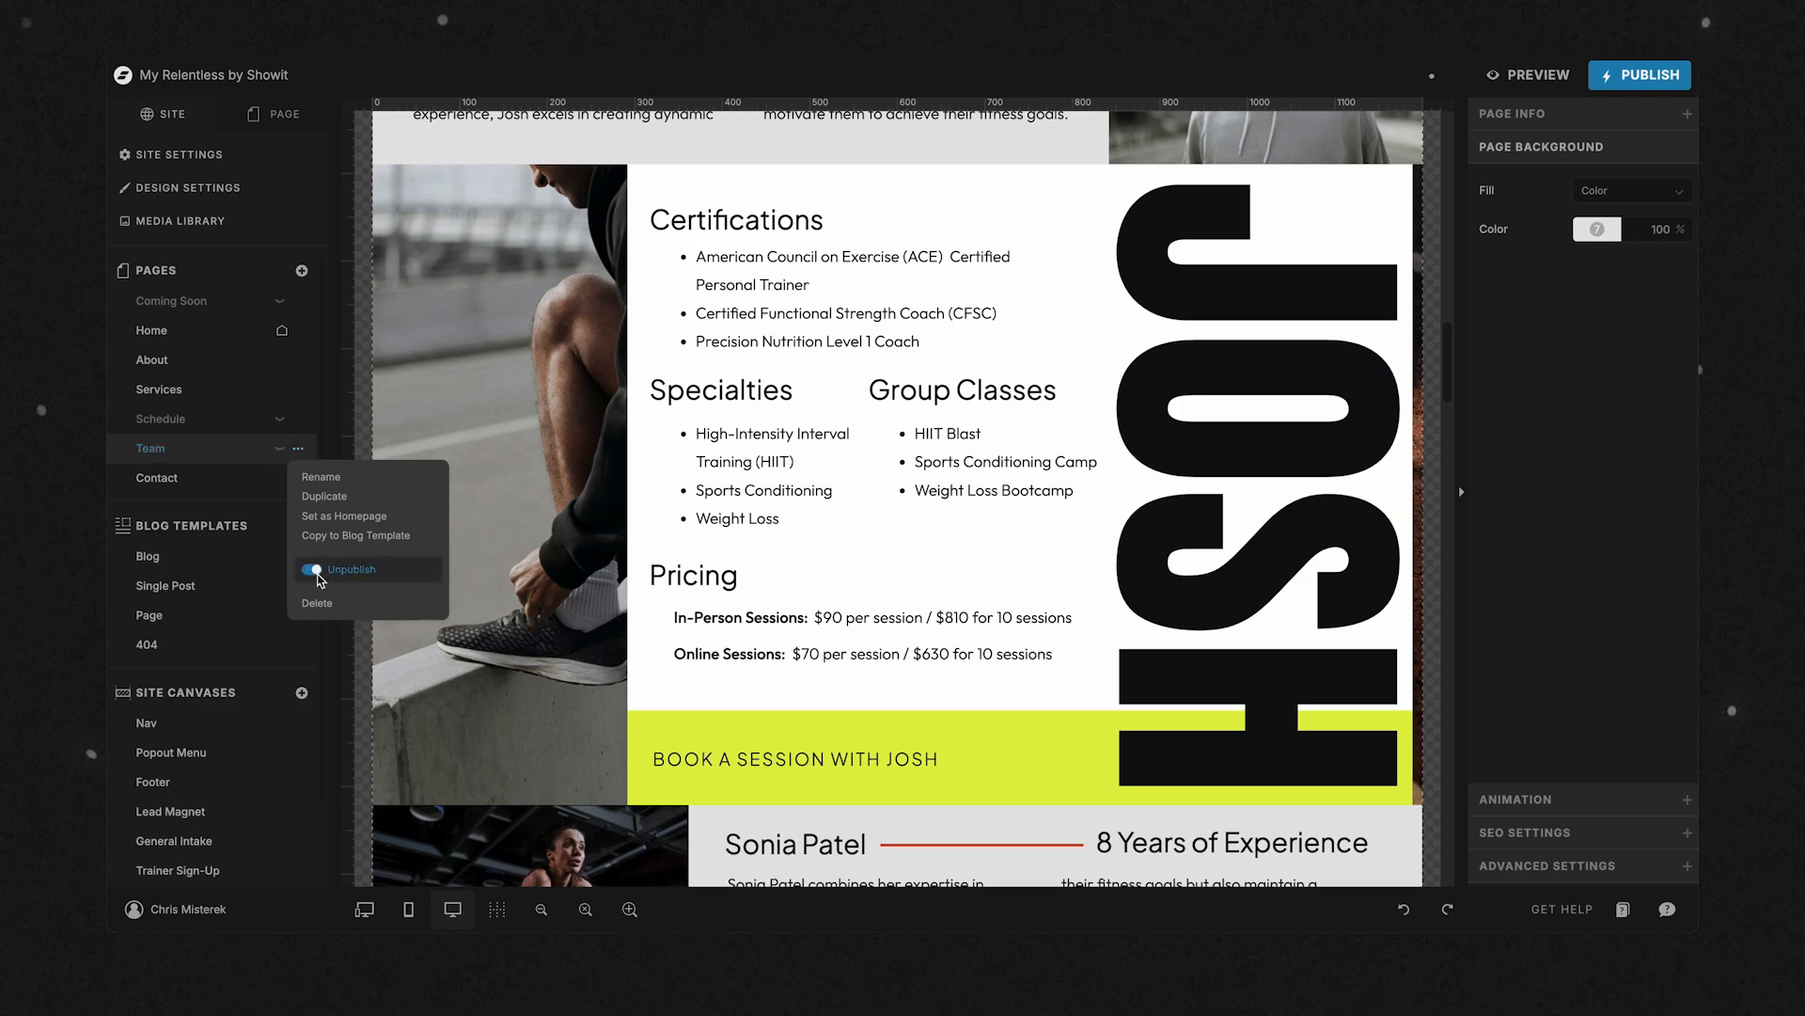
Open the Home page, show its list of canvases and select the Hero canvas to view its elements.
click(161, 333)
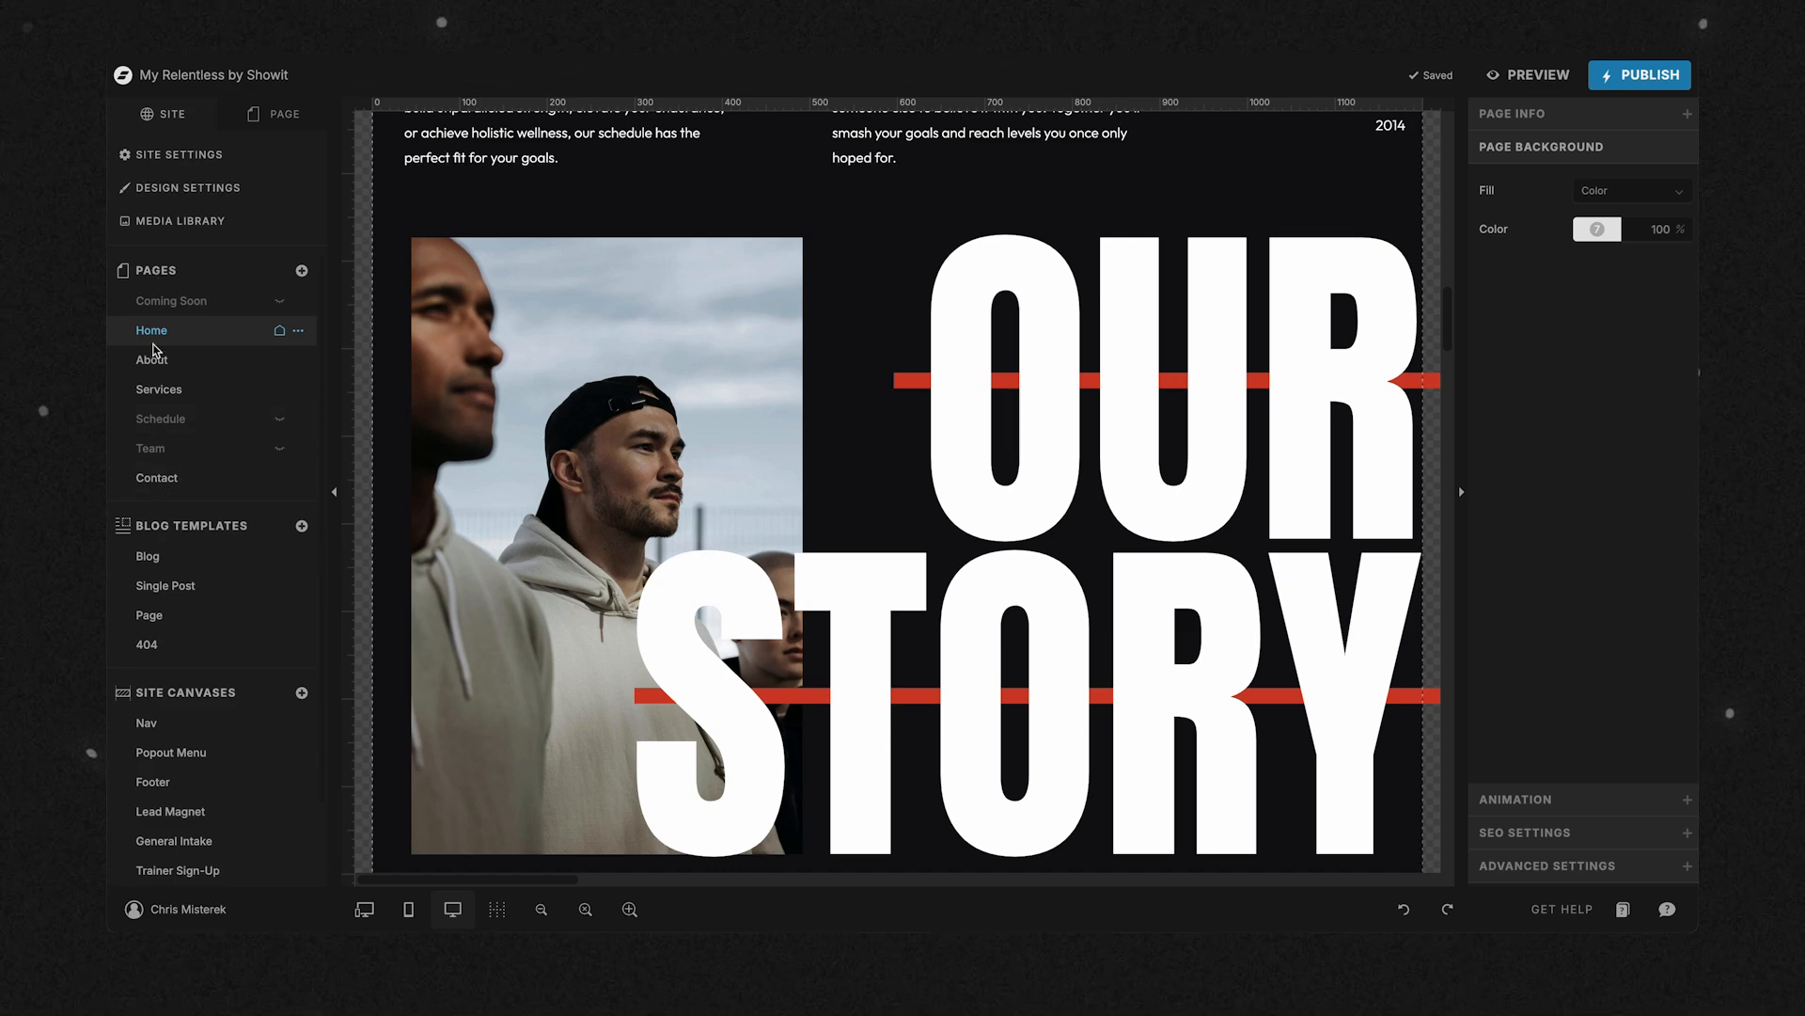
scroll(564, 275, up, 14)
scroll(564, 274, up, 5)
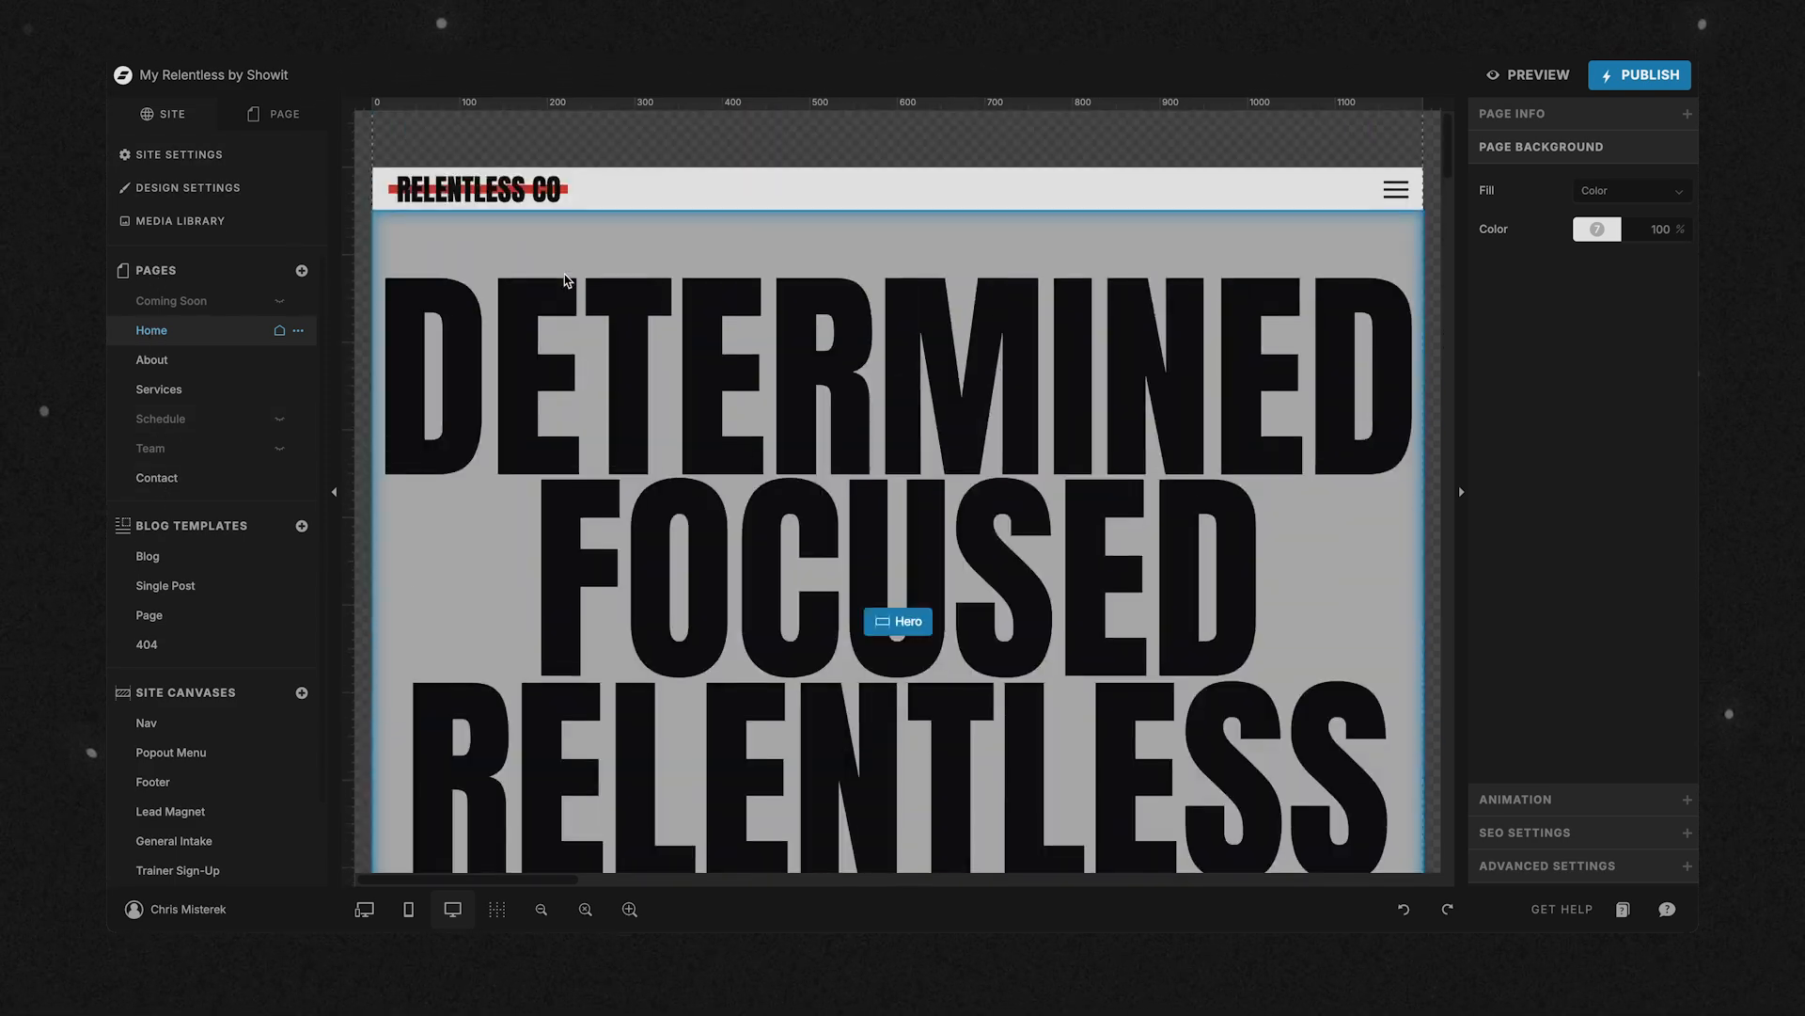
scroll(564, 273, down, 3)
scroll(564, 274, up, 1)
scroll(564, 274, up, 1)
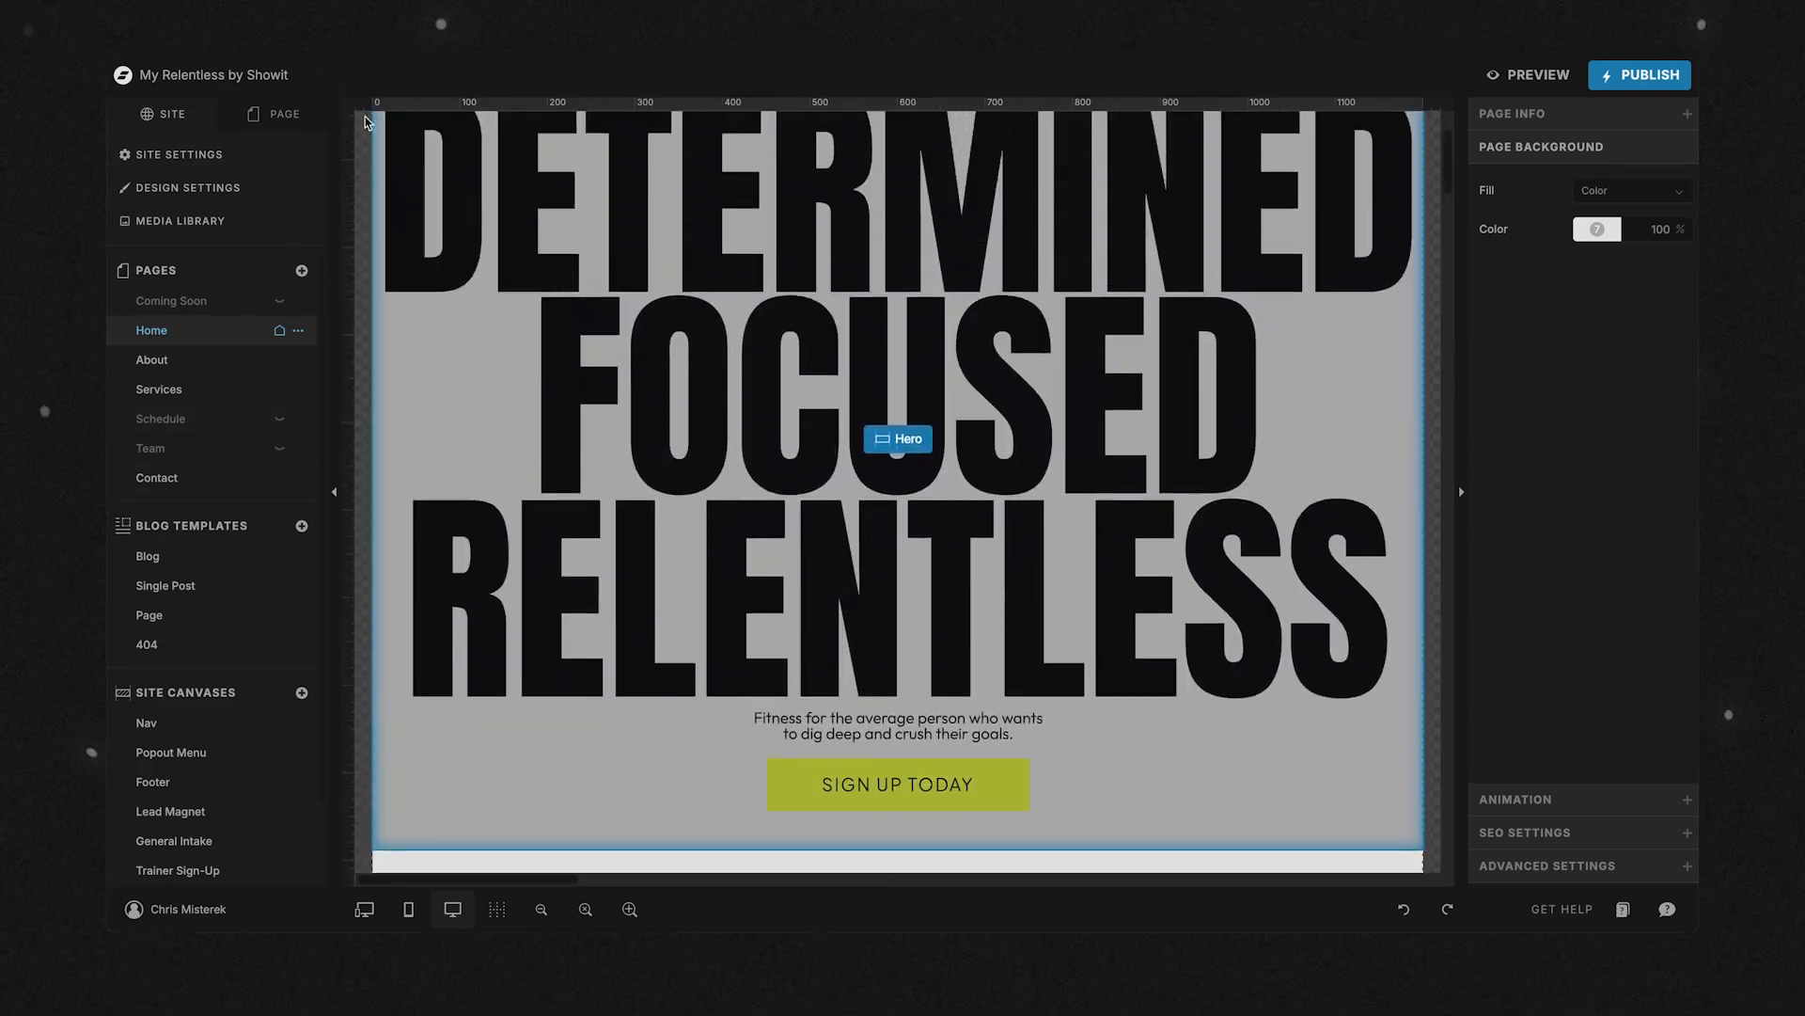
click(261, 123)
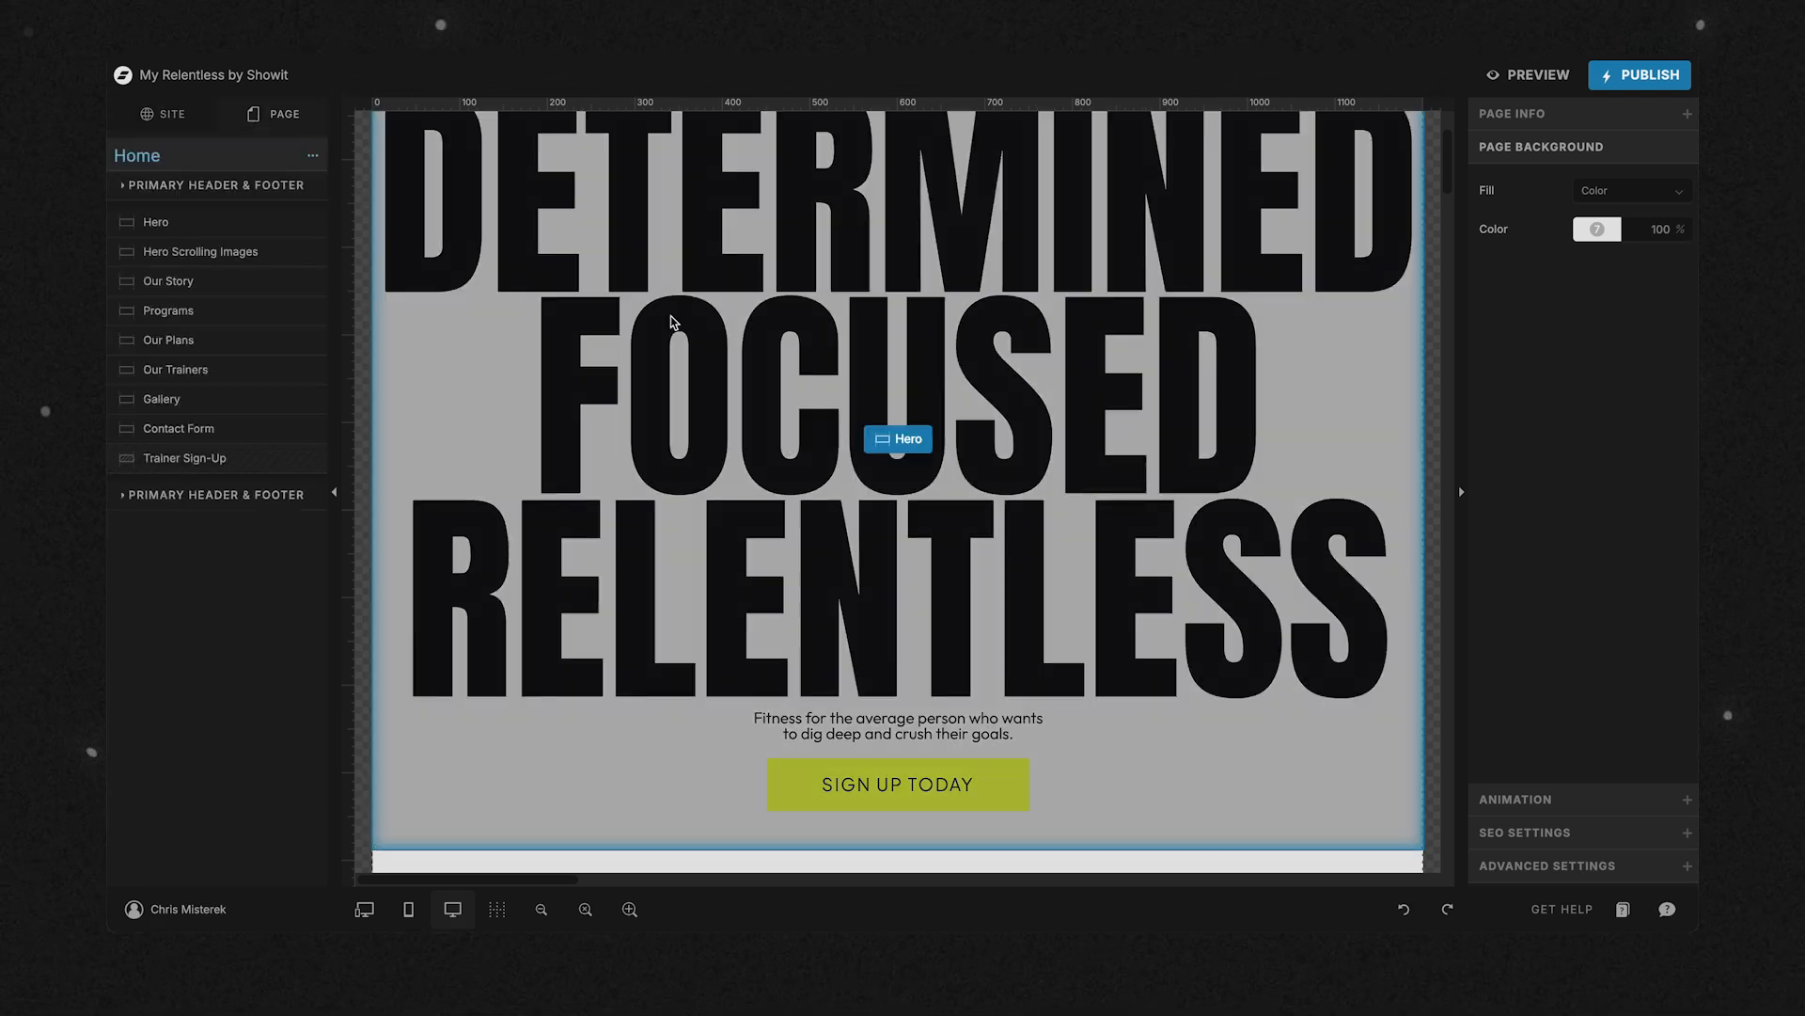
scroll(668, 323, up, 2)
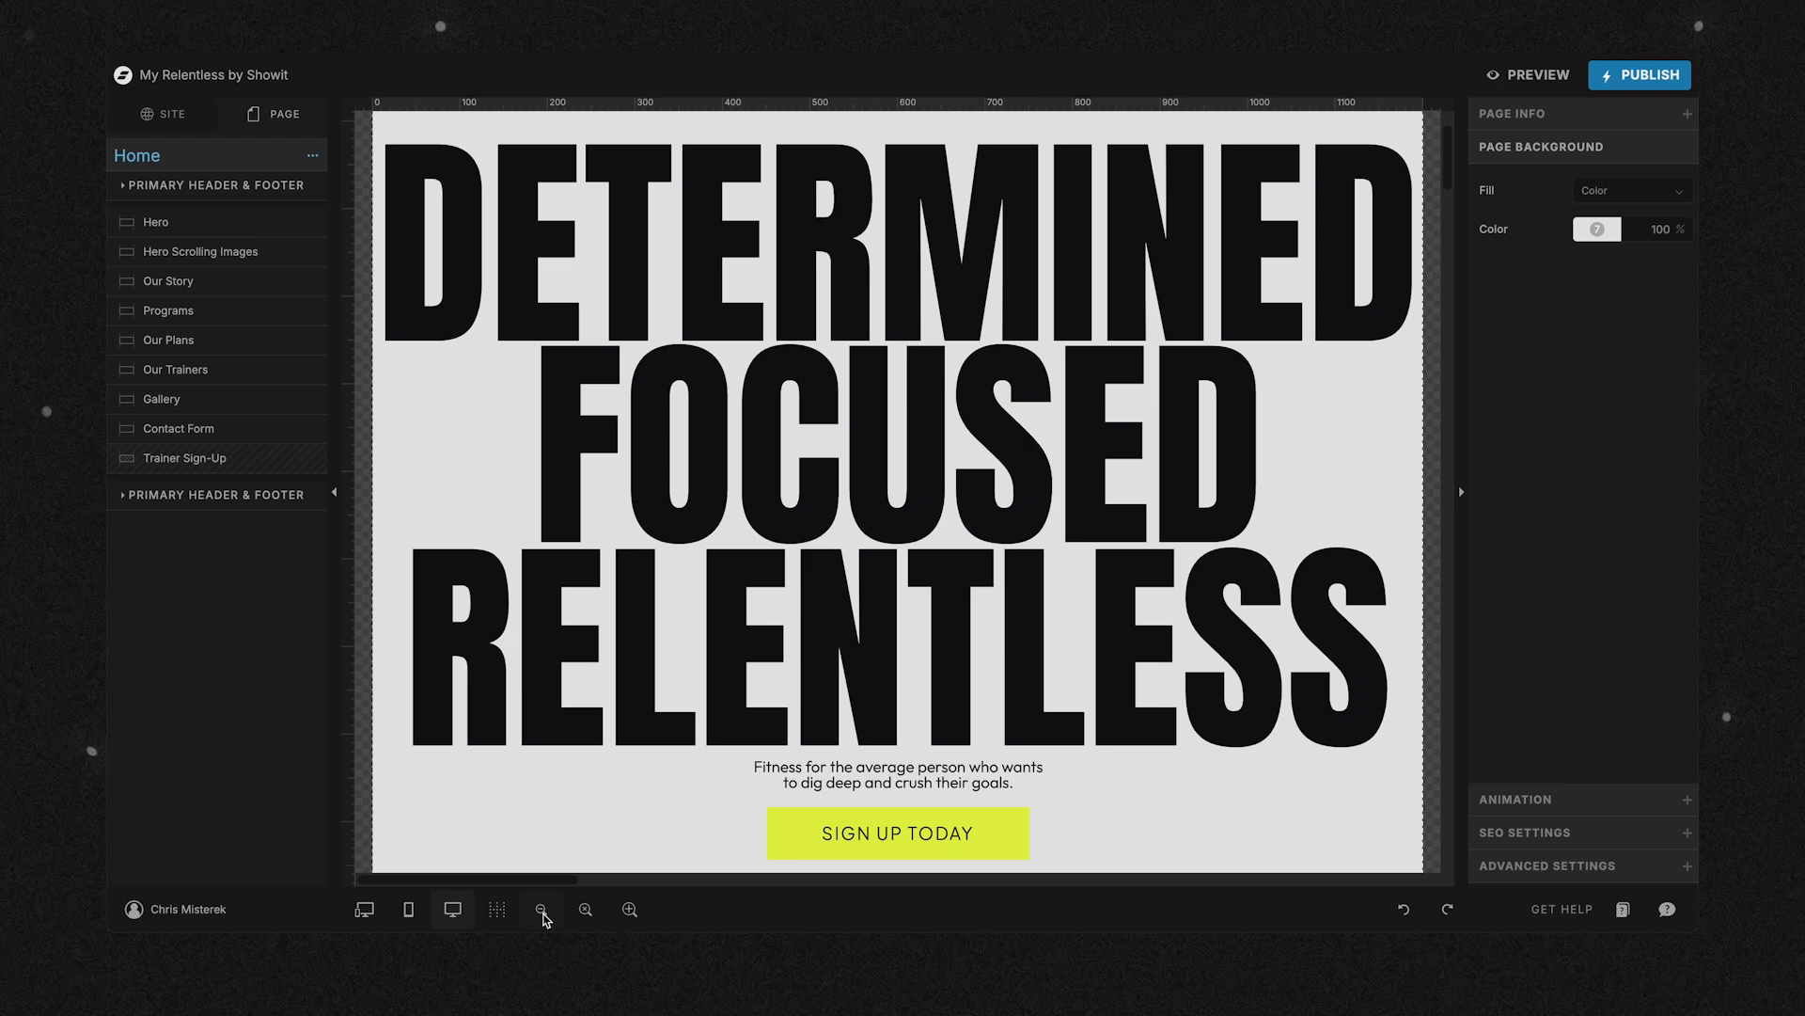
click(680, 442)
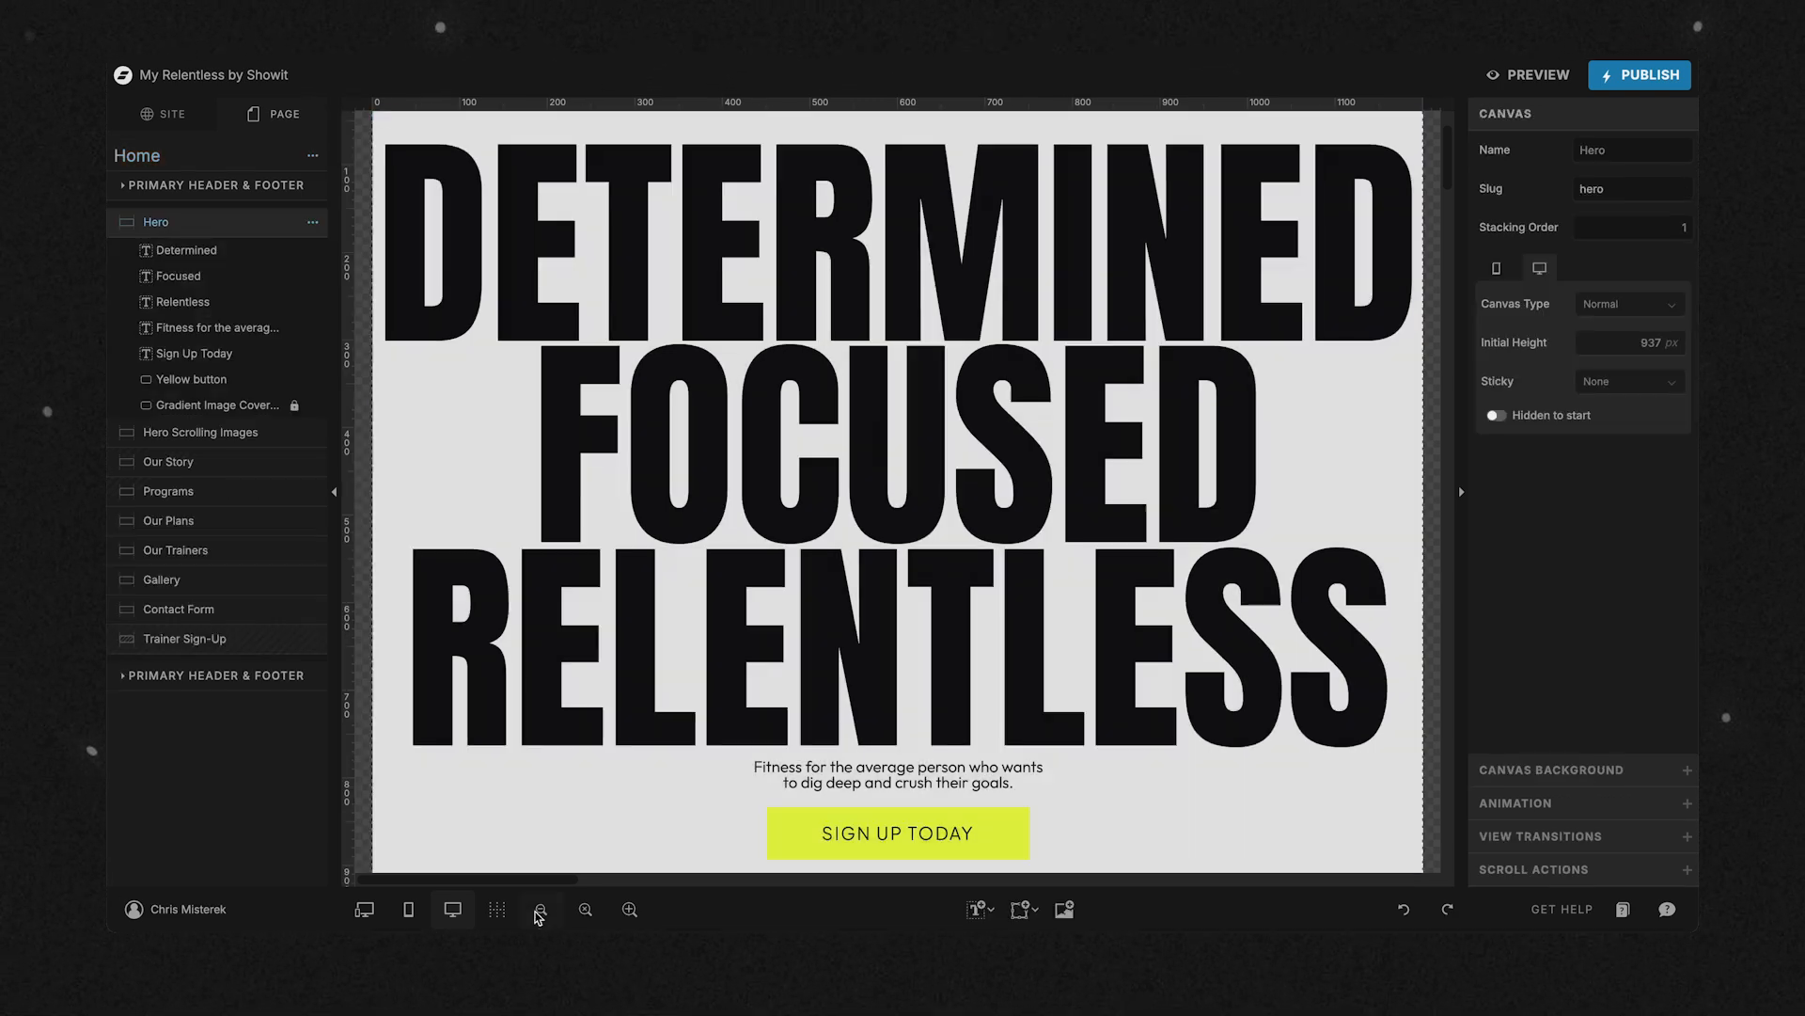
click(541, 908)
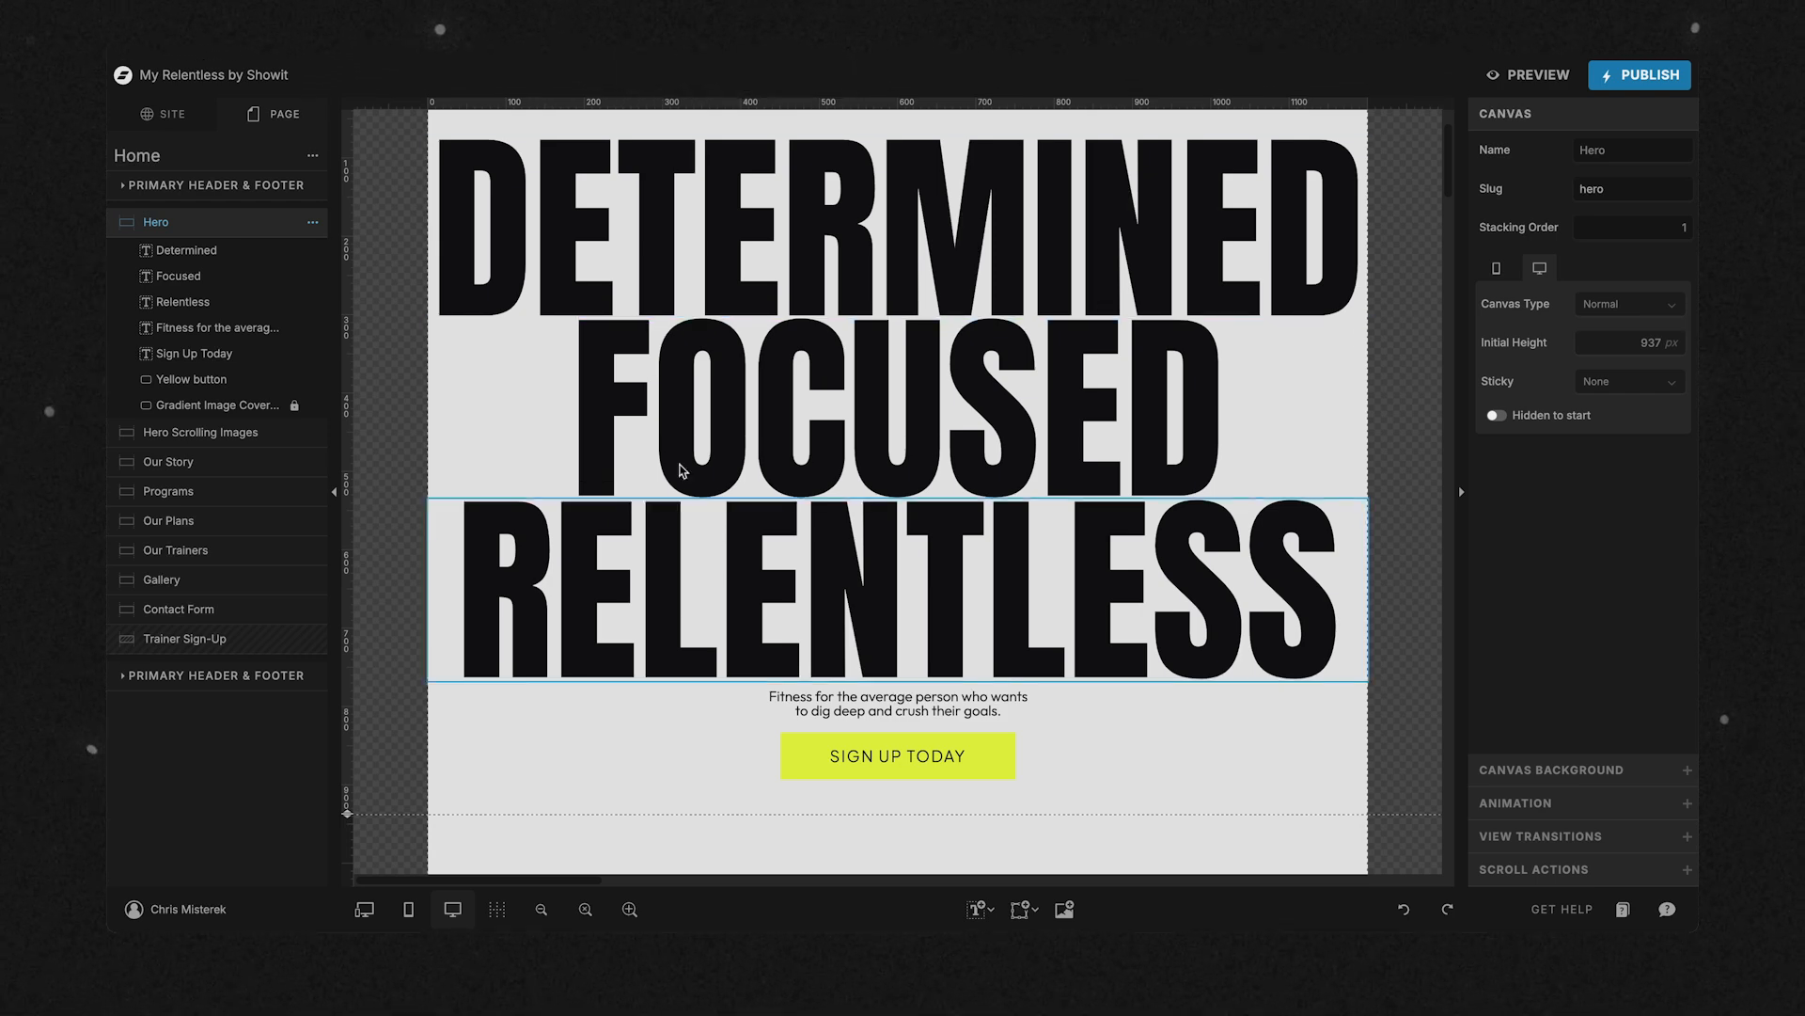
View the Hero, Hero Scrolling Images and Our Story canvases, and check the Home page's options for adding canvases.
click(129, 227)
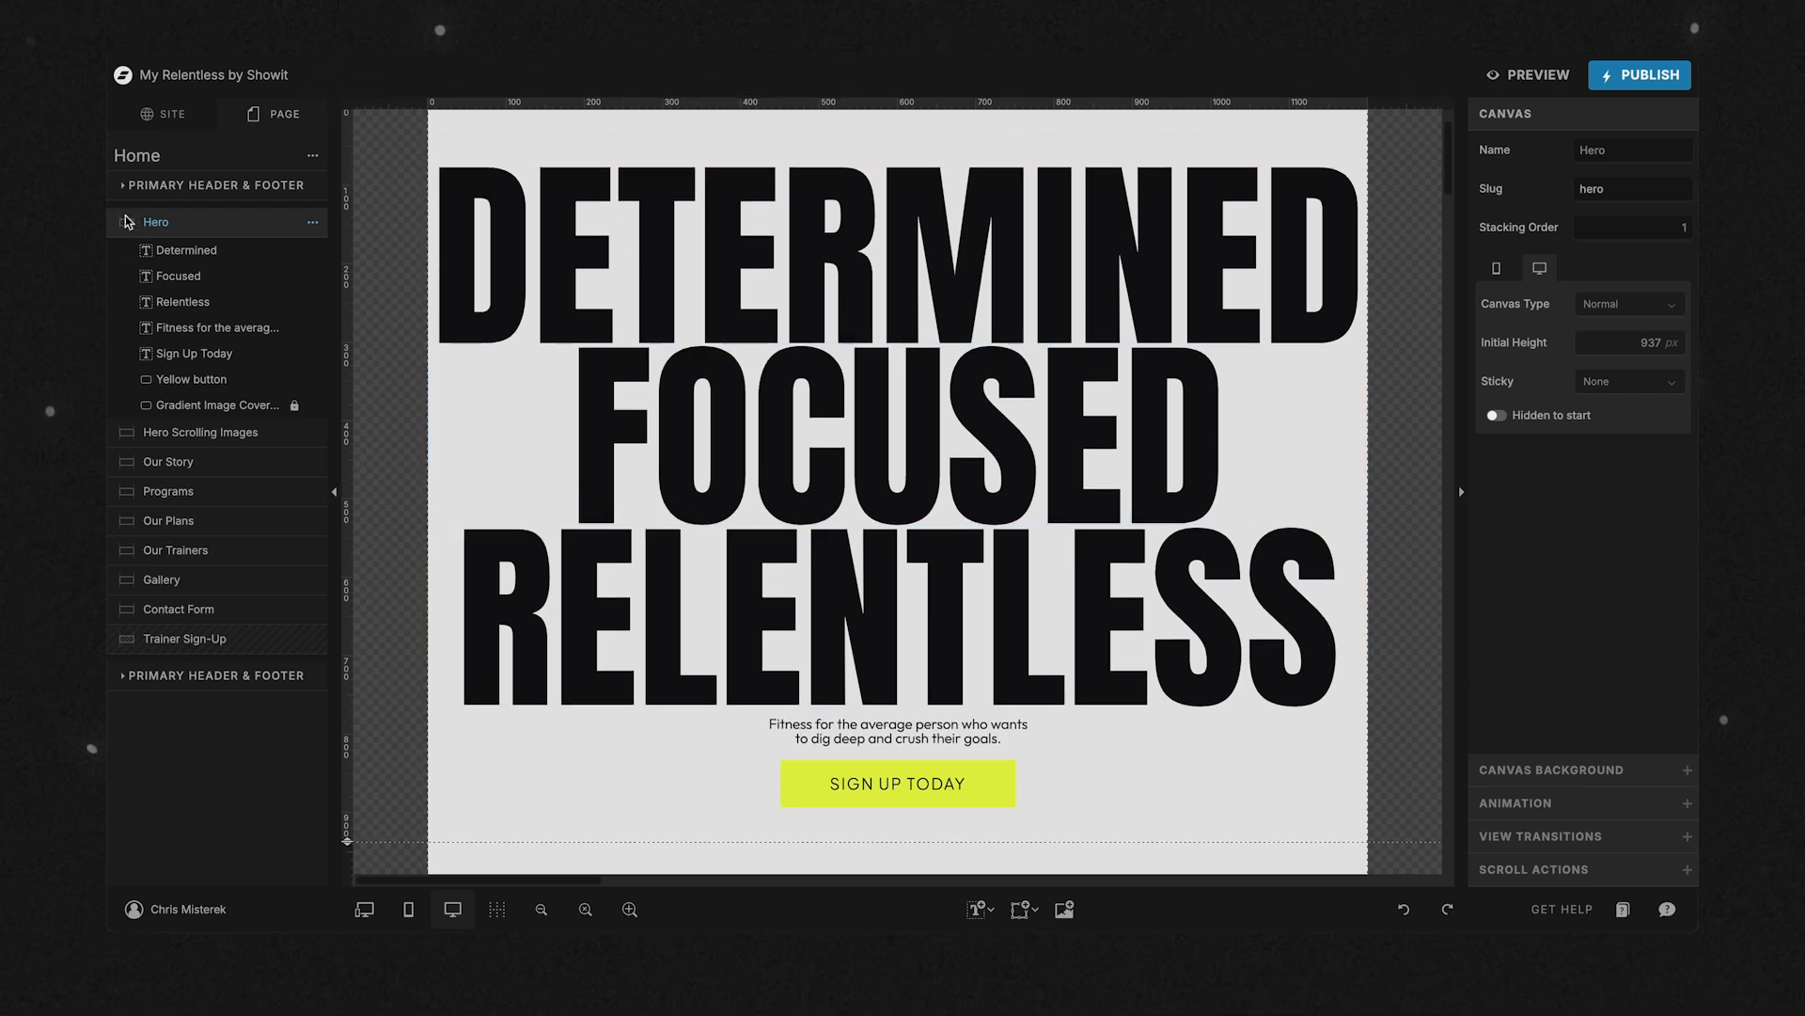
click(146, 435)
click(141, 337)
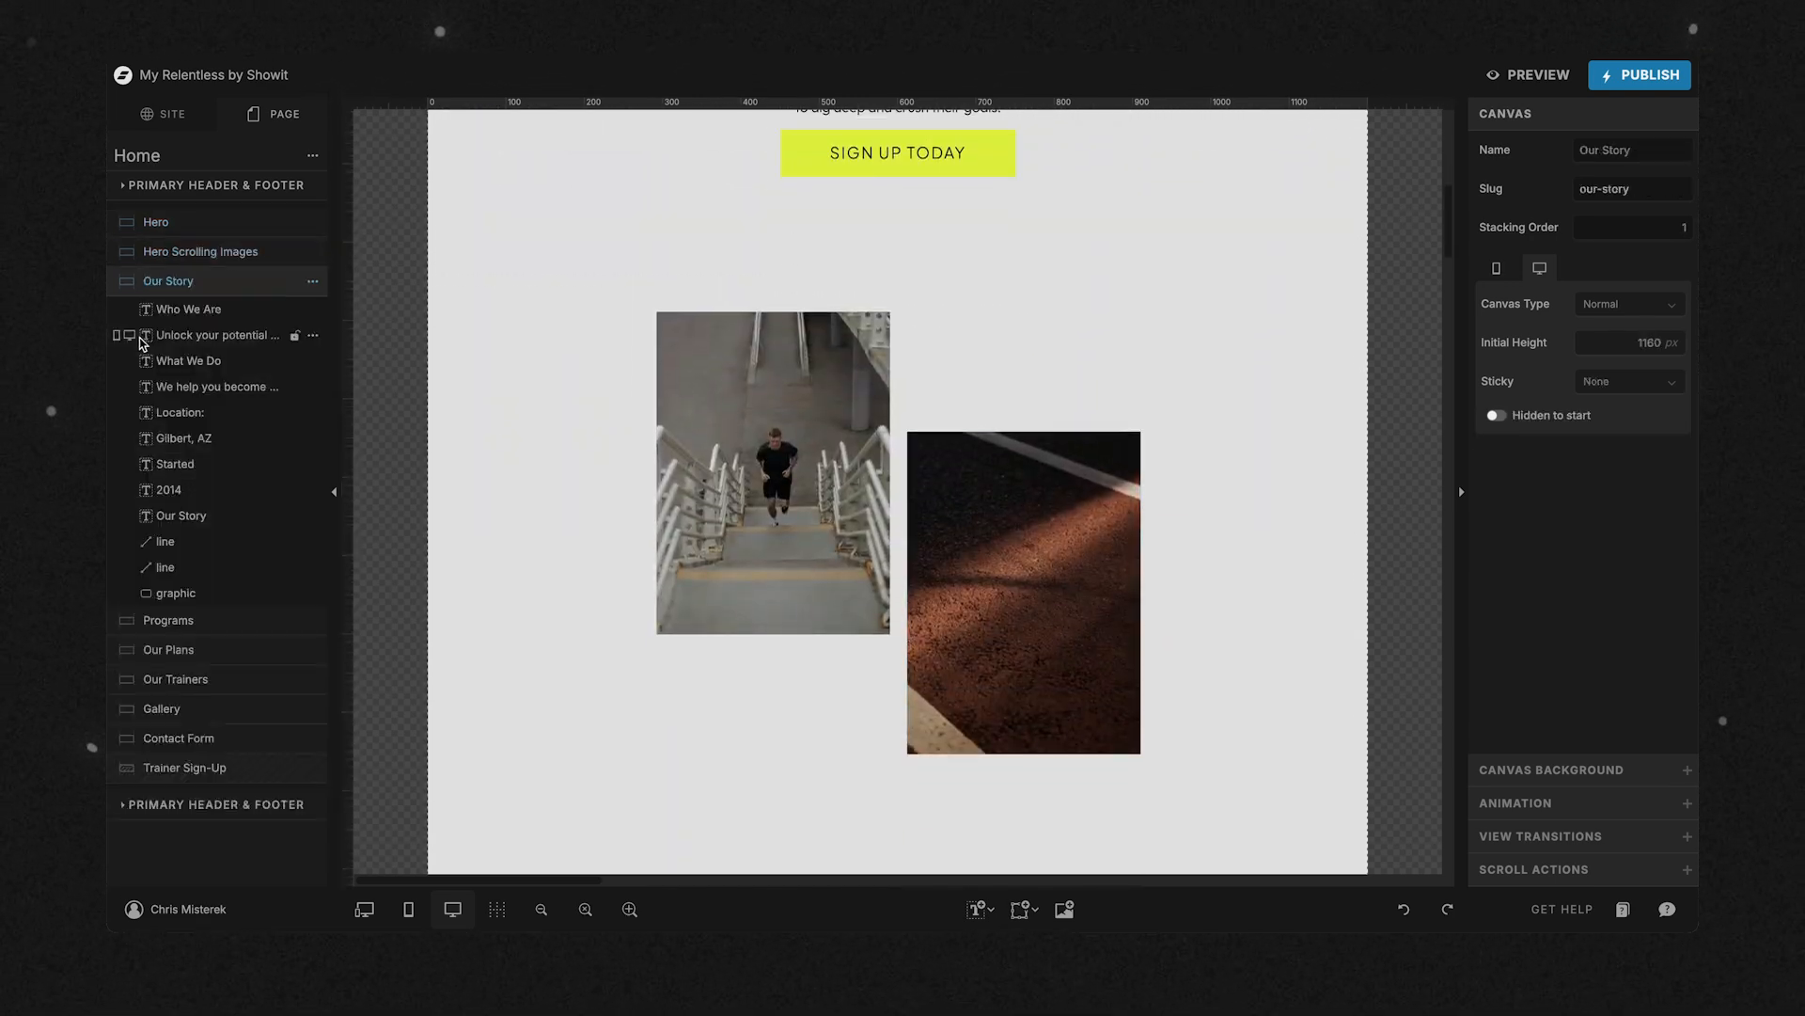
click(312, 155)
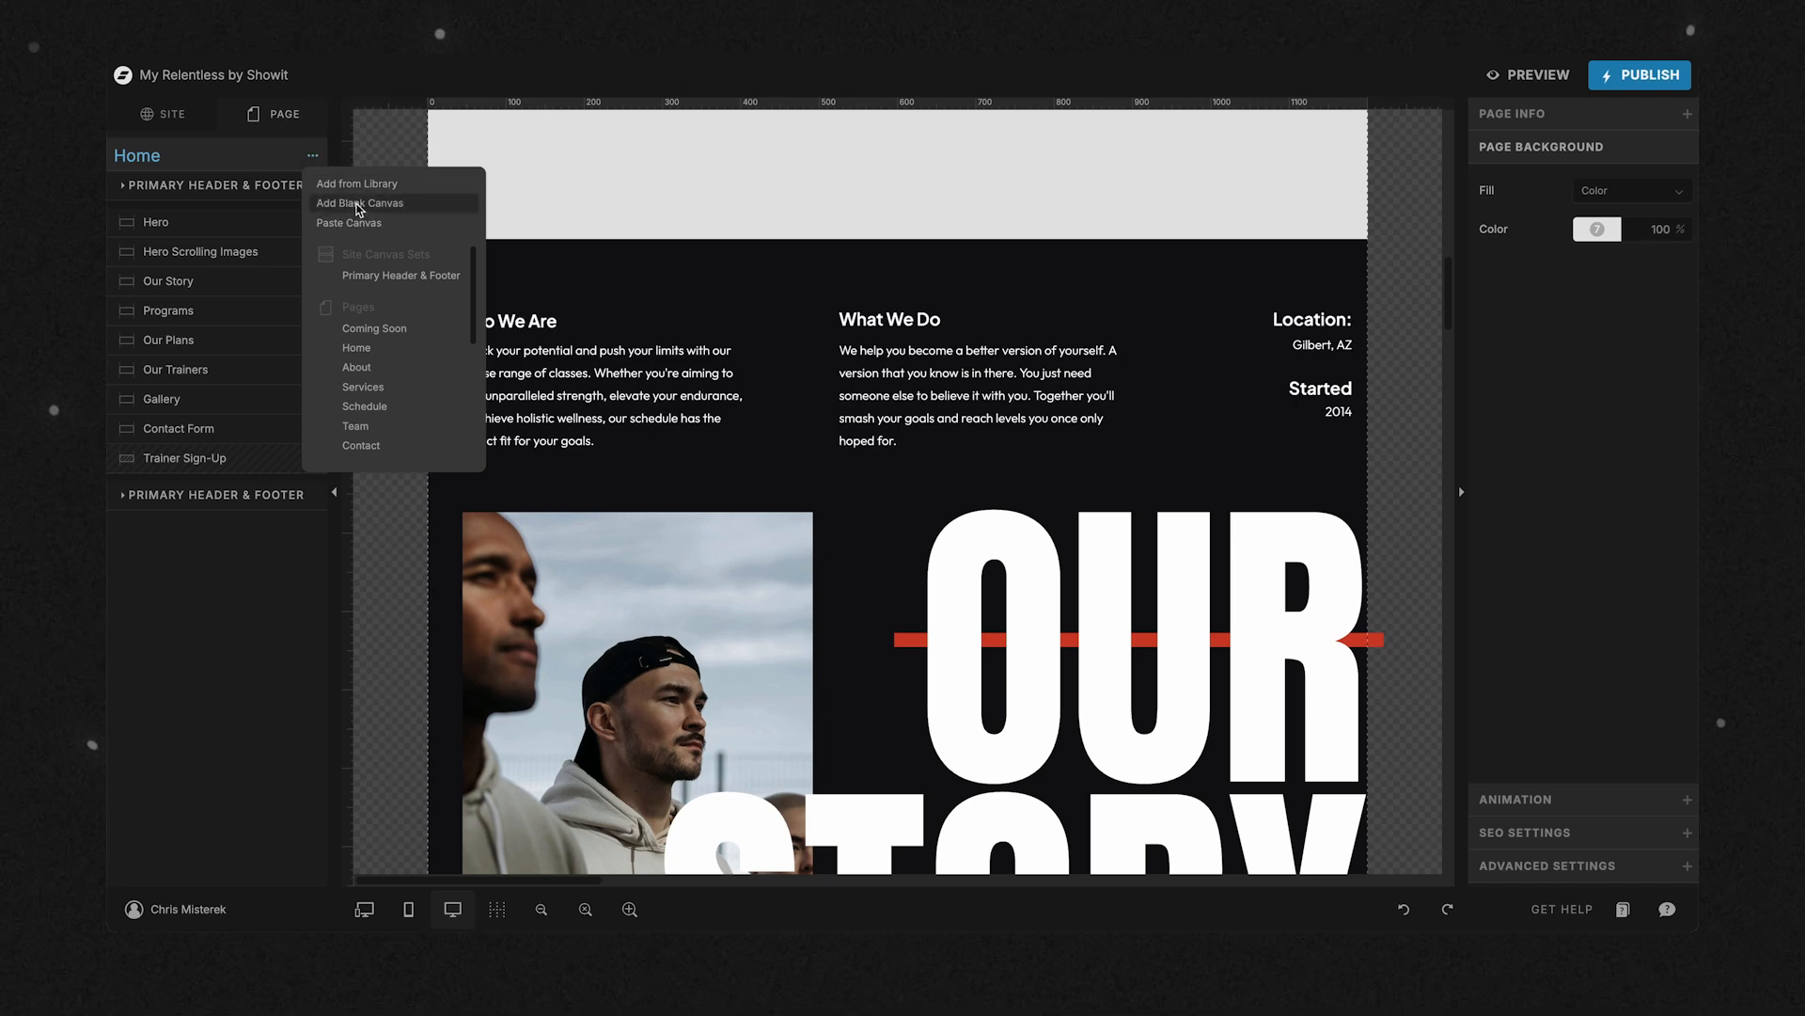
click(263, 158)
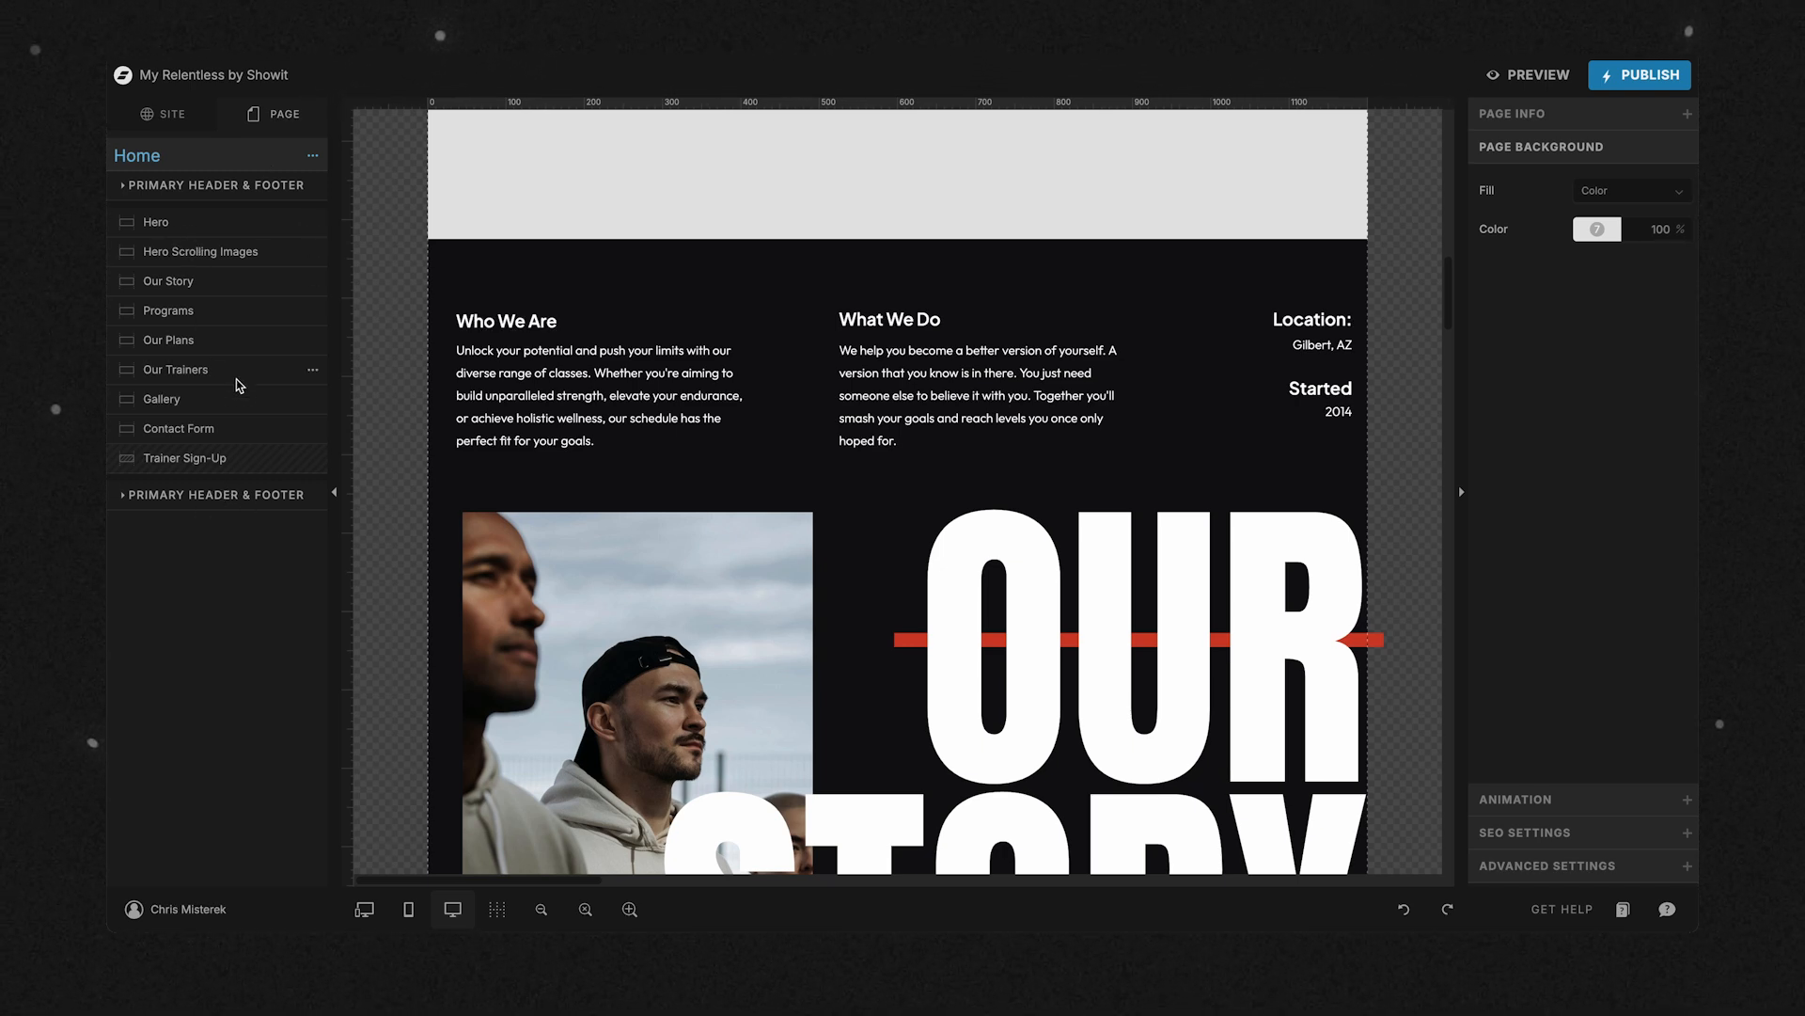
Review the Home page's Hero canvas, and in the Google Docs content inventory rename Section 1 under Homepage as Hero.
click(174, 224)
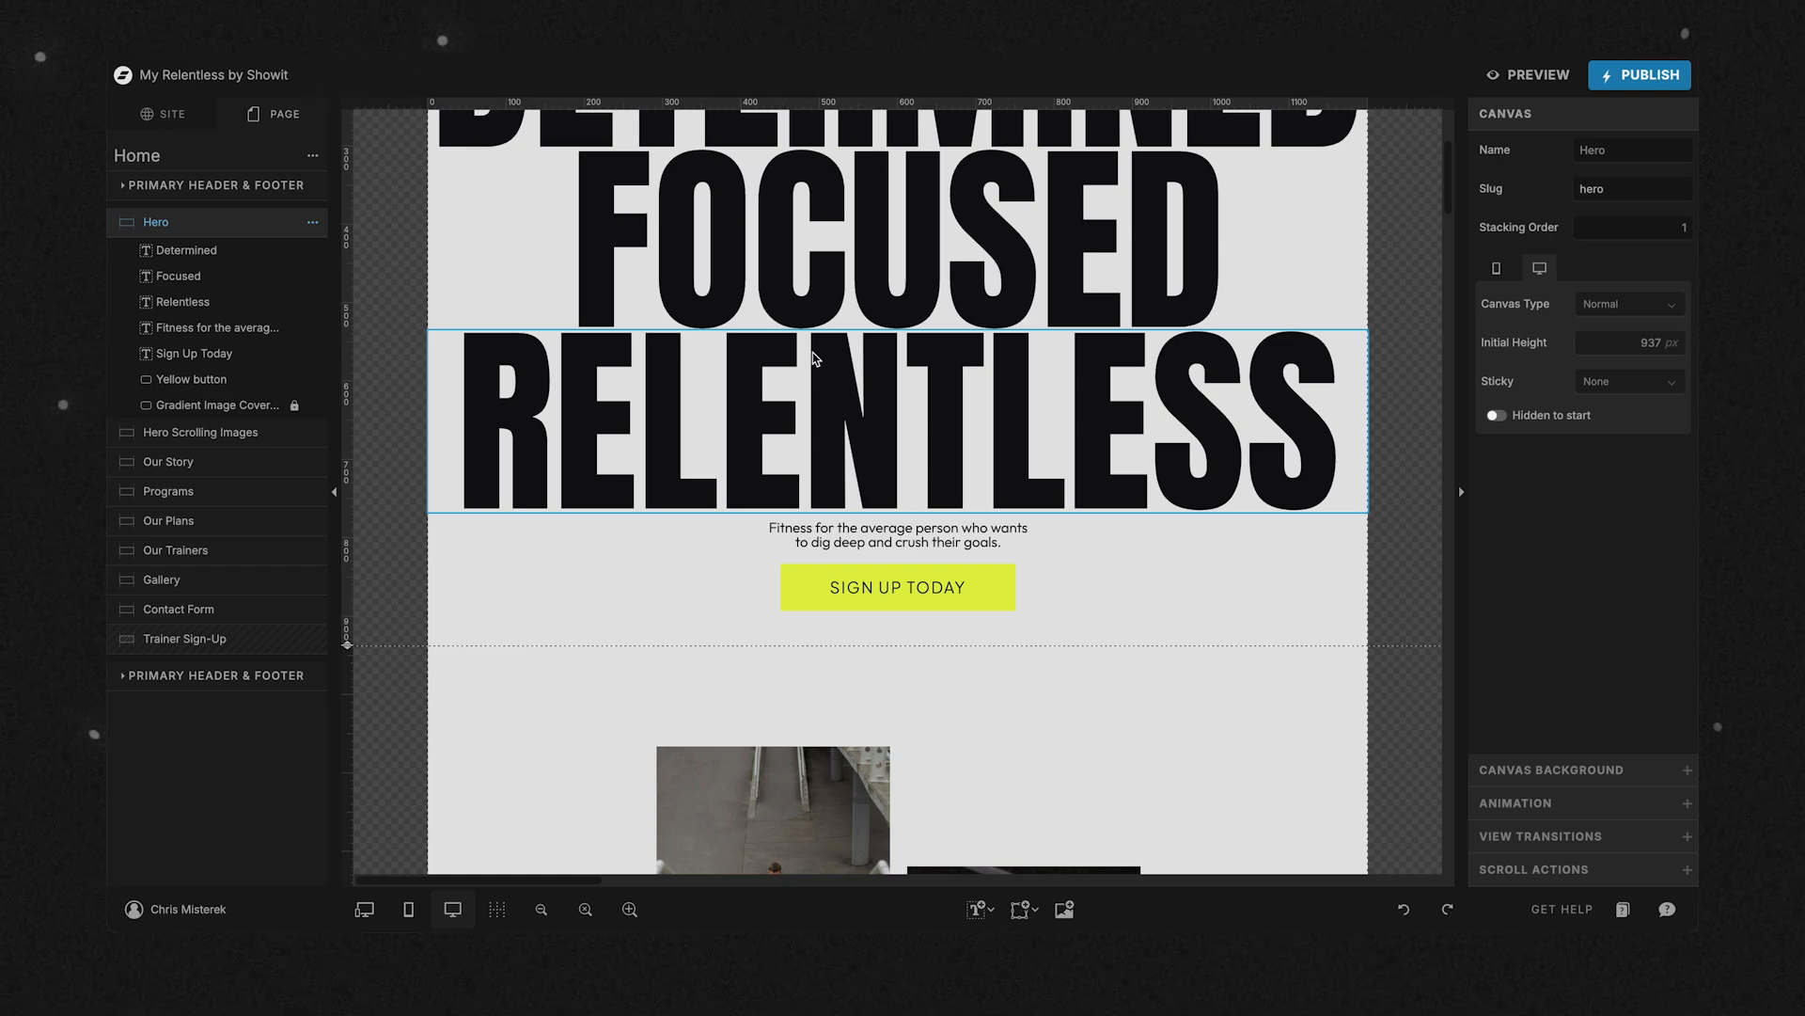
scroll(814, 359, up, 3)
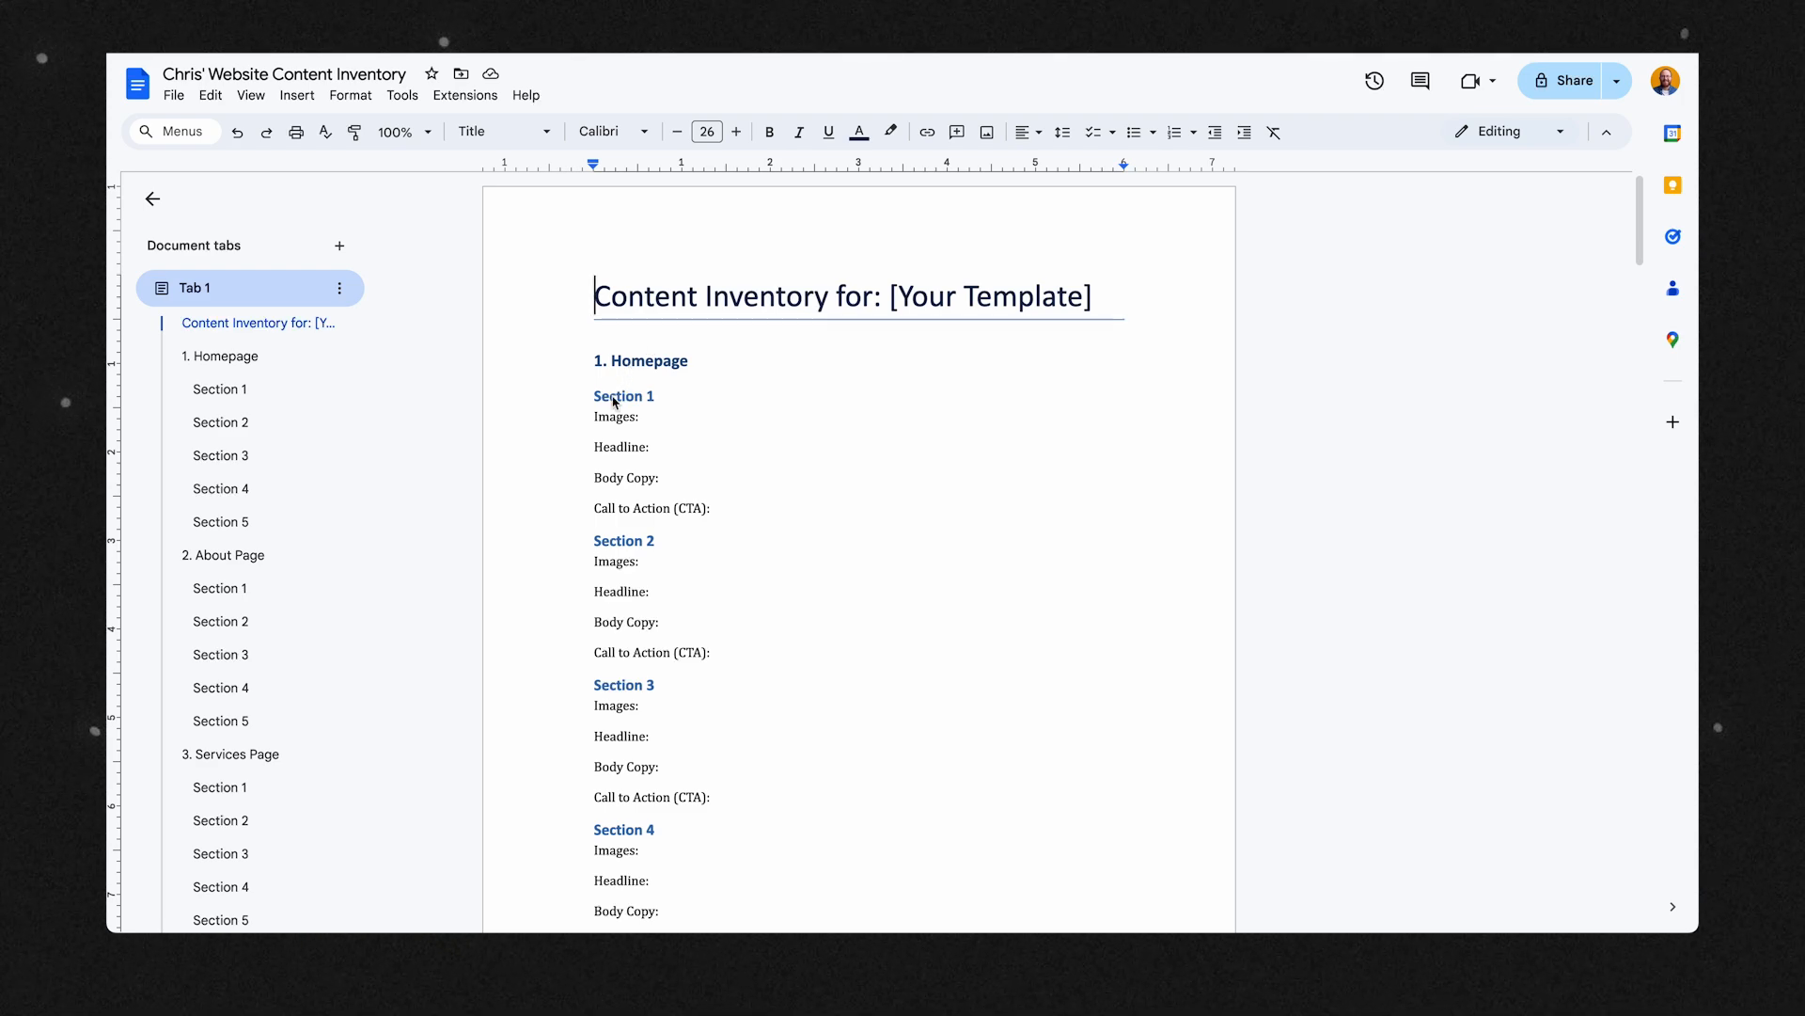
triple_click(613, 398)
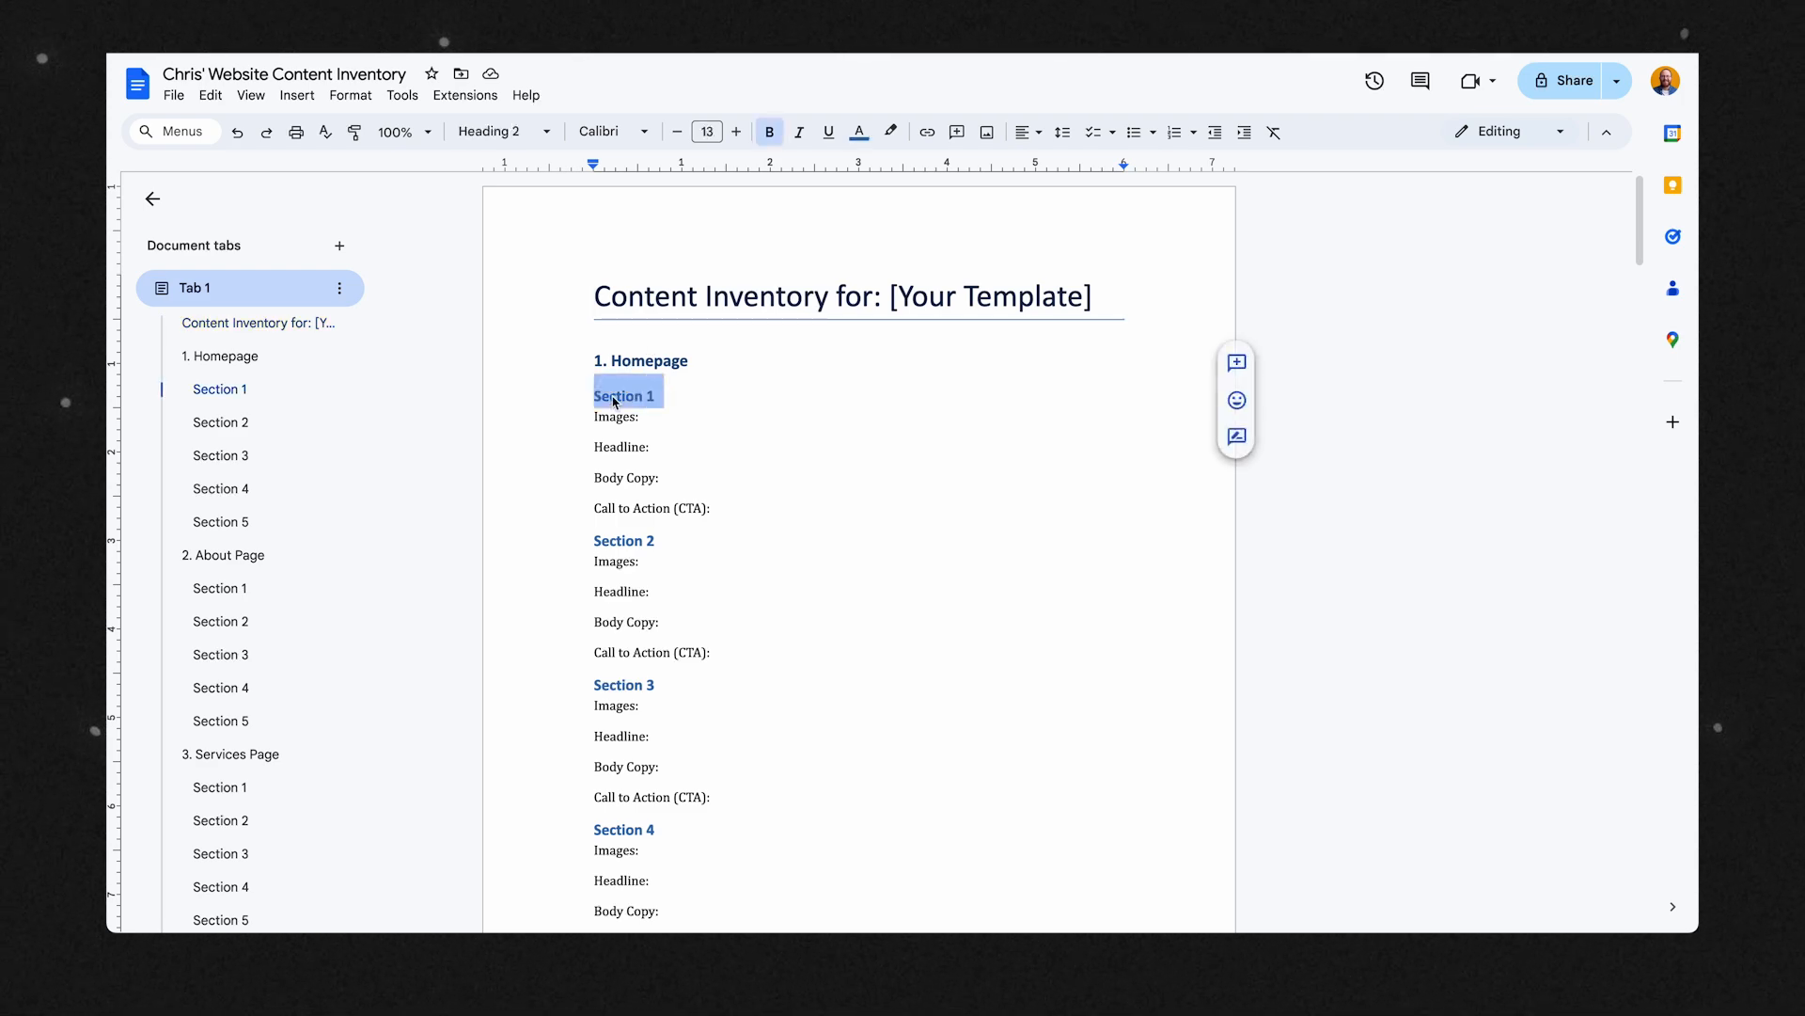
text(Hero)
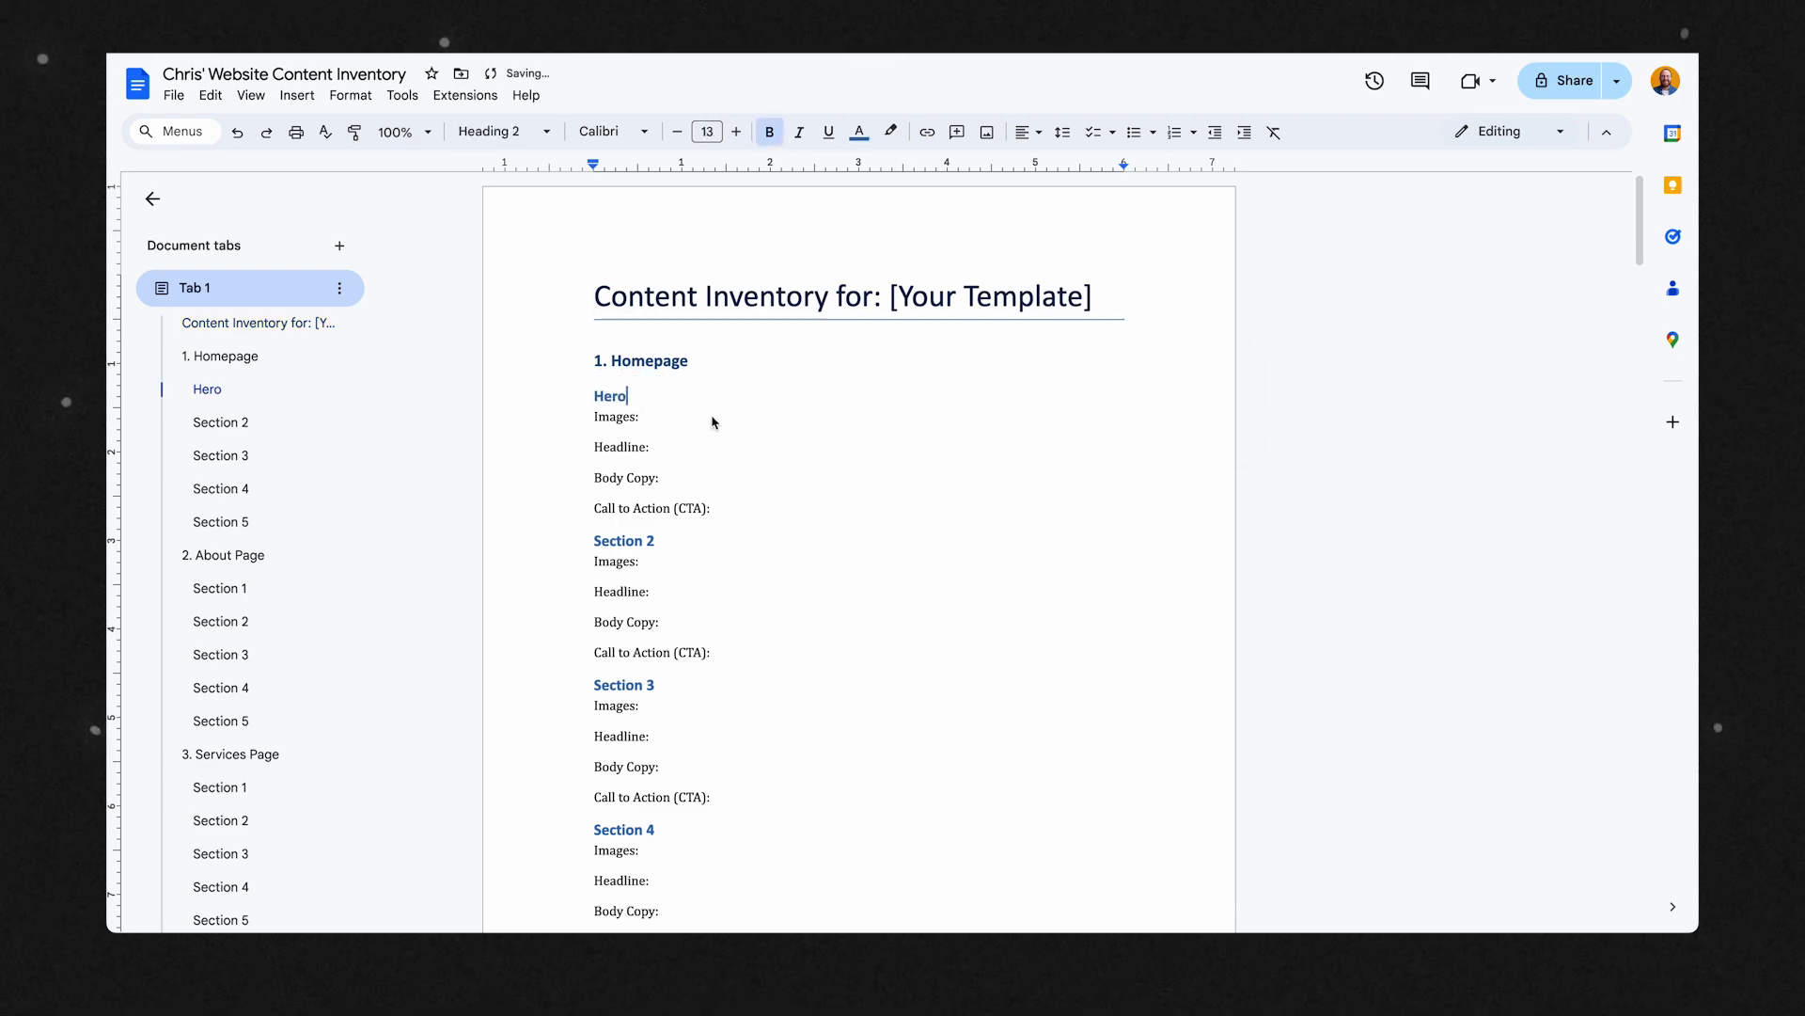
In the homepage Hero section of the inventory, enter "2 portrait images" for Images and "3 words" for Headline.
click(719, 421)
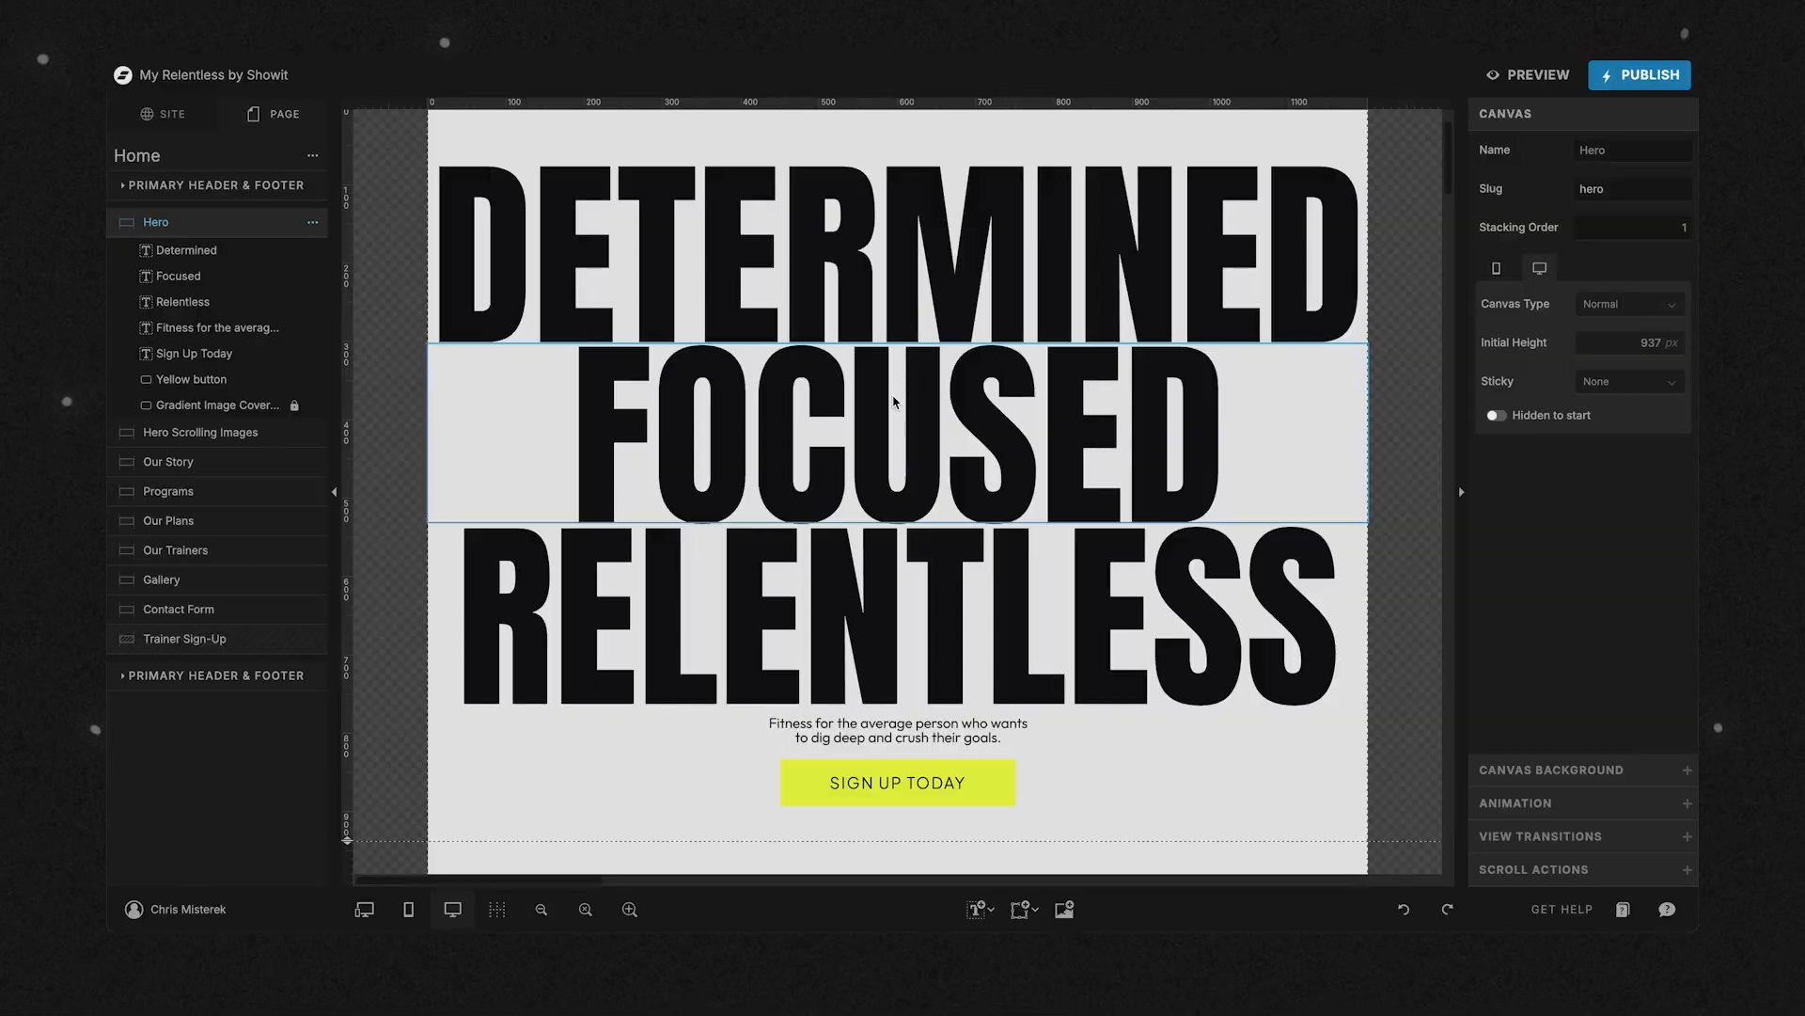
scroll(884, 406, down, 8)
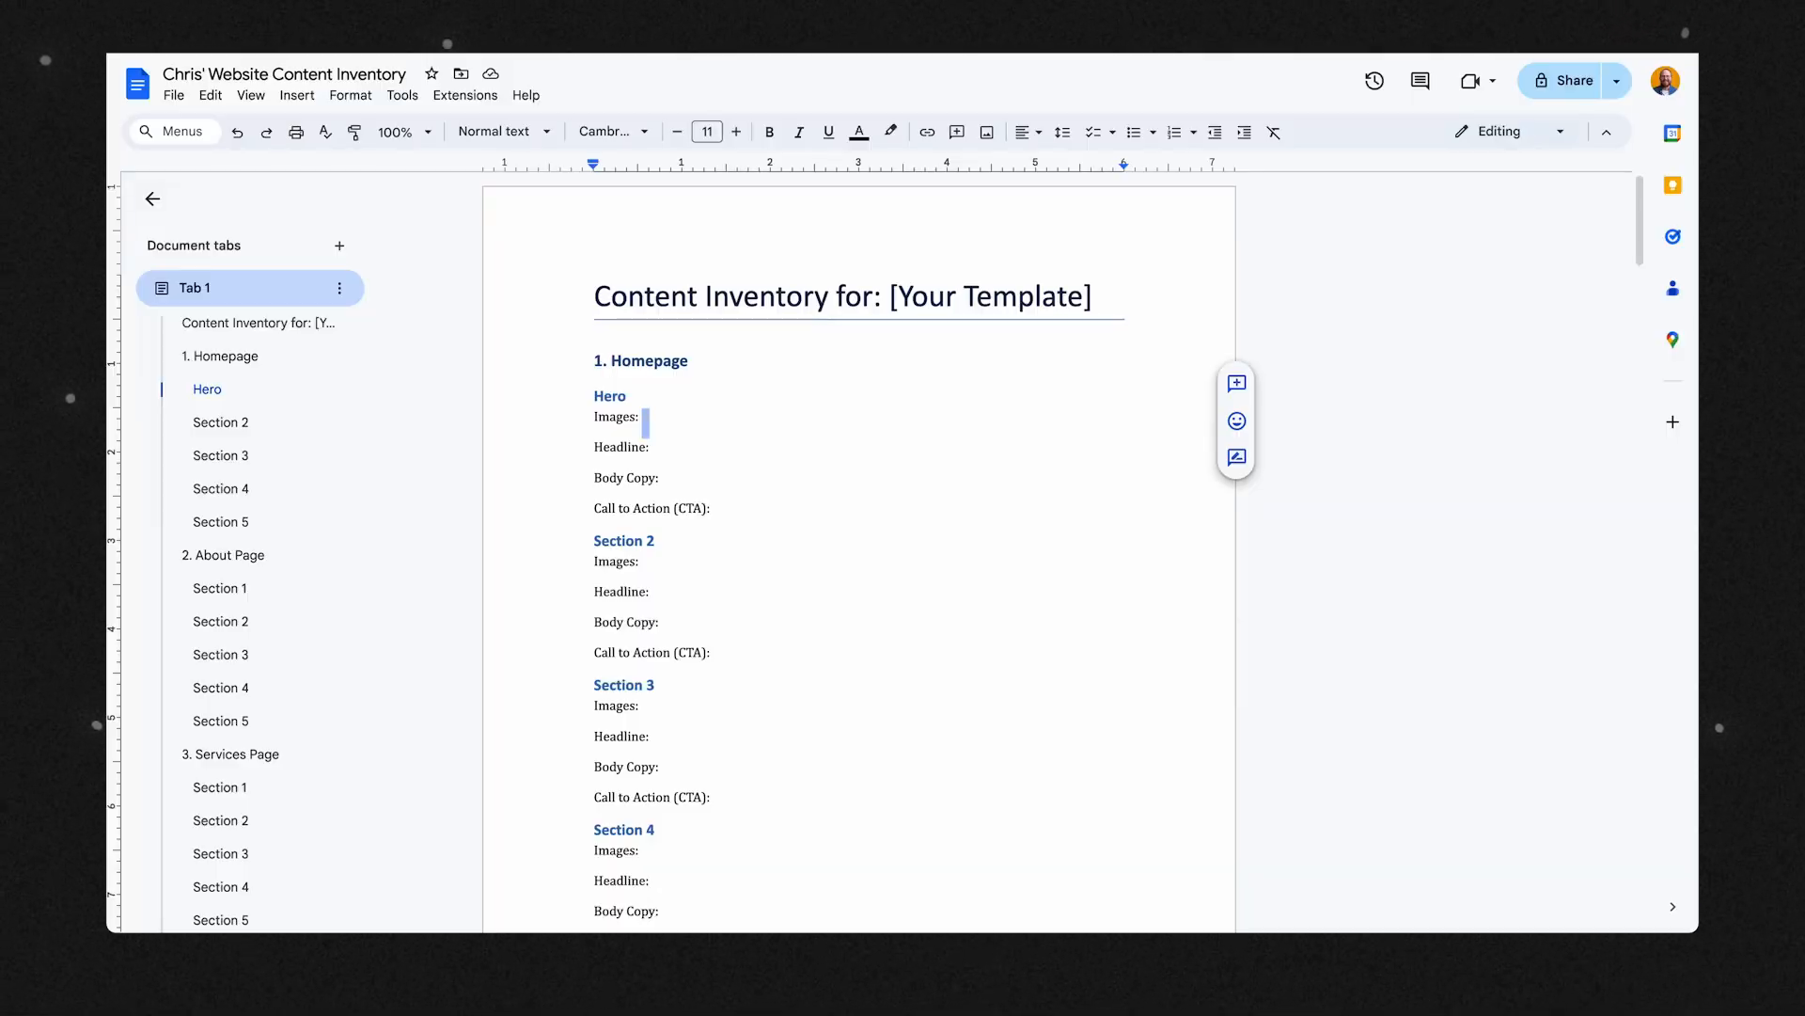
text(2 p)
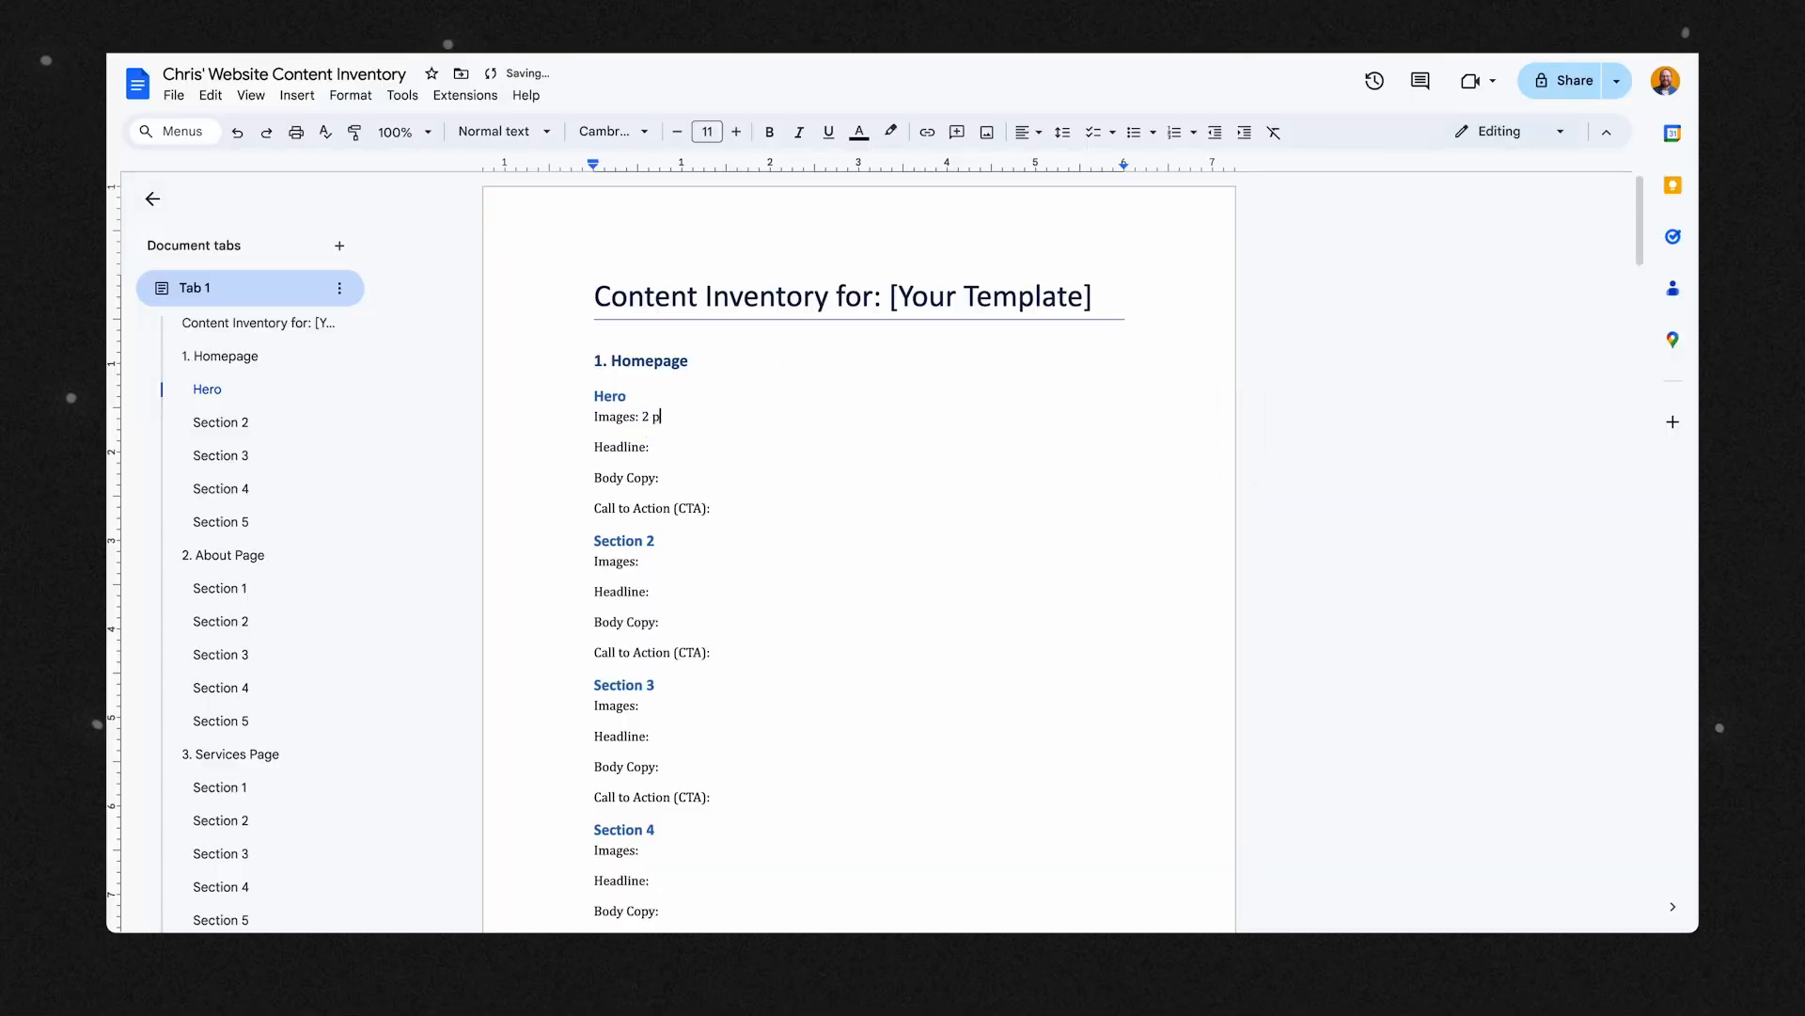
text(ortrait images)
double_click(698, 448)
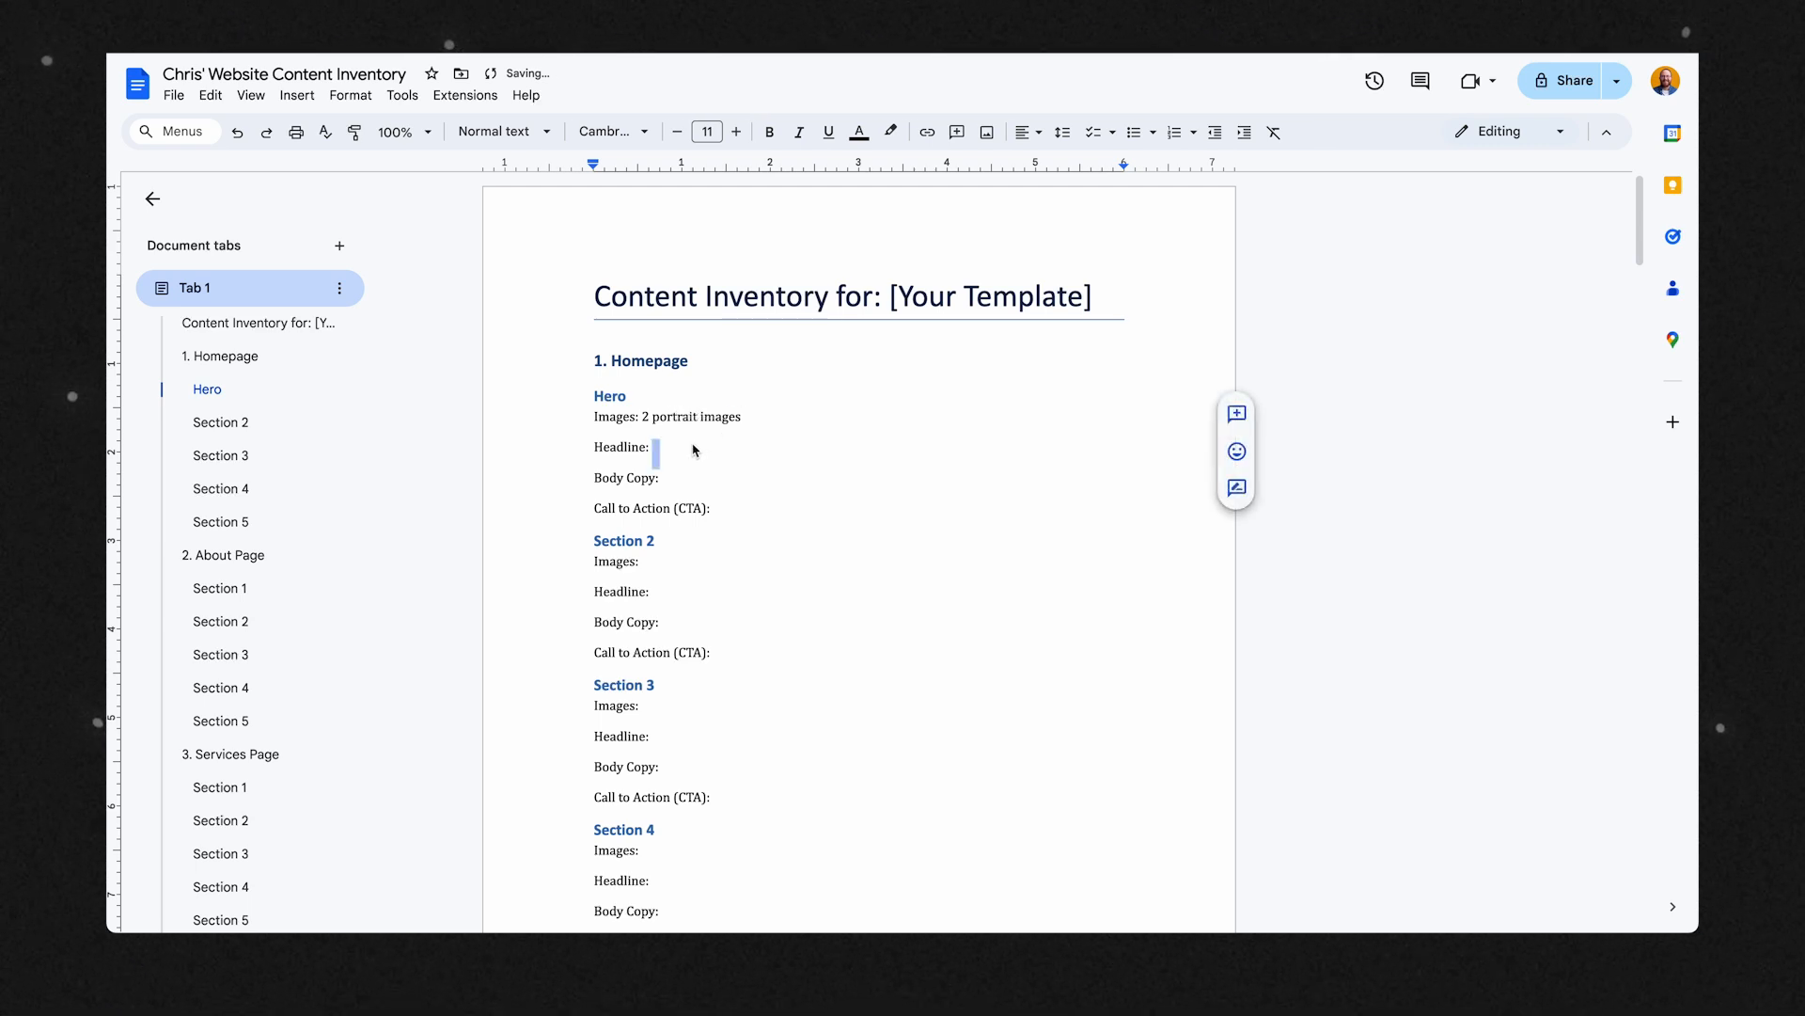
text(3 words)
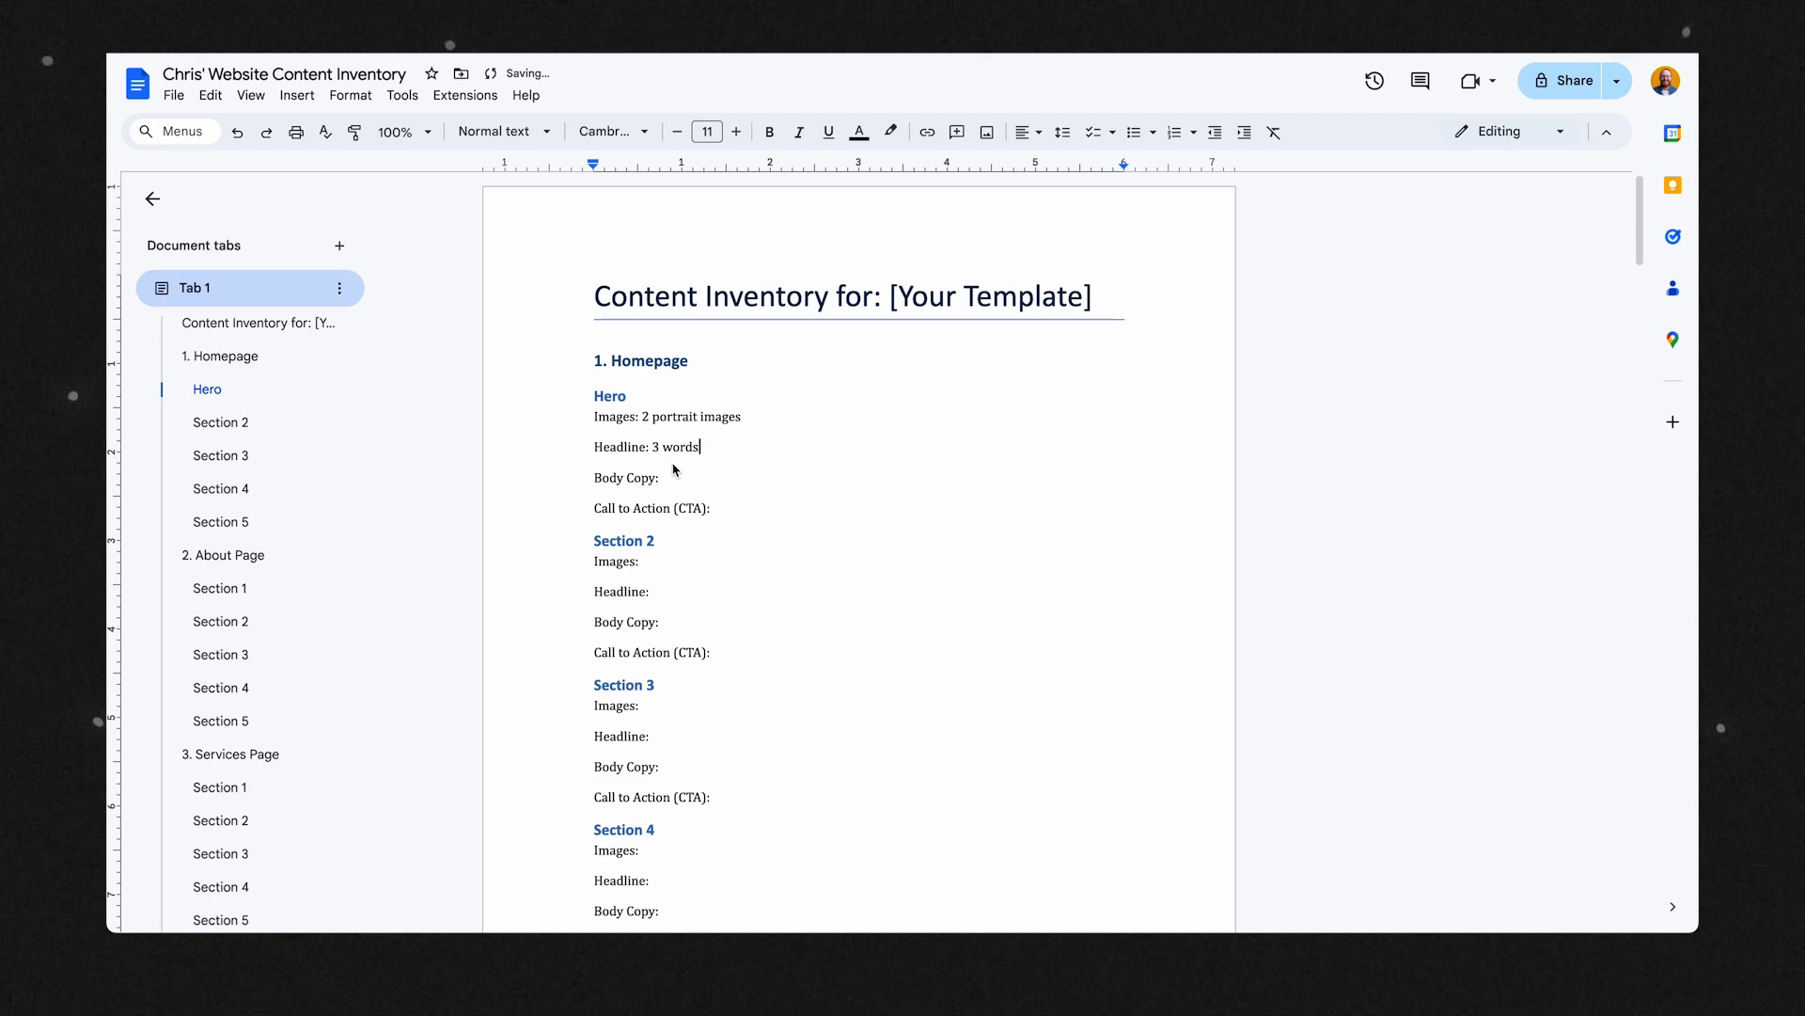
Enter "10 words" as the Hero section's body copy and "Yes" as its call to action, checking the Hero canvas in Showit.
click(676, 480)
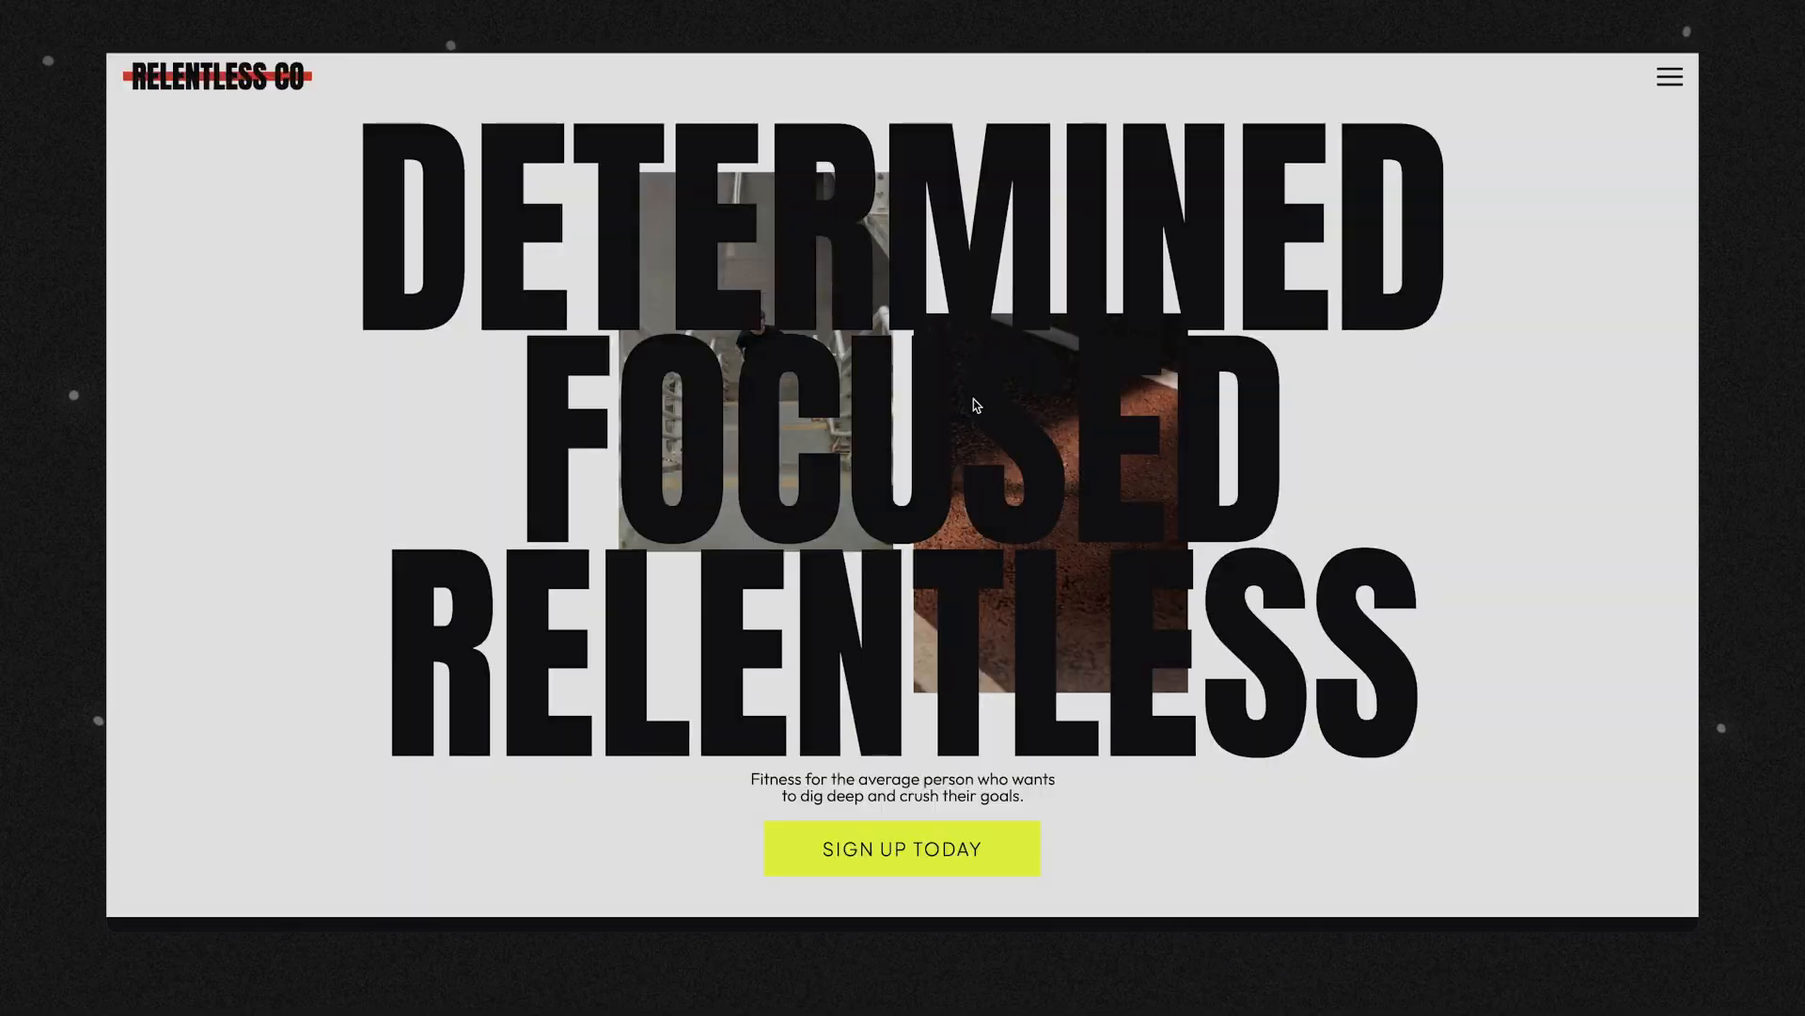
scroll(973, 399, down, 4)
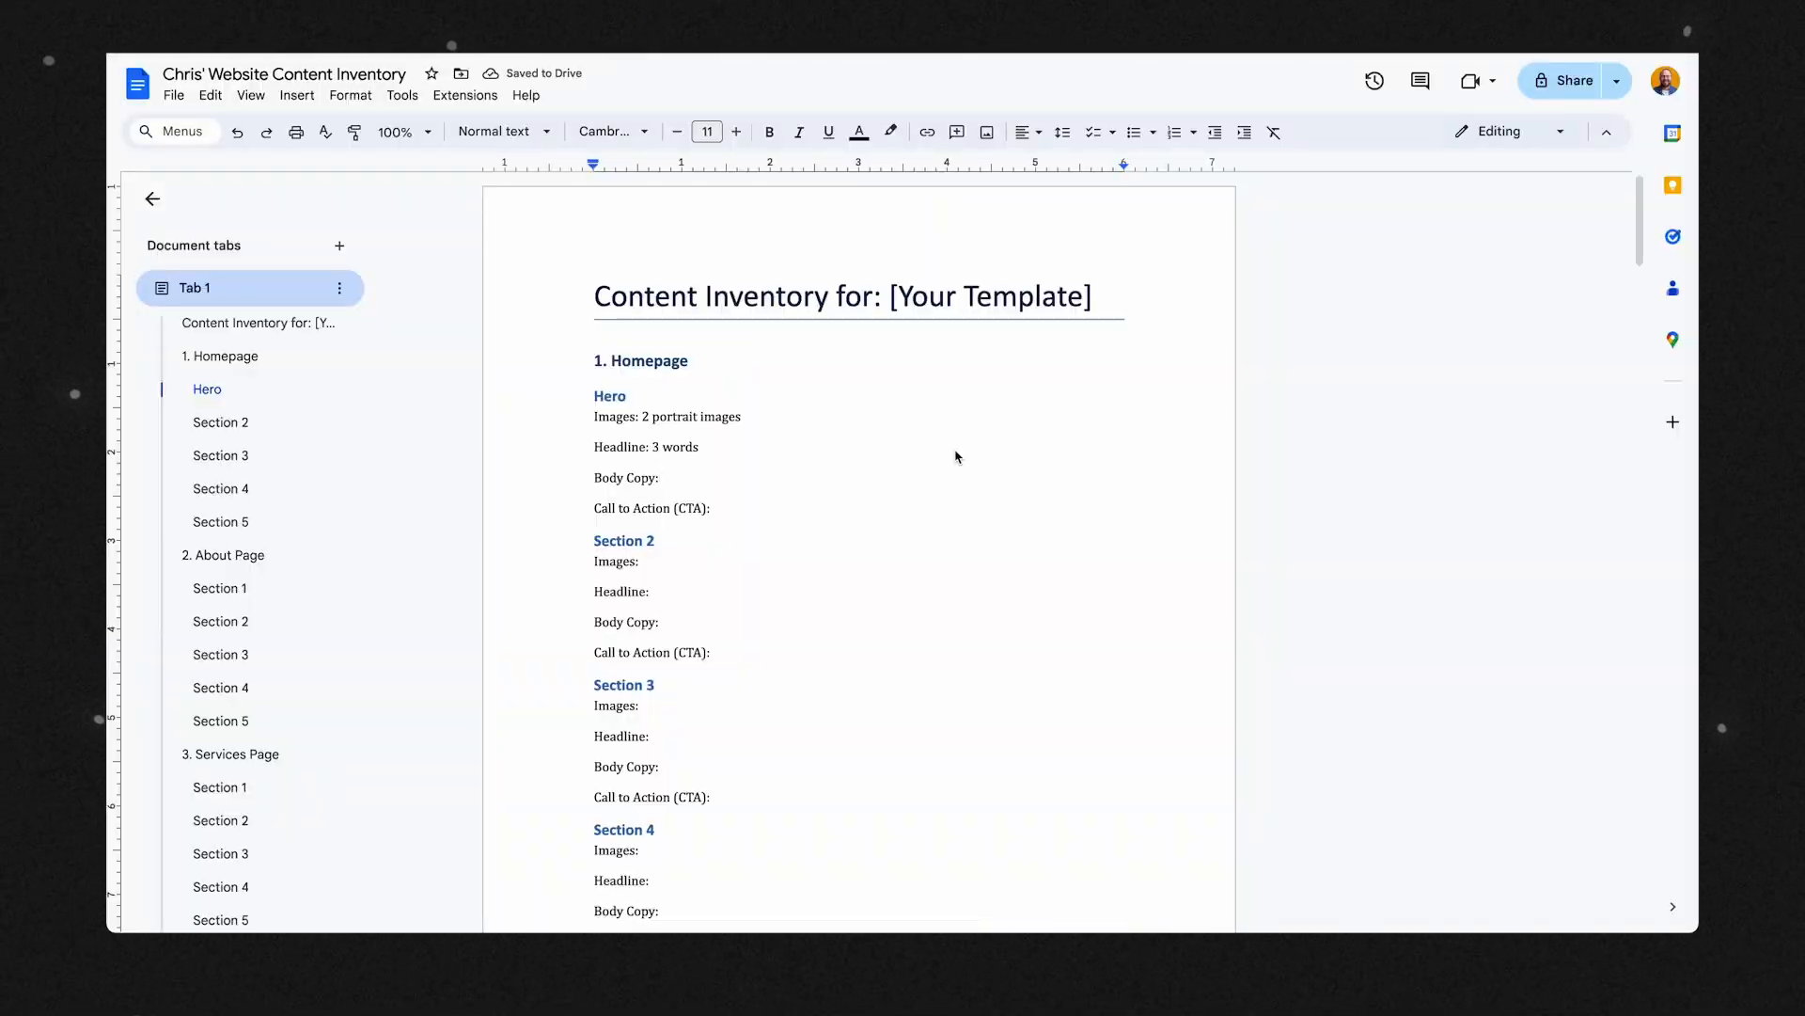
text(10 words)
click(785, 525)
text(Yes)
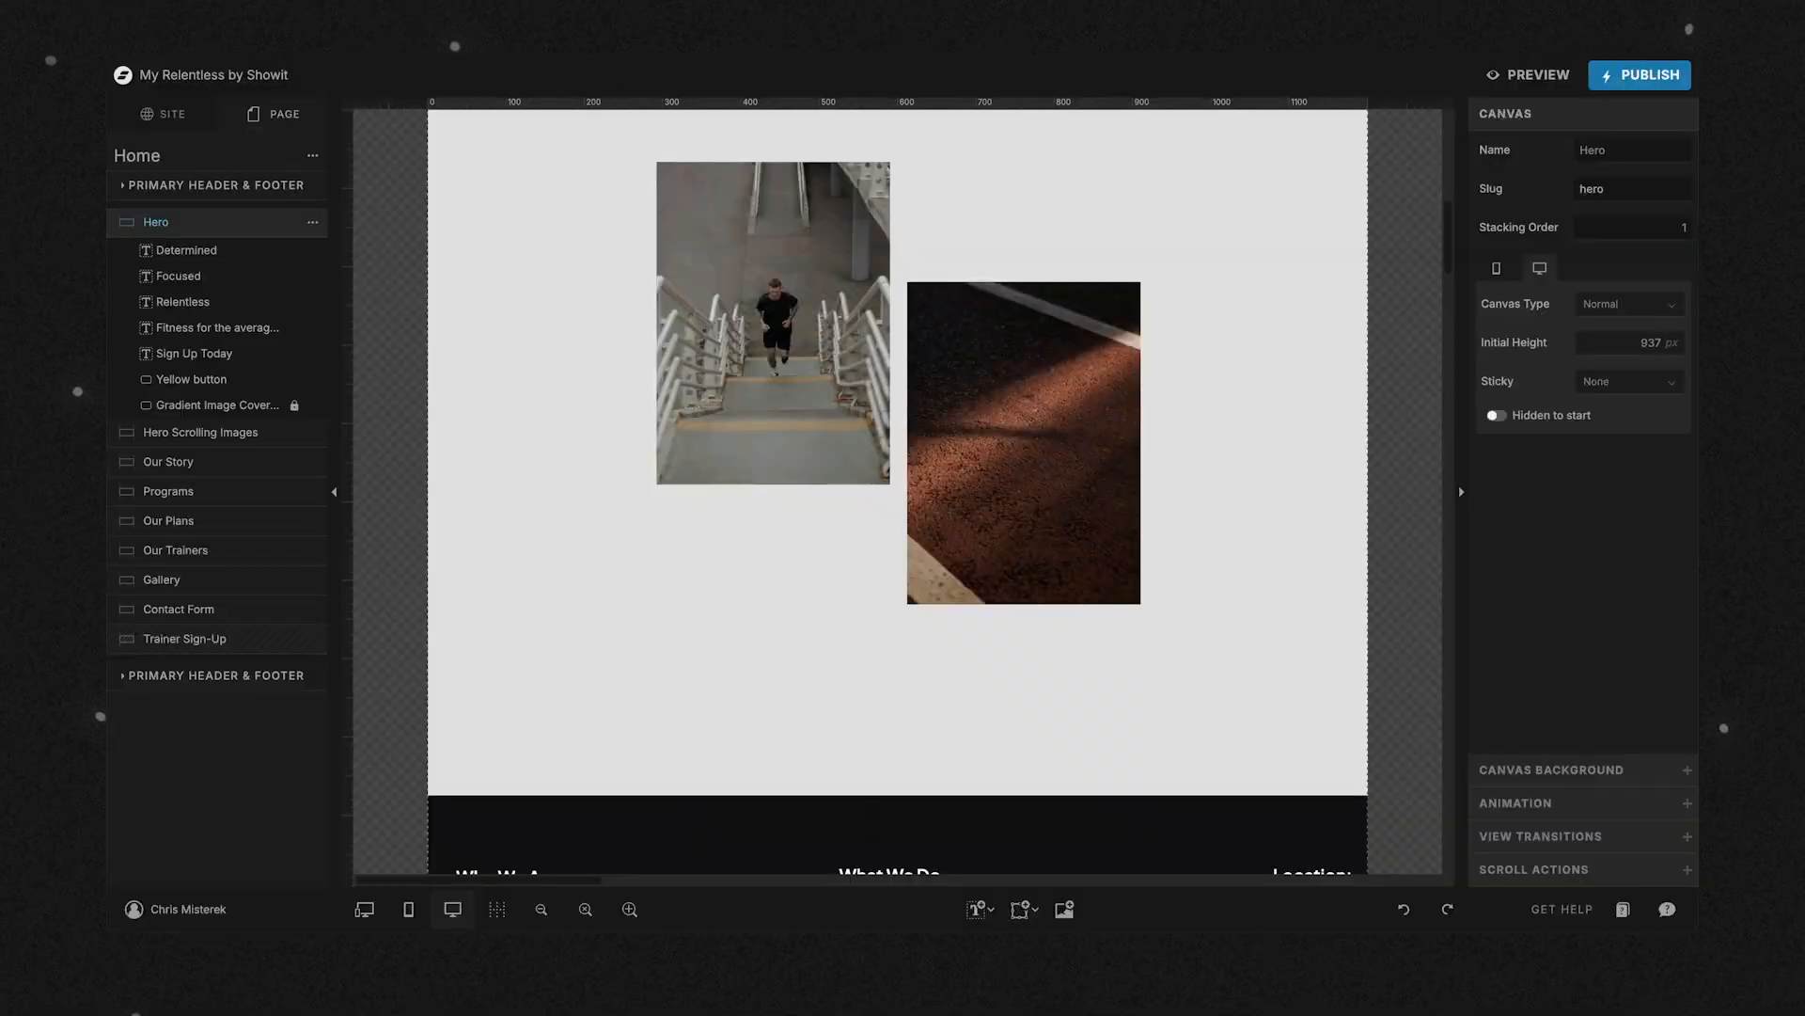
scroll(1031, 291, up, 9)
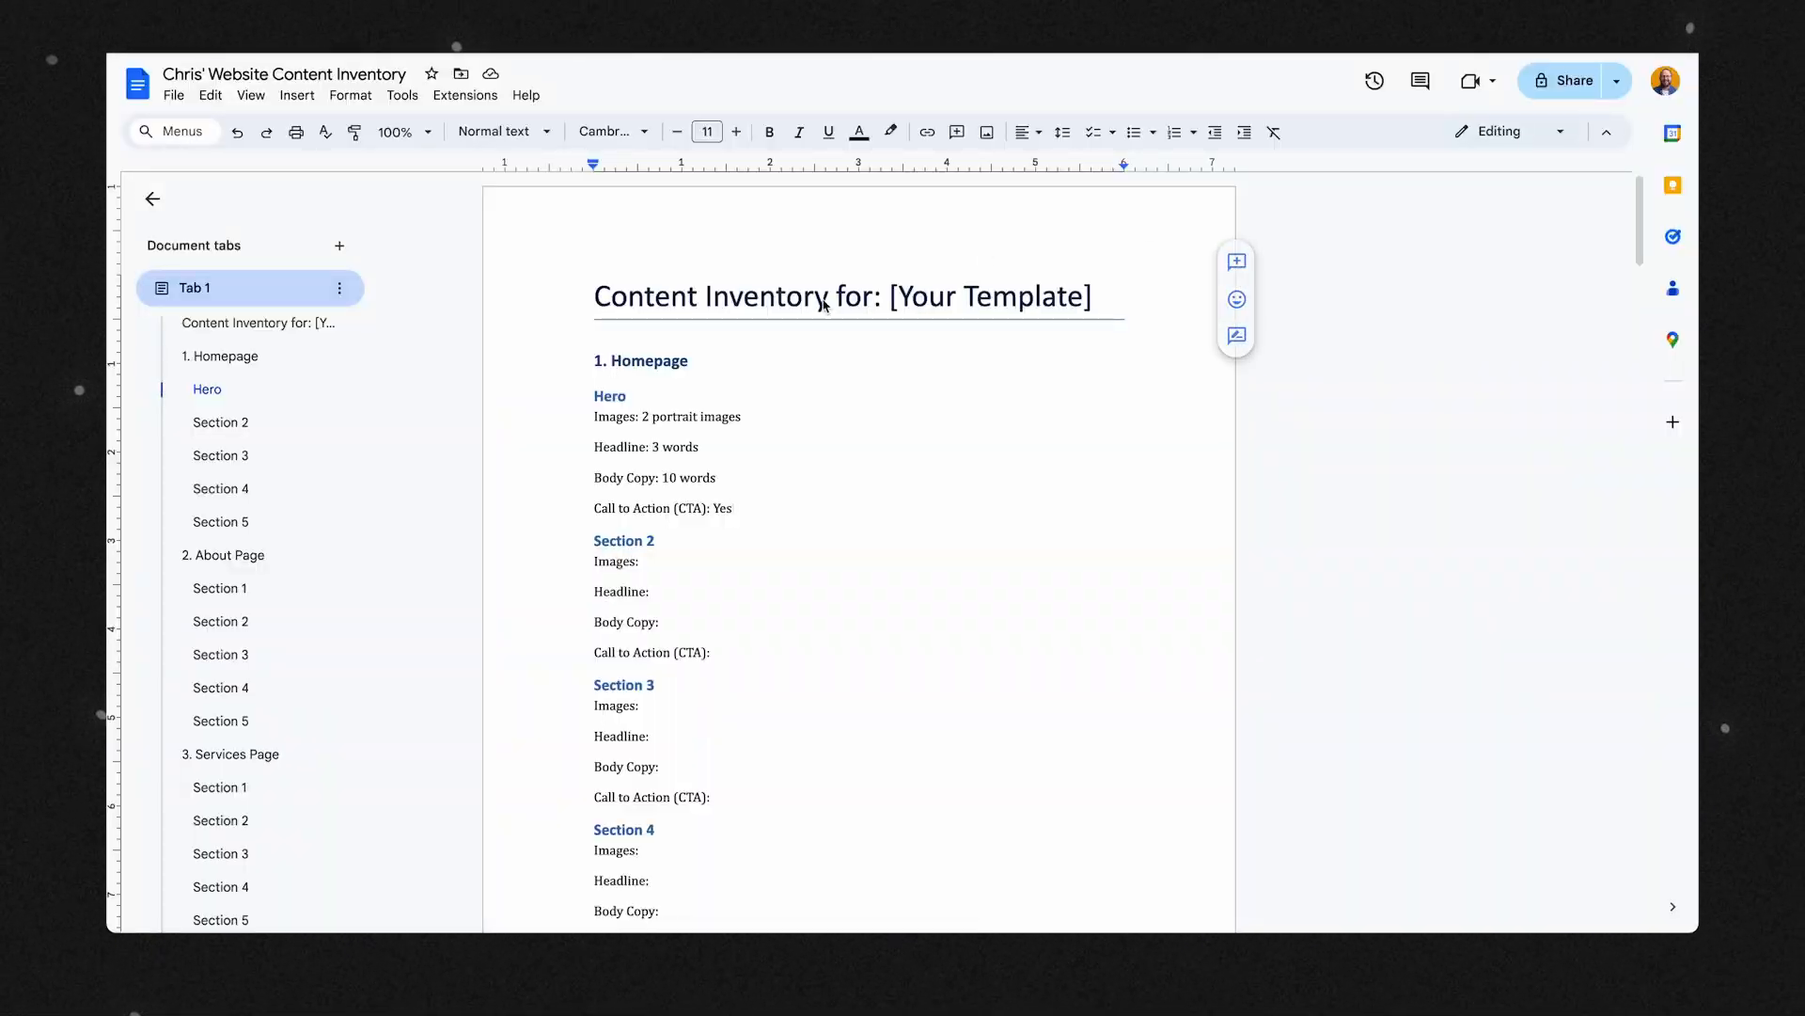
Replace the [Your Template] placeholder in the document title with Relentless.
click(885, 298)
key(Right)
key(shift+End)
text(Relentless)
key(shift+Home)
key(Right)
Link the word Relentless in the document title to the copied template URL.
double_click(927, 282)
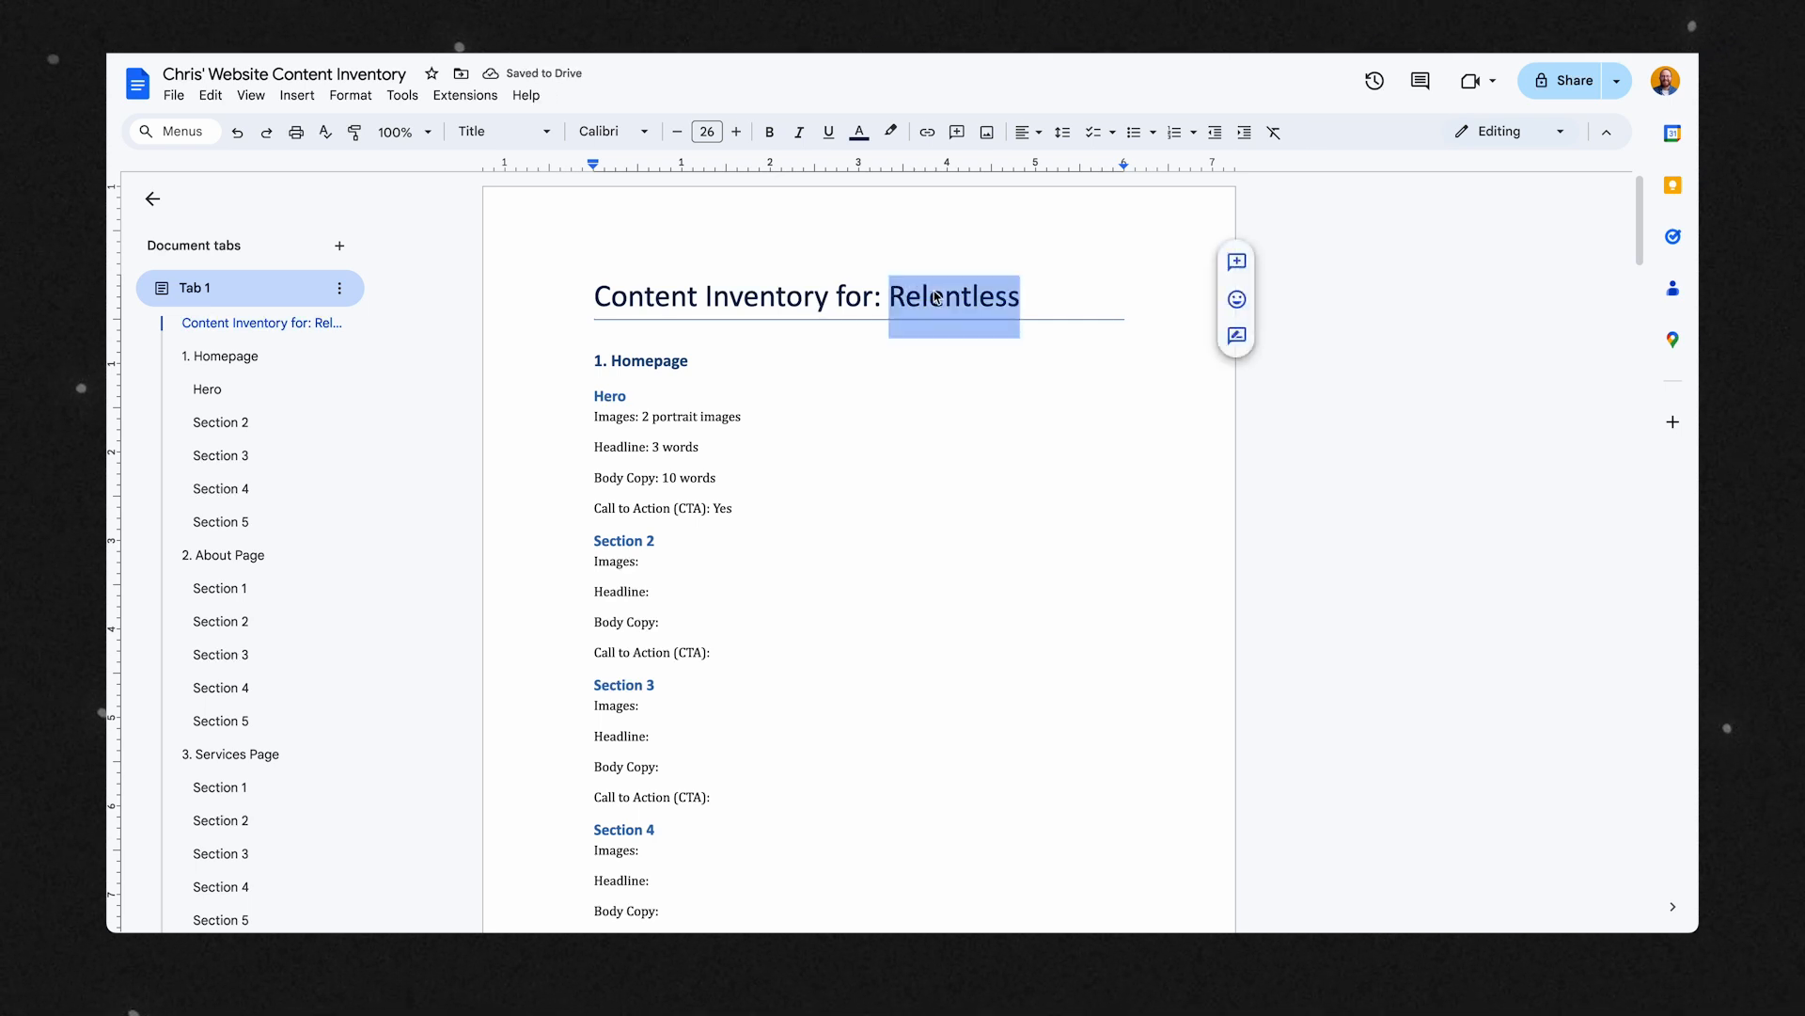
key(ctrl+k)
text(https://relentless.showit.site/)
click(1163, 350)
click(845, 428)
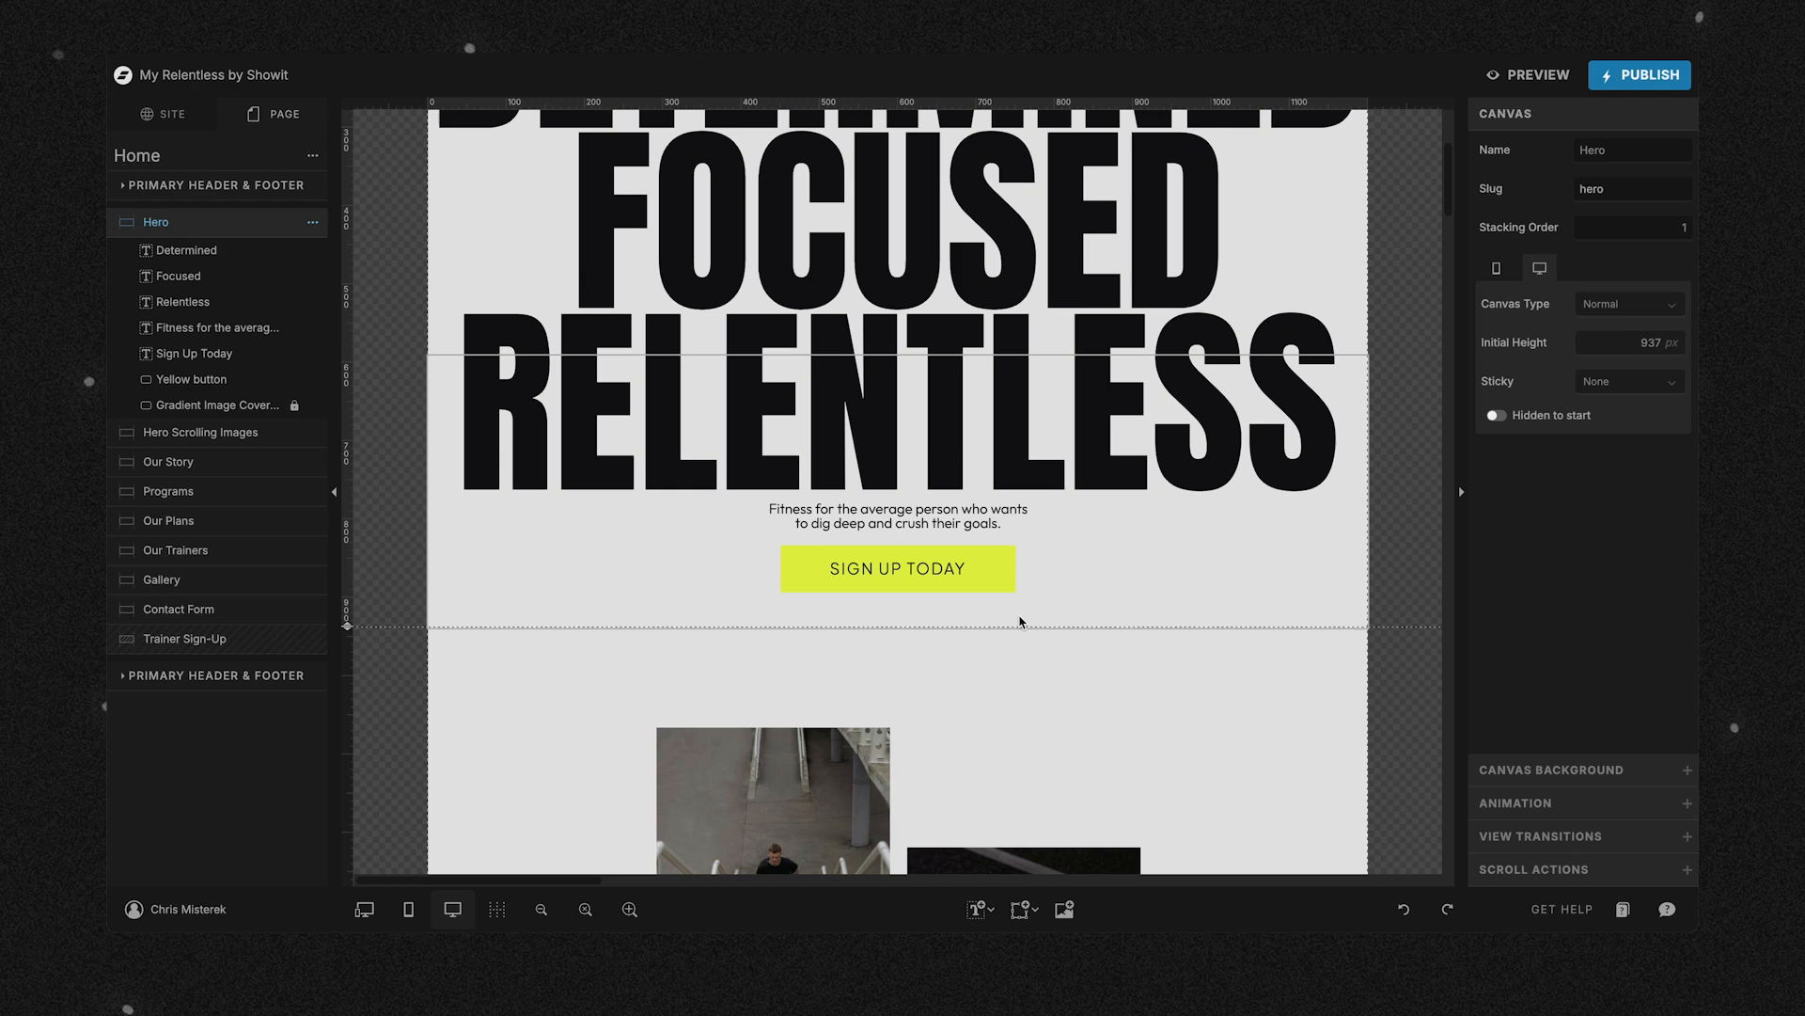
Review the Our Story canvas in Showit, and in the Google Docs inventory rename Section 2 under Homepage as My Story.
scroll(1022, 621, down, 10)
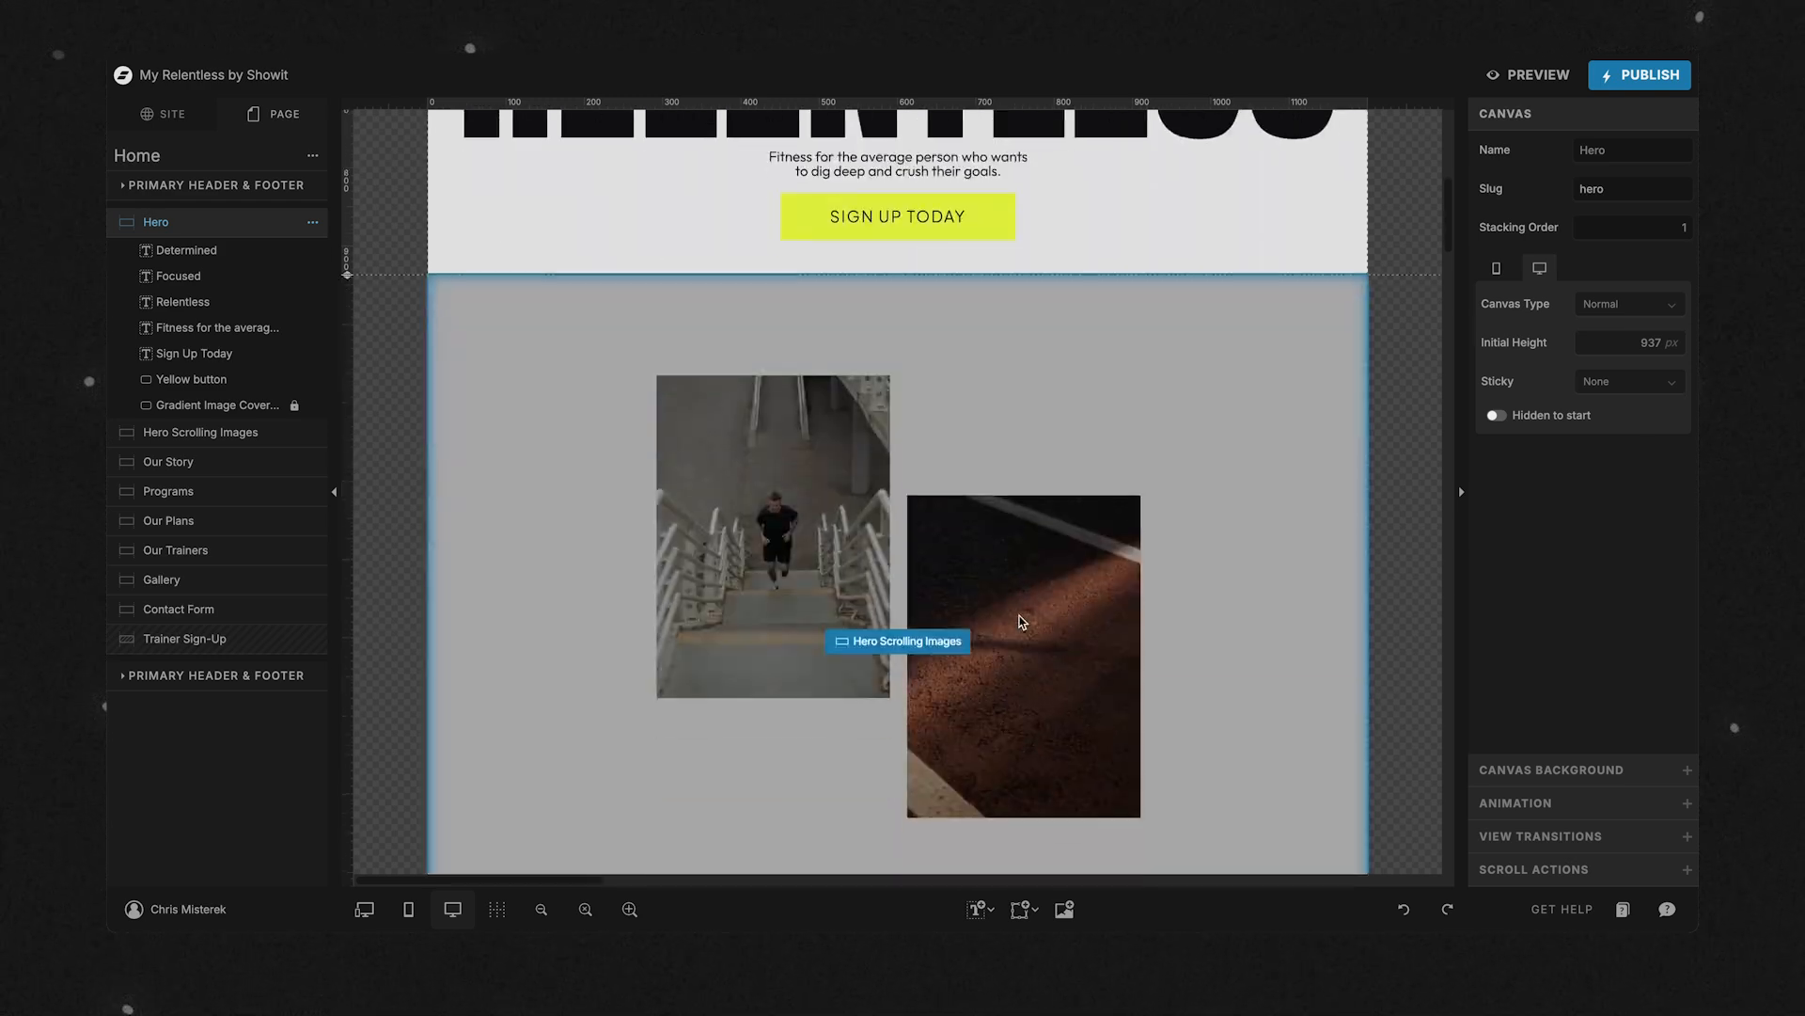
scroll(1022, 621, down, 3)
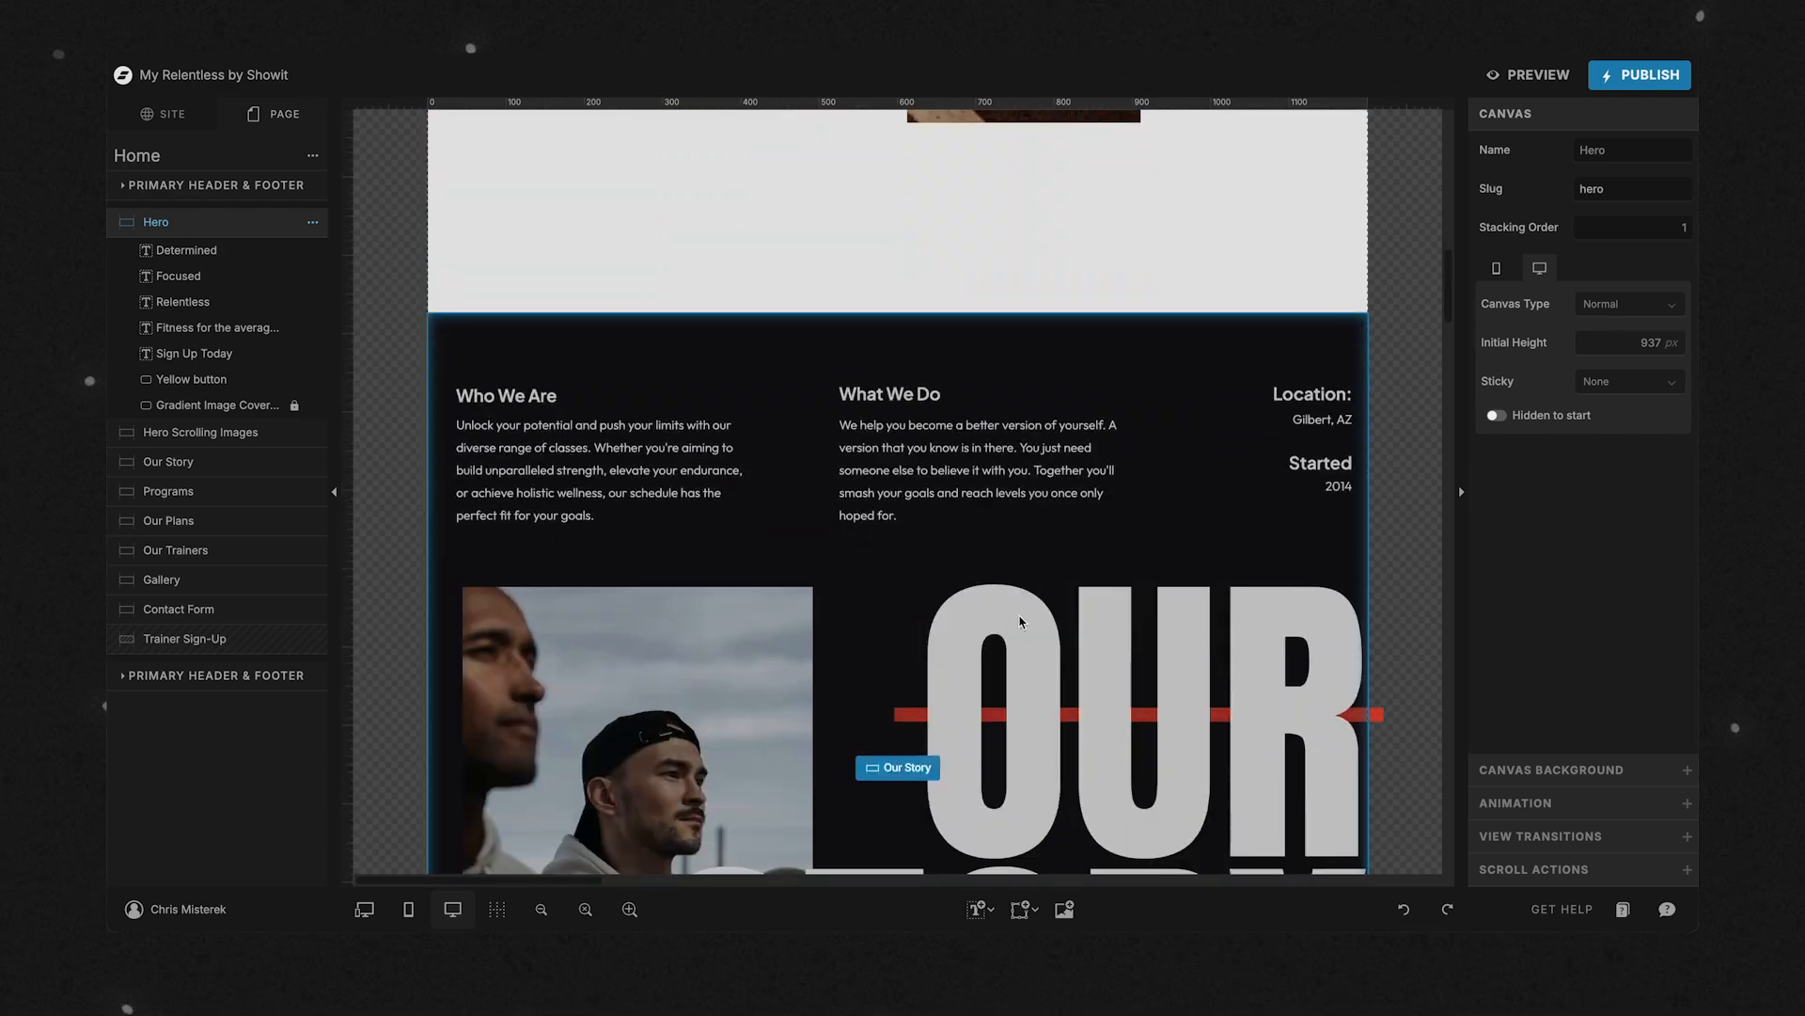
click(916, 588)
scroll(917, 589, down, 2)
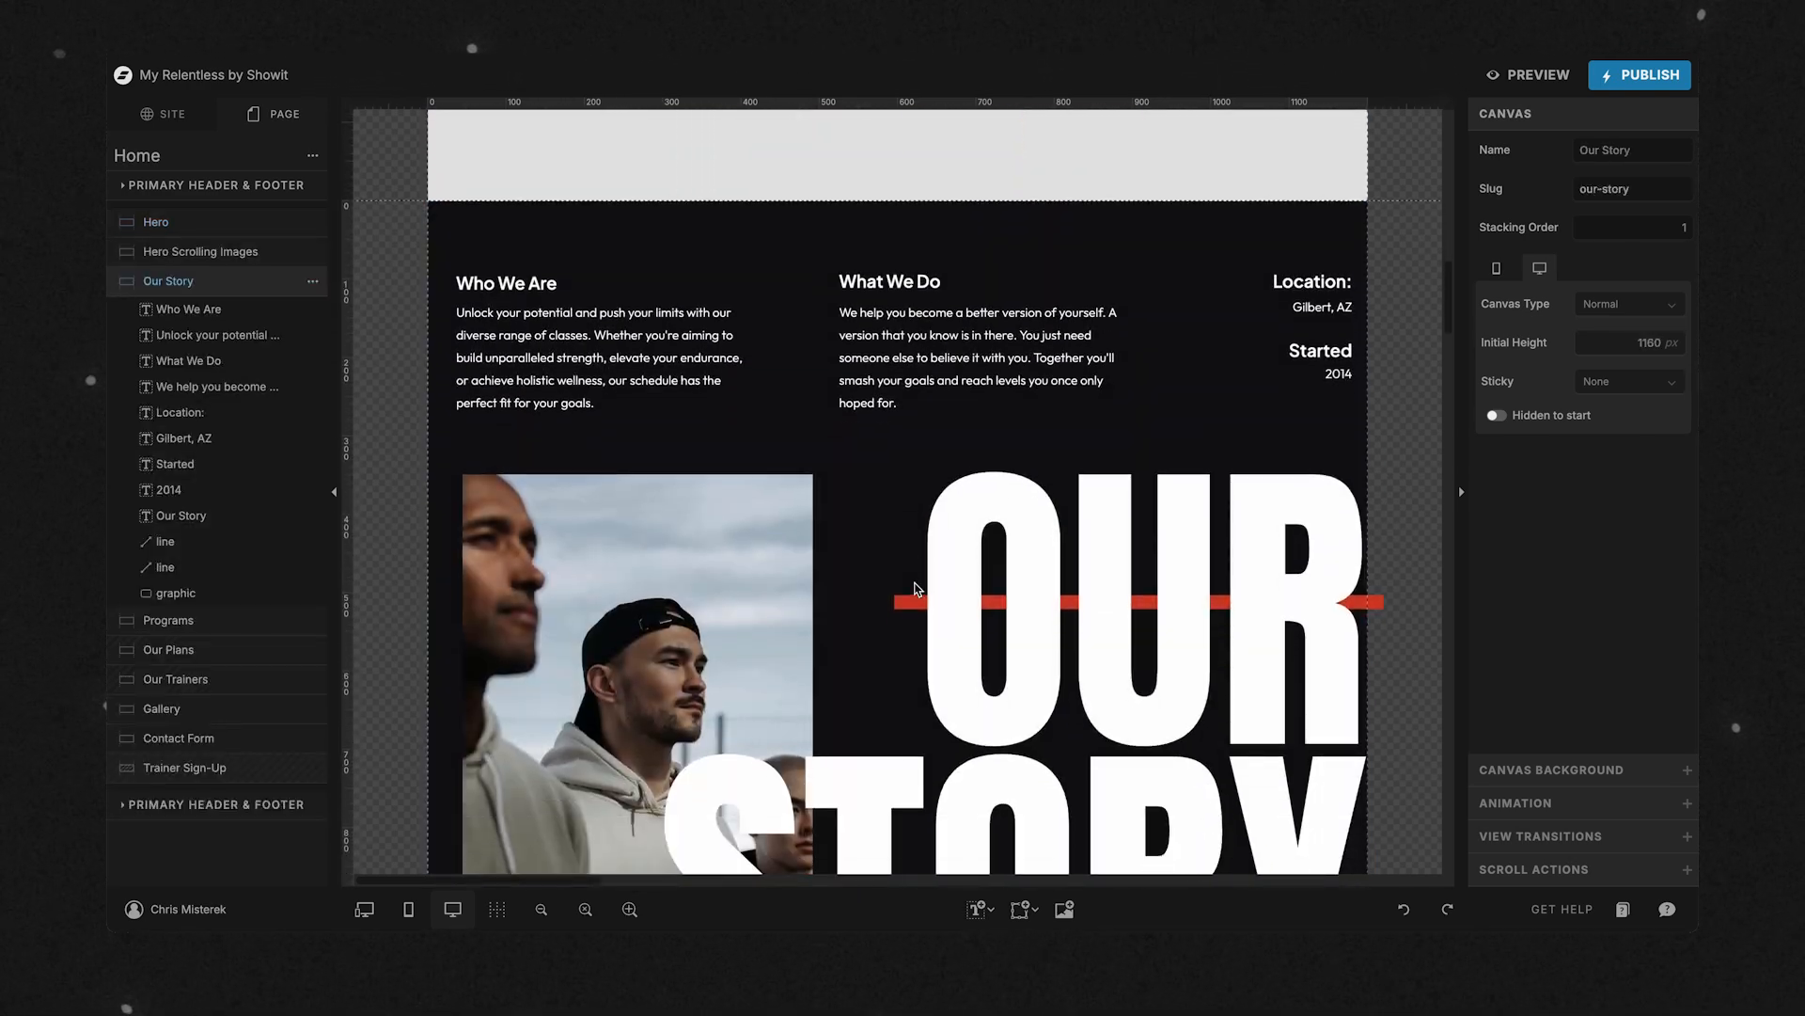
scroll(917, 589, down, 3)
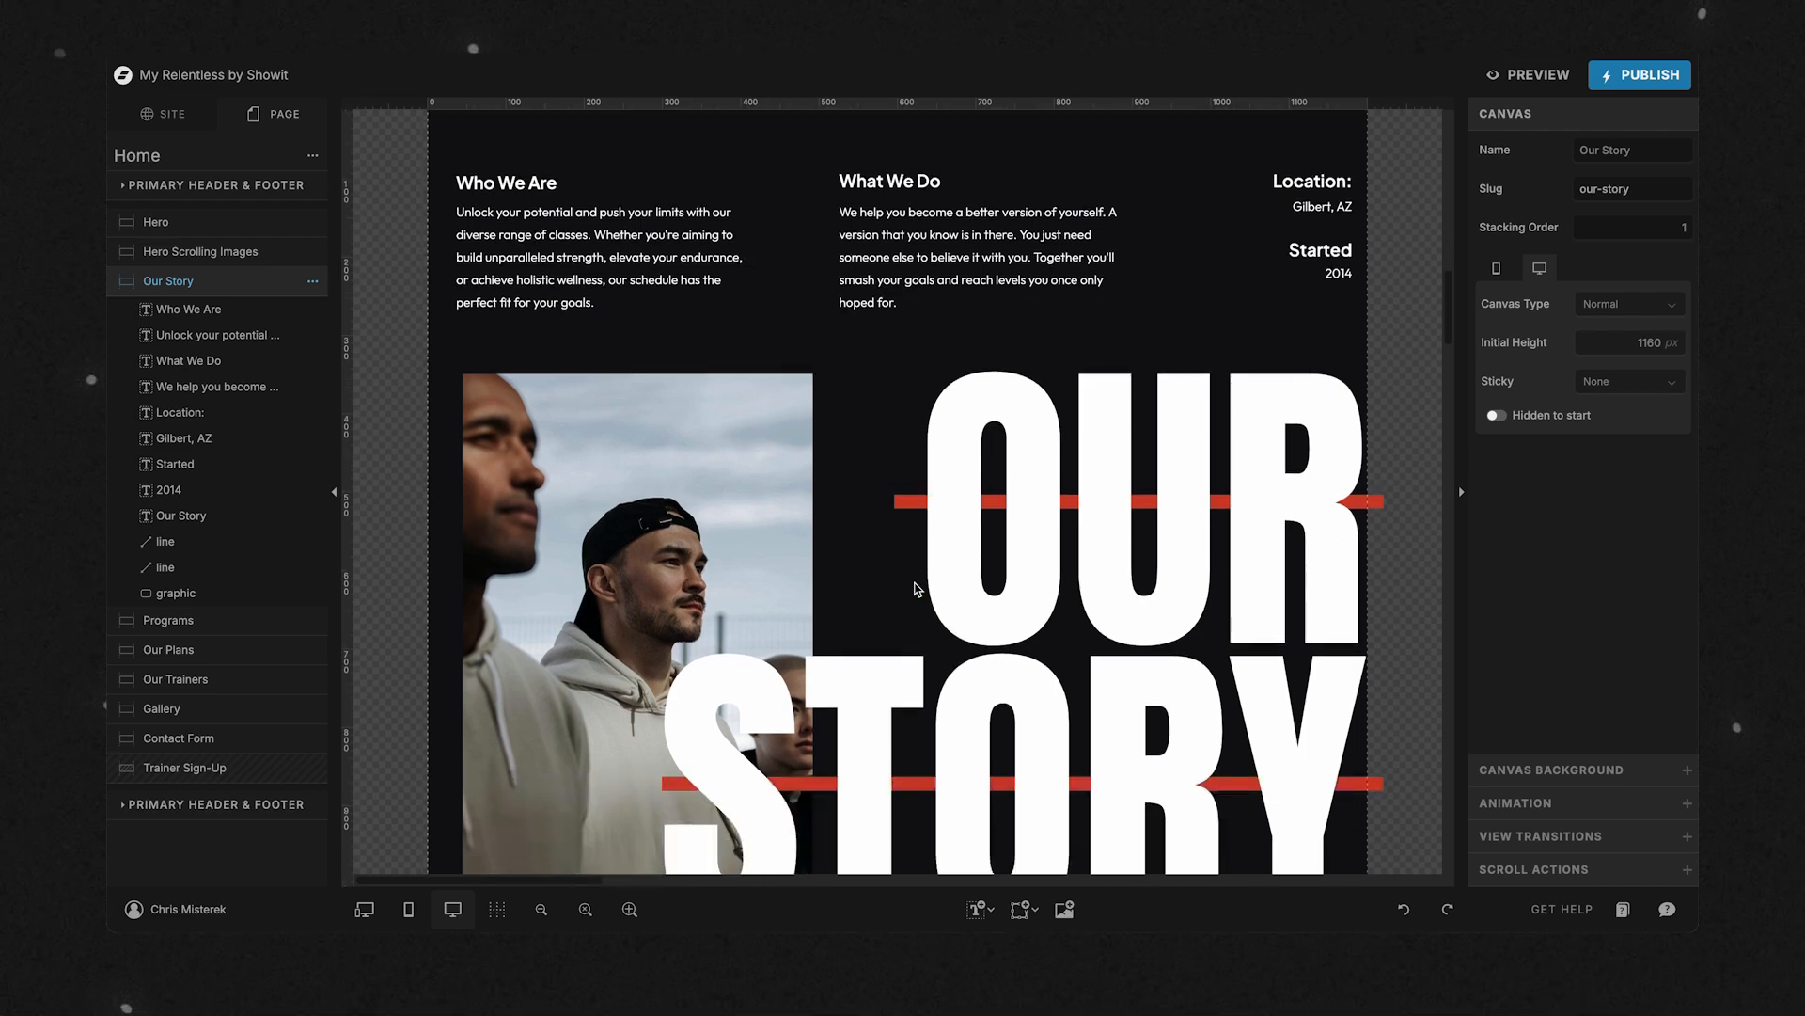
scroll(884, 354, up, 1)
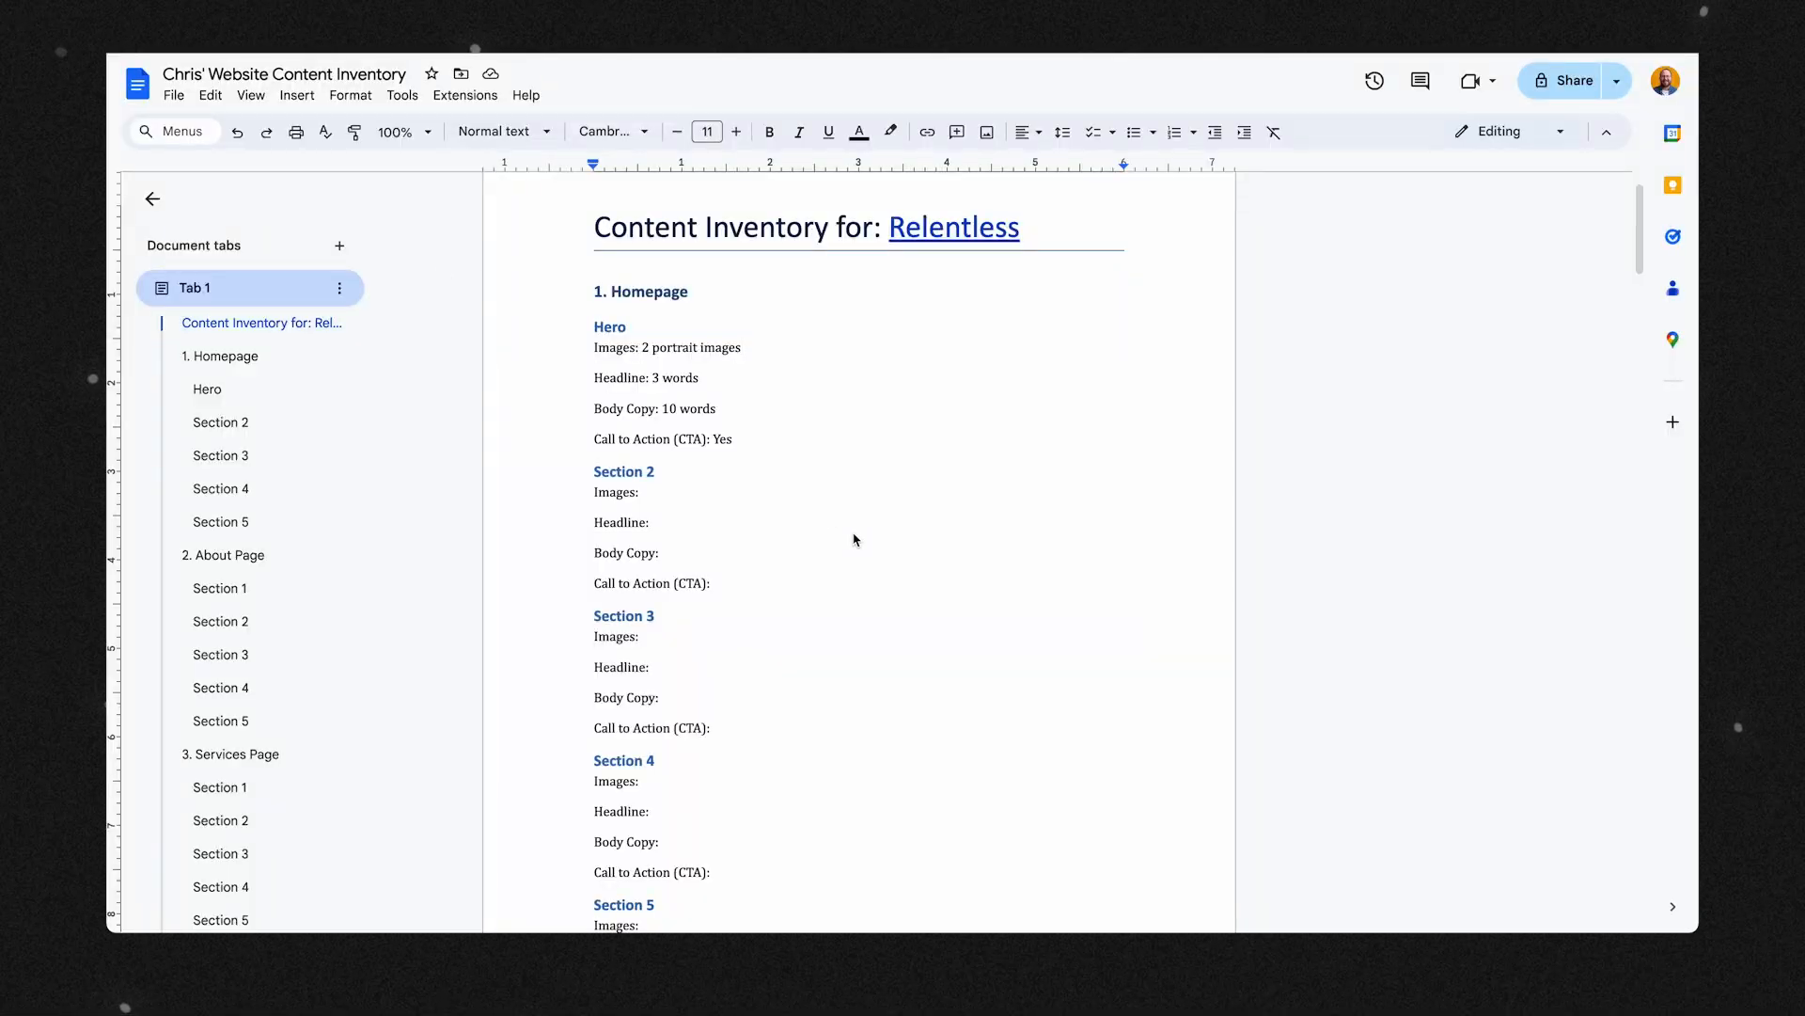
double_click(613, 473)
click(613, 473)
text(My Story)
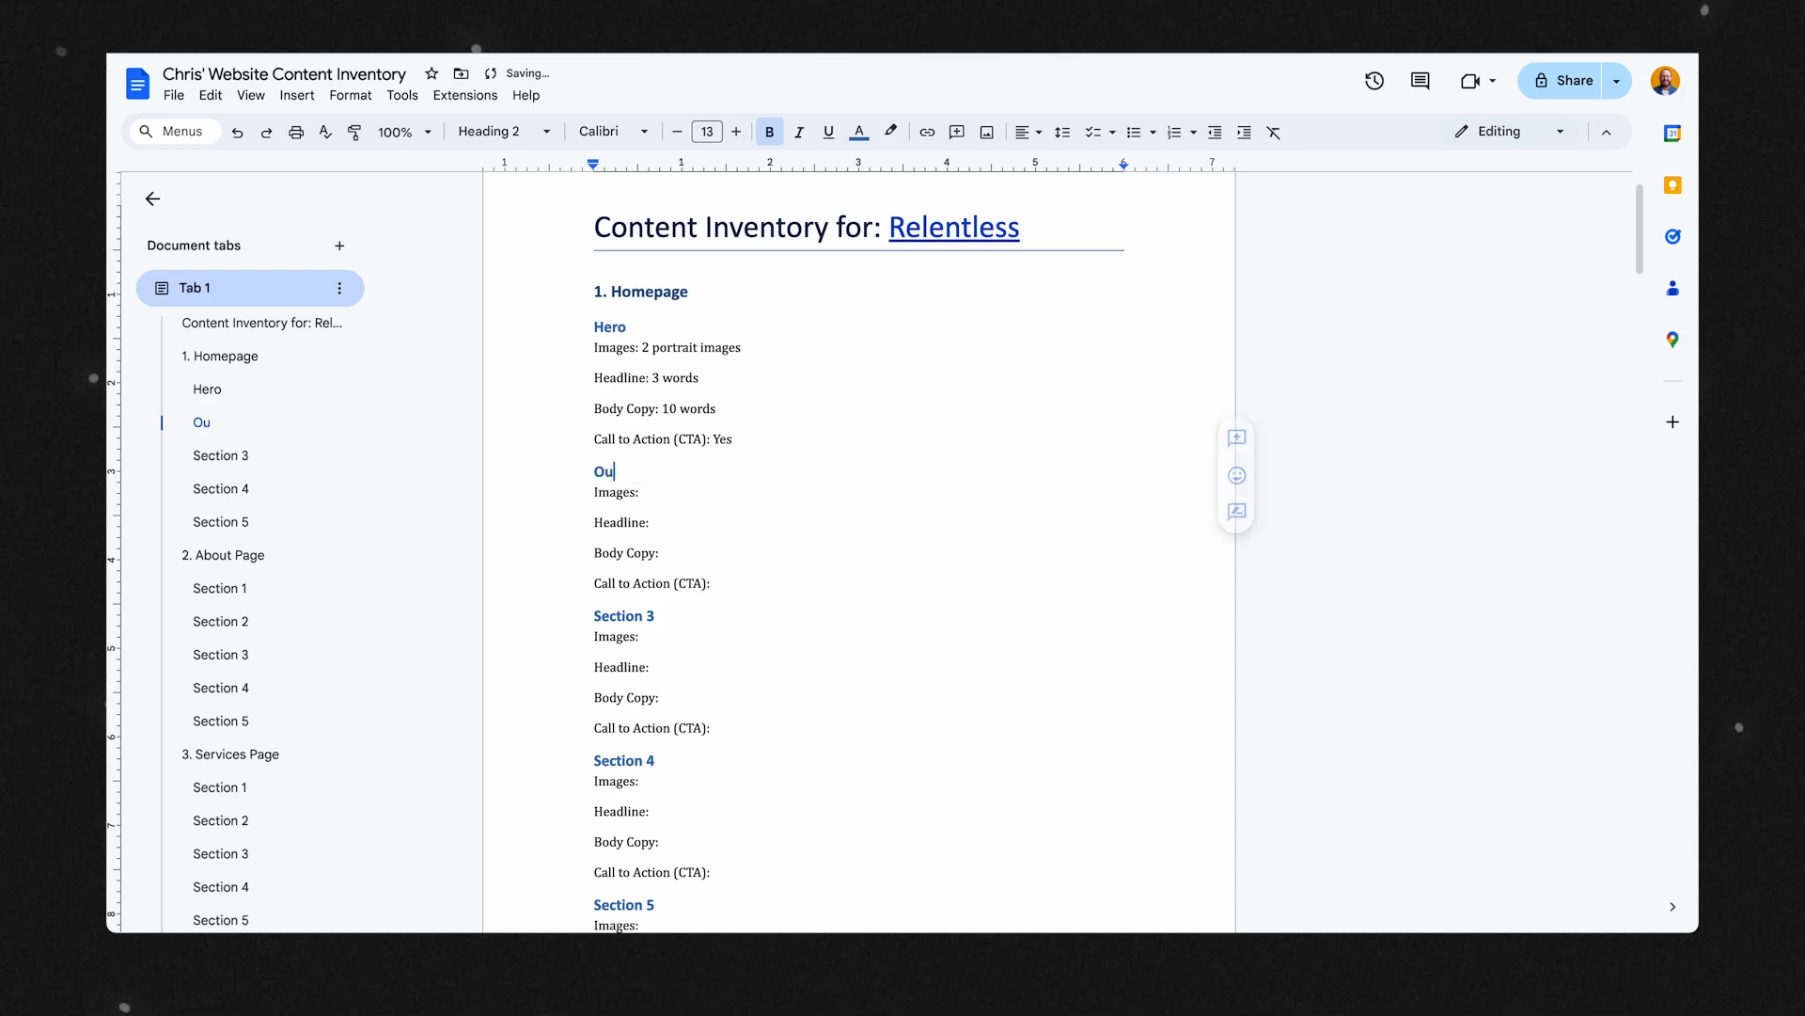
triple_click(601, 474)
click(761, 462)
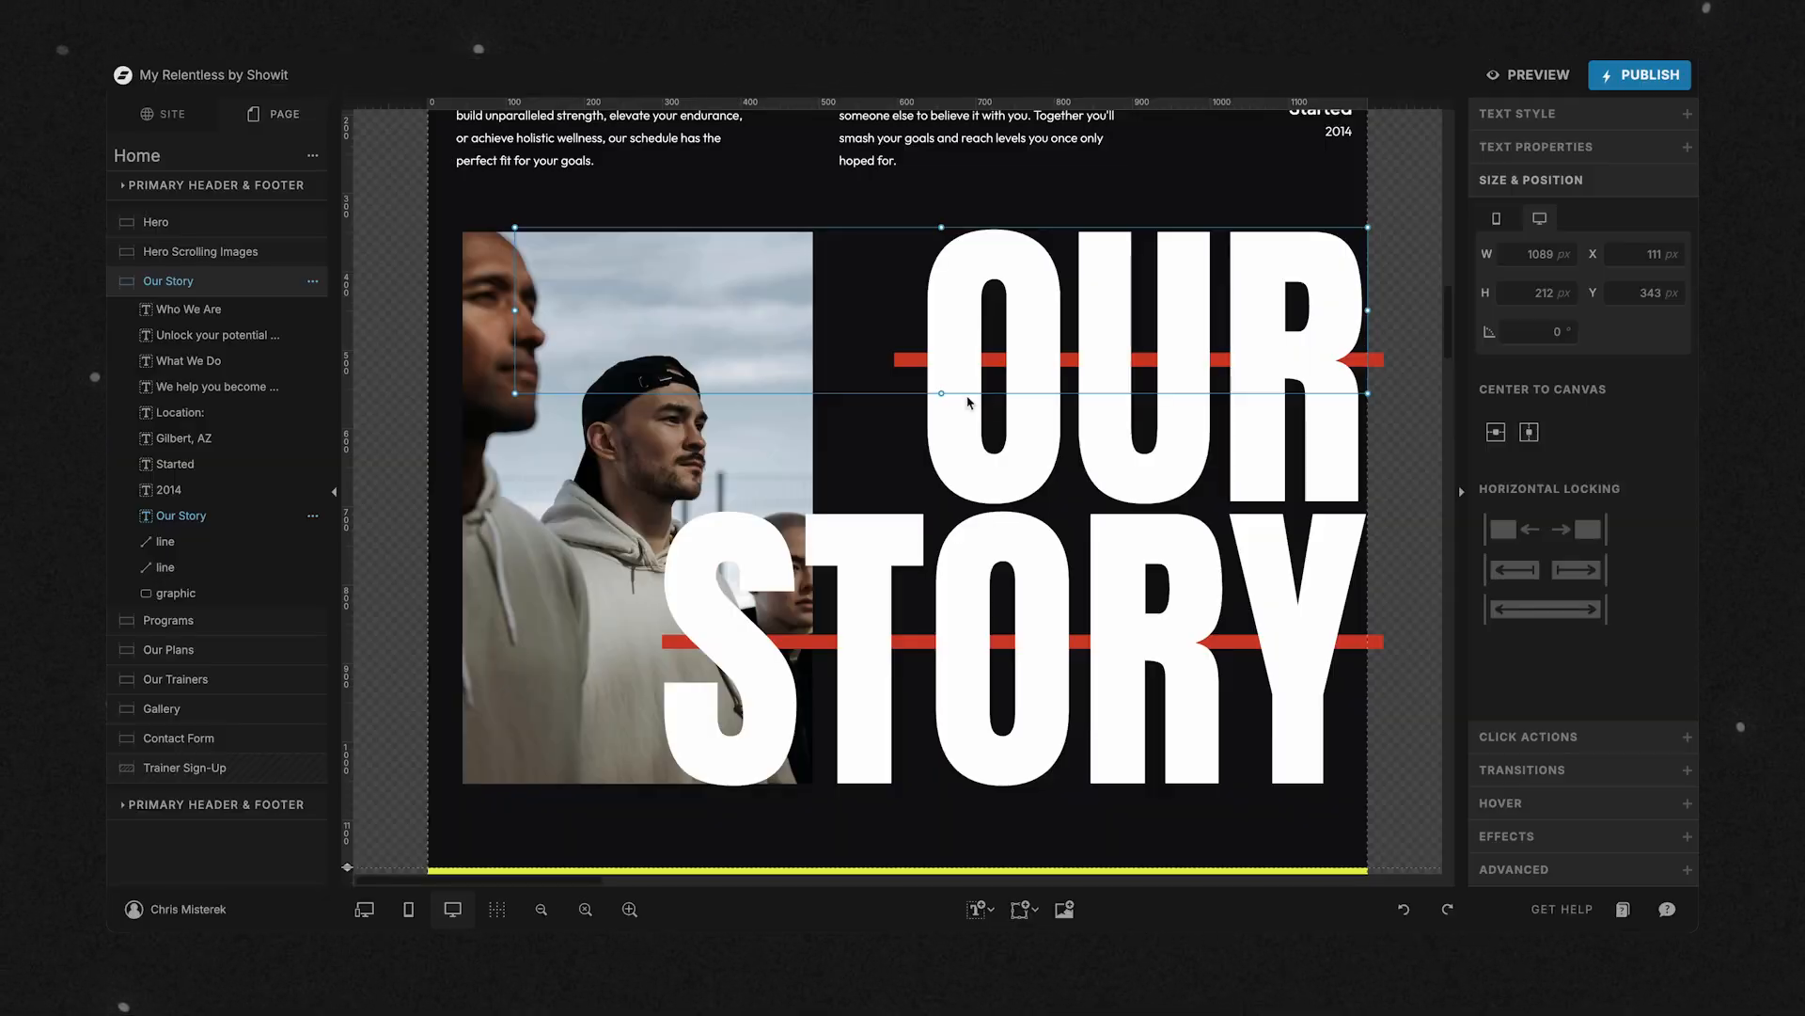
In Showit, enlarge the Our Story headline's text box to about 731 px high and change its wording to My Story.
drag(947, 395, 955, 726)
drag(941, 393, 972, 804)
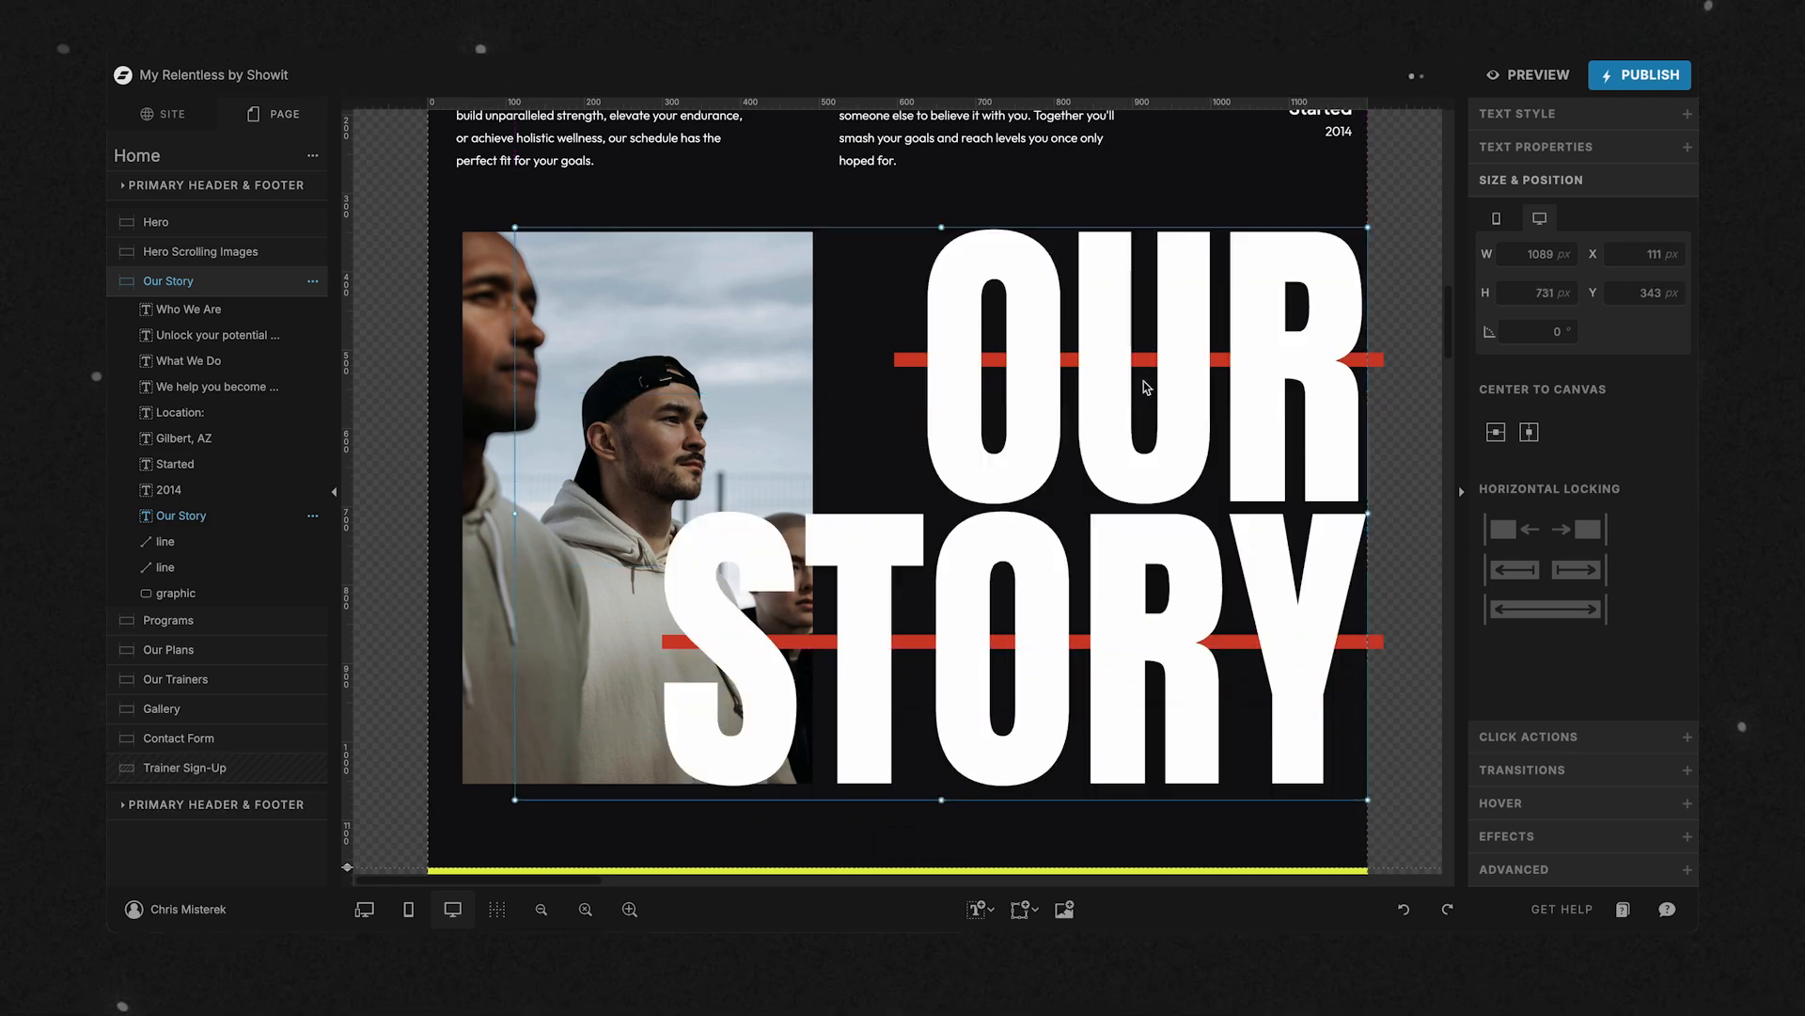
double_click(1139, 326)
double_click(1139, 326)
text(My)
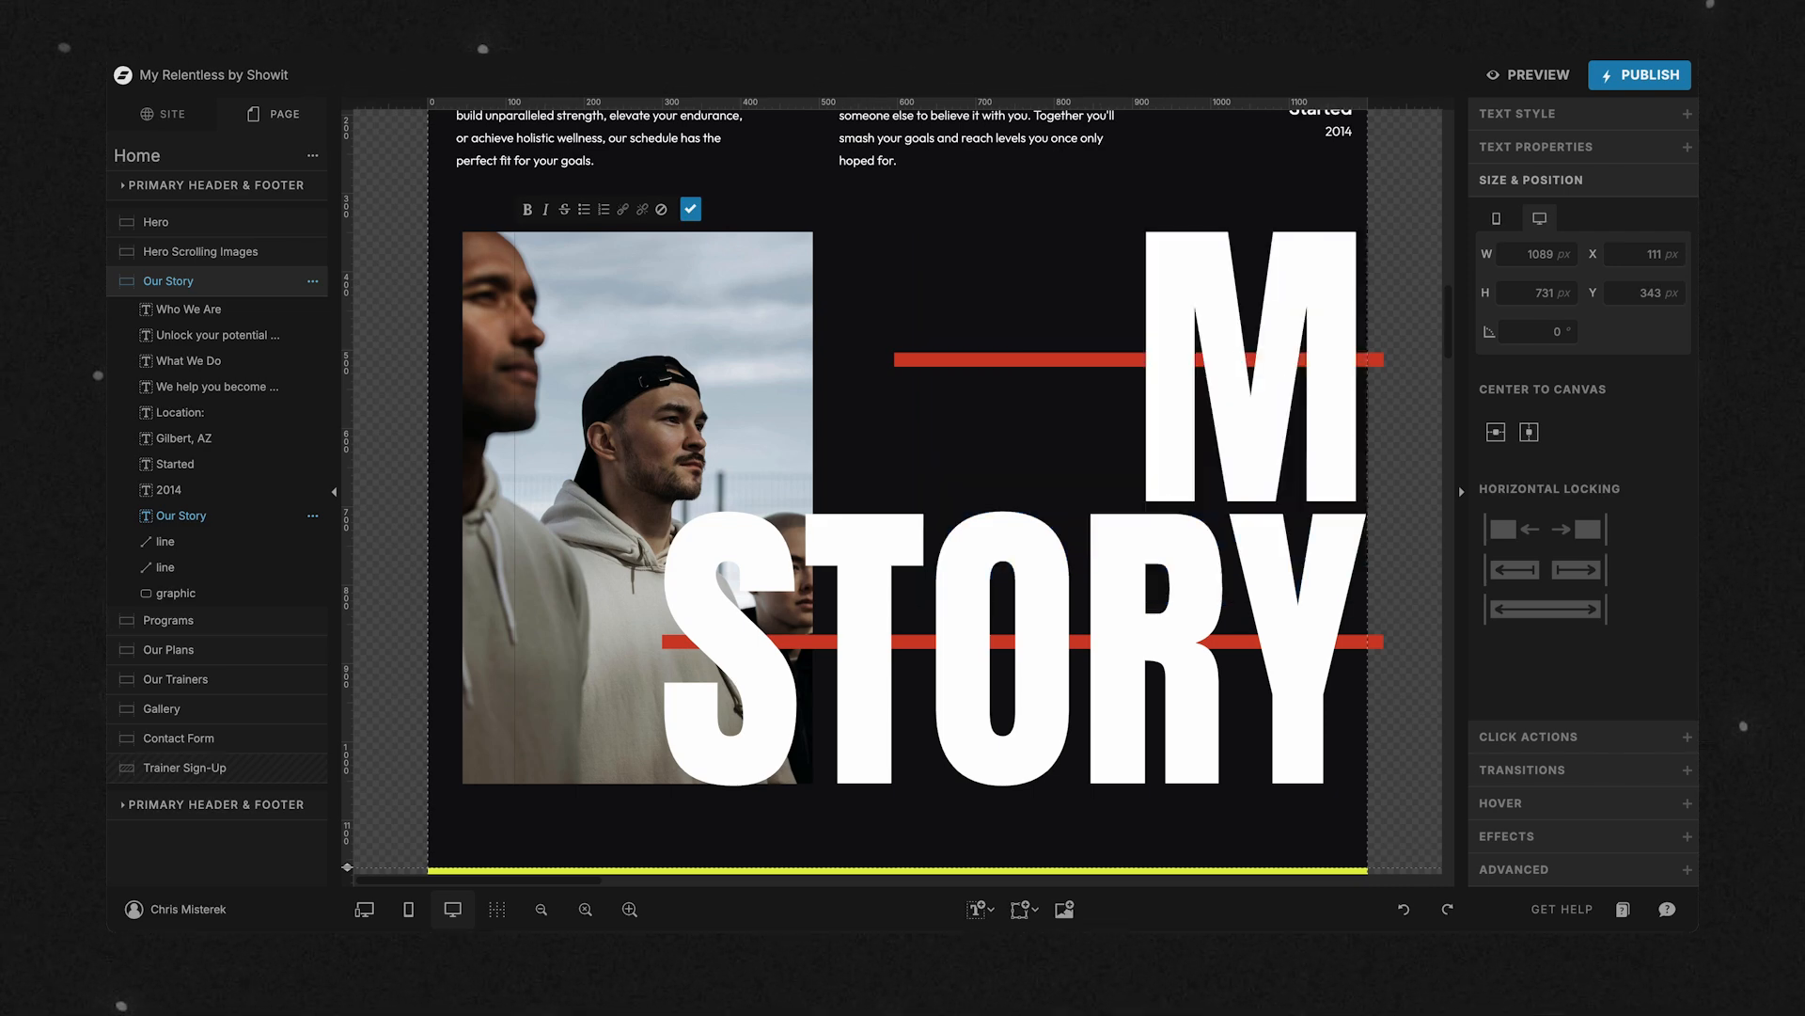
key(Escape)
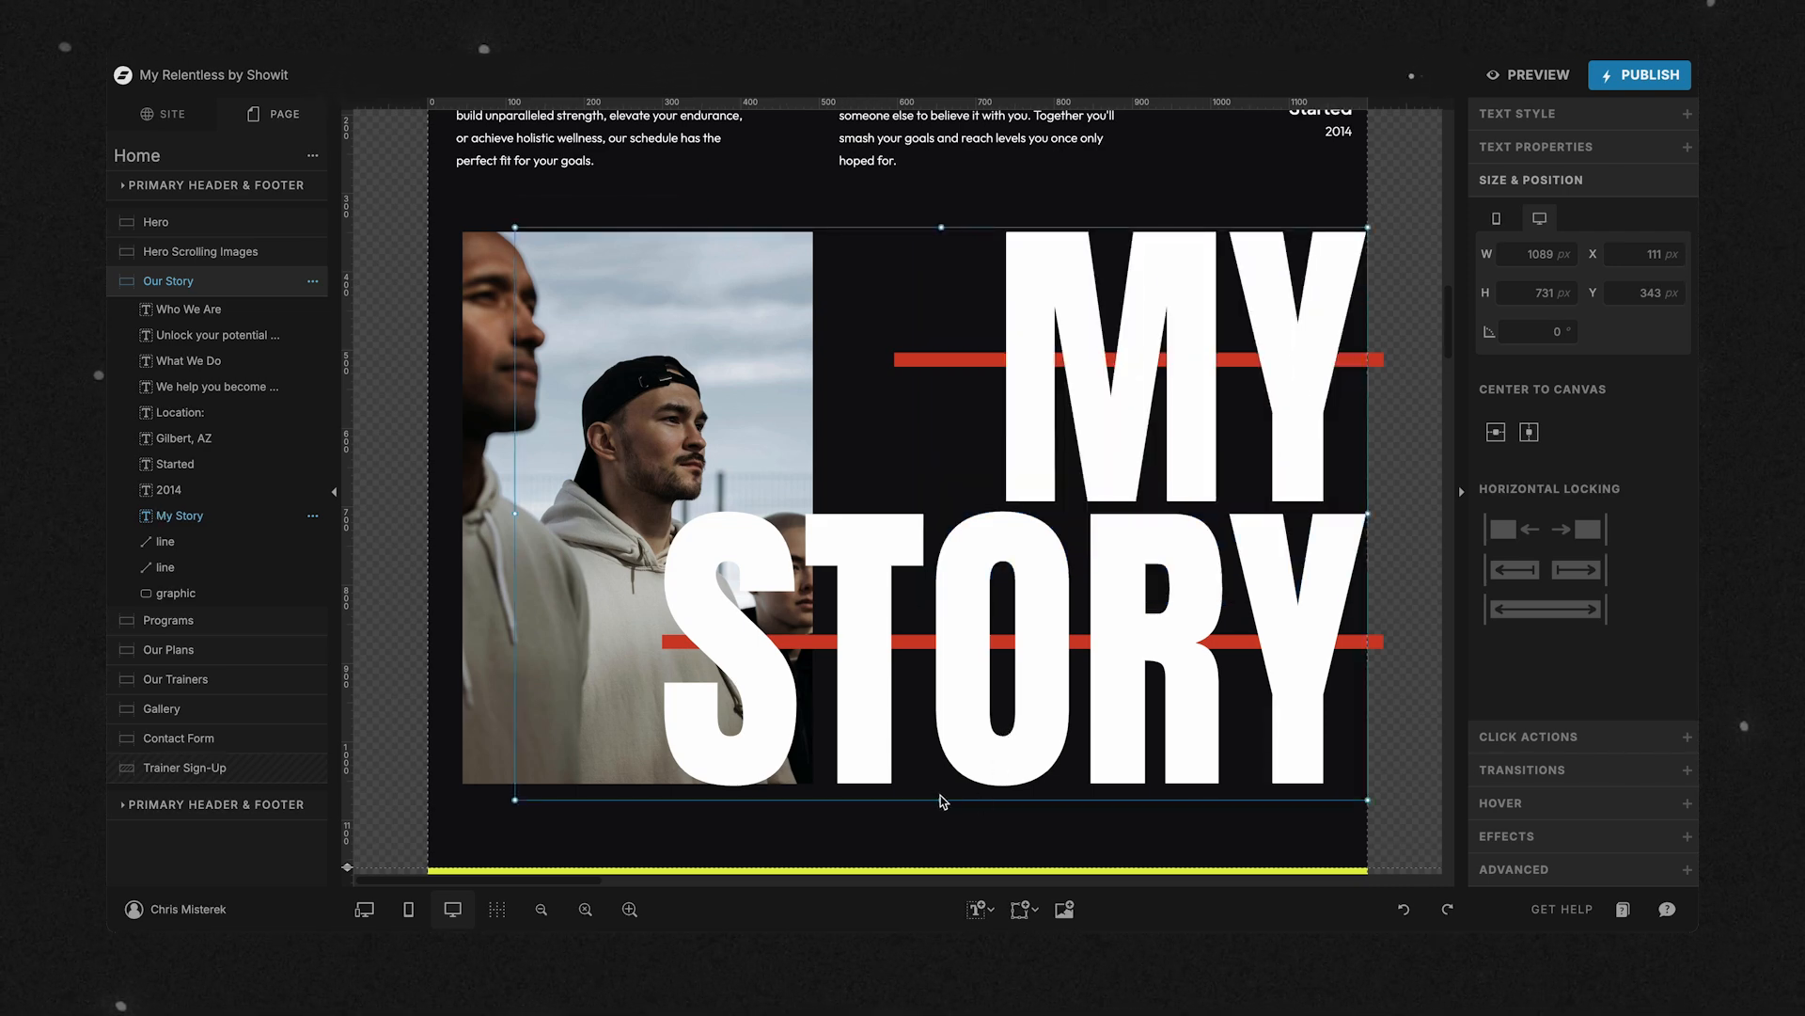
Shorten the red line behind MY to about 539 px and resize the My Story text box to about 729 px high.
drag(941, 799, 943, 448)
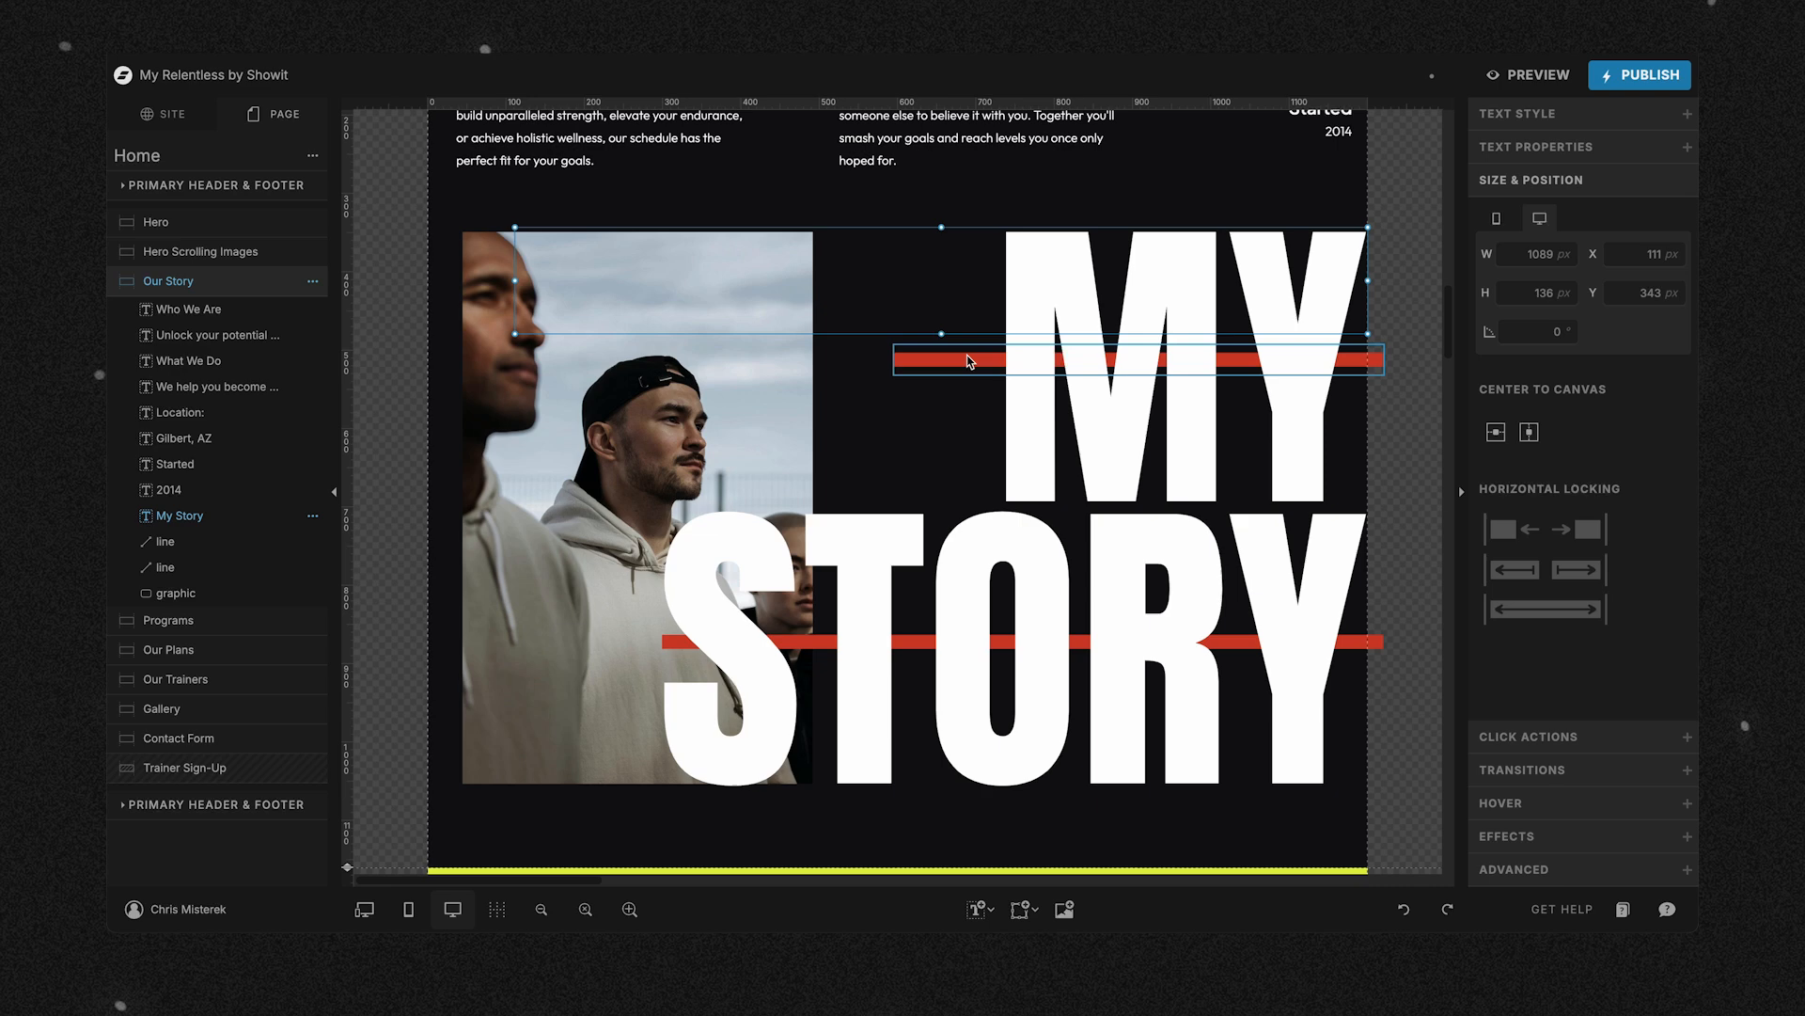
click(900, 360)
drag(895, 361, 963, 359)
click(943, 334)
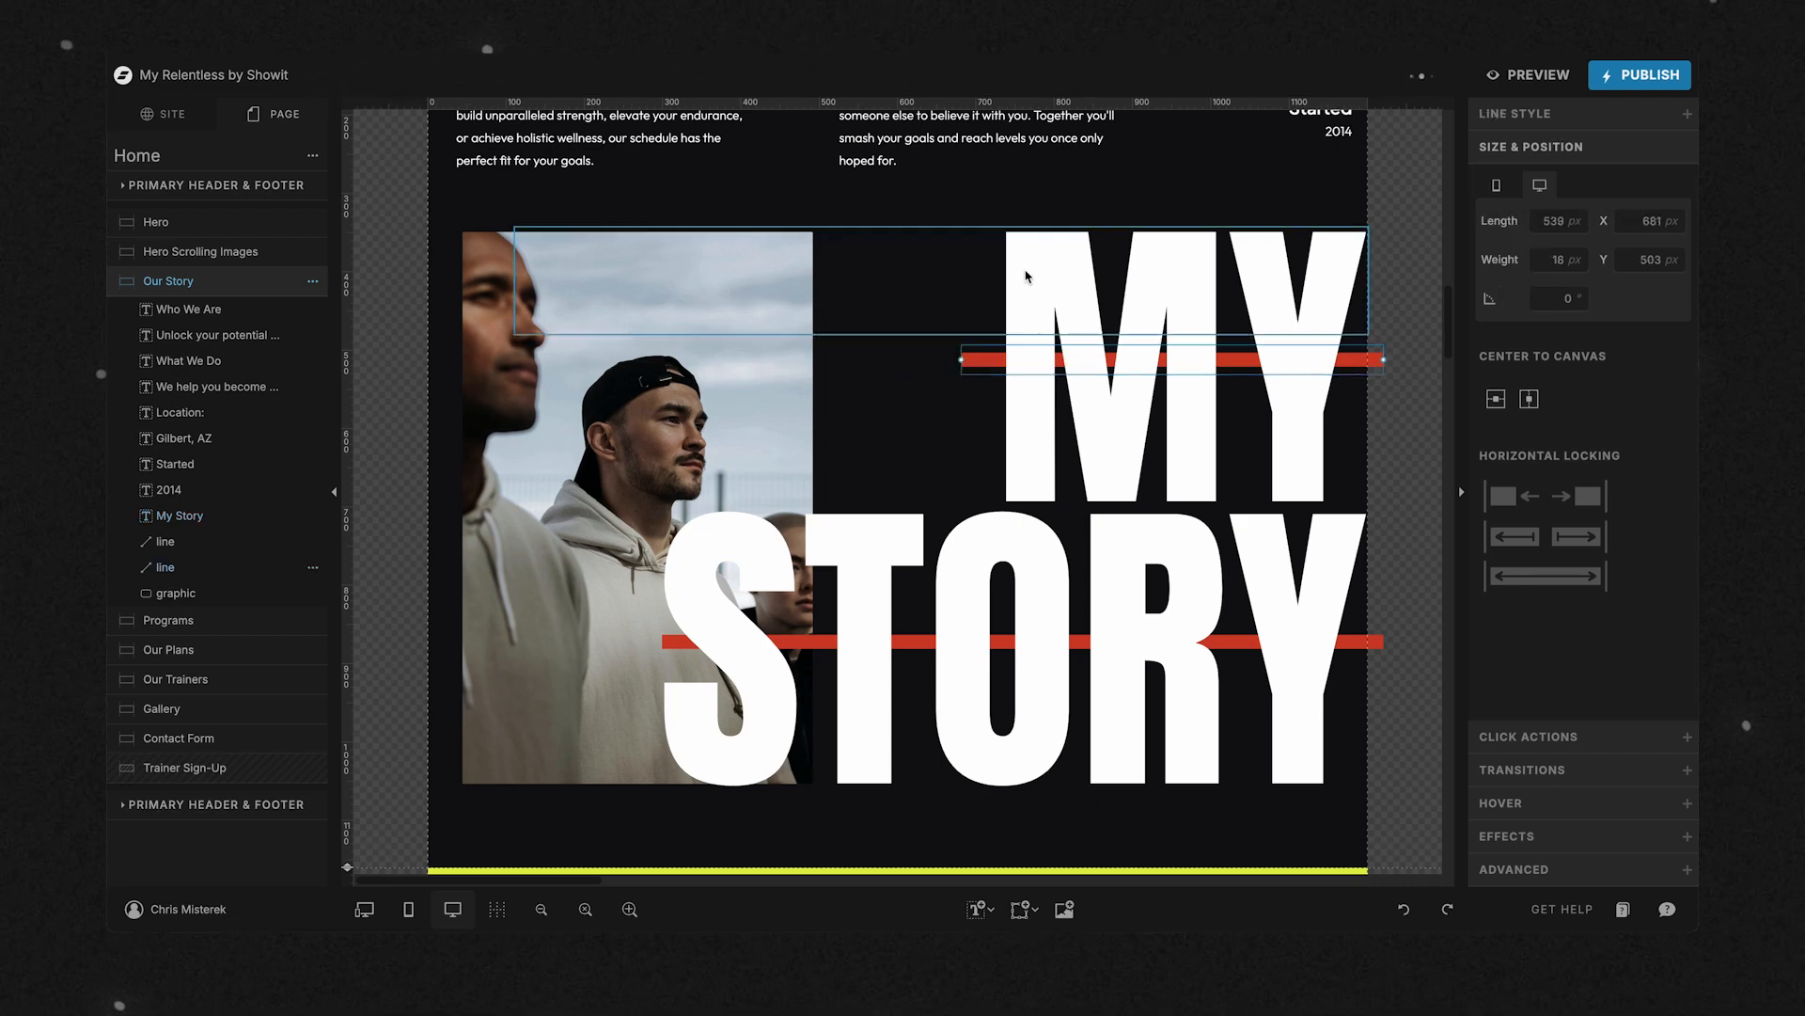
drag(945, 335, 912, 814)
scroll(910, 809, up, 2)
scroll(908, 806, up, 3)
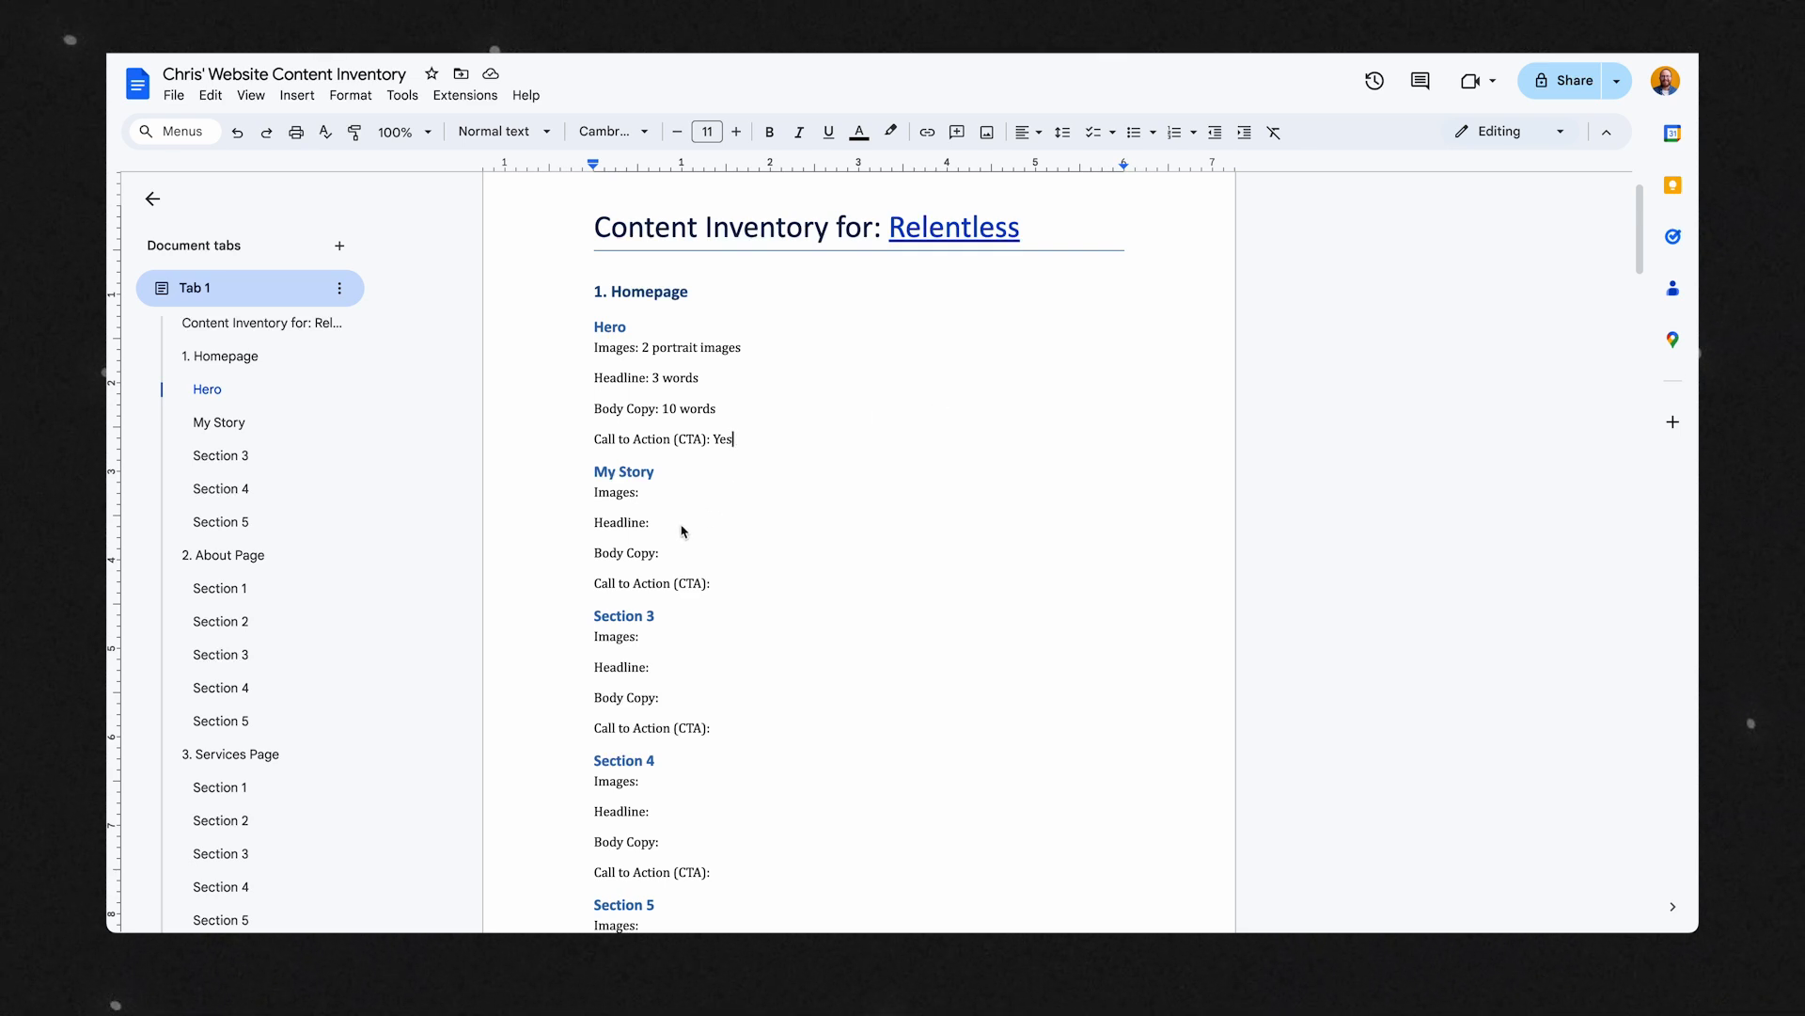
In the Google Docs inventory's My Story section, enter "3 total...maybe 10 words" for Headline and "2 paragraphs" for Body Copy.
click(673, 522)
text(3 total...maybe 10 words)
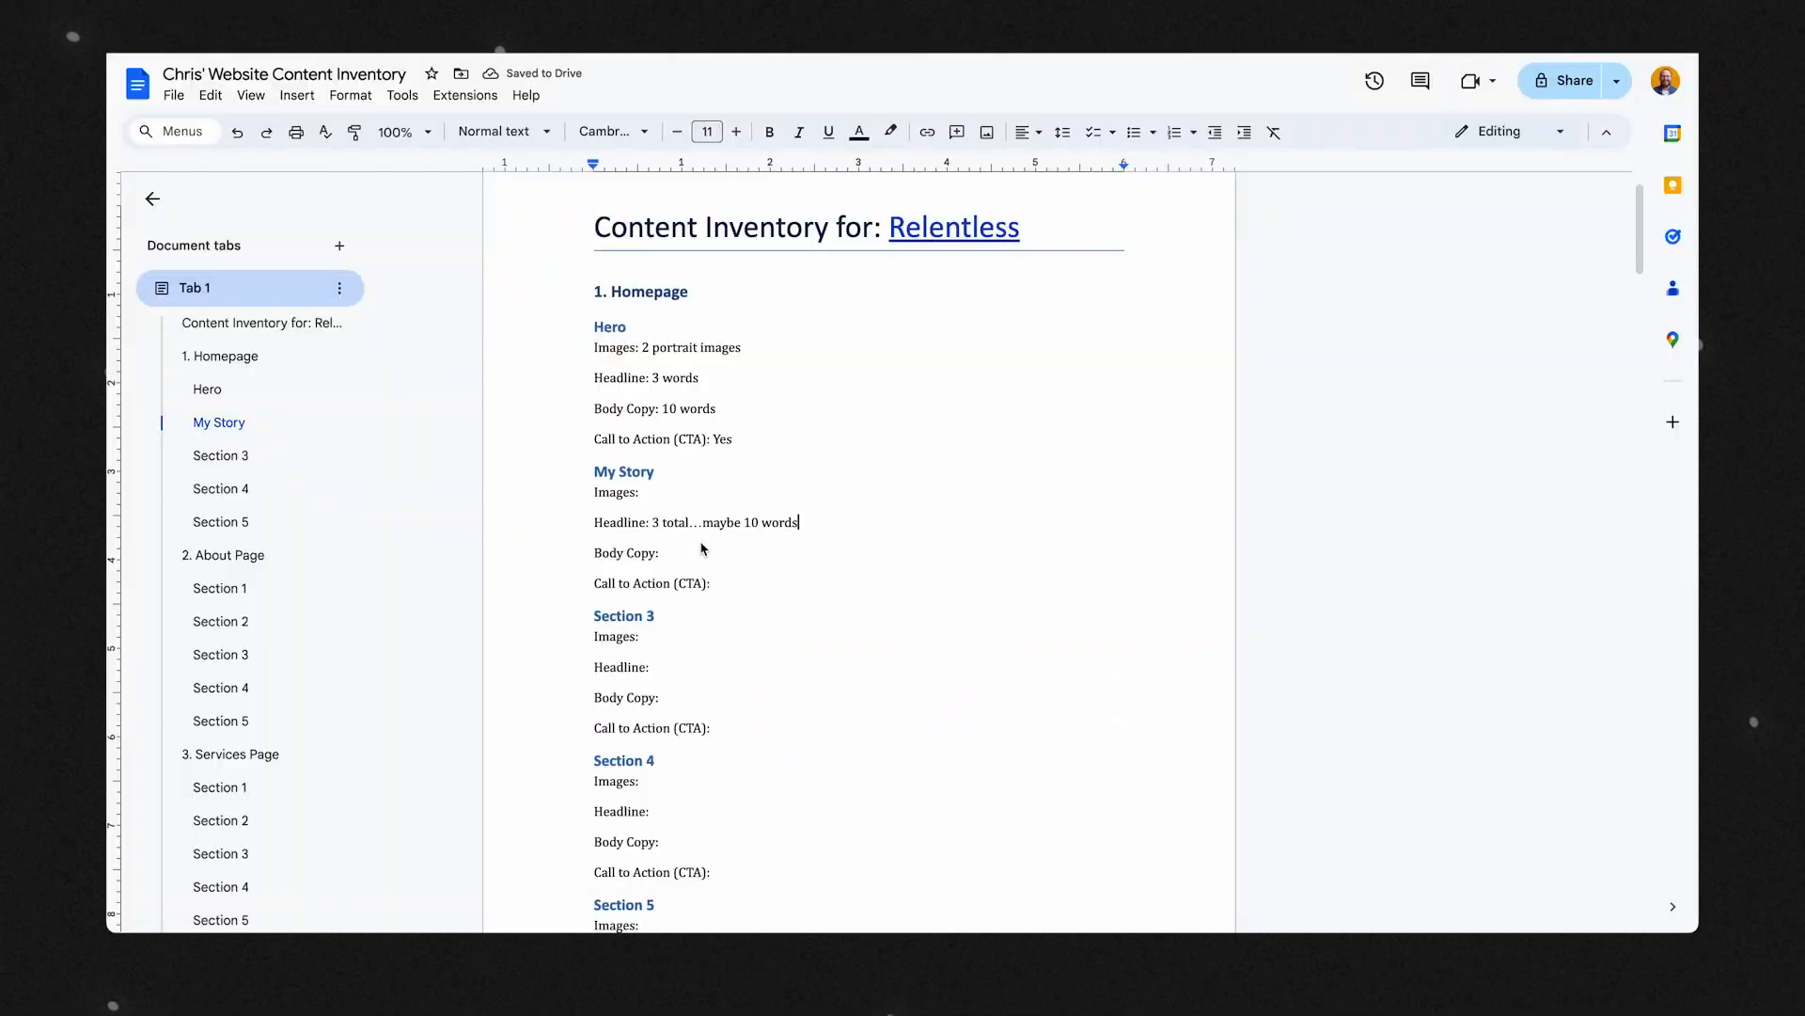
click(696, 563)
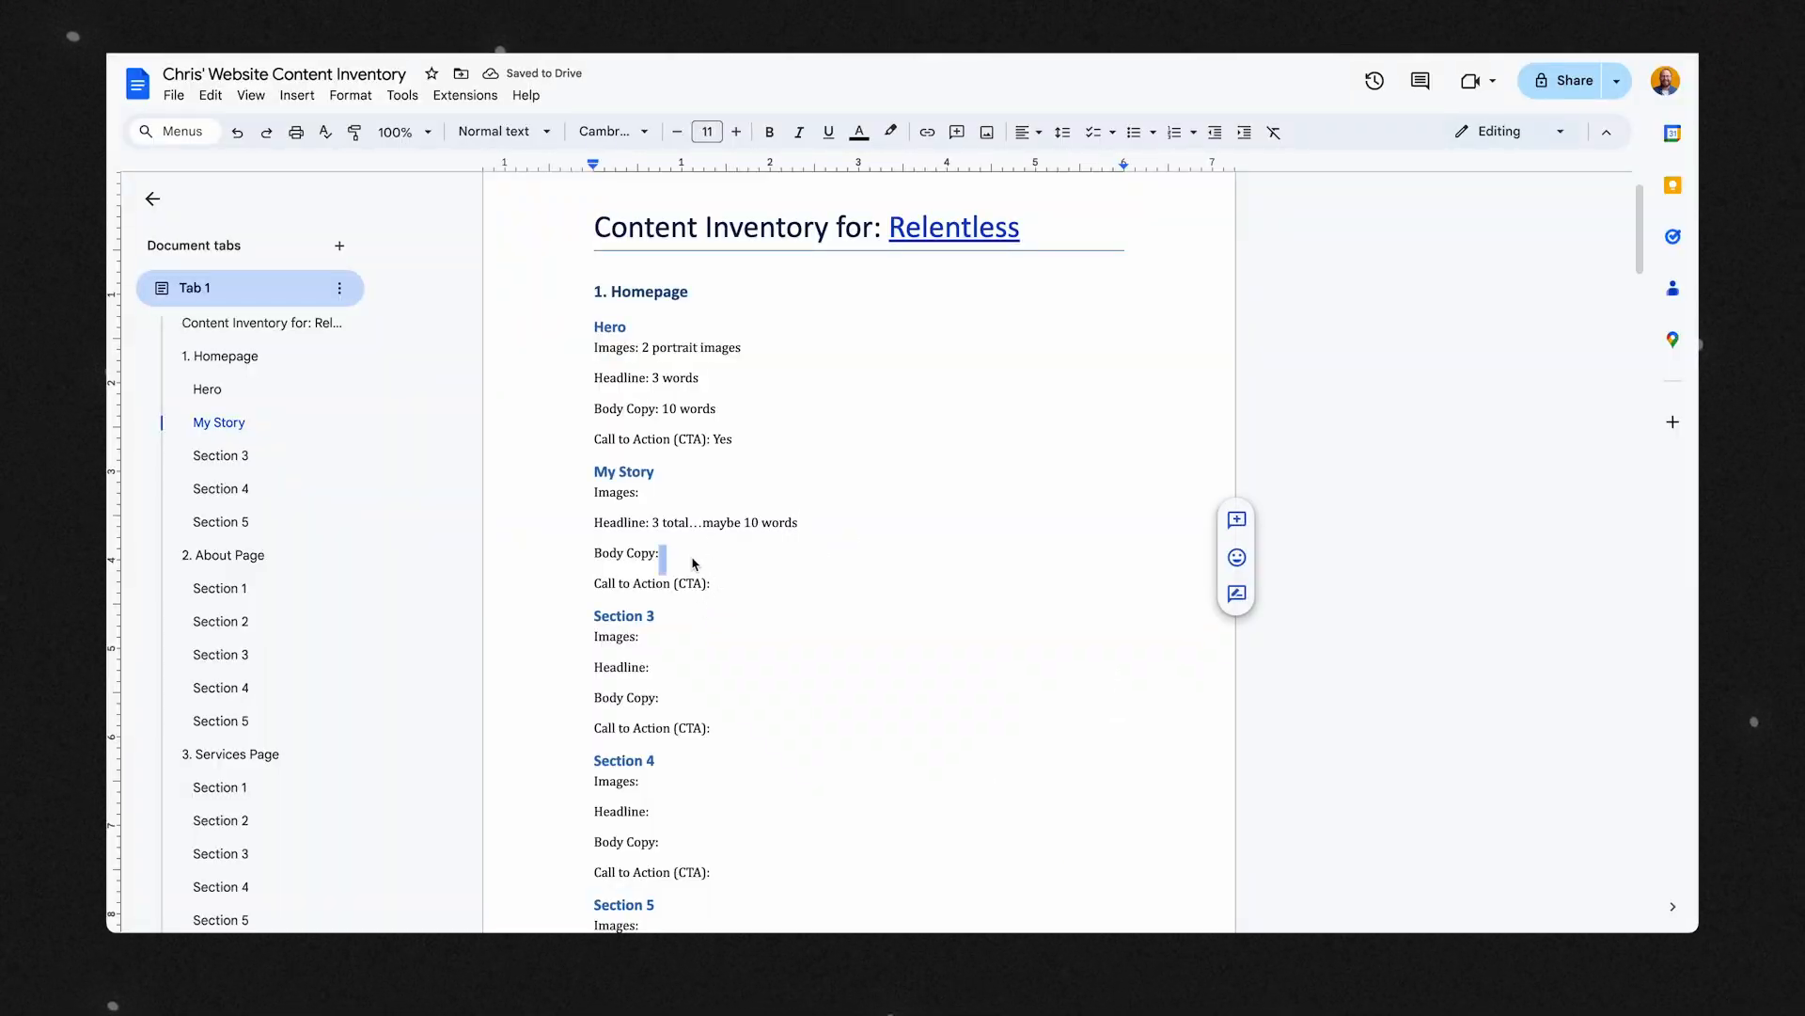
click(694, 564)
text(2 paragraphs)
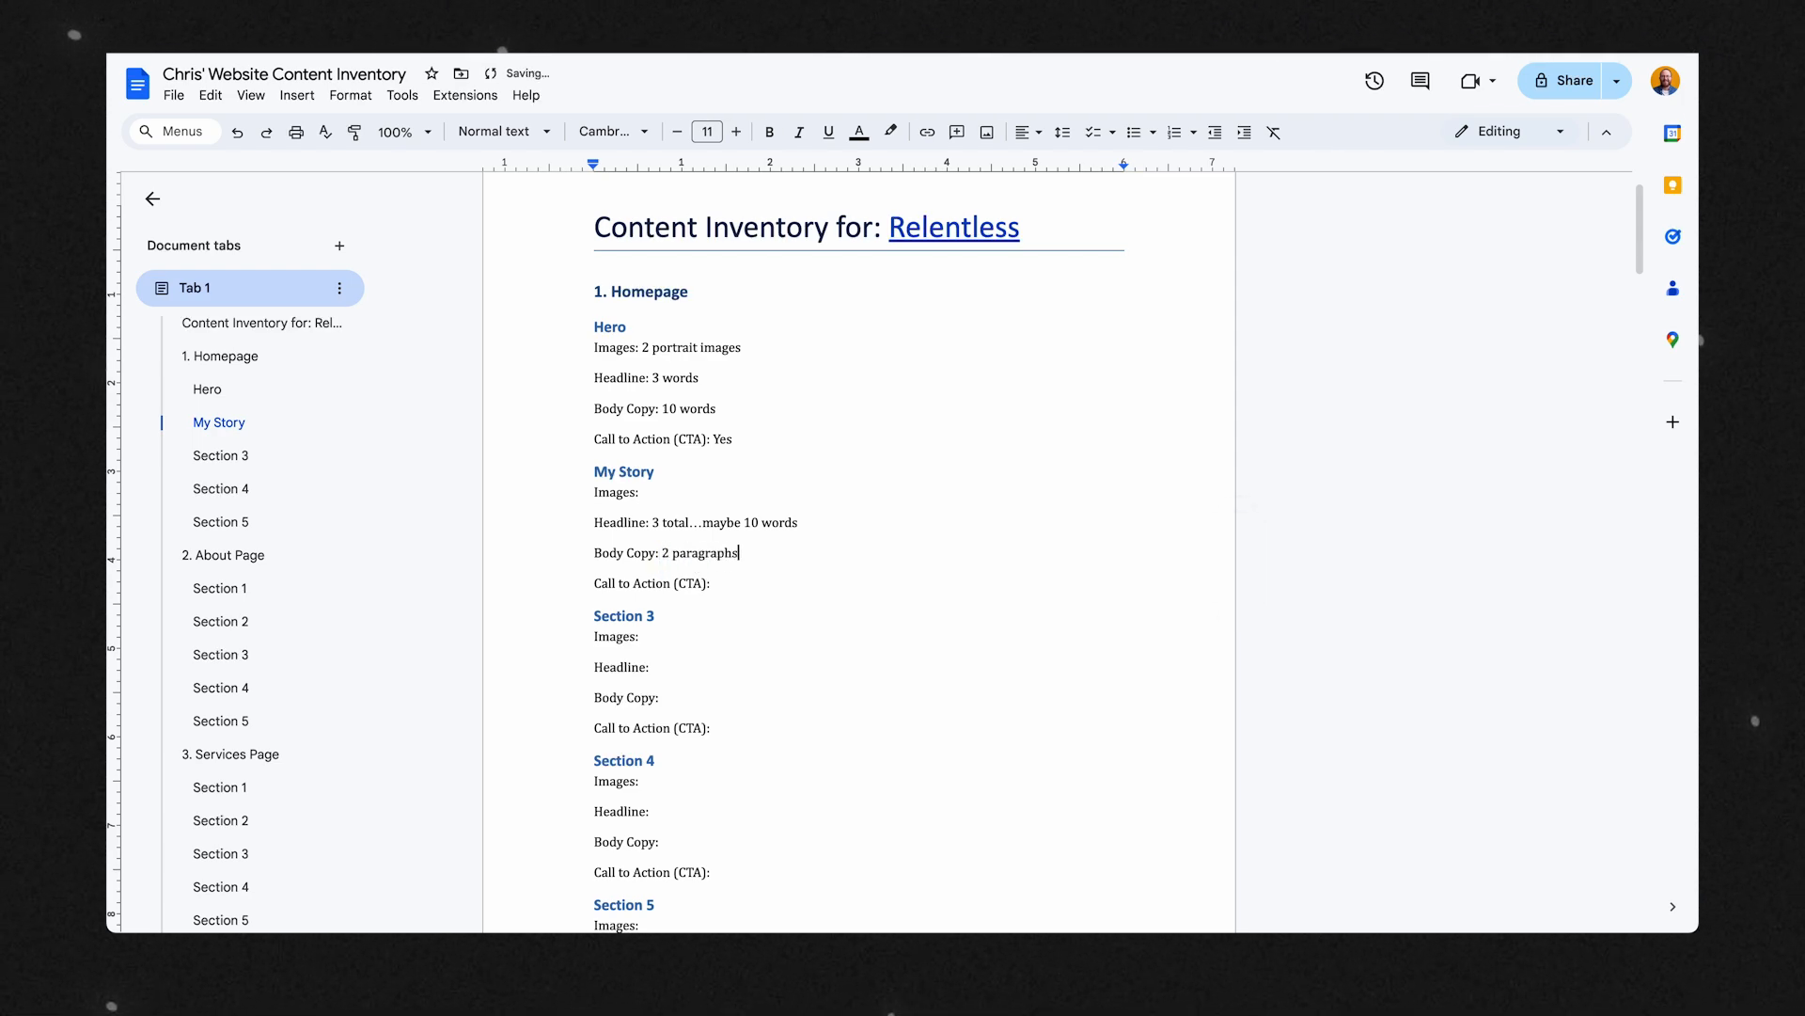
Enter "1 portrait" as the My Story section's images and "No" as its call to action.
click(666, 496)
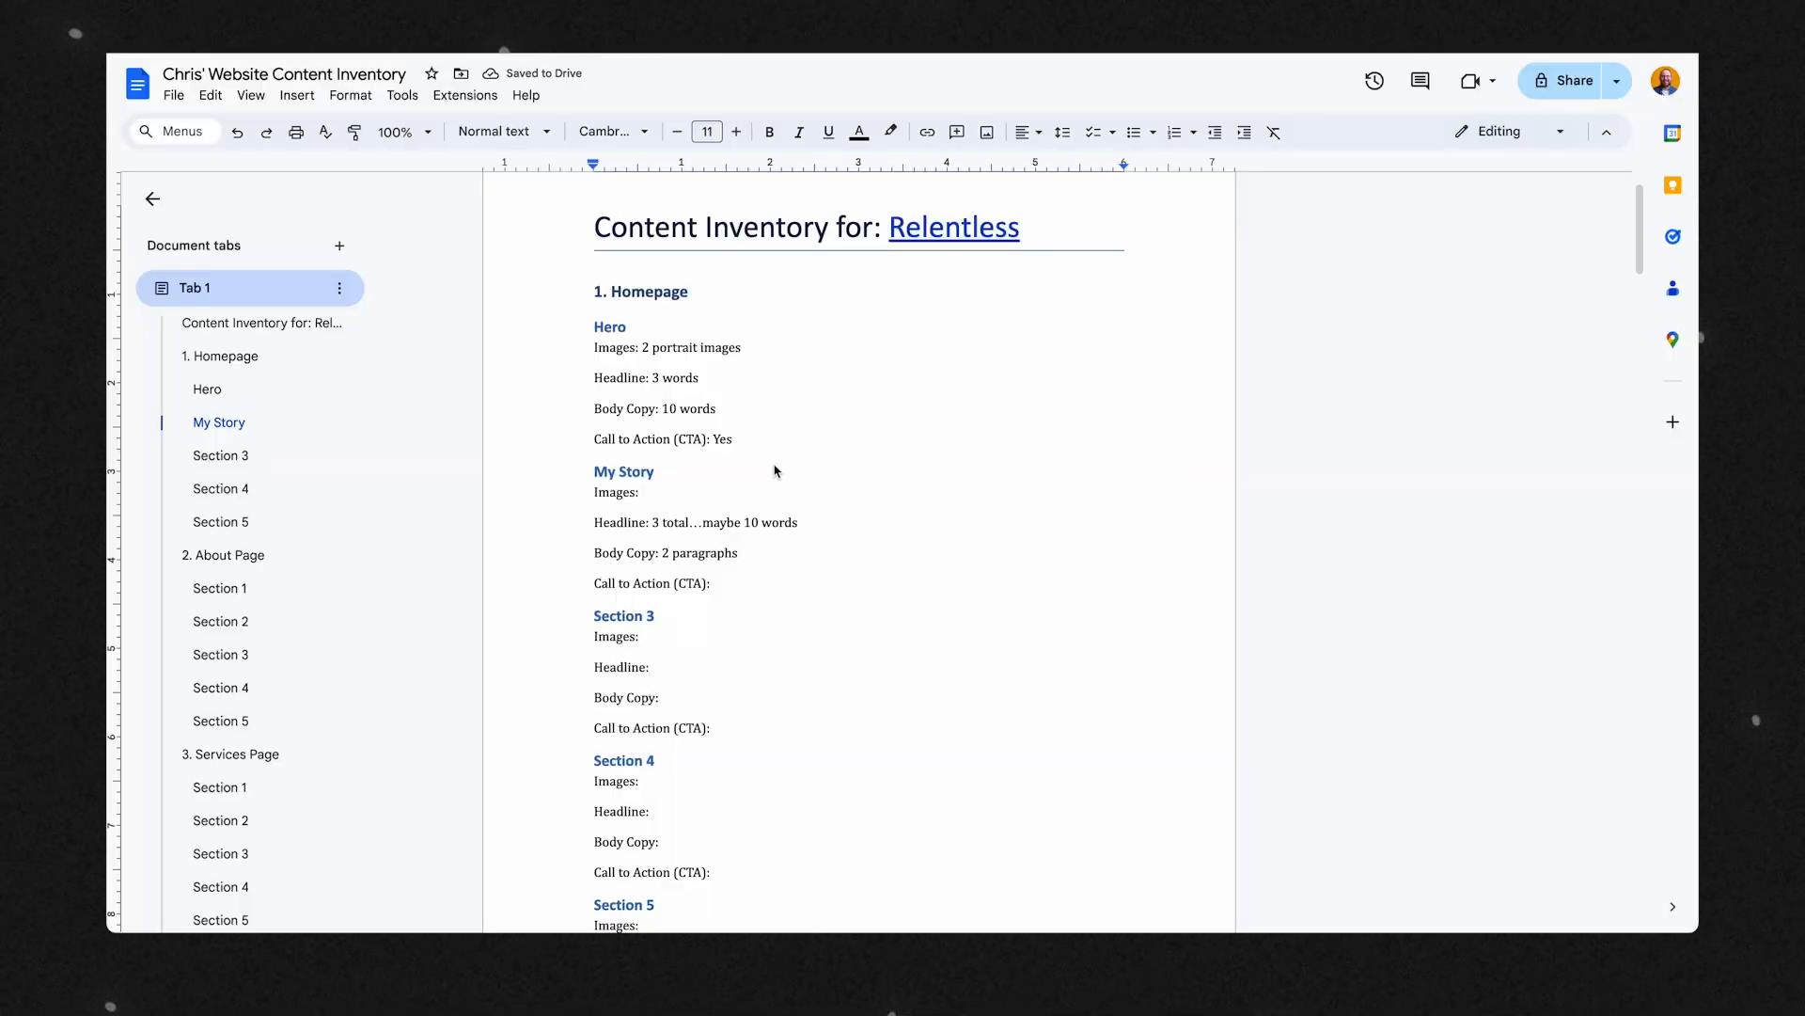
text(1 portrait)
click(734, 588)
text(No)
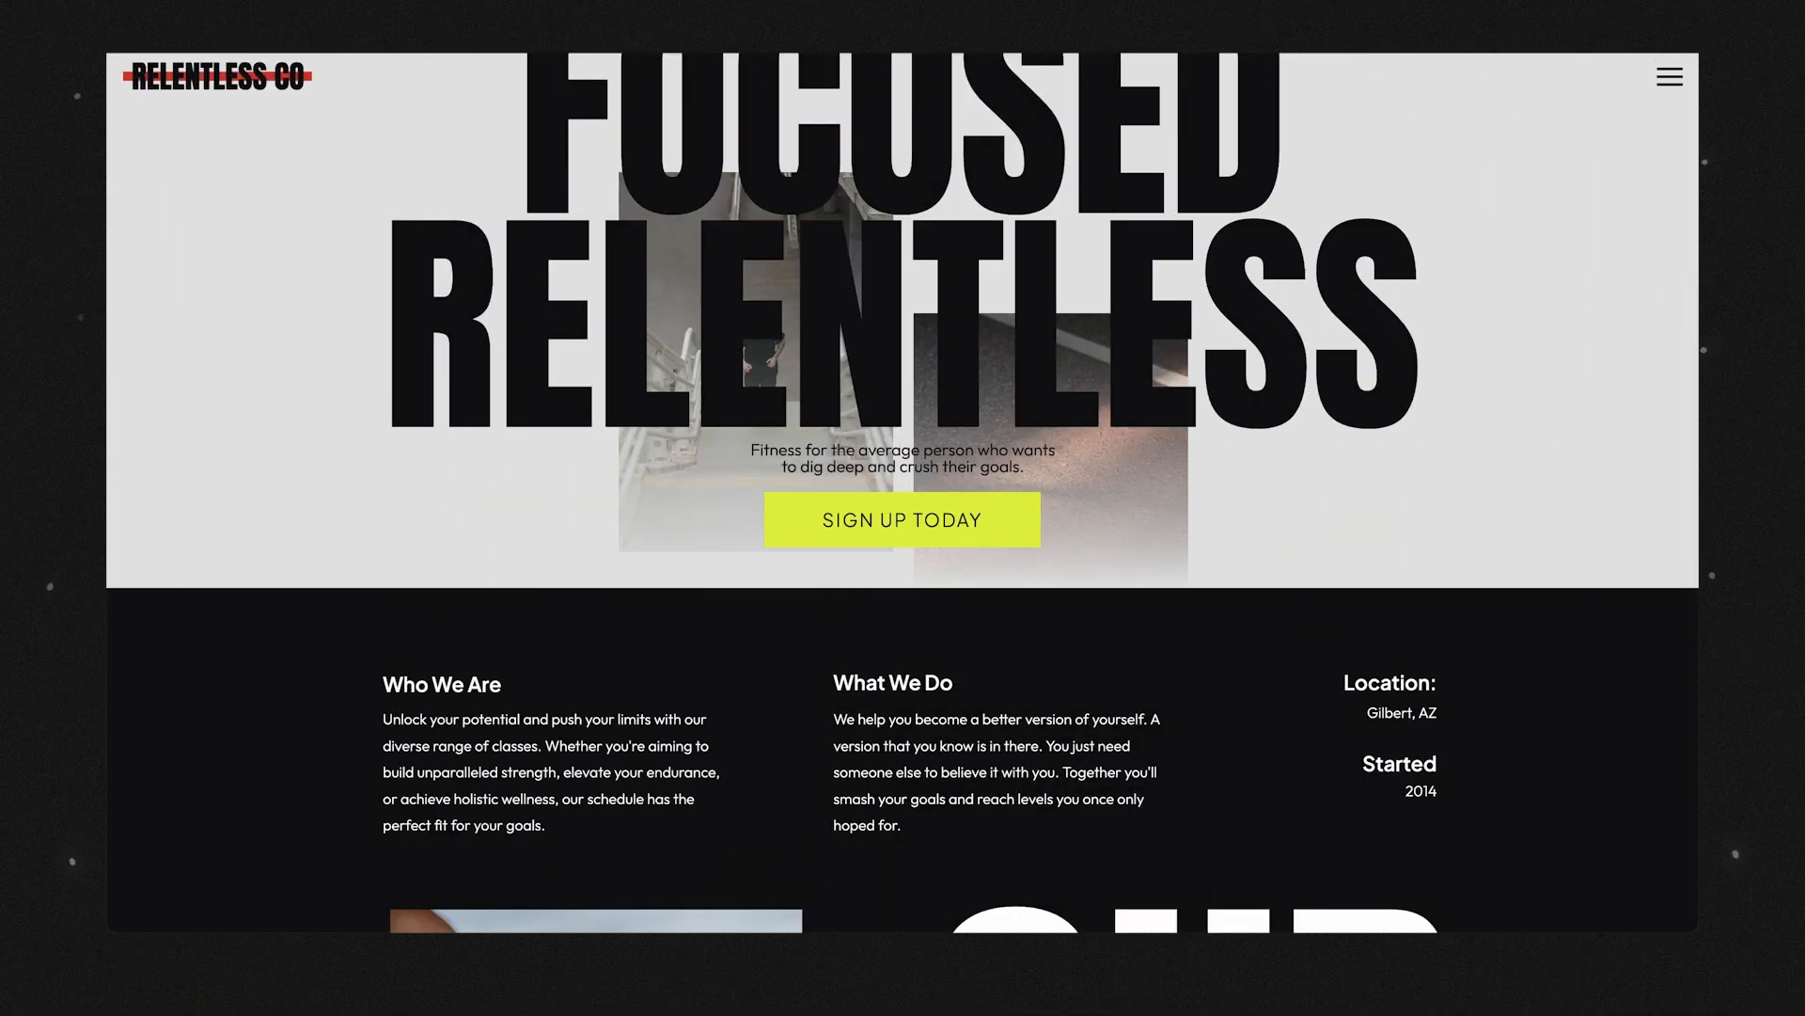
key(super+Tab)
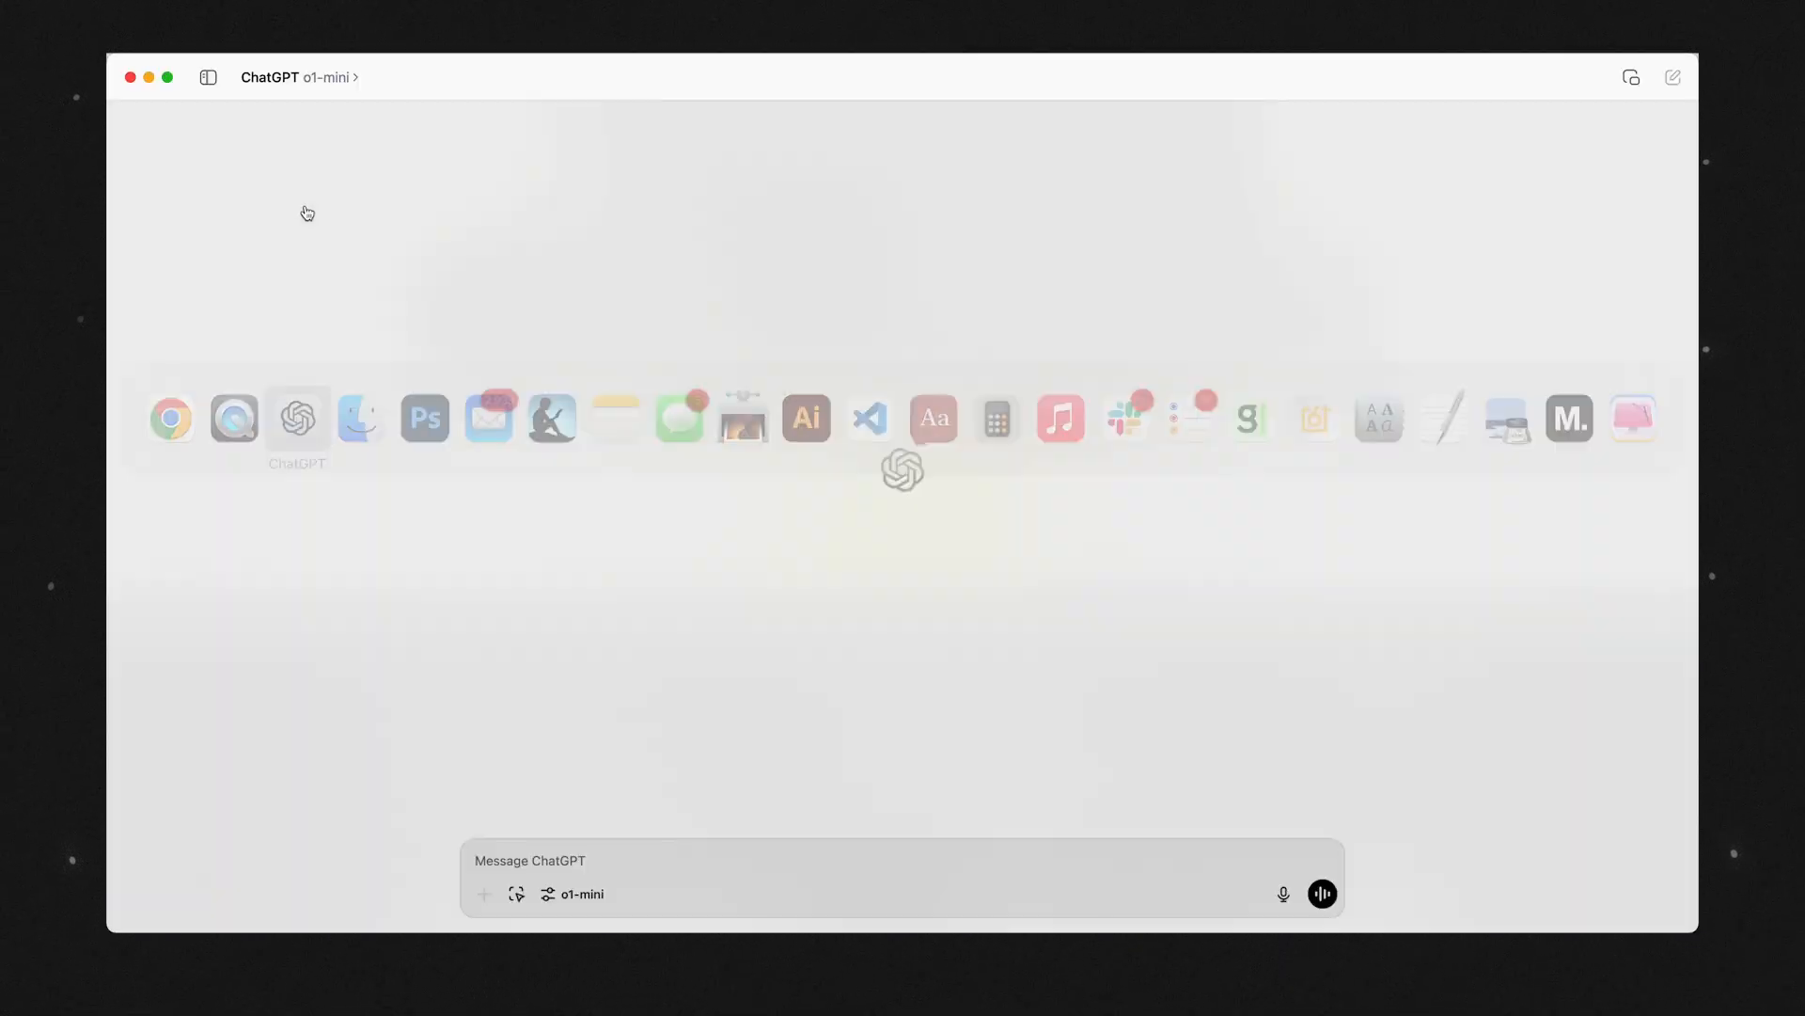
text(I'm )
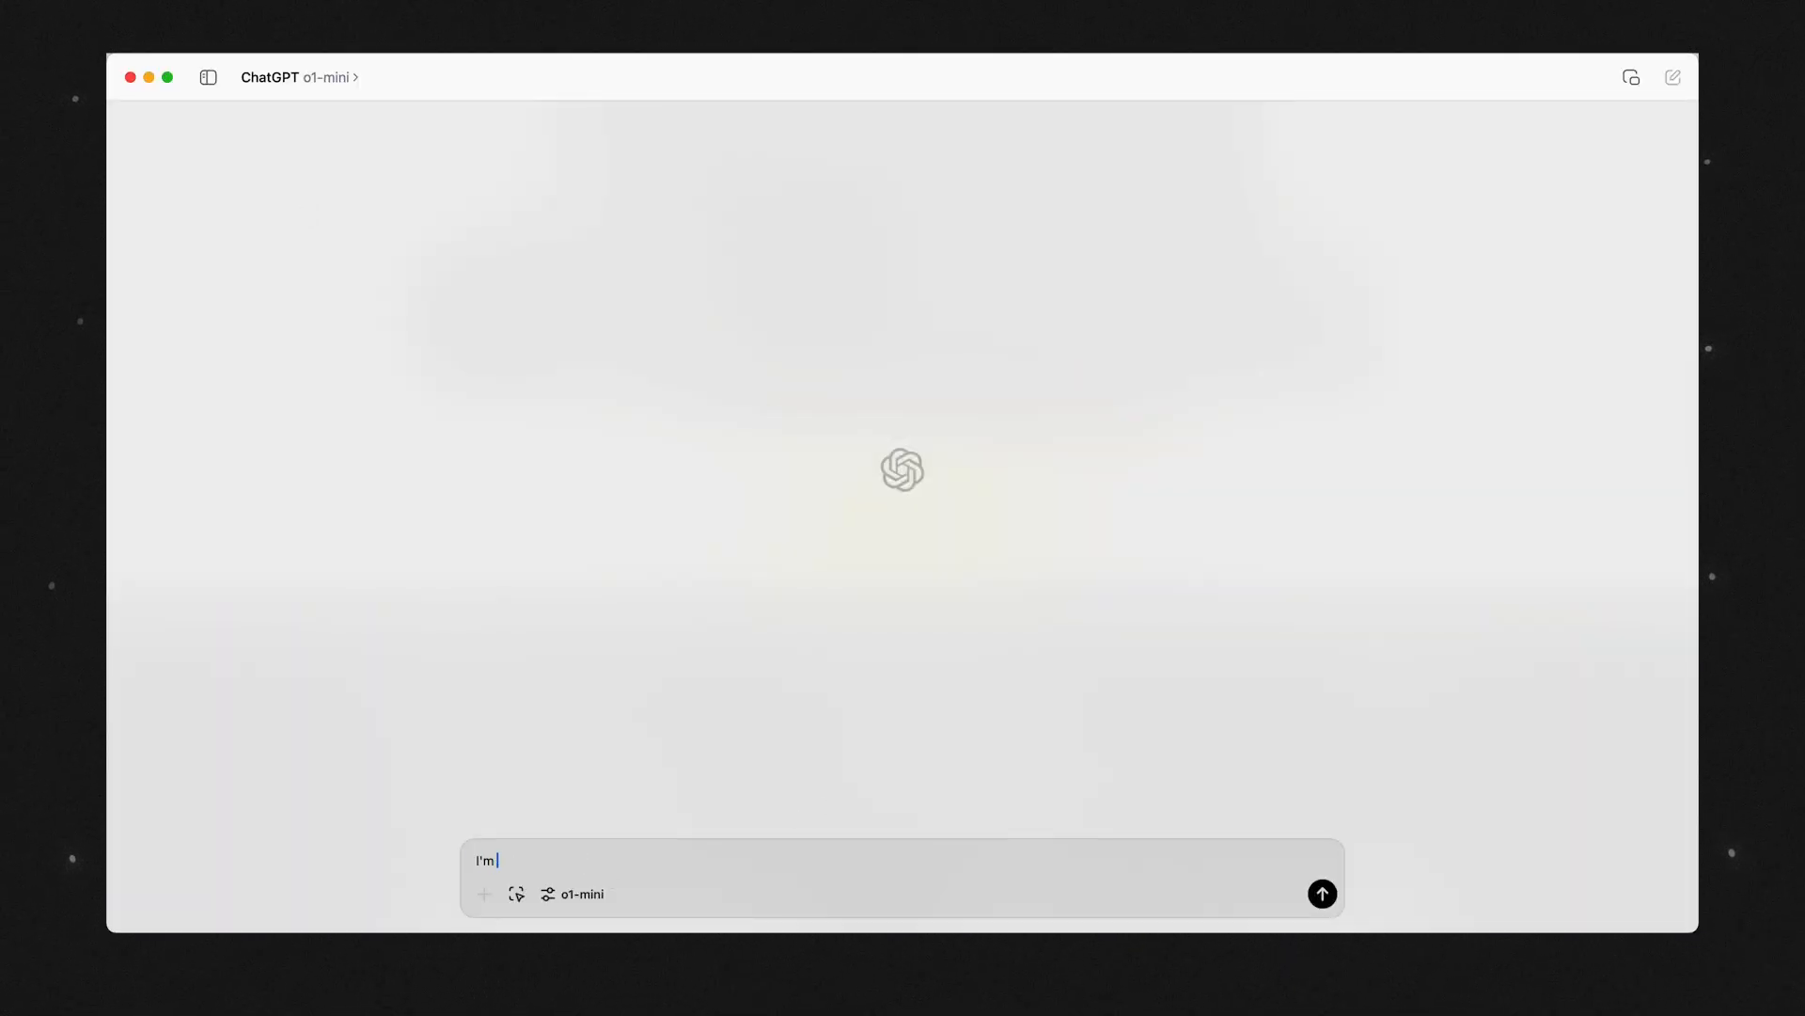
text(building my website based on thi)
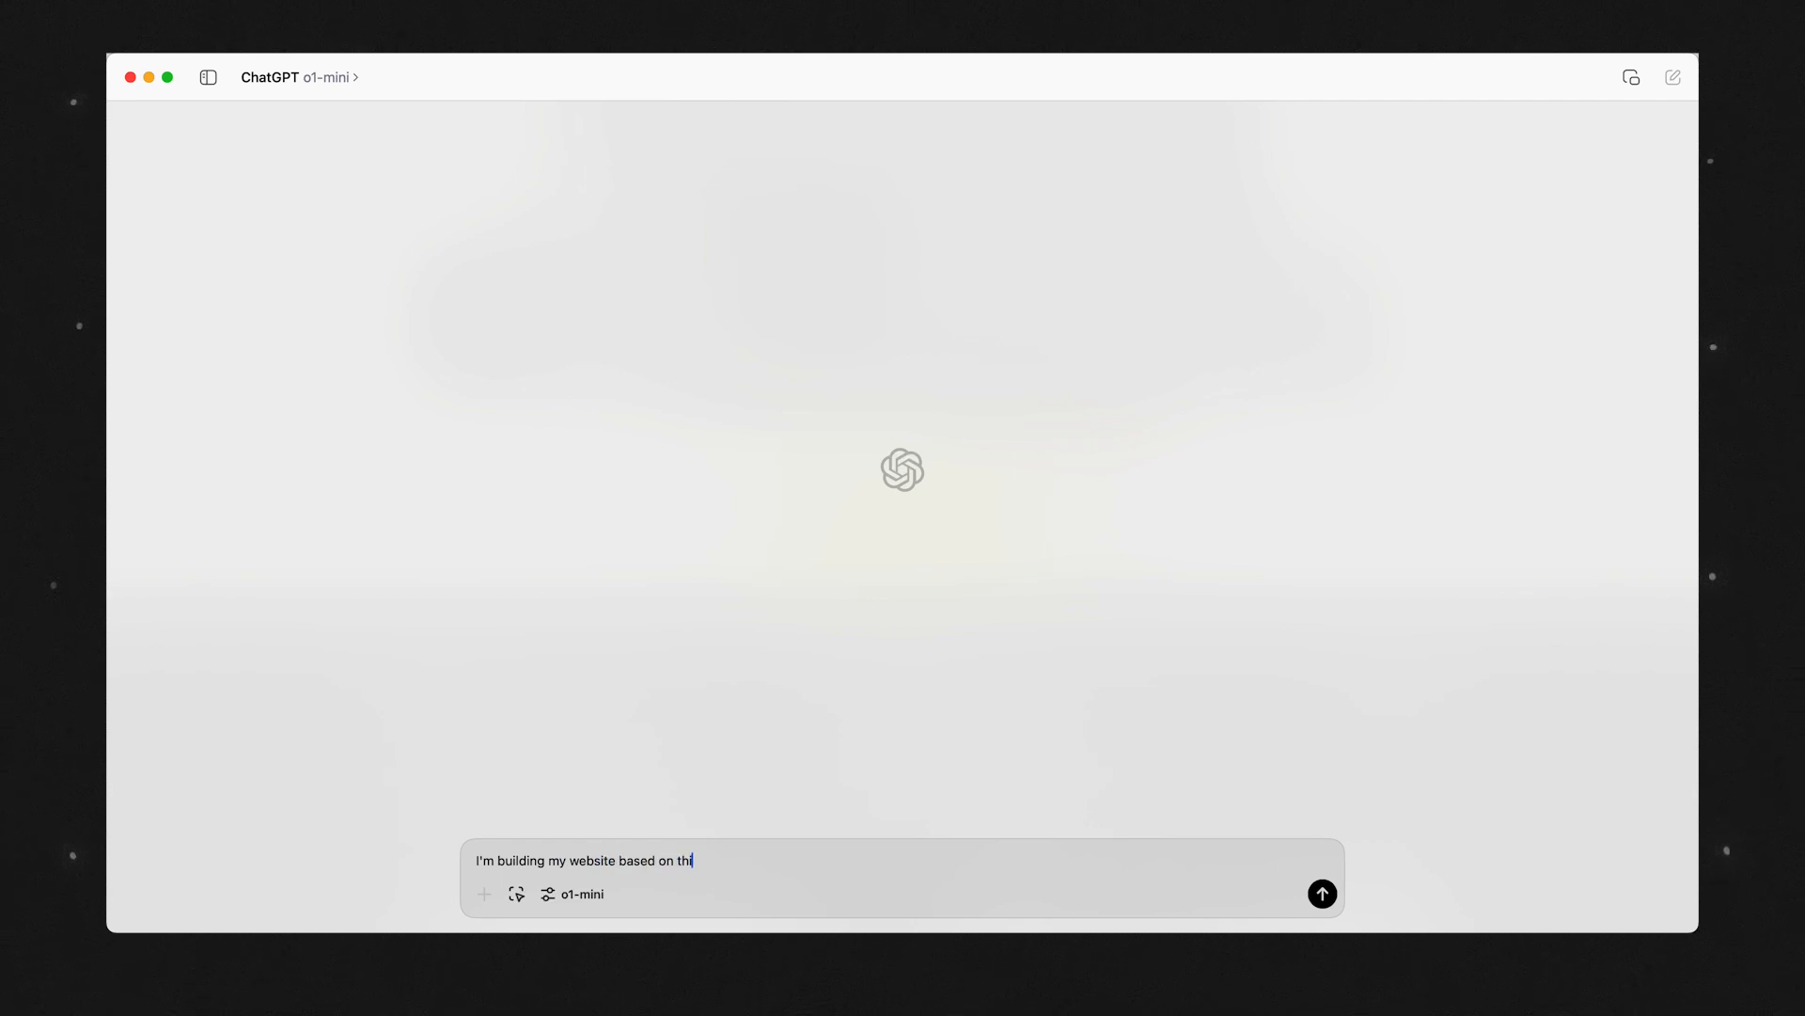
text(s template:)
text(https://relentless.showit.site/)
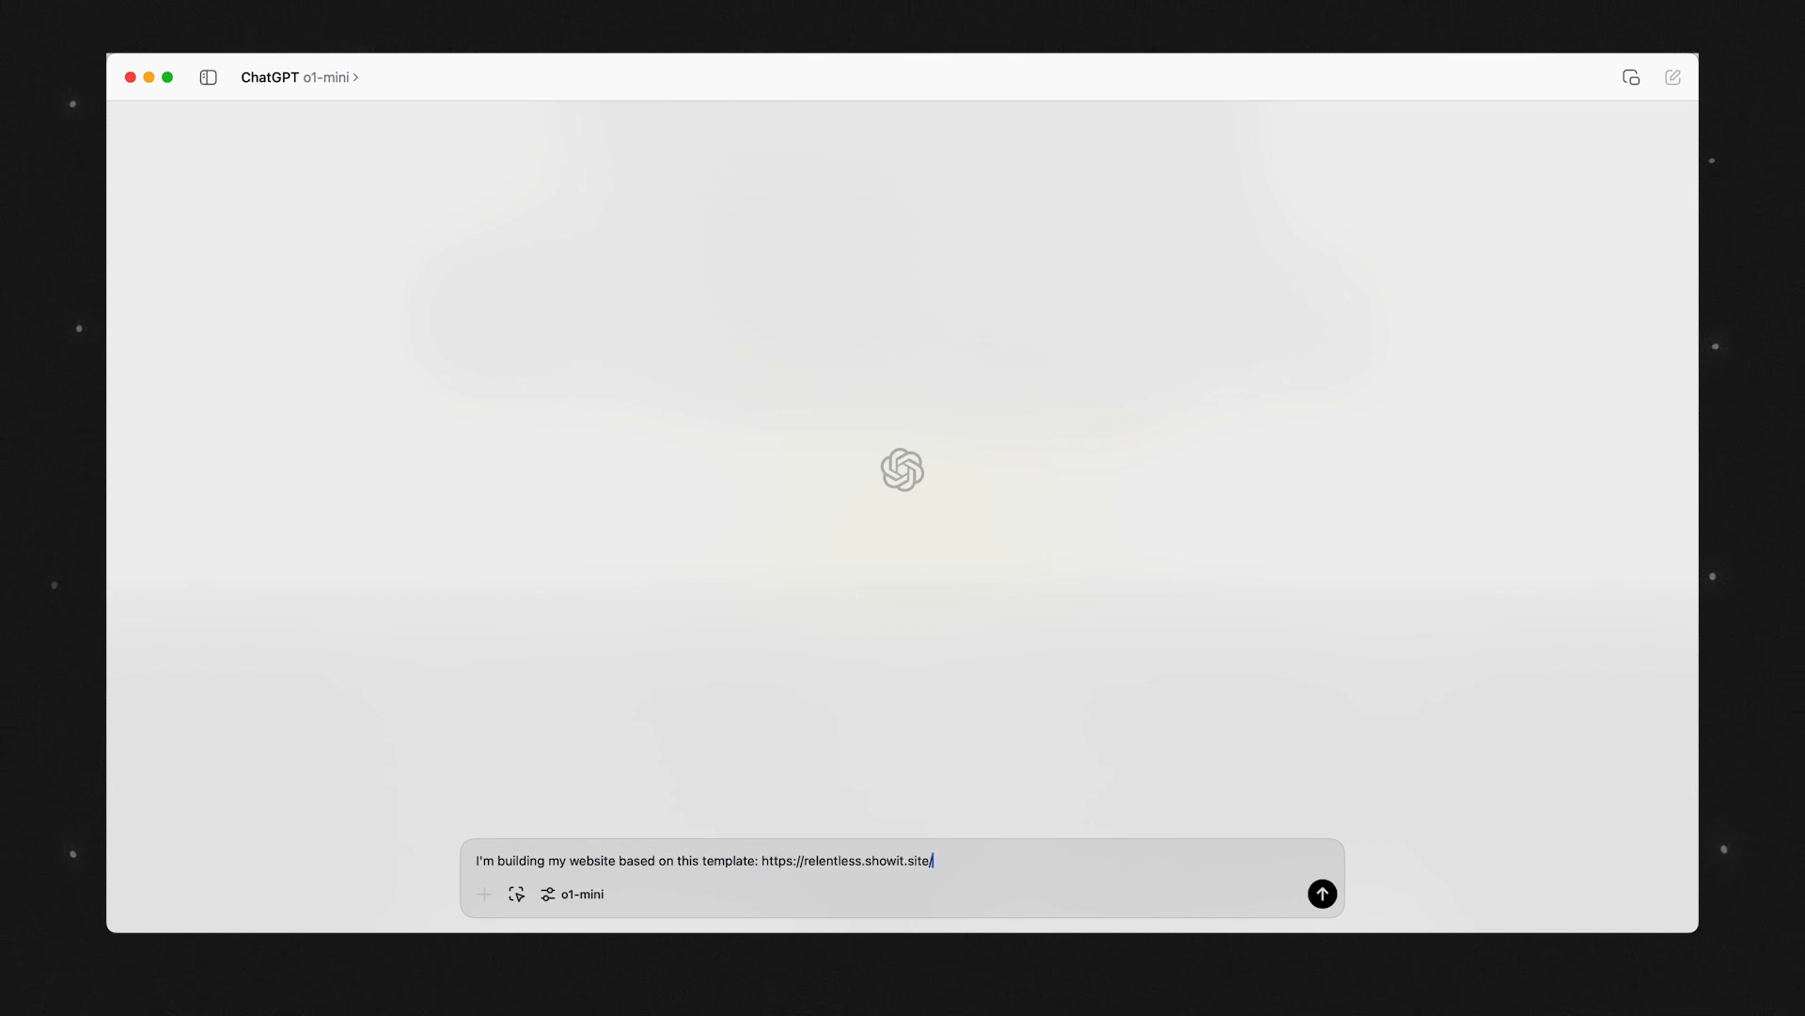
Continue the ChatGPT prompt with "can you look at the template and do an inventory of everything I'll need regarding".
text(can you look at the temp)
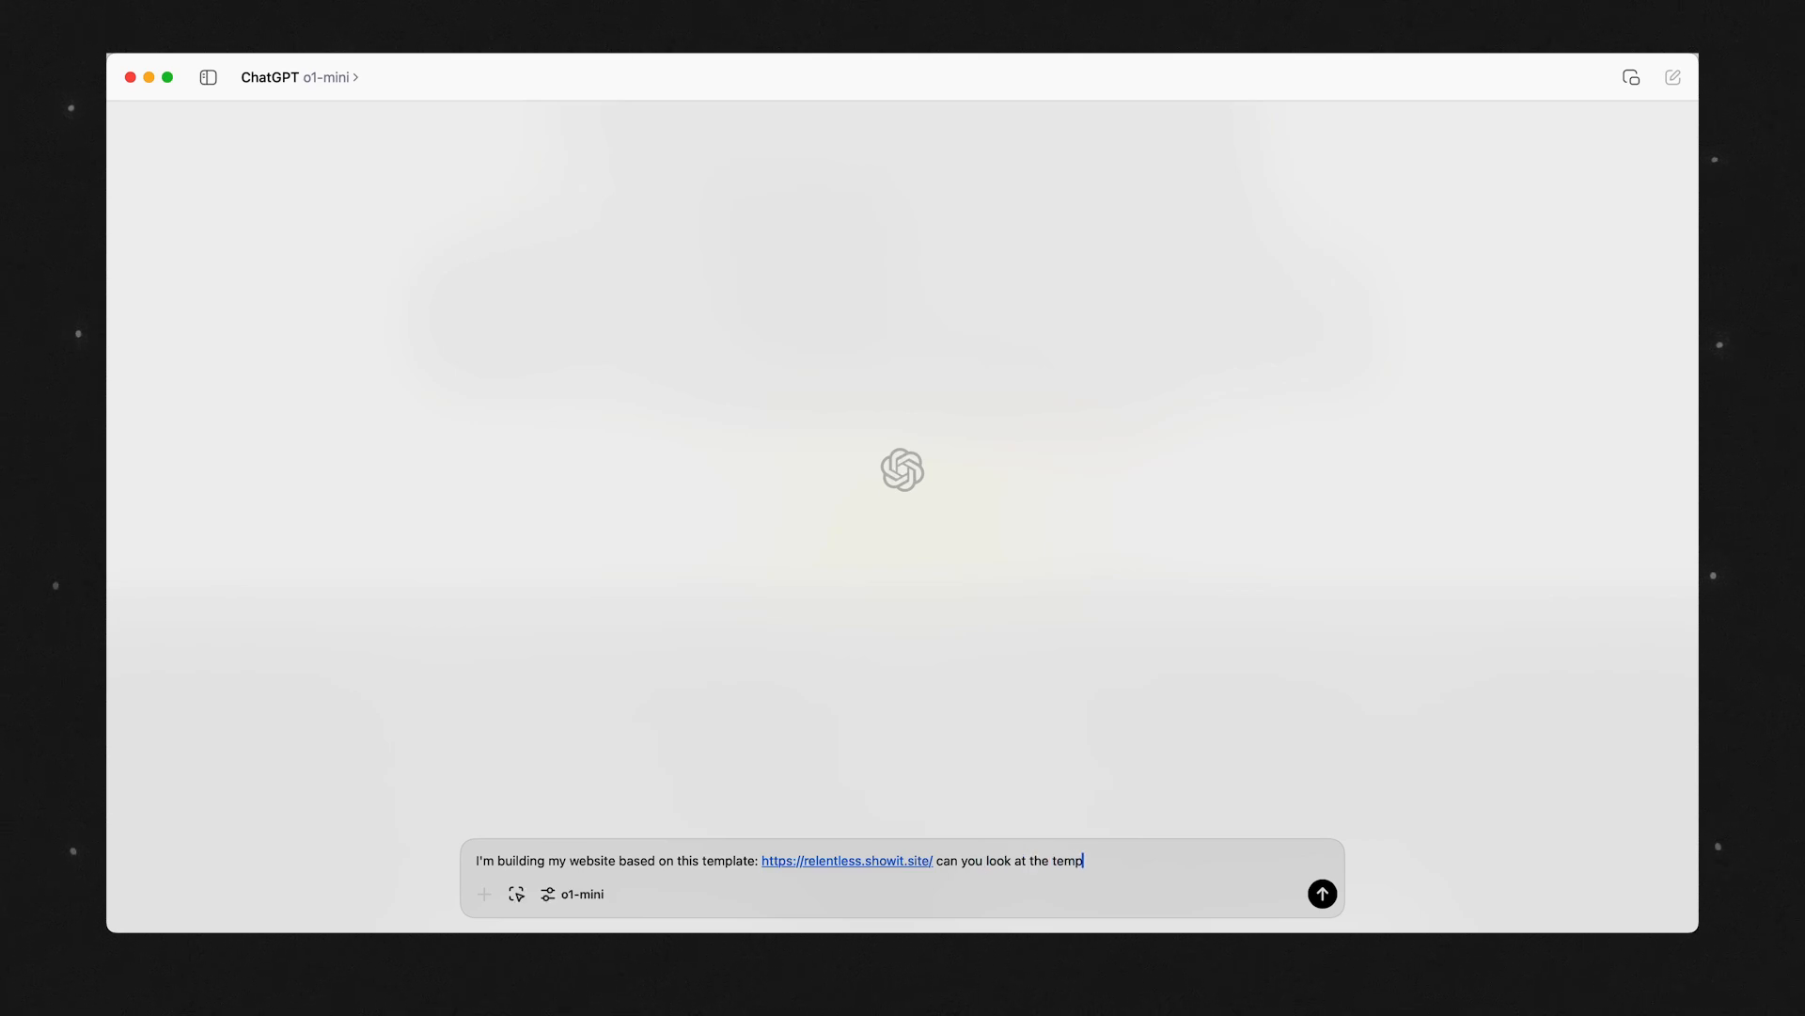
text(late and do an inventory of everything I'll need regar)
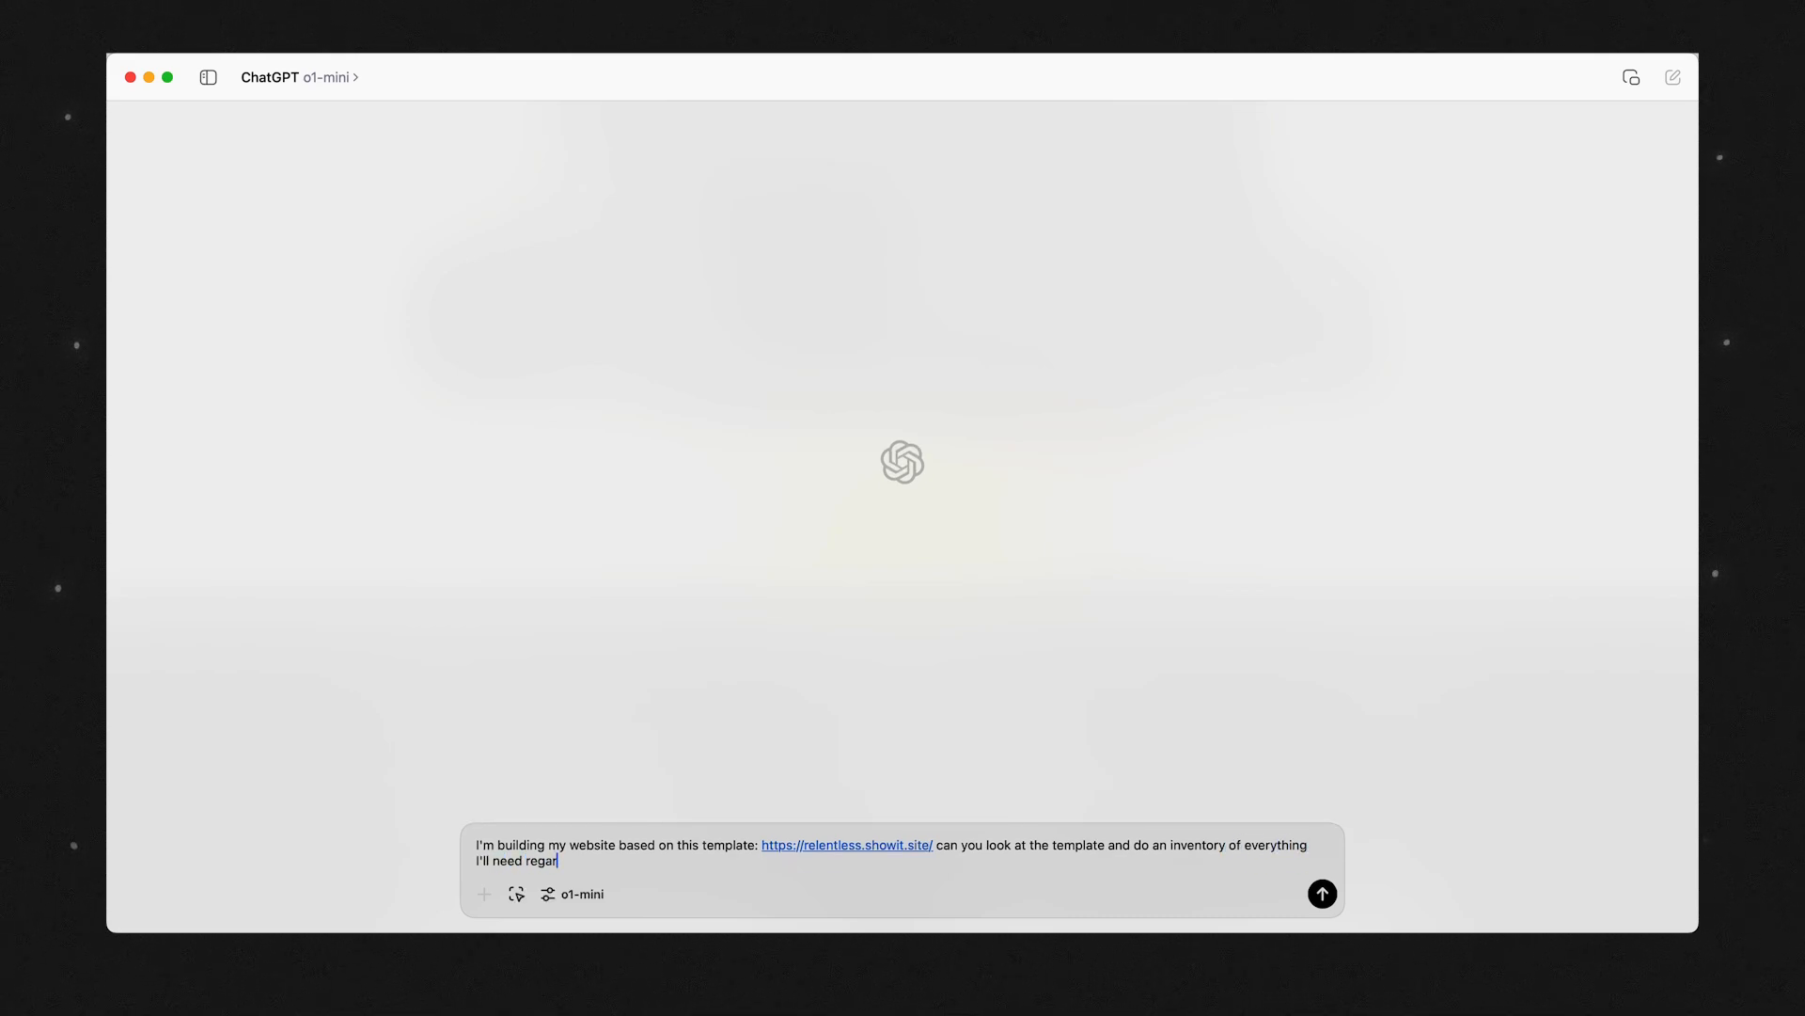
text(ding images, headlines, body copy and )
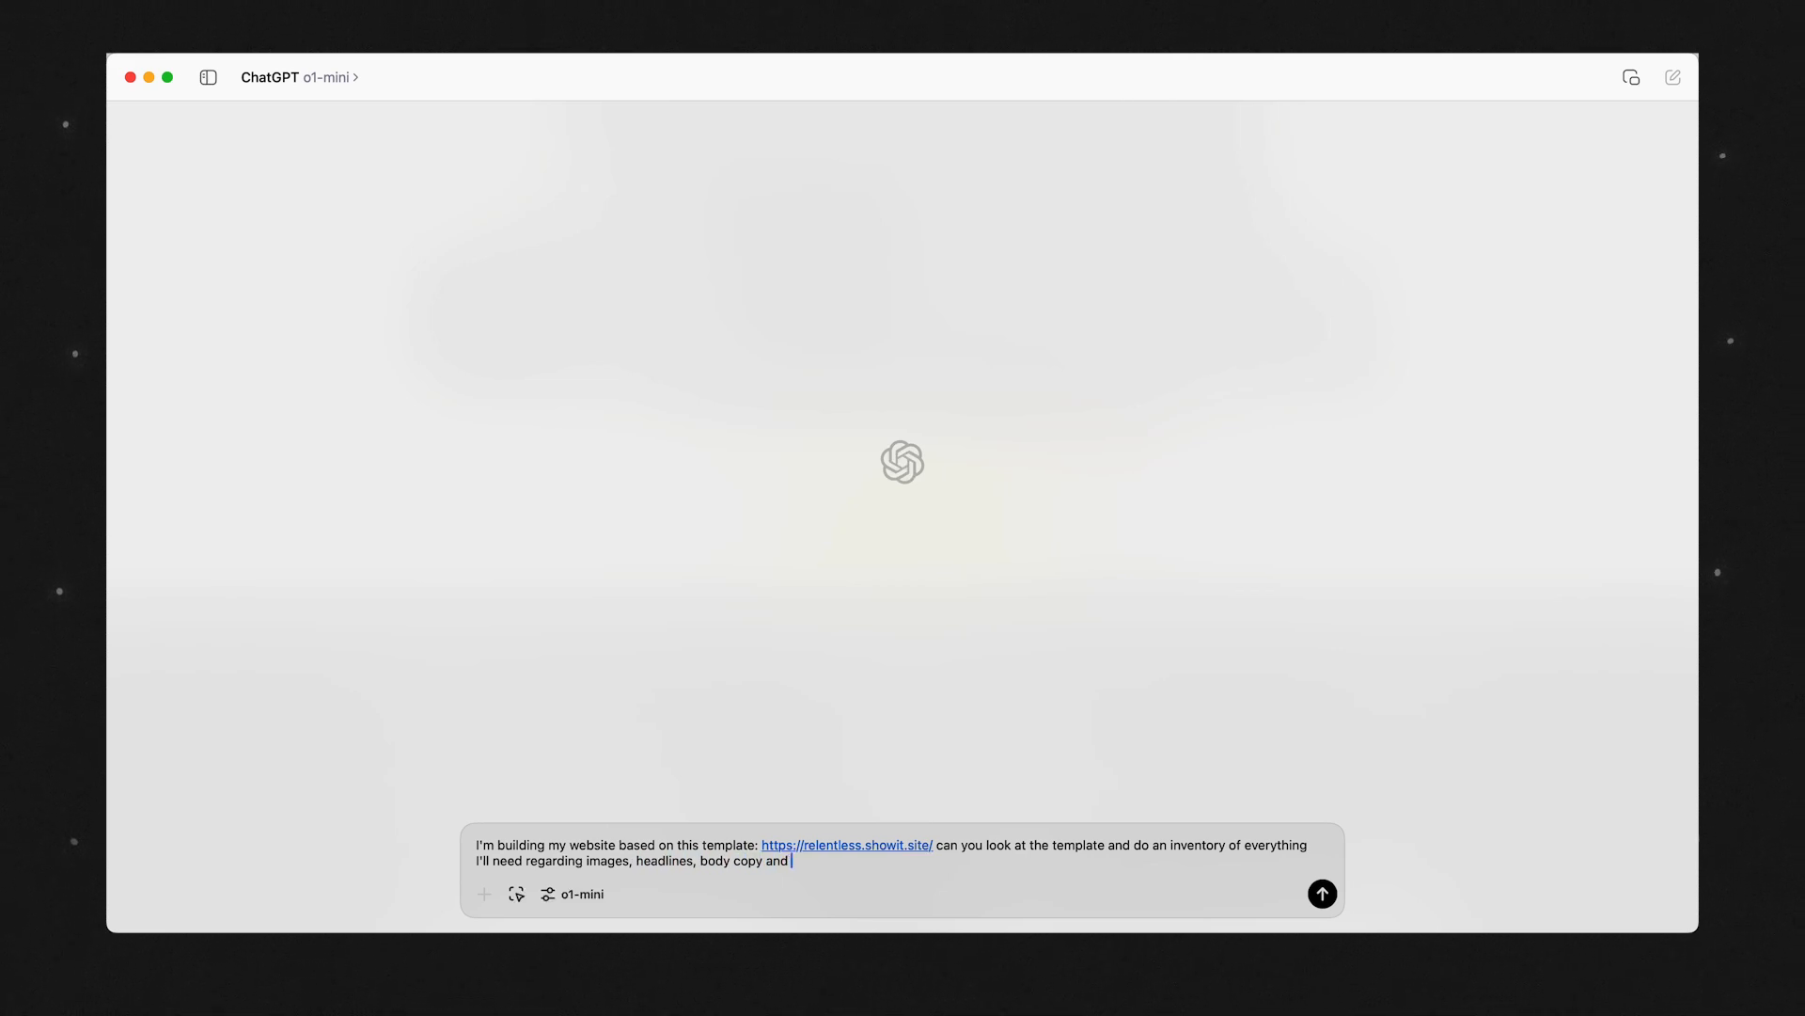
text(whether or not it has a CTA. Go section )
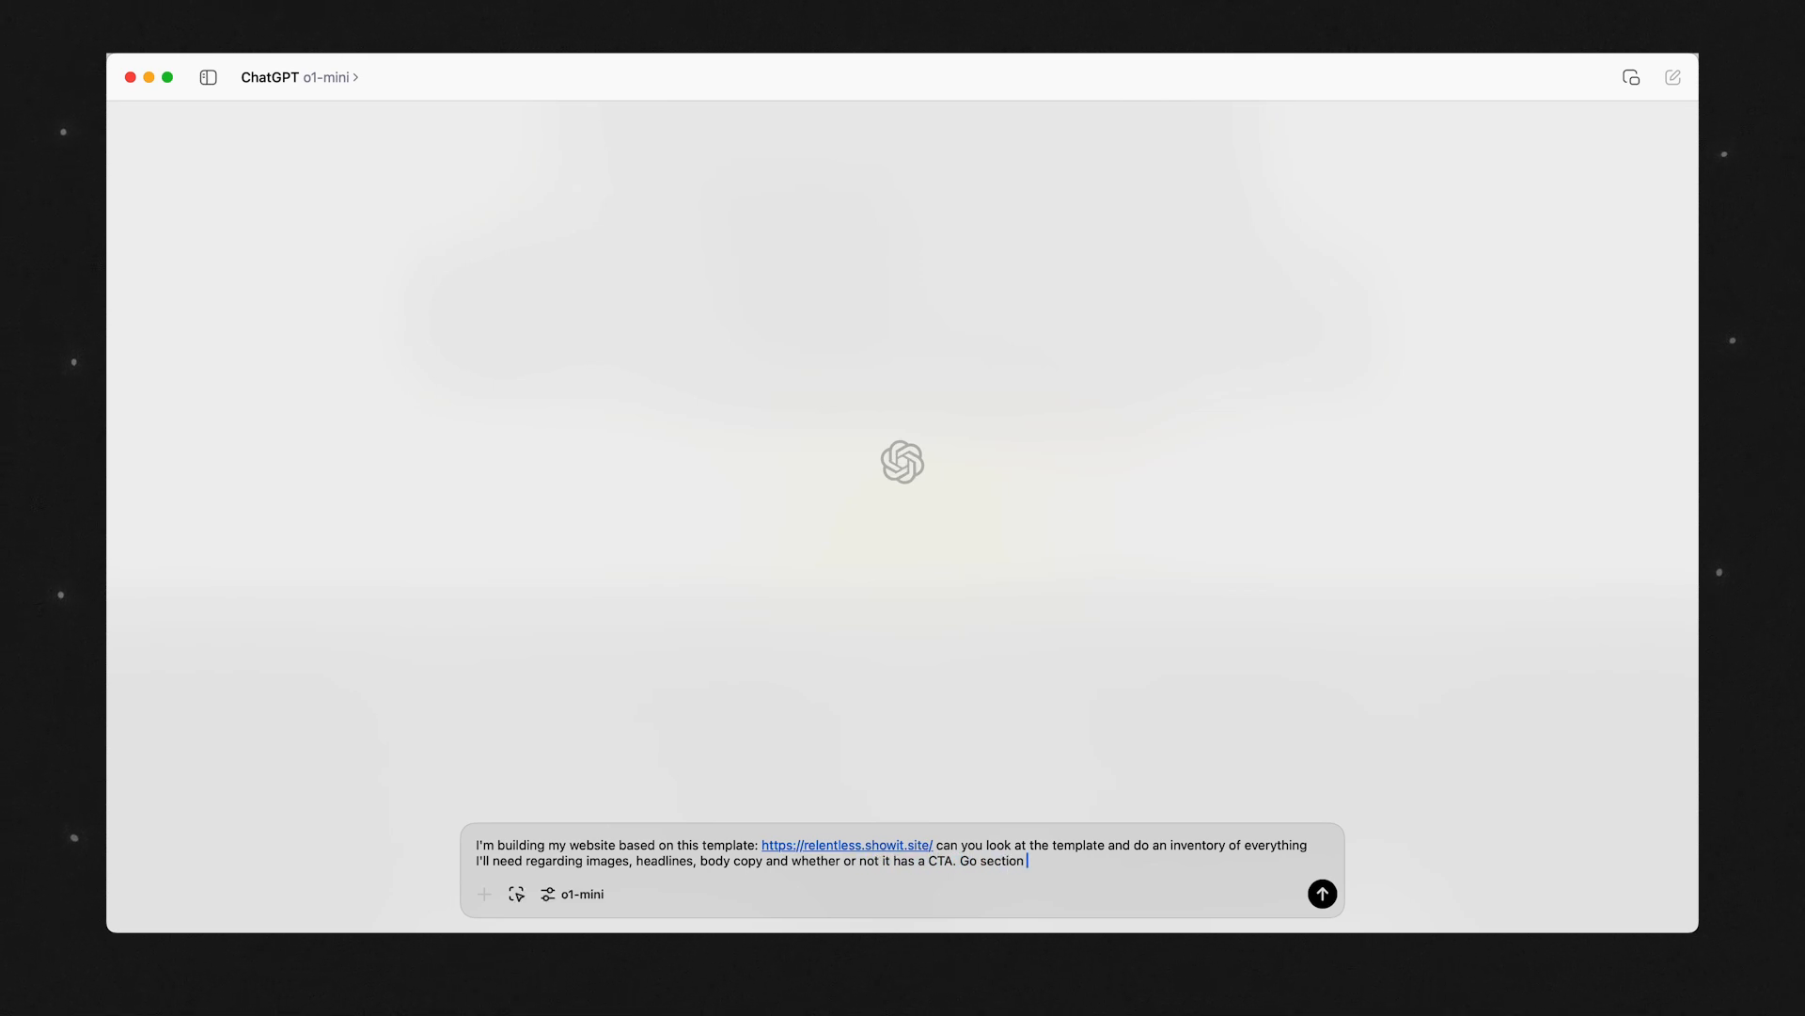
text(by section through the home, about, prog)
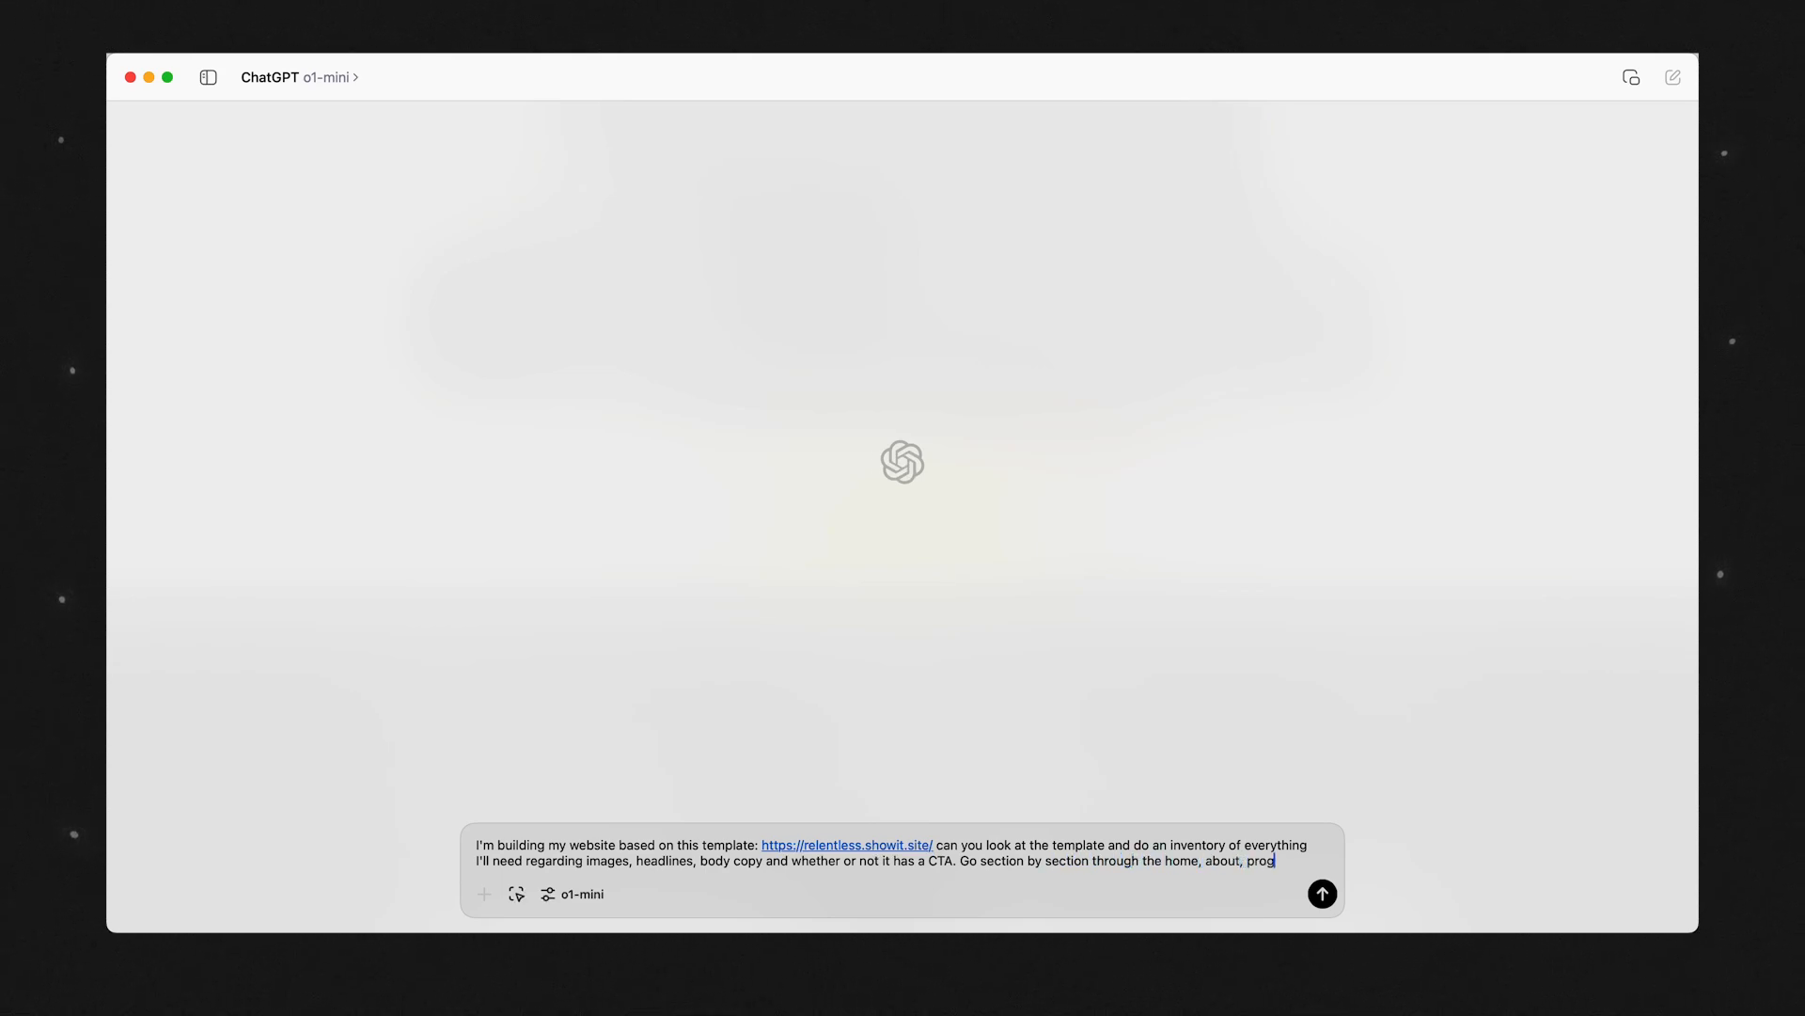
text(rams and contac)
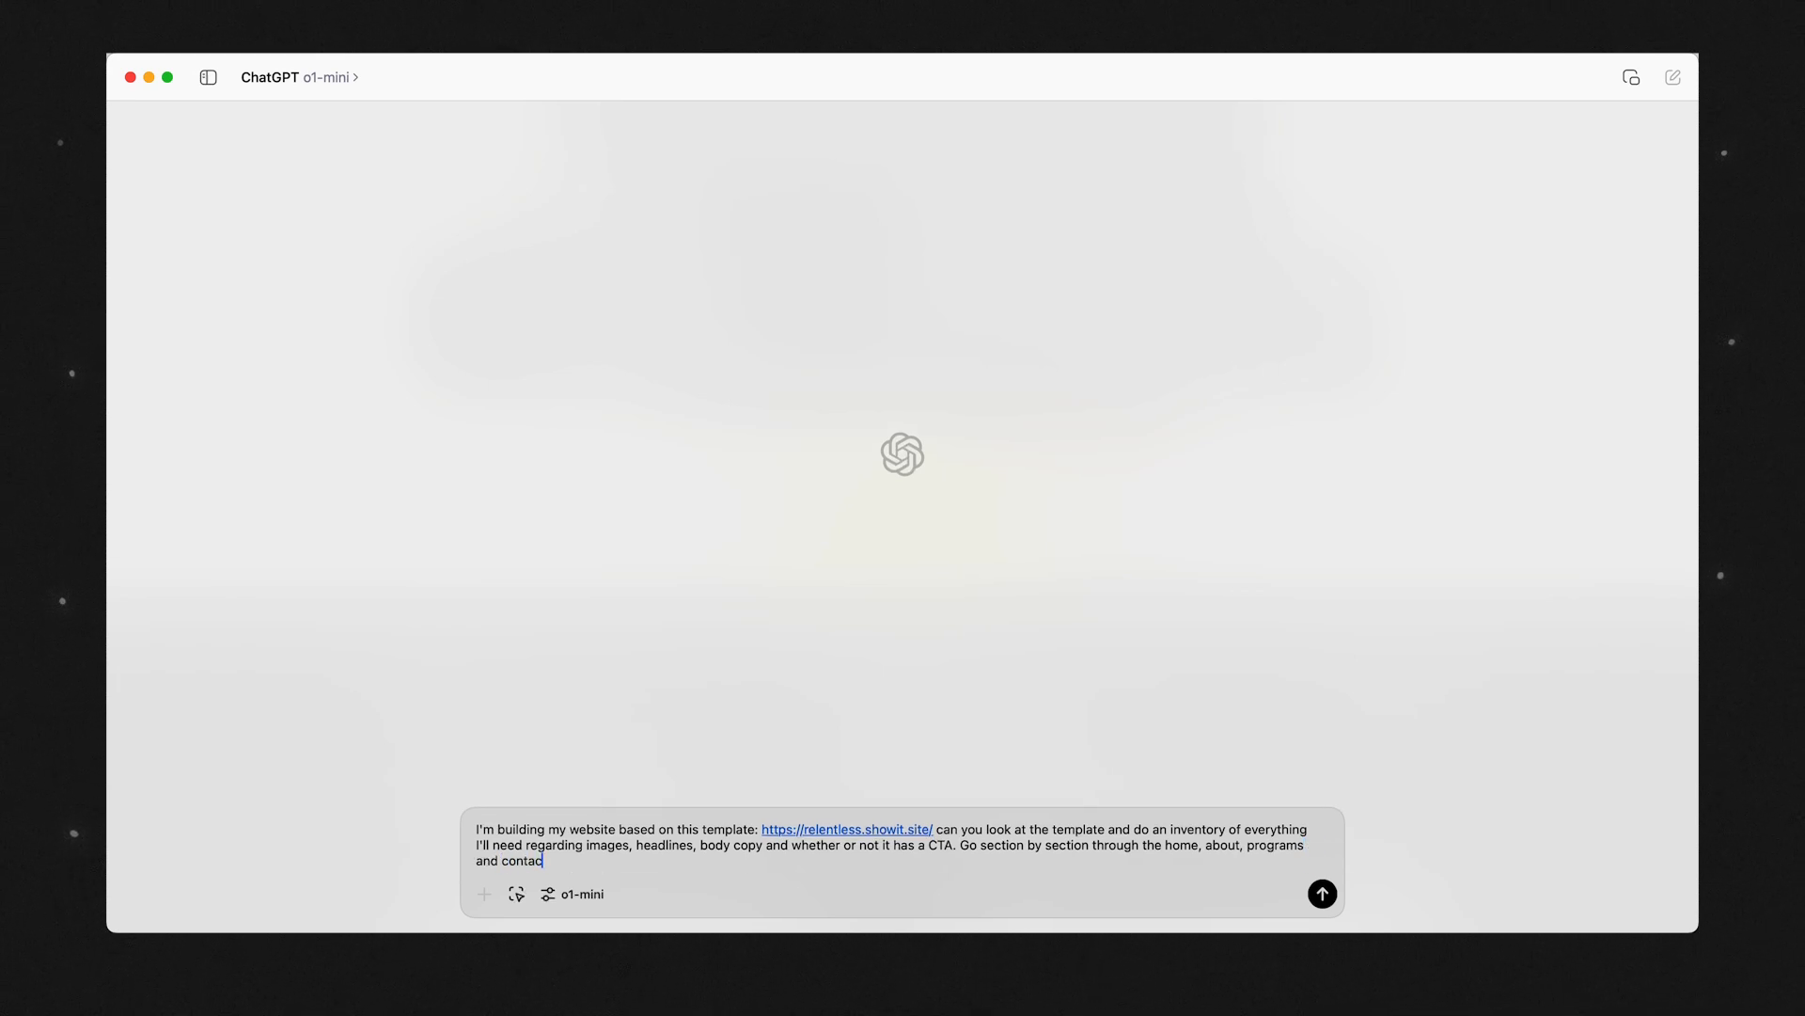
text(t page and list it out for me)
Add "Go section by section through the home, about, programs and contact page and list it out for me" and send the prompt.
key(Return)
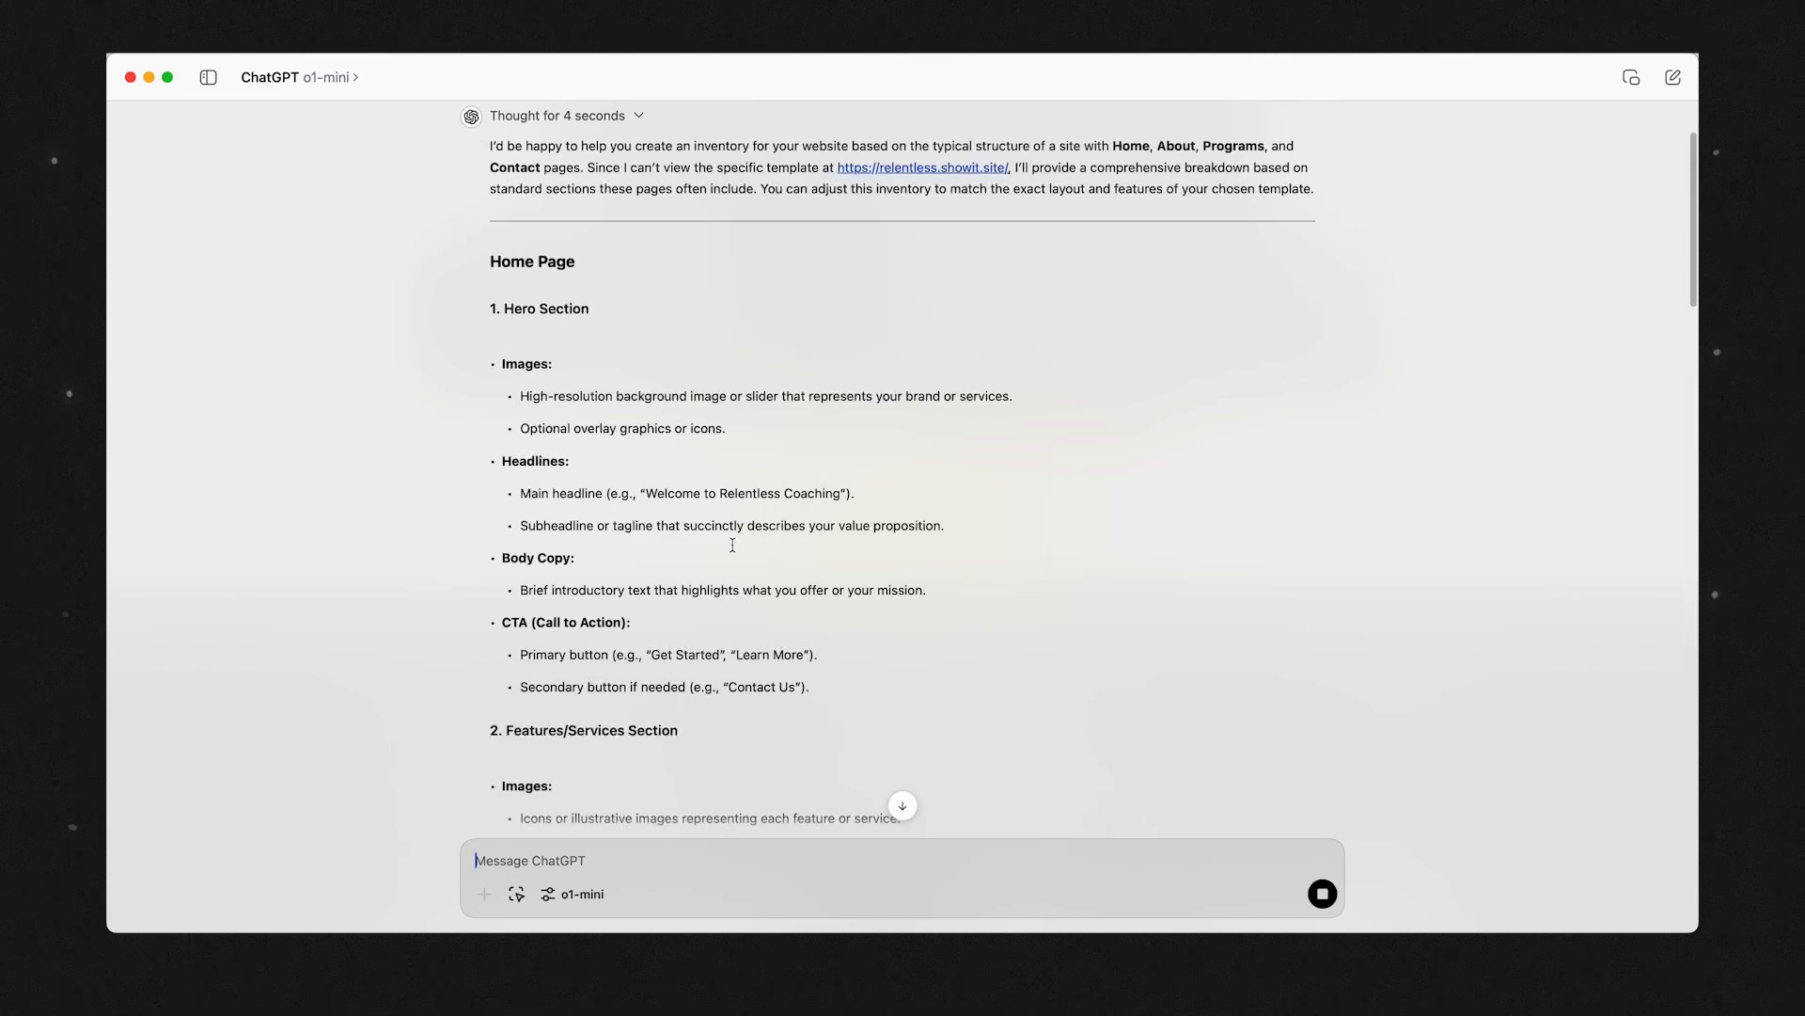
Review ChatGPT's inventory section by section, checking the images, headlines, body copy and CTA entries for each page.
scroll(733, 545, down, 20)
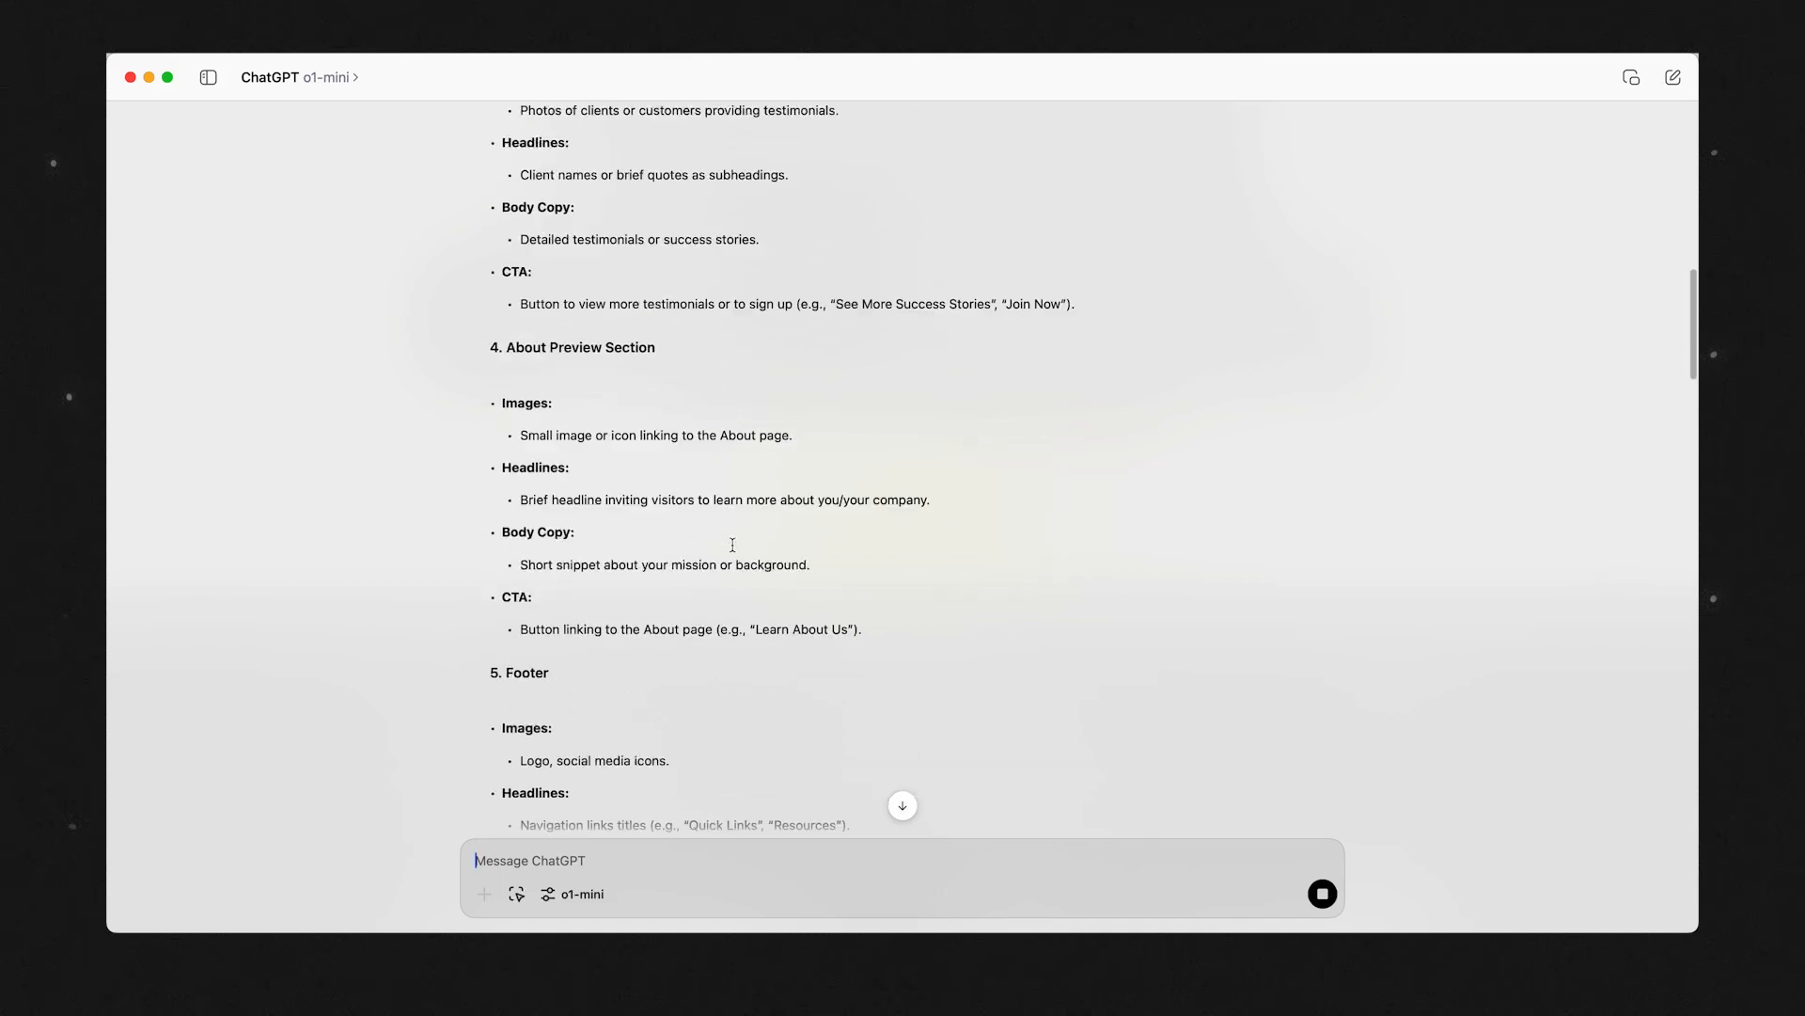
scroll(732, 545, down, 15)
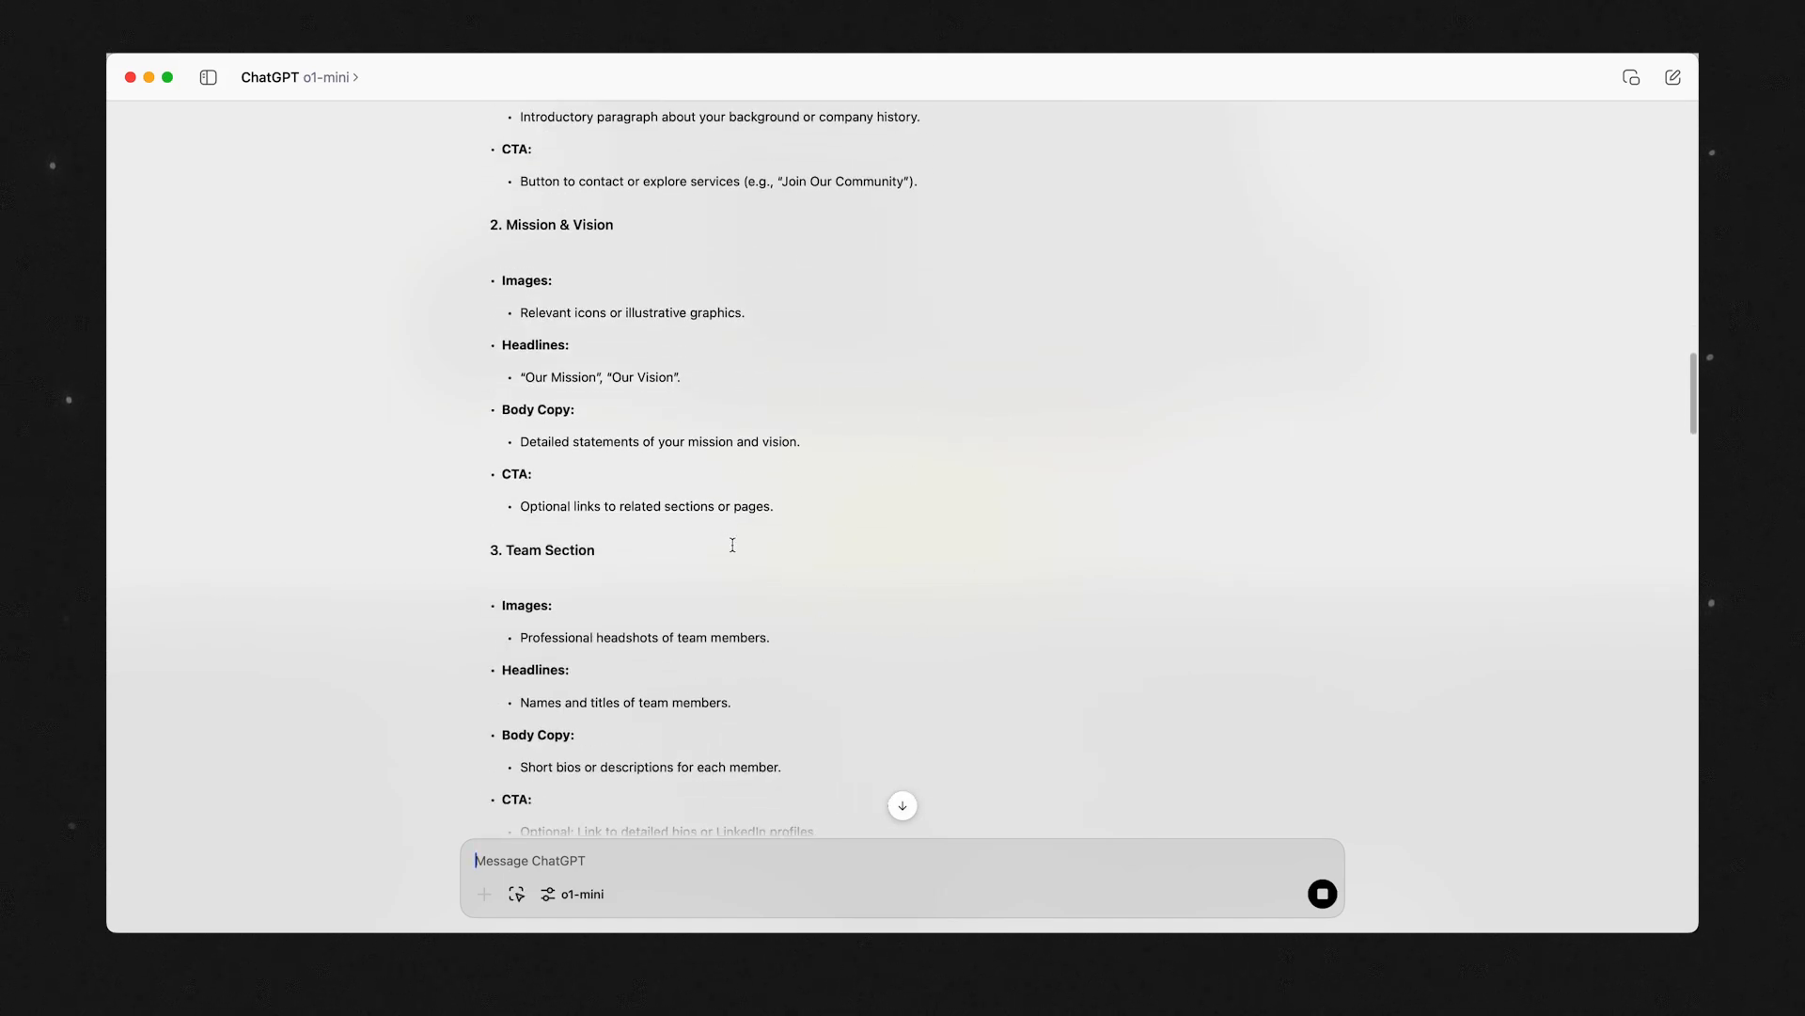
scroll(732, 546, down, 2)
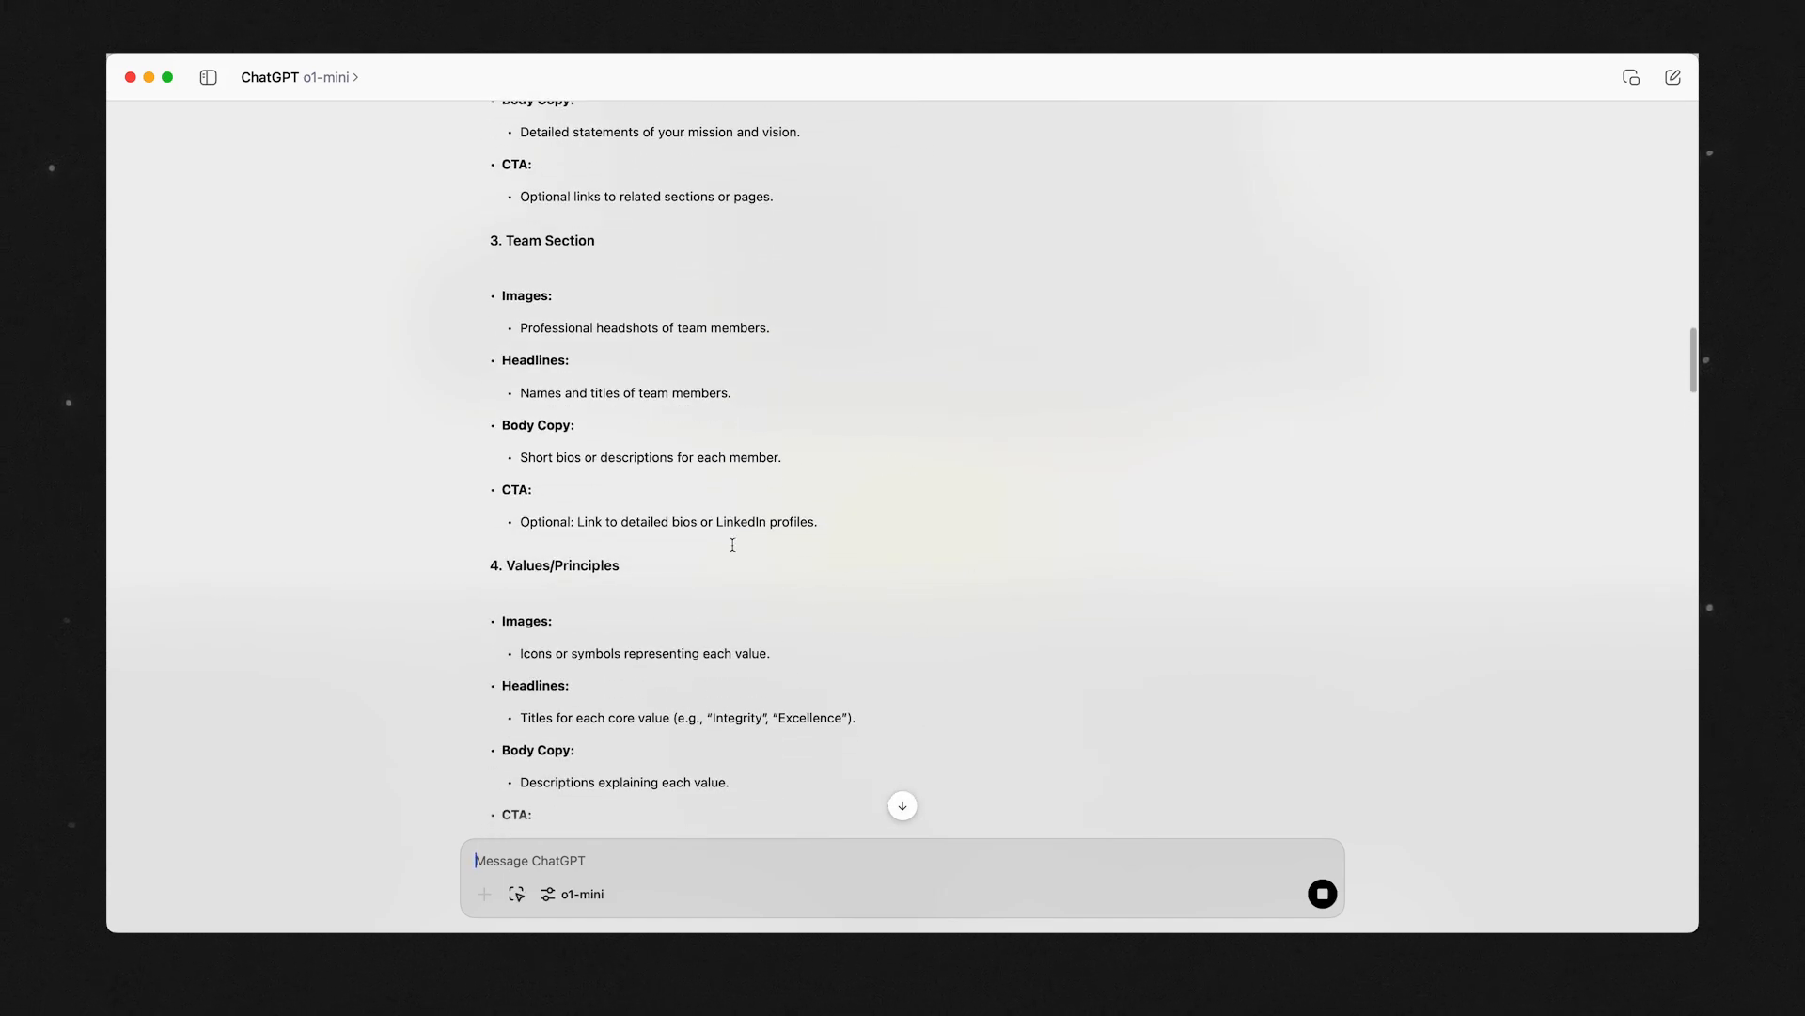
scroll(733, 545, up, 20)
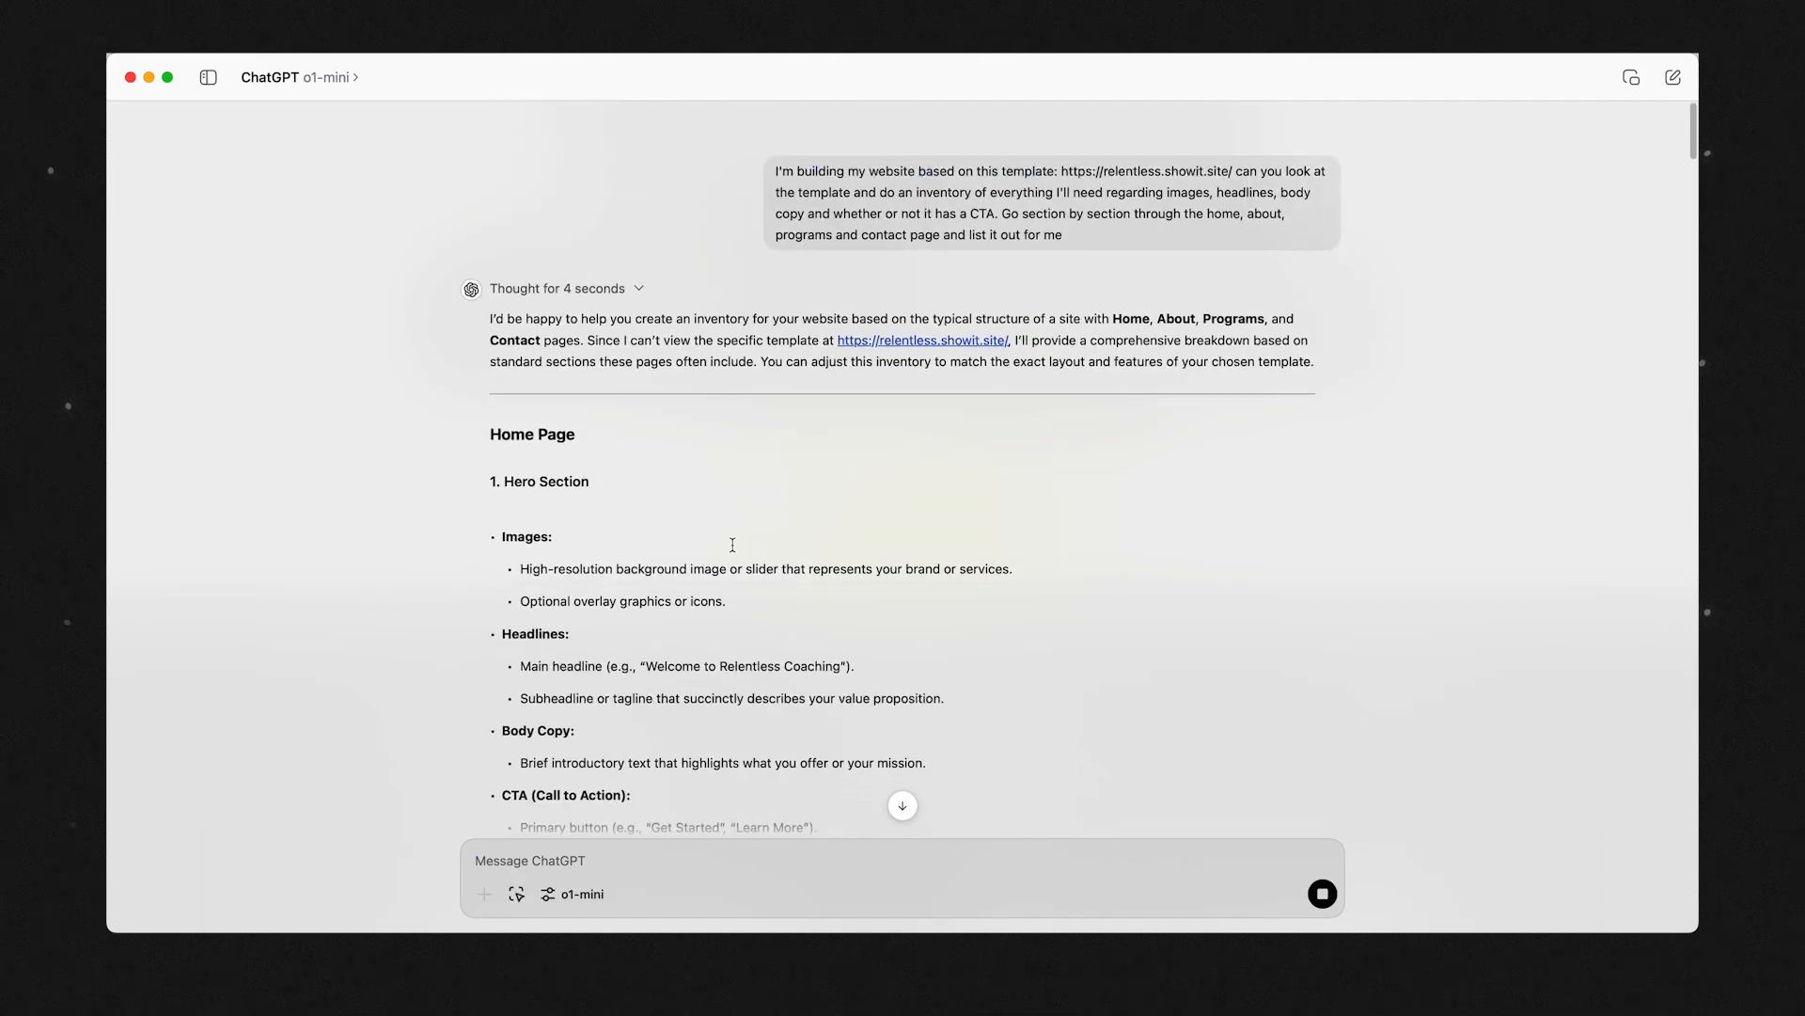
drag(553, 530, 1033, 527)
scroll(564, 383, down, 5)
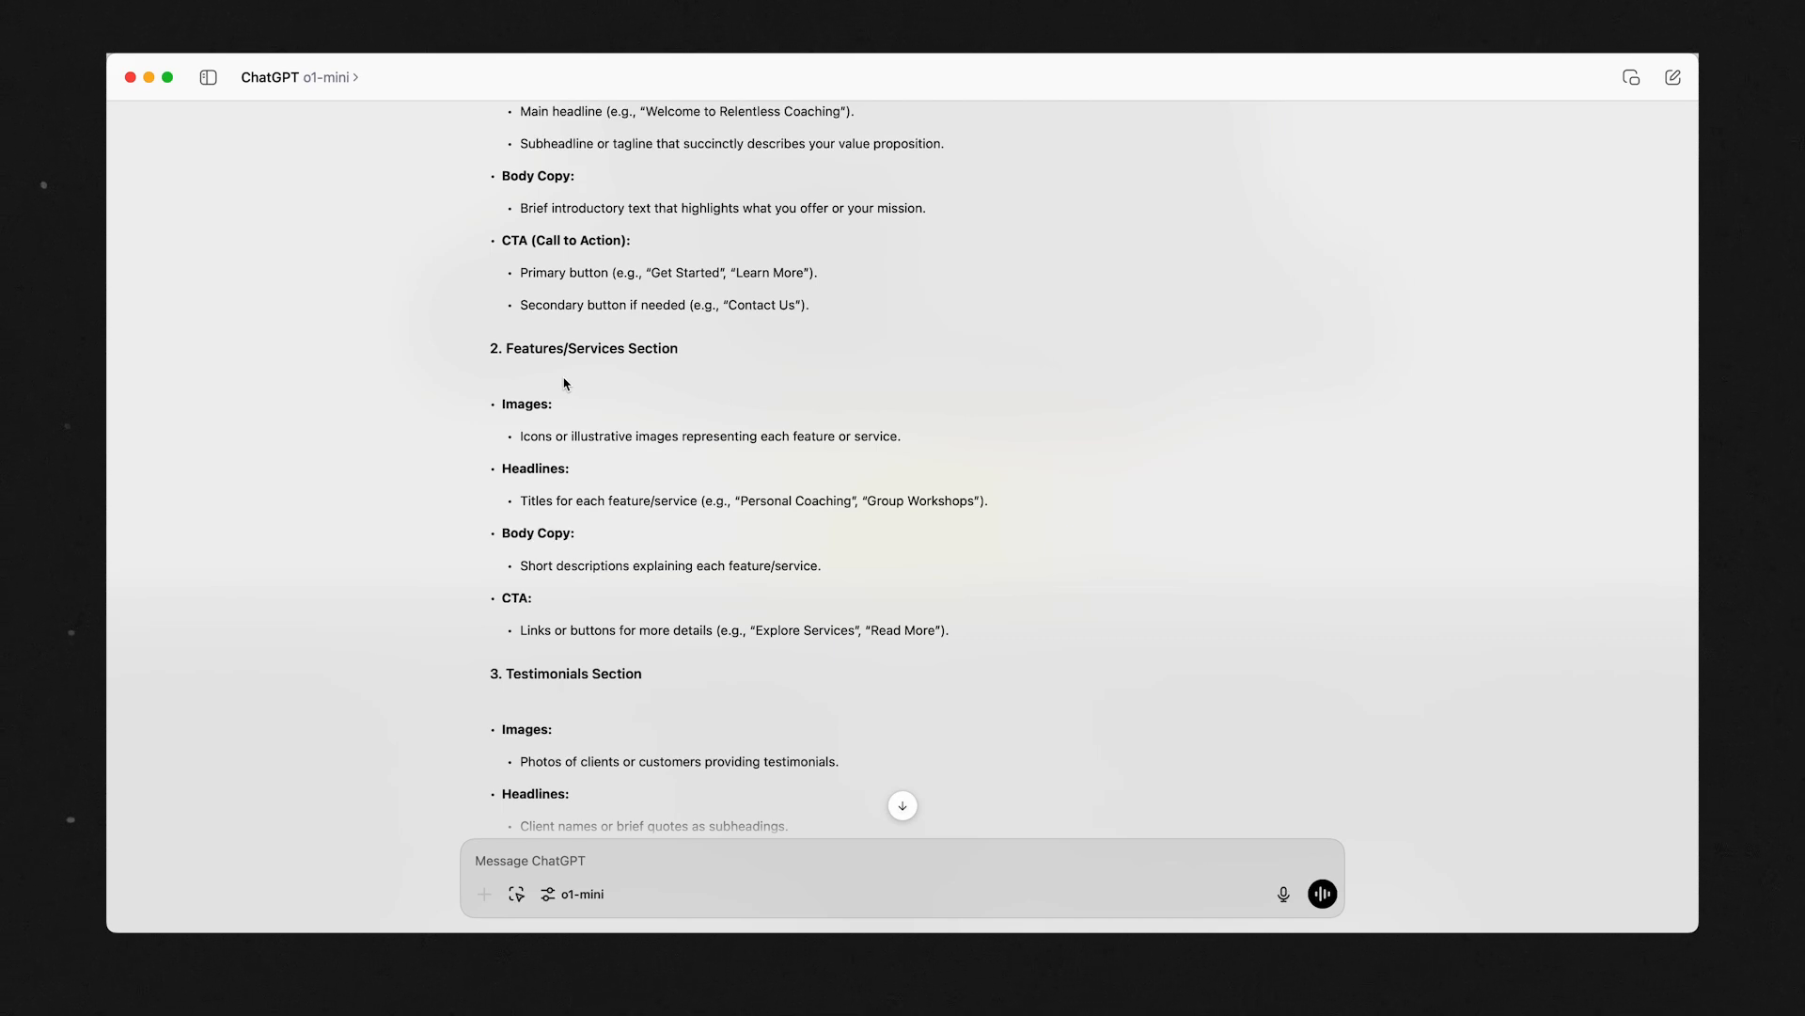
scroll(564, 383, down, 5)
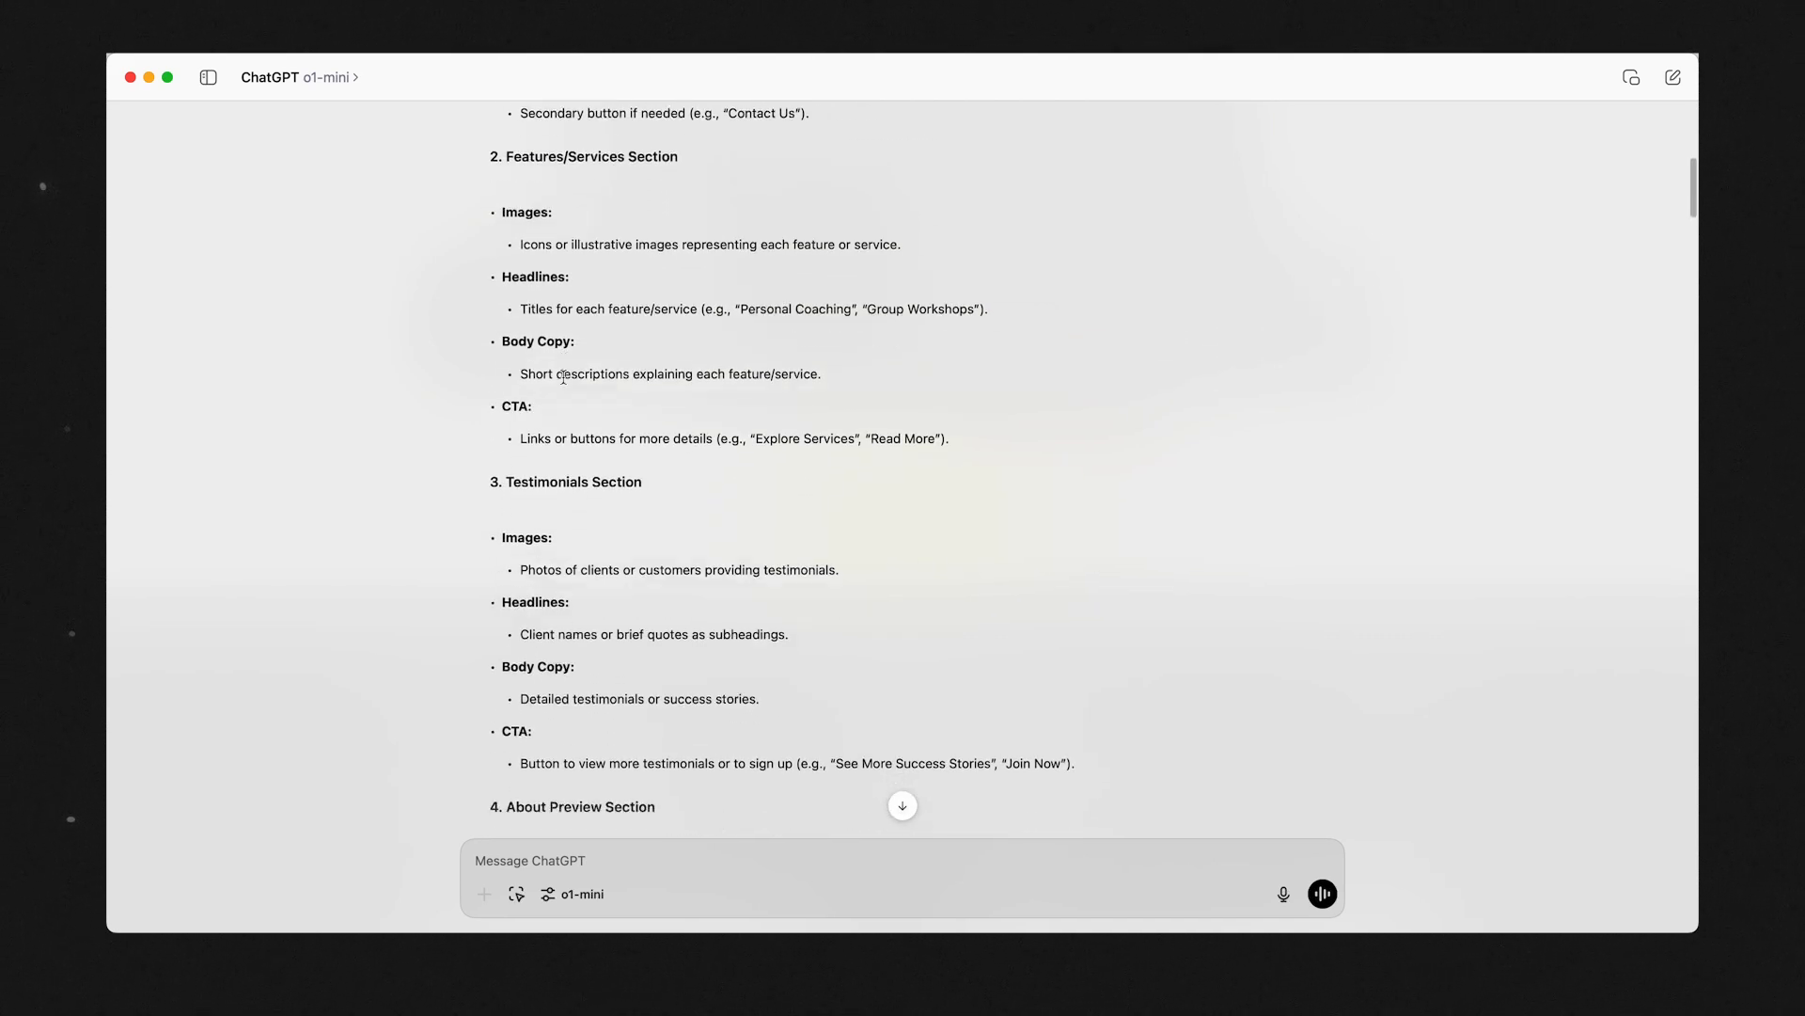
scroll(564, 383, up, 3)
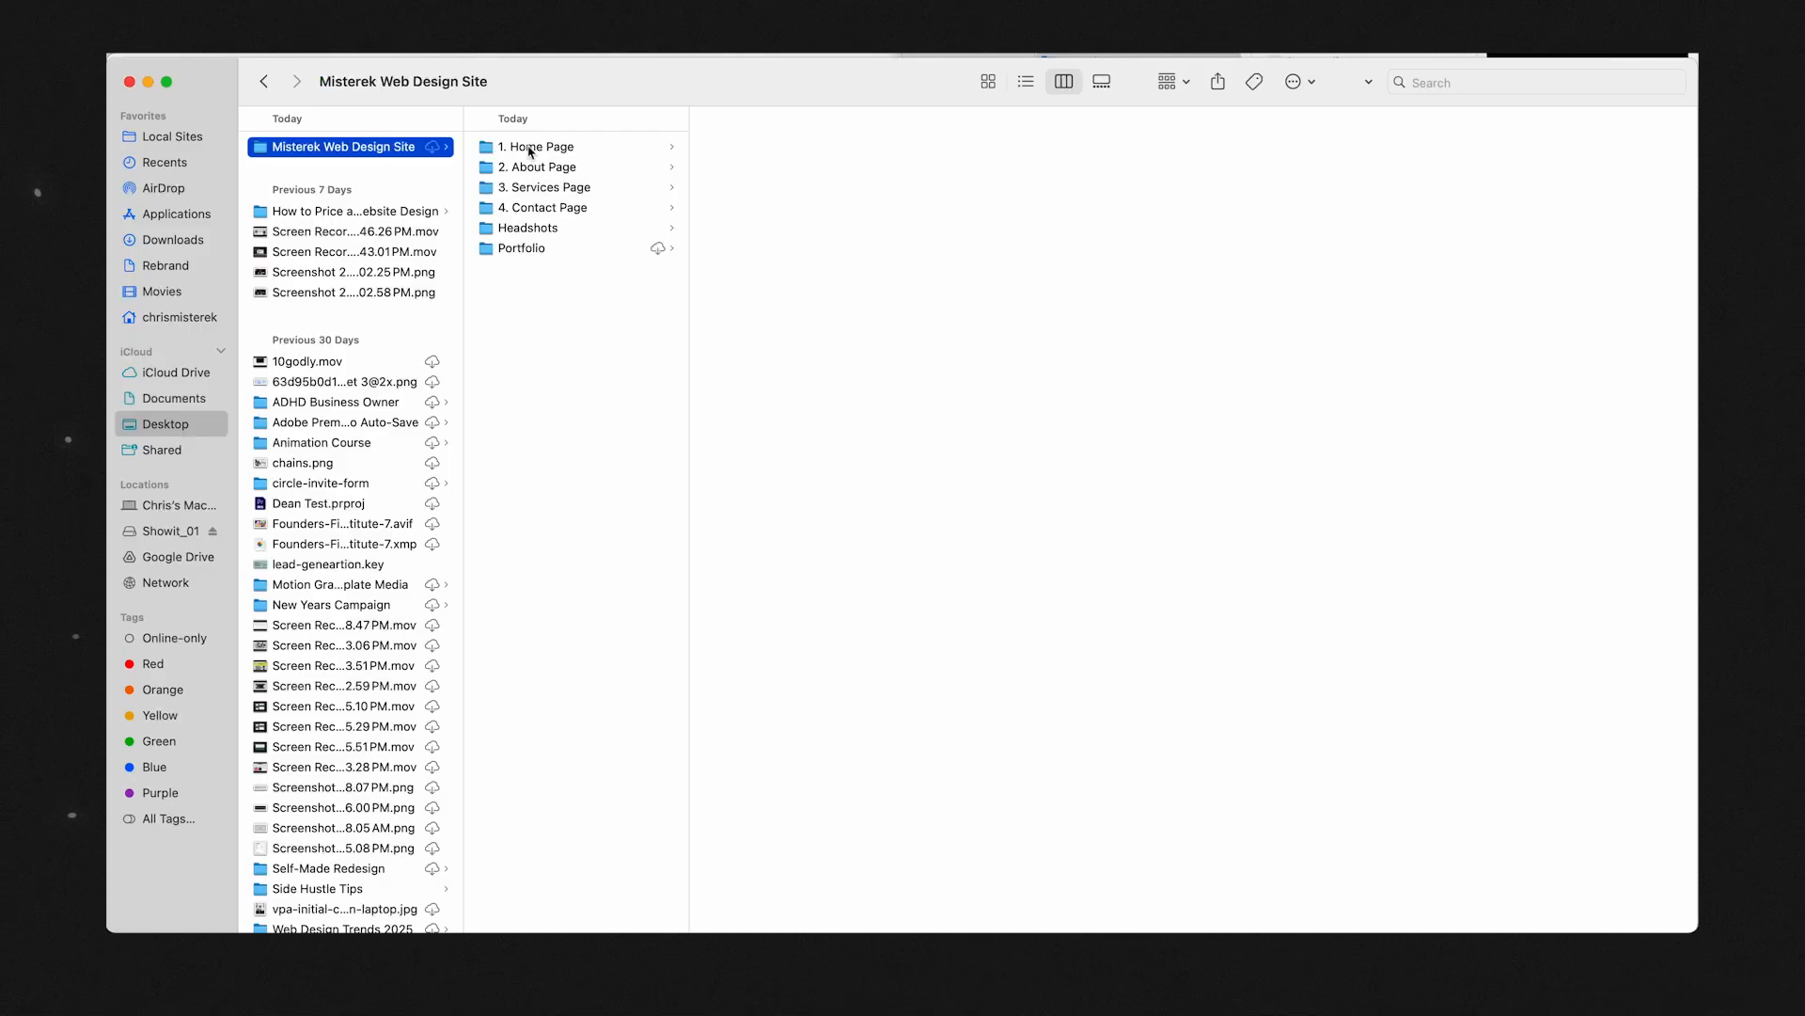
Switch to Finder and look through the website project's four page folders plus the Headshots and Portfolio folders.
click(528, 148)
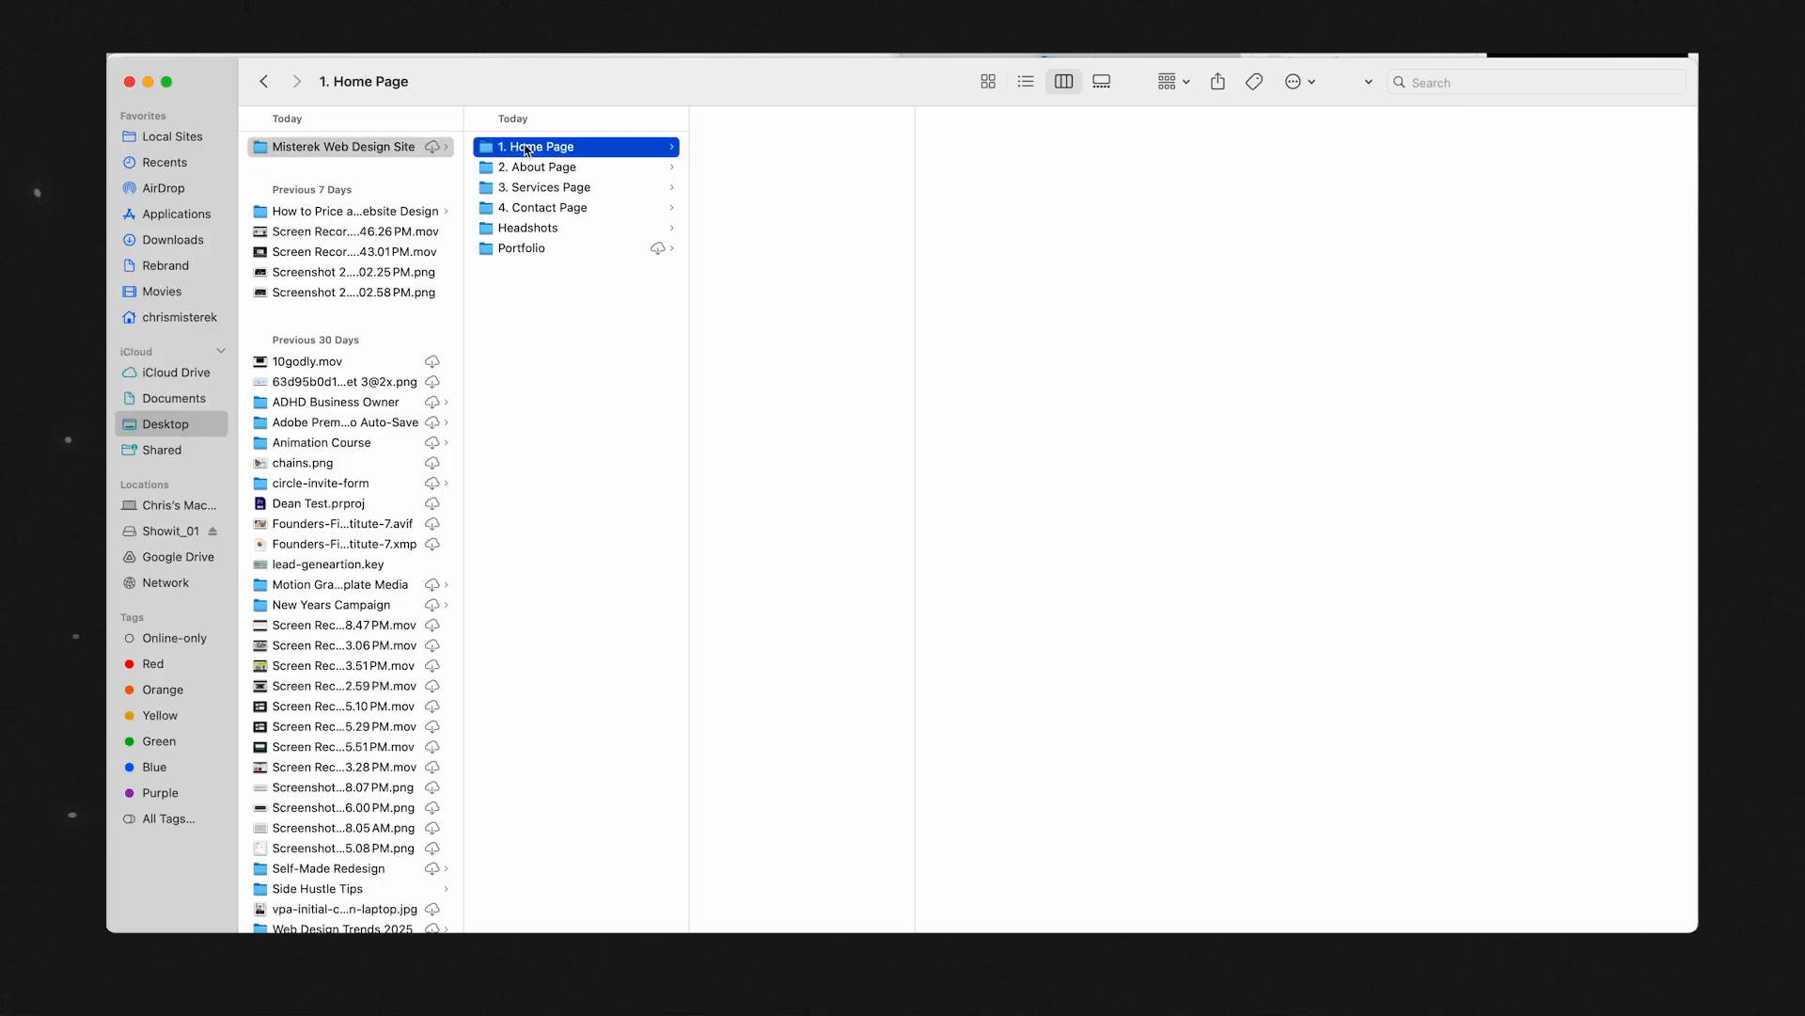
click(520, 251)
click(528, 230)
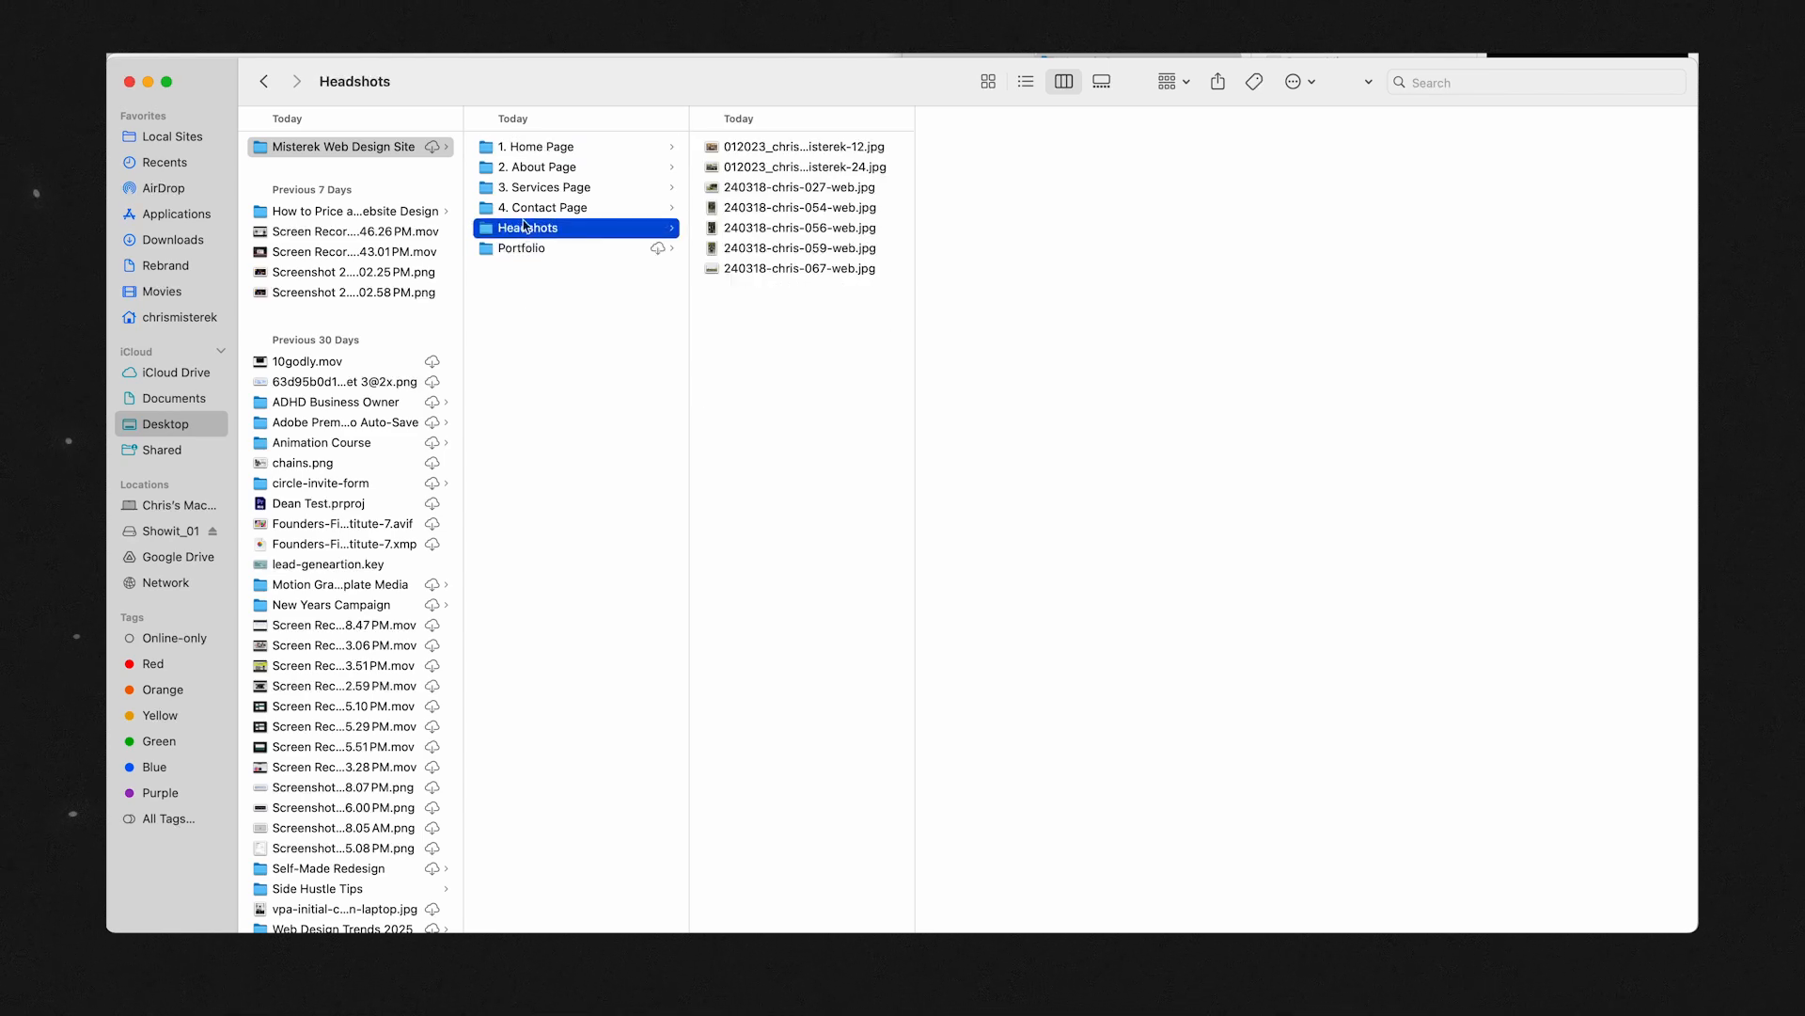
click(533, 208)
click(541, 186)
click(543, 168)
click(544, 147)
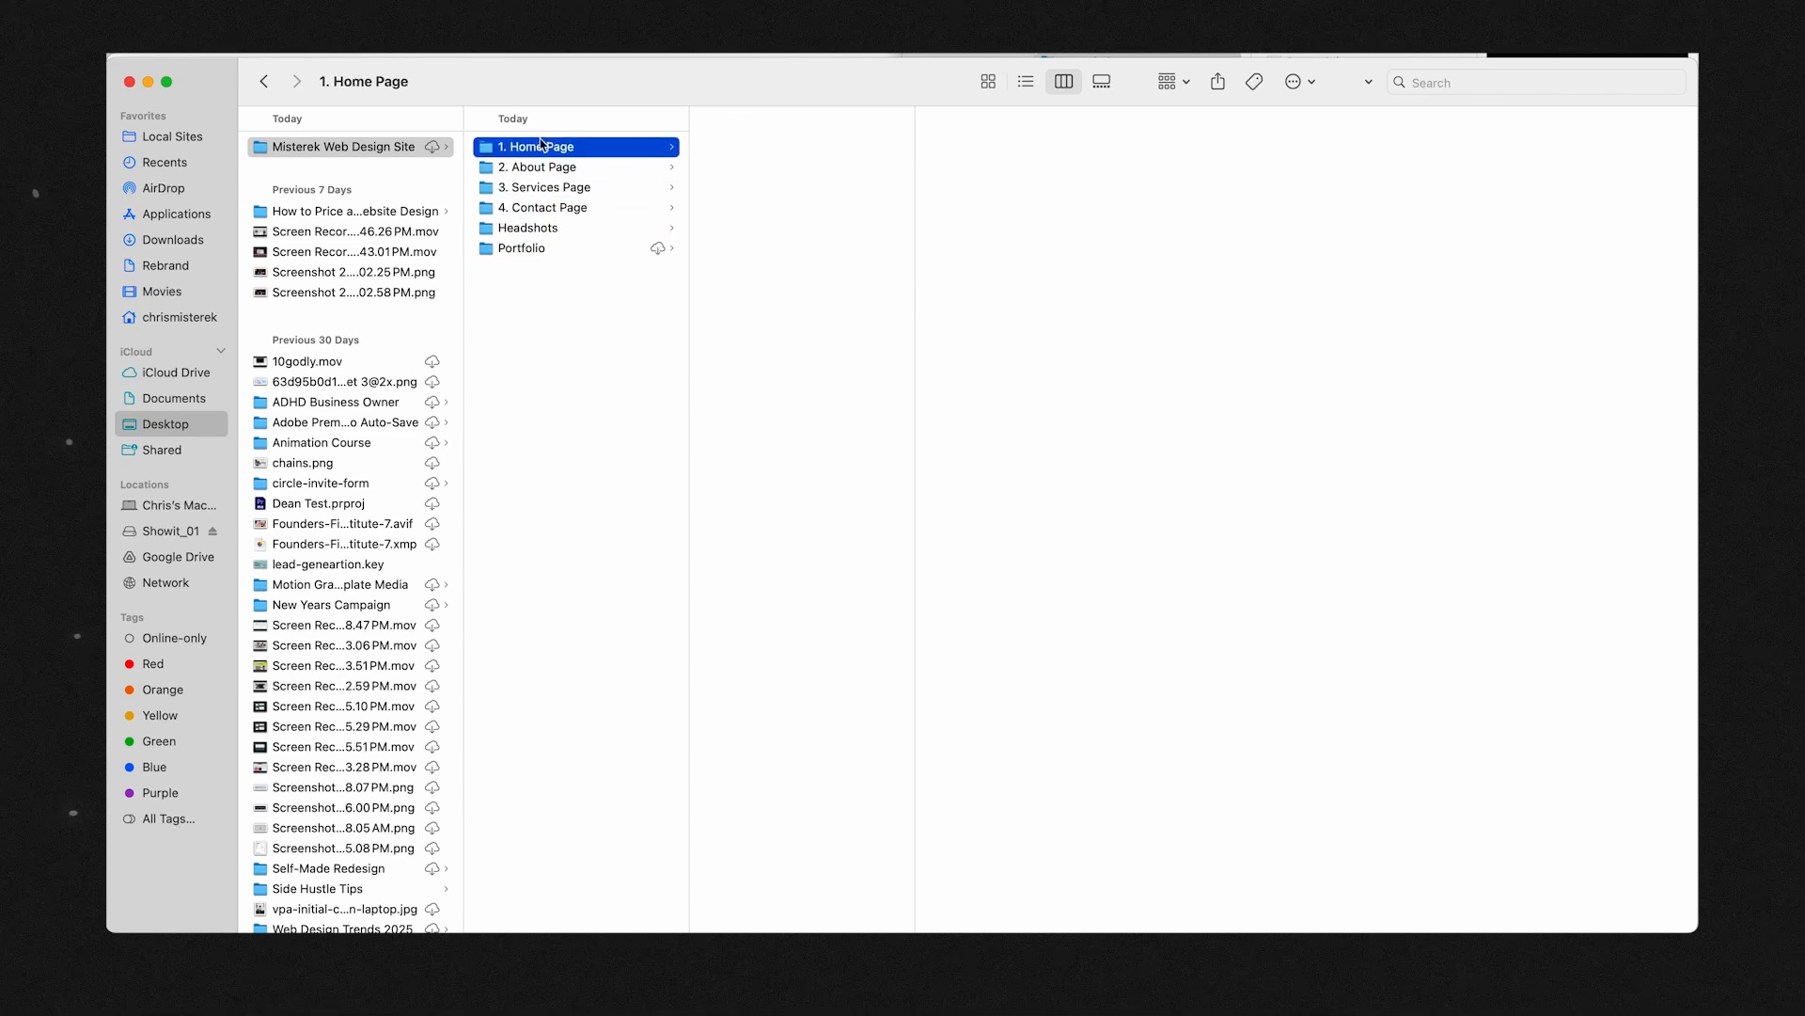
click(537, 247)
click(545, 230)
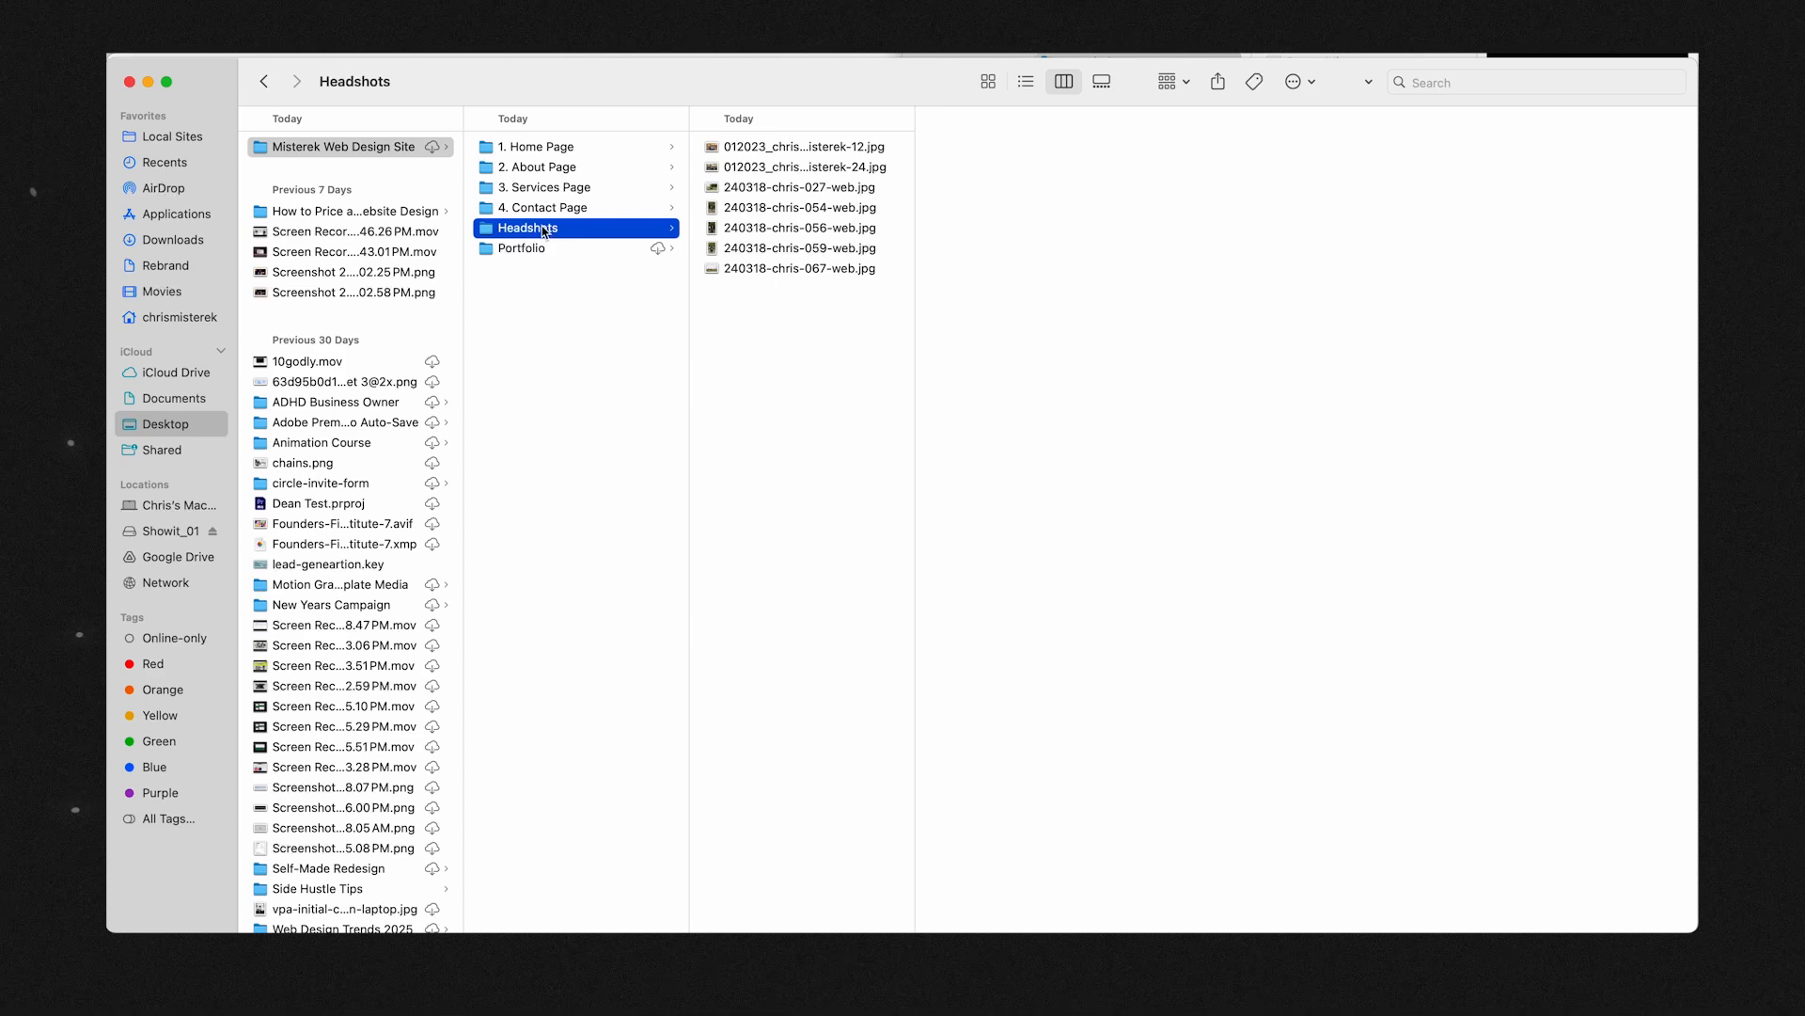
click(532, 252)
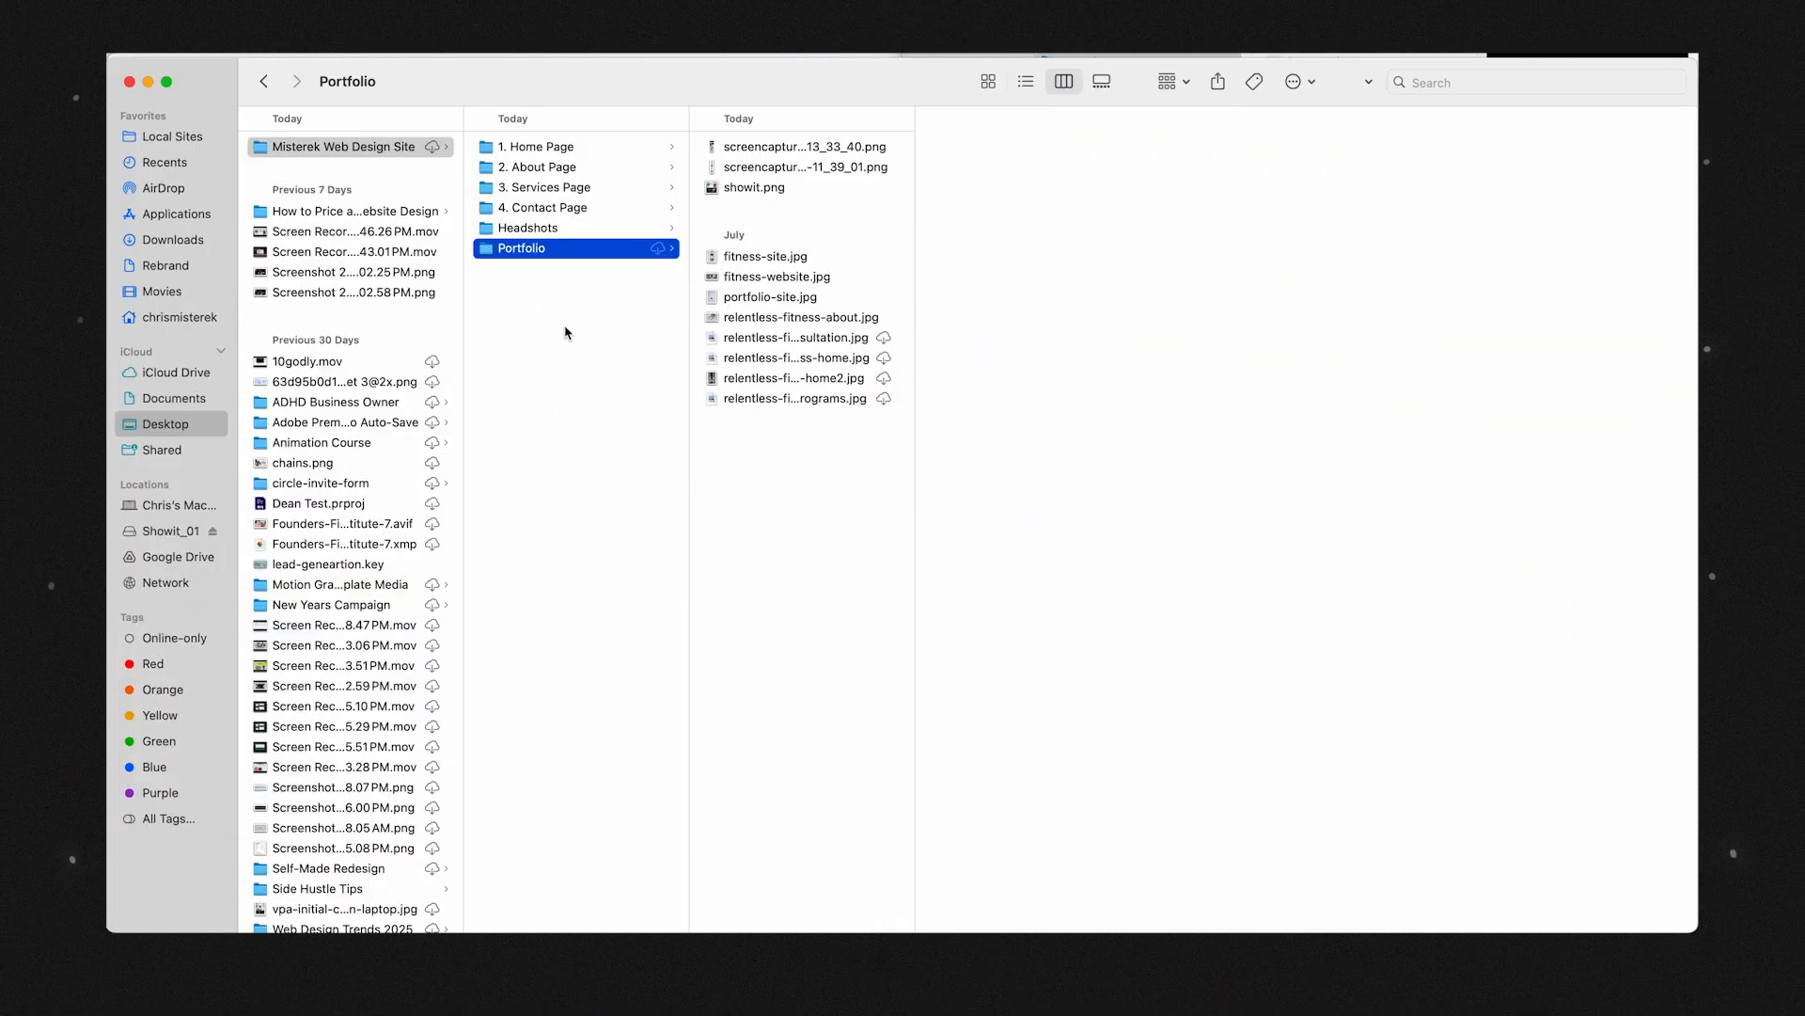
Inside the 1. Home Page folder, create a subfolder named "1. Hero Section".
key(Left)
click(559, 150)
key(super+Tab)
key(super+Tab)
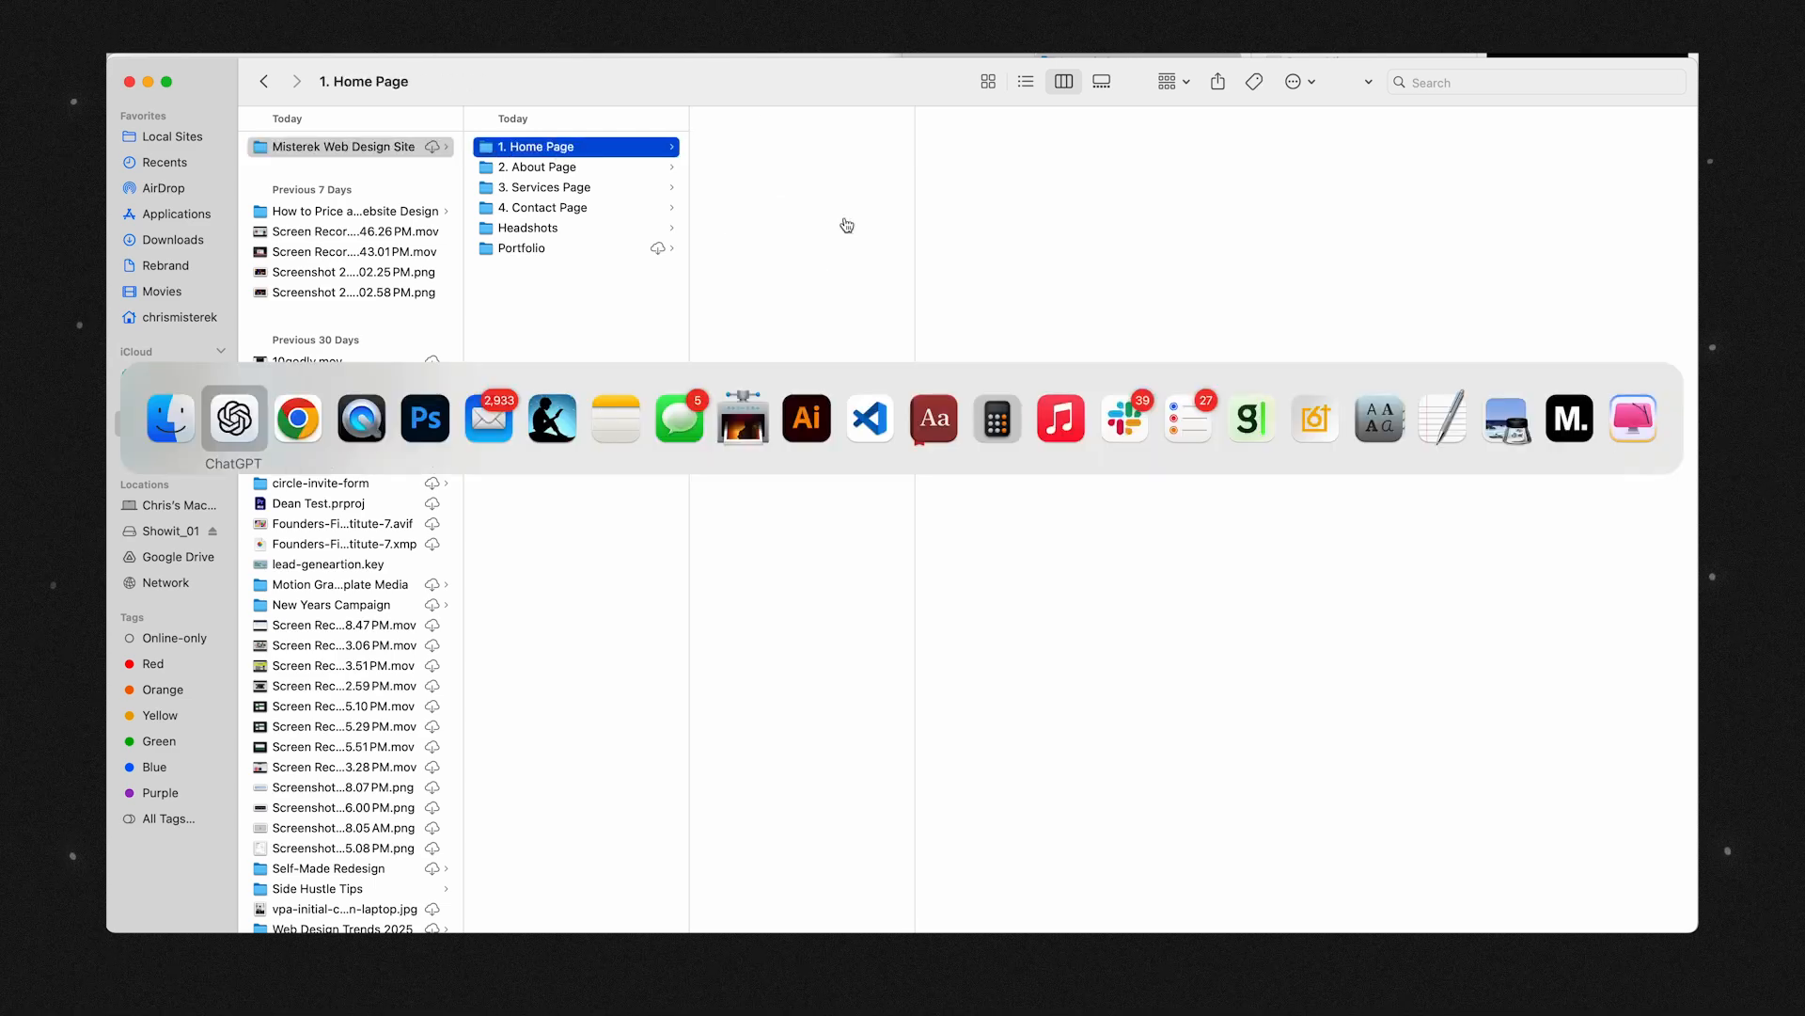
scroll(1144, 225, up, 4)
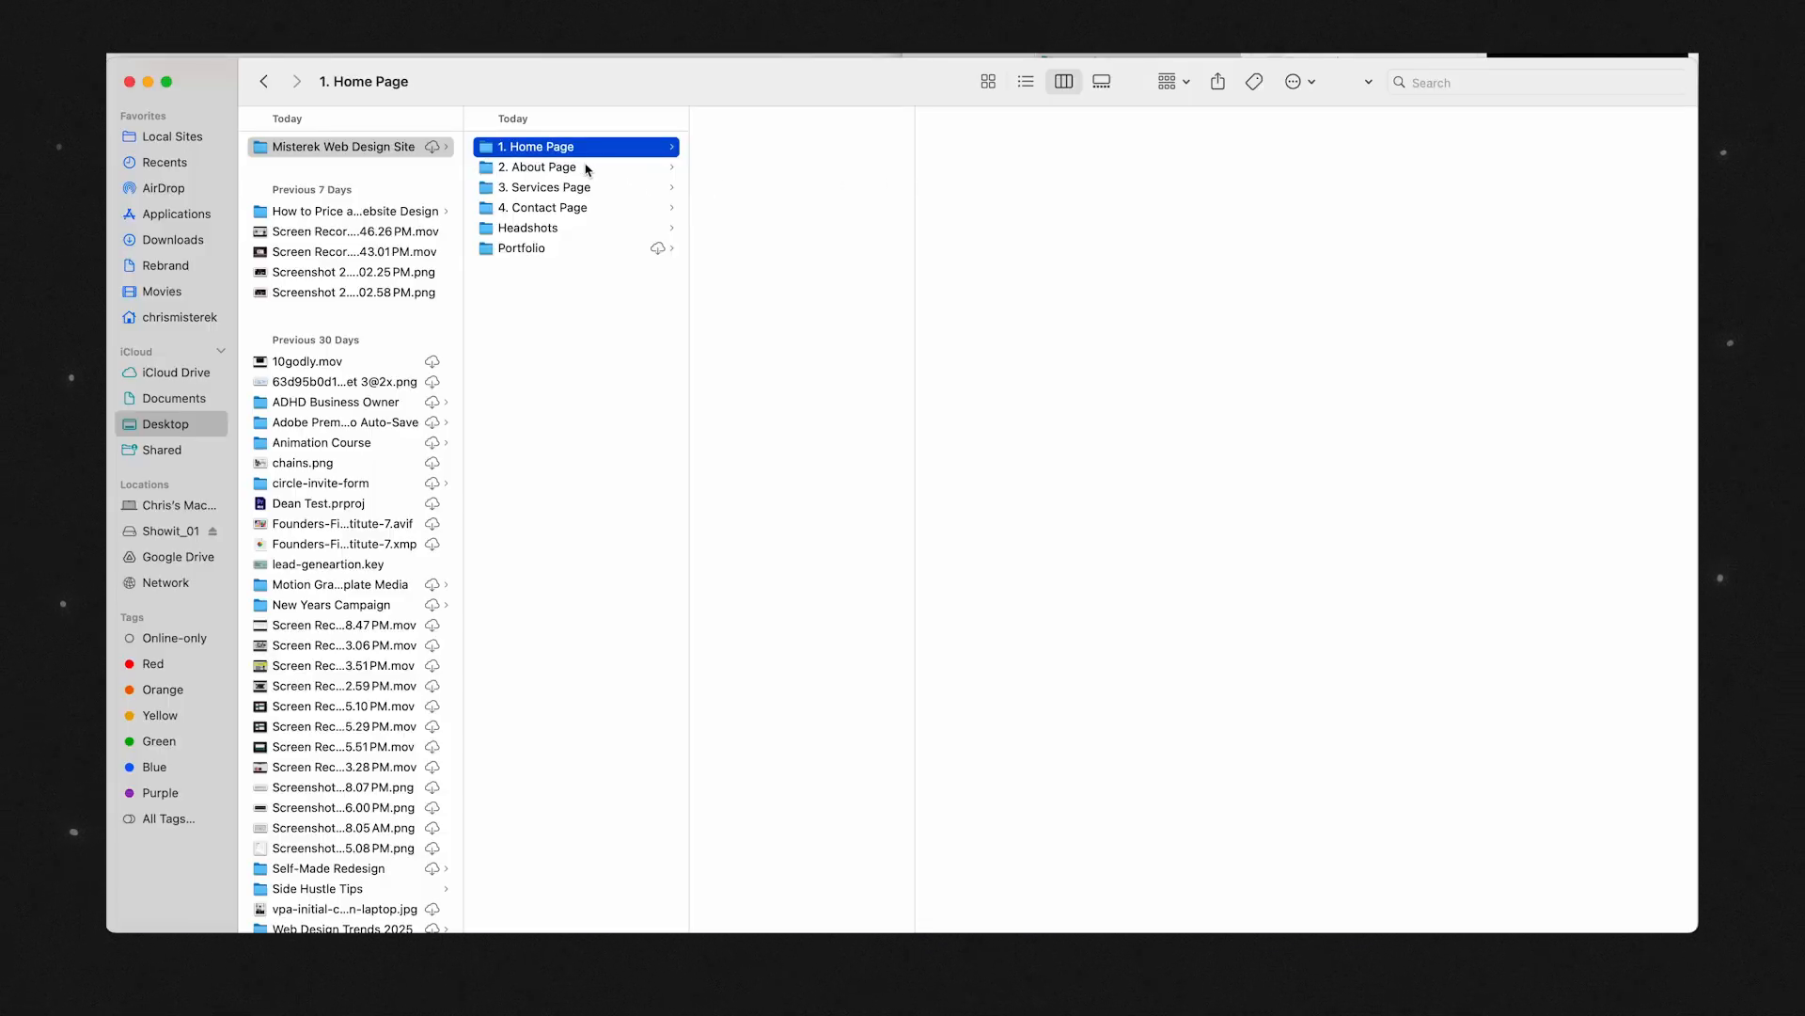
right_click(827, 169)
click(878, 176)
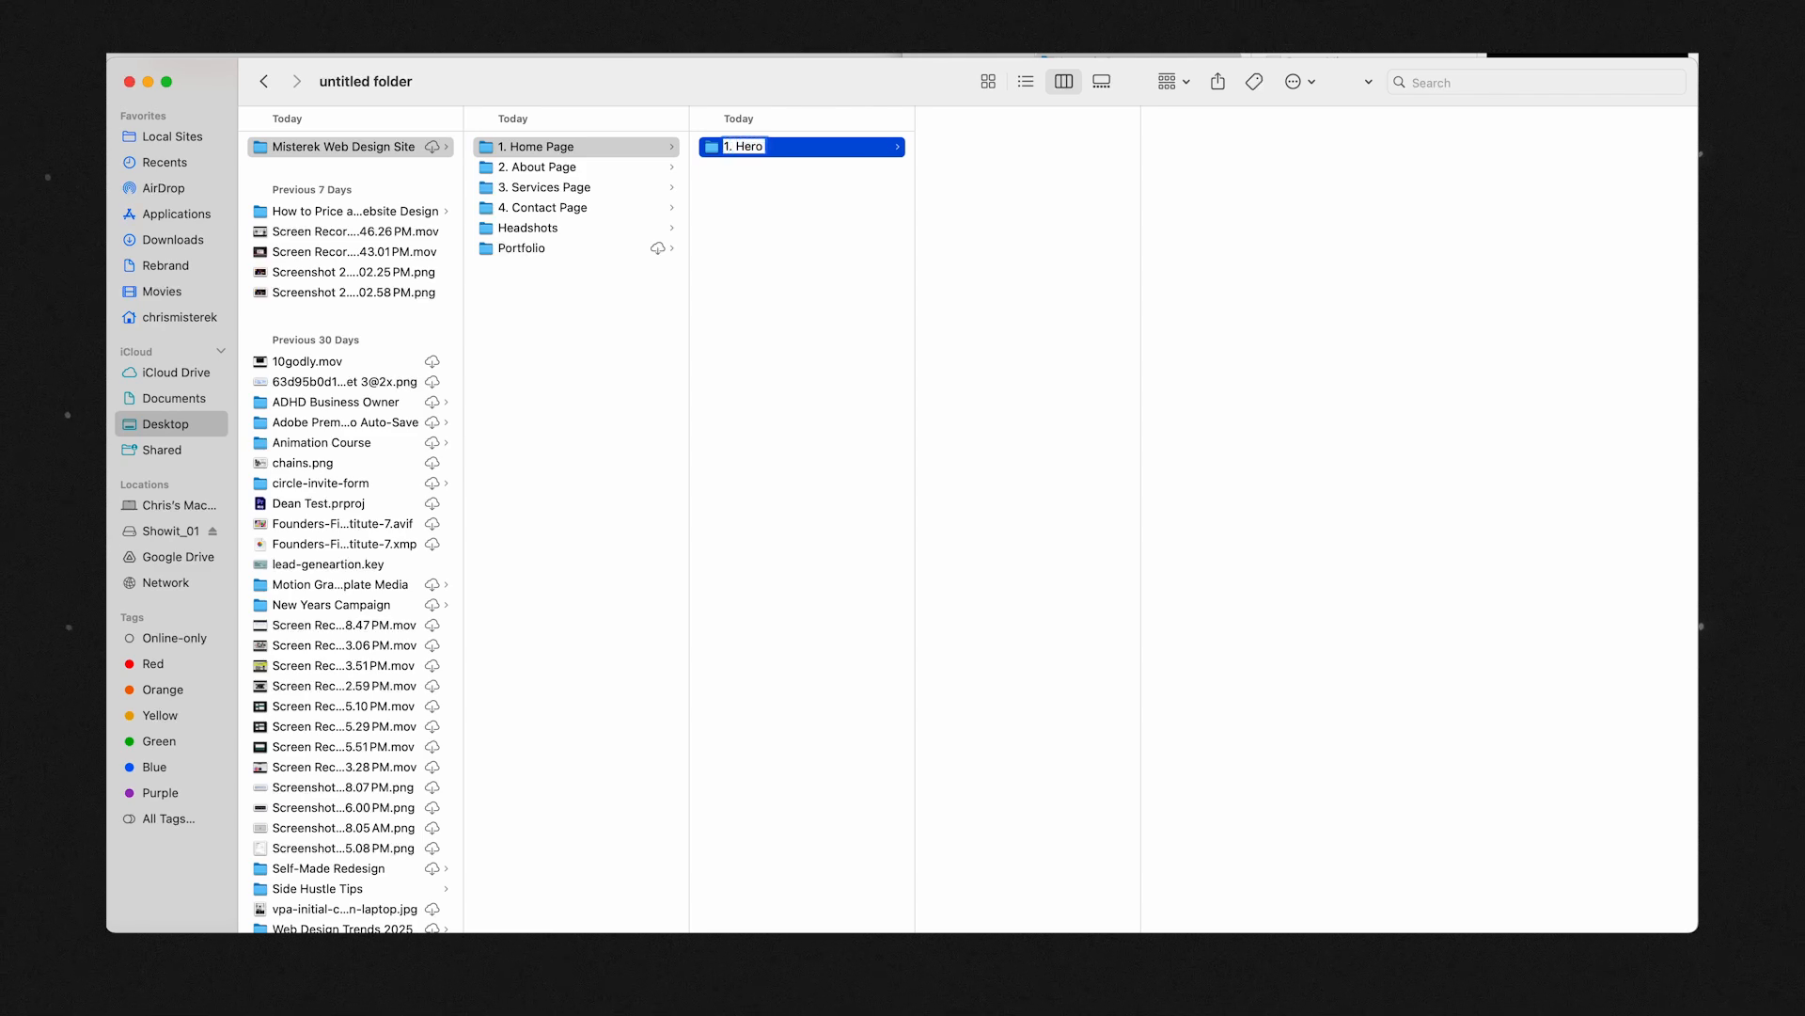
key(Return)
Create a second subfolder in the 1. Home Page folder and name it "2. My Story".
click(872, 225)
right_click(871, 226)
click(909, 232)
text(2. My Story)
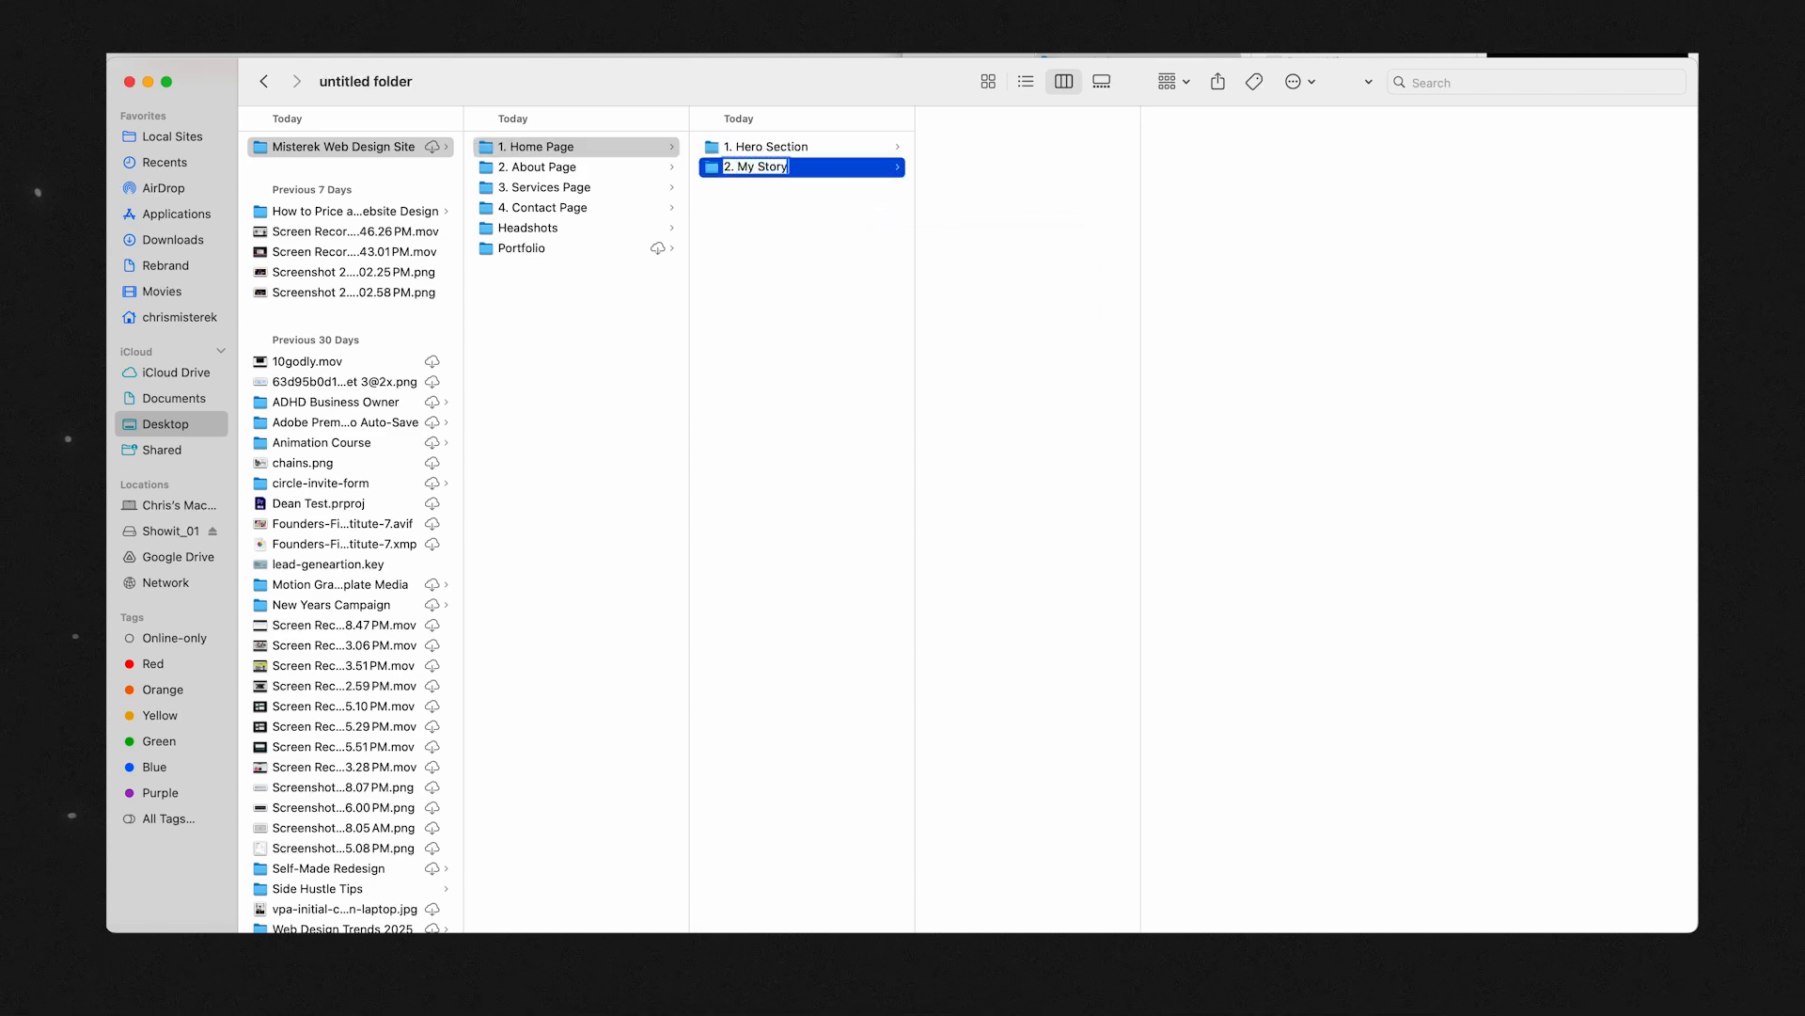
key(Return)
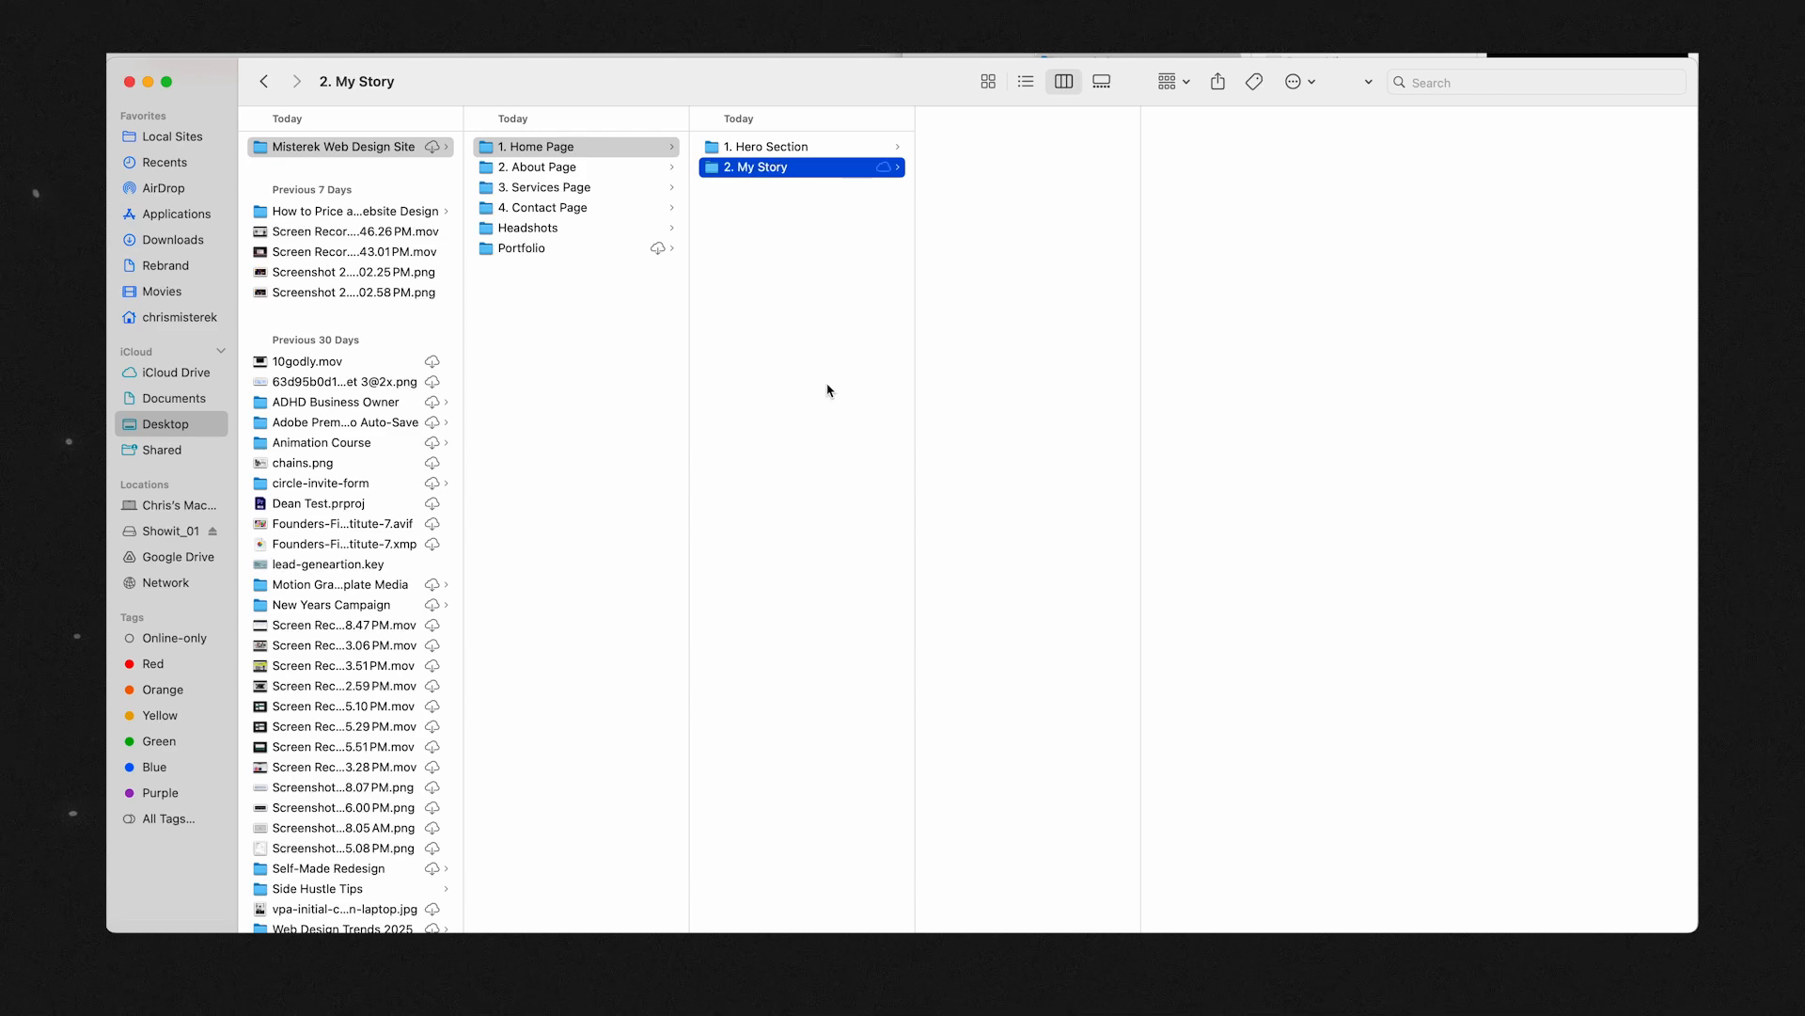